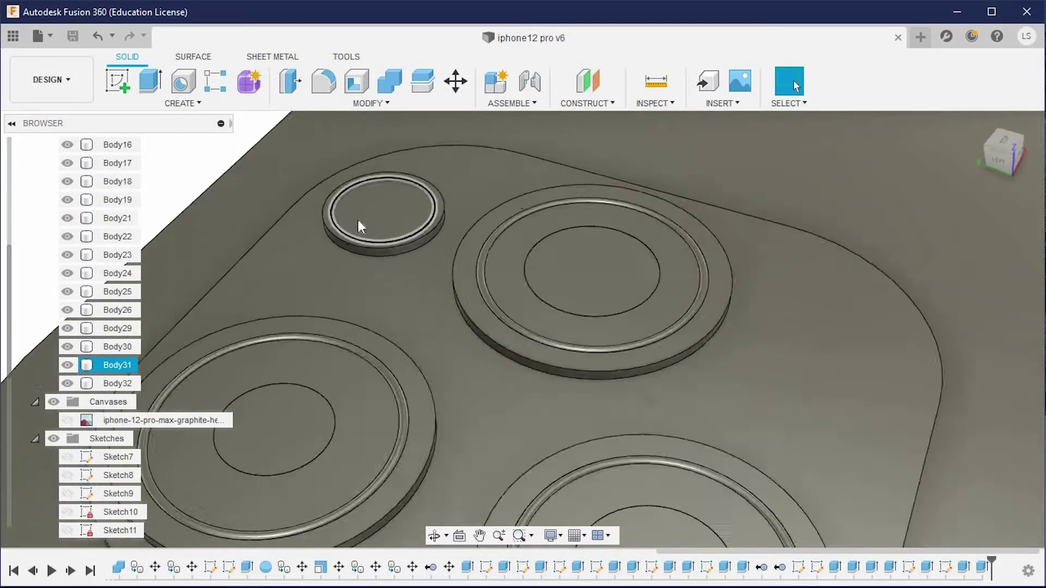
Inspect the Body32 lens body, briefly hiding and reshowing the reference phone image
{"action": "left_click", "coordinate": [358, 220]}
{"action": "scroll", "coordinate": [474, 312], "scroll_direction": "up", "scroll_amount": 5}
{"action": "mouse_move", "coordinate": [513, 324]}
{"action": "middle_mouse_down", "text": "shift"}
{"action": "mouse_move", "coordinate": [746, 242]}
{"action": "mouse_move", "coordinate": [652, 297]}
{"action": "mouse_move", "coordinate": [379, 402]}
{"action": "mouse_move", "coordinate": [180, 390]}
{"action": "mouse_move", "coordinate": [573, 359]}
{"action": "mouse_move", "coordinate": [590, 283]}
{"action": "mouse_move", "coordinate": [595, 294]}
{"action": "mouse_move", "coordinate": [550, 294]}
{"action": "middle_mouse_up", "text": "shift"}
{"action": "left_click", "coordinate": [163, 420]}
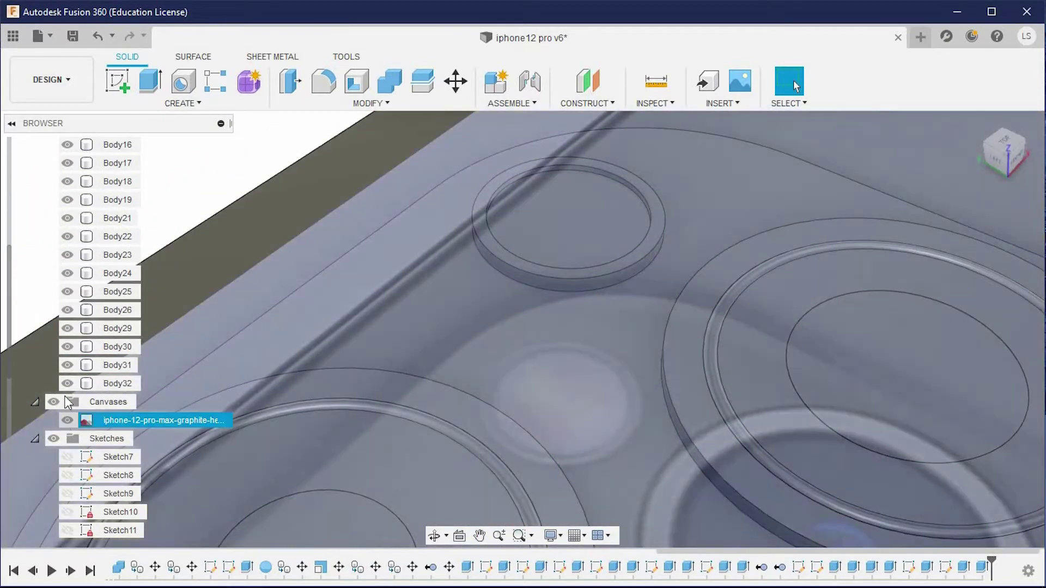
{"action": "key", "text": "v"}
{"action": "scroll", "coordinate": [653, 365], "scroll_direction": "down", "scroll_amount": 5}
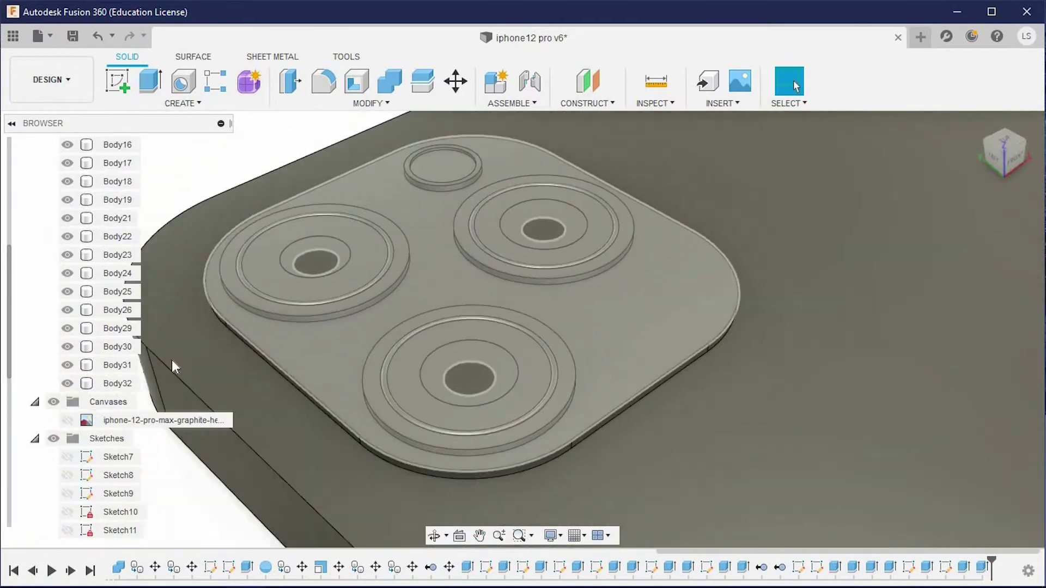
{"action": "left_click", "coordinate": [67, 420]}
Start a sketch on the camera bump face with the camera set to Orthographic
{"action": "left_click", "coordinate": [711, 287]}
{"action": "left_click", "coordinate": [117, 80]}
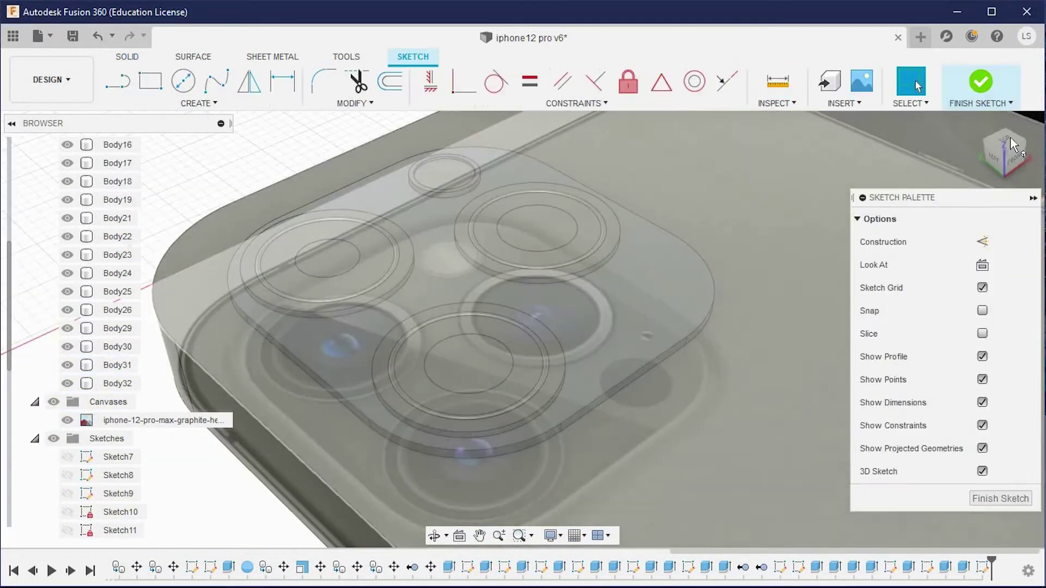
{"action": "left_click", "coordinate": [551, 535]}
{"action": "left_click", "coordinate": [725, 484]}
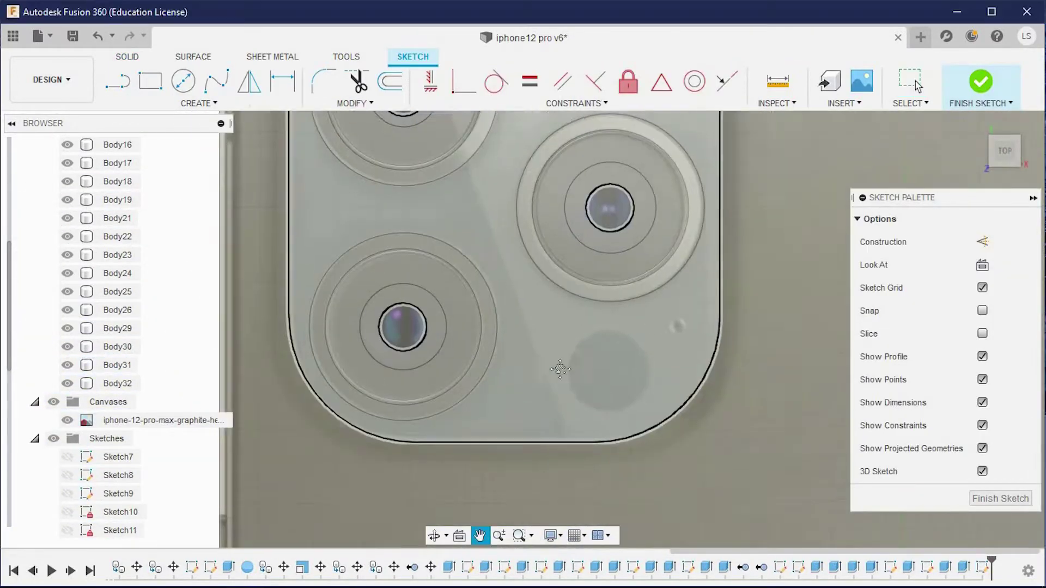
Draw a circle sized to match the flash, then abandon an attempted move of it
{"action": "key", "text": "c"}
{"action": "middle_click_drag", "start_coordinate": [628, 359], "coordinate": [507, 283]}
{"action": "scroll", "coordinate": [493, 300], "scroll_direction": "up", "scroll_amount": 2}
{"action": "scroll", "coordinate": [488, 273], "scroll_direction": "up", "scroll_amount": 3}
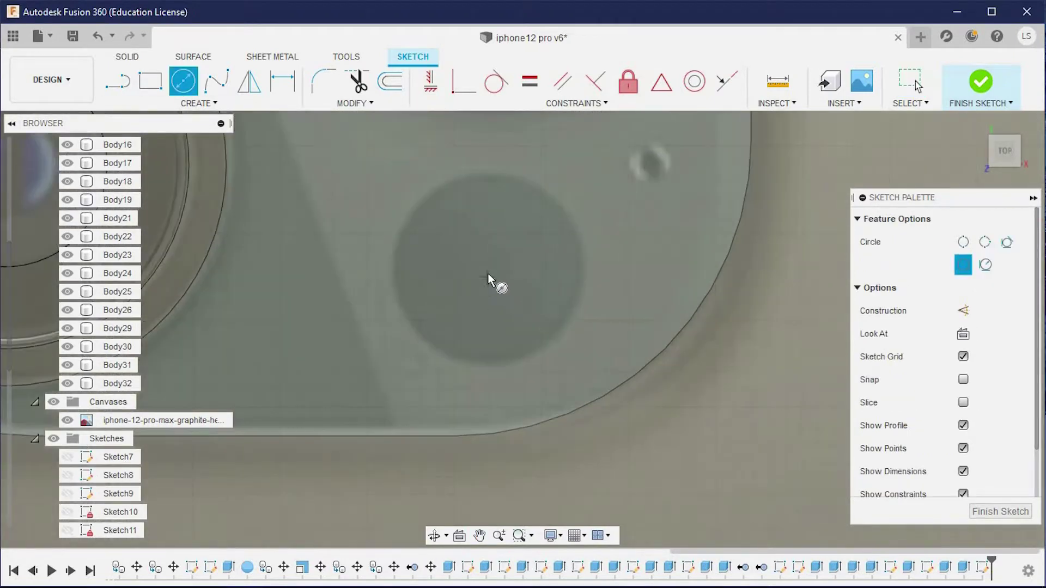
{"action": "left_click", "coordinate": [490, 269]}
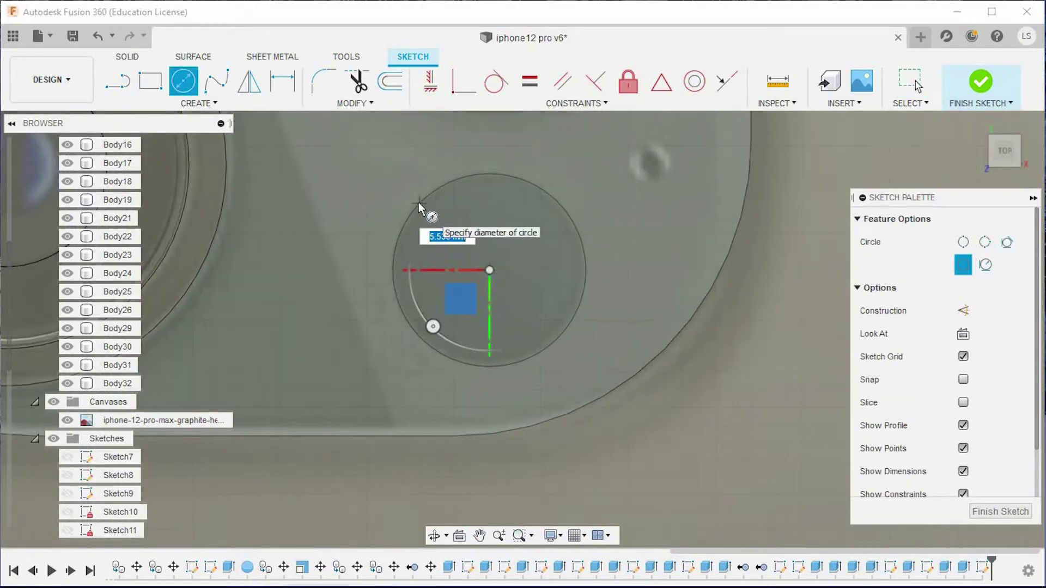
{"action": "left_click", "coordinate": [419, 201]}
{"action": "left_click", "coordinate": [325, 103]}
{"action": "left_click", "coordinate": [338, 220]}
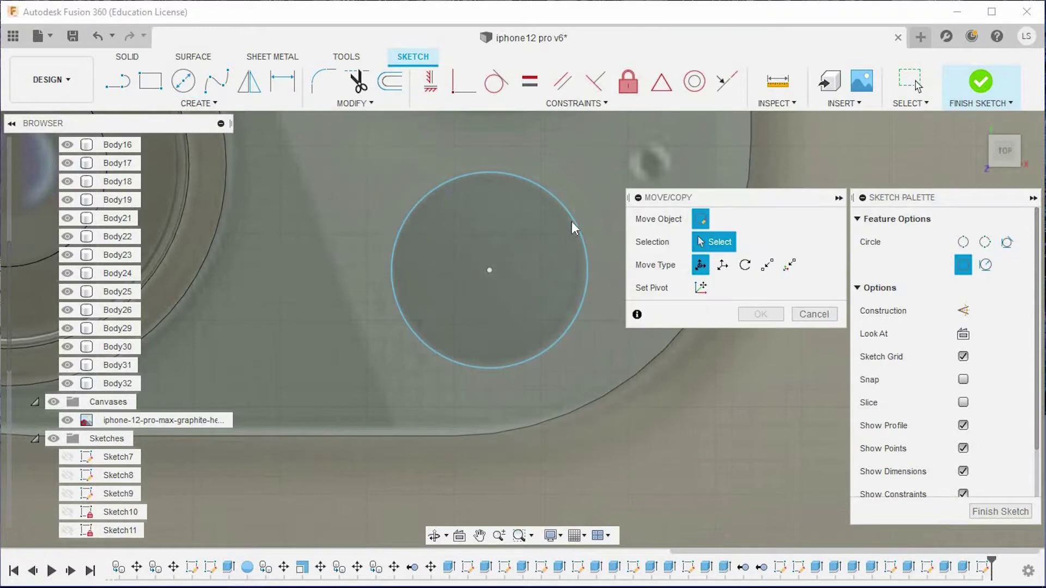
{"action": "left_click", "coordinate": [571, 221]}
{"action": "key", "text": "Return"}
Add a small circle over the microphone hole, finish the sketch and select the flash profile
{"action": "middle_click_drag", "start_coordinate": [636, 262], "coordinate": [458, 343]}
{"action": "left_click", "coordinate": [183, 82]}
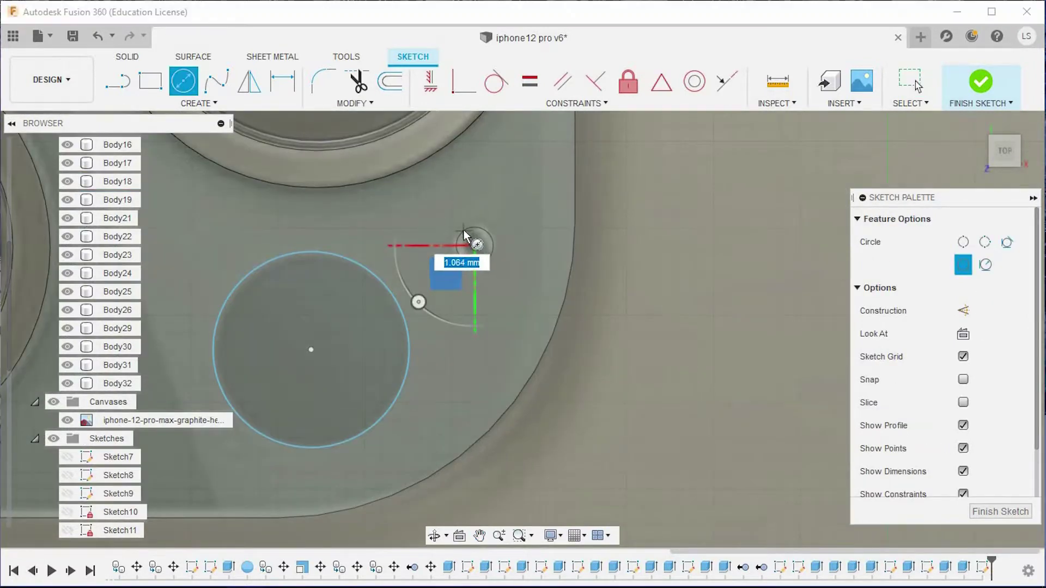
{"action": "left_click", "coordinate": [981, 82]}
{"action": "middle_click_drag", "start_coordinate": [315, 364], "coordinate": [407, 294], "text": "shift"}
{"action": "left_click", "coordinate": [381, 260]}
Extrude the flash circle 0.02 mm
{"action": "left_click", "coordinate": [150, 81]}
{"action": "type", "text": "0.01"}
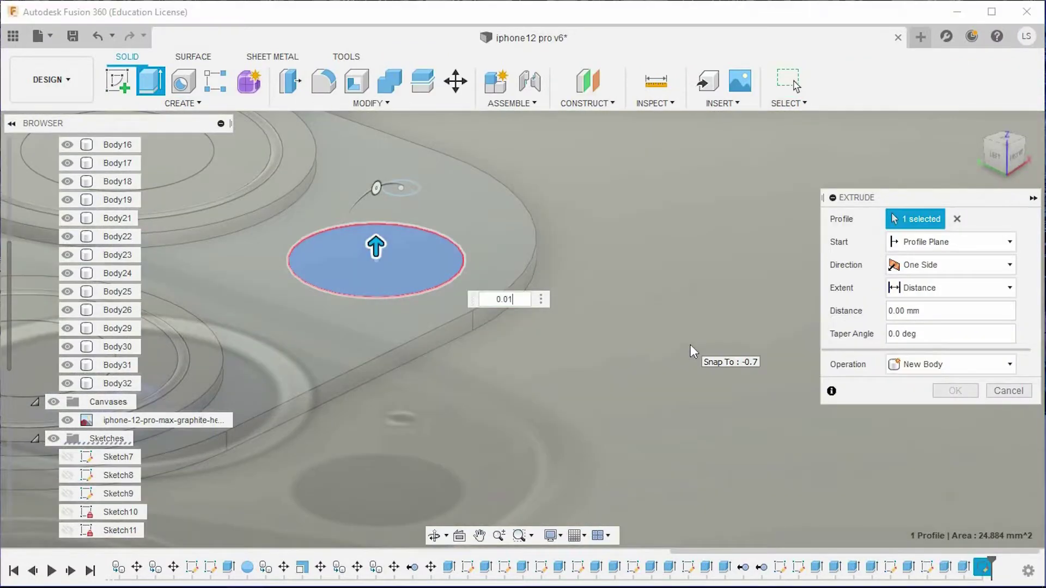
{"action": "type", "text": "2"}
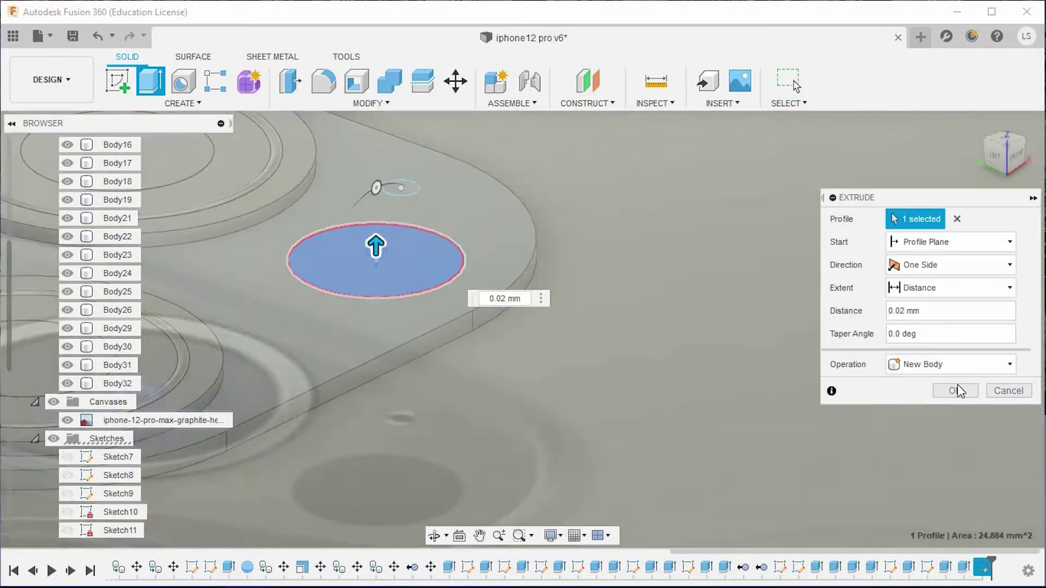
{"action": "left_click", "coordinate": [950, 390]}
{"action": "scroll", "coordinate": [622, 285], "scroll_direction": "down", "scroll_amount": 3}
{"action": "middle_click_drag", "start_coordinate": [621, 285], "coordinate": [93, 441], "text": "shift"}
Hide the reference phone image and orbit closer around the phone
{"action": "left_click", "coordinate": [67, 438]}
{"action": "scroll", "coordinate": [411, 451], "scroll_direction": "down", "scroll_amount": 3}
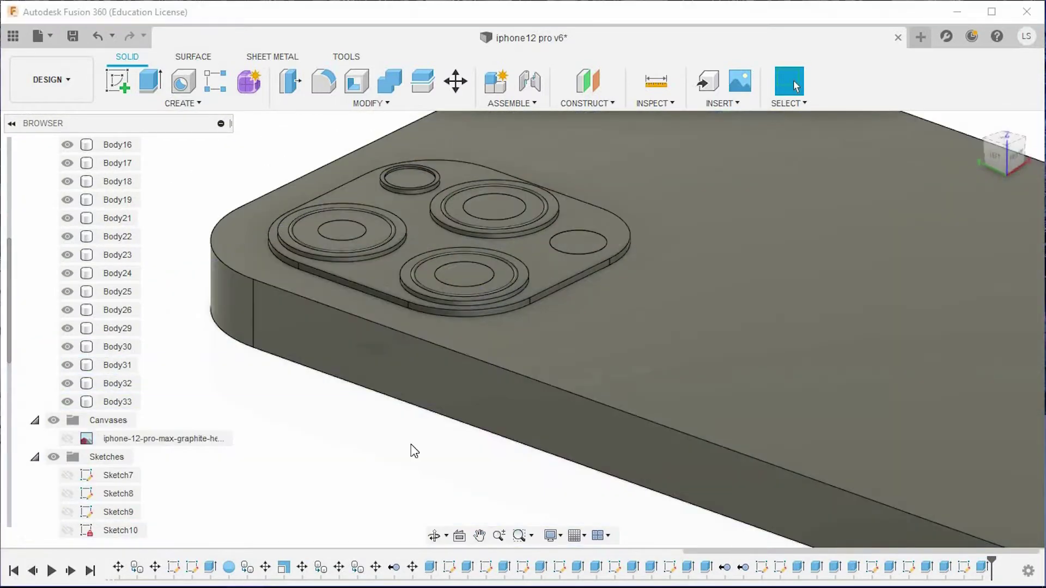
{"action": "scroll", "coordinate": [374, 385], "scroll_direction": "down", "scroll_amount": 3}
{"action": "scroll", "coordinate": [374, 385], "scroll_direction": "down", "scroll_amount": 1}
{"action": "left_click", "coordinate": [551, 535]}
{"action": "mouse_move", "coordinate": [602, 458]}
{"action": "middle_mouse_down", "text": "shift"}
{"action": "mouse_move", "coordinate": [469, 416]}
{"action": "mouse_move", "coordinate": [420, 425]}
{"action": "middle_mouse_up", "text": "shift"}
{"action": "scroll", "coordinate": [82, 507], "scroll_direction": "down", "scroll_amount": 5}
Extrude Sketch24's microphone circle 0.02 mm as a New Body, then hide Sketch24
{"action": "left_click", "coordinate": [67, 530]}
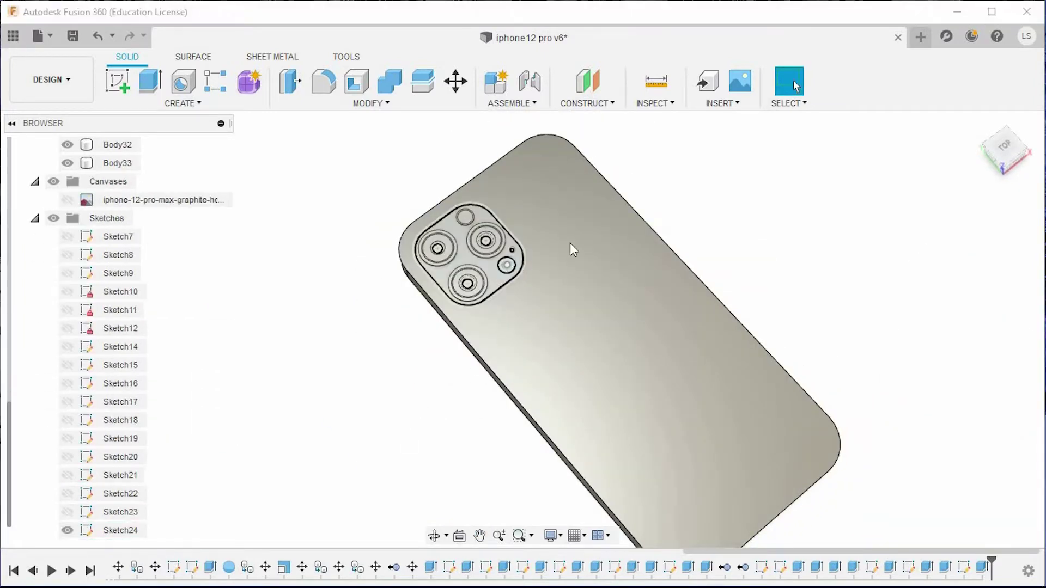
{"action": "scroll", "coordinate": [569, 250], "scroll_direction": "up", "scroll_amount": 5}
{"action": "left_click", "coordinate": [474, 275]}
{"action": "mouse_move", "coordinate": [479, 297]}
{"action": "middle_mouse_down", "text": "shift"}
{"action": "mouse_move", "coordinate": [383, 245]}
{"action": "mouse_move", "coordinate": [507, 297]}
{"action": "middle_mouse_up", "text": "shift"}
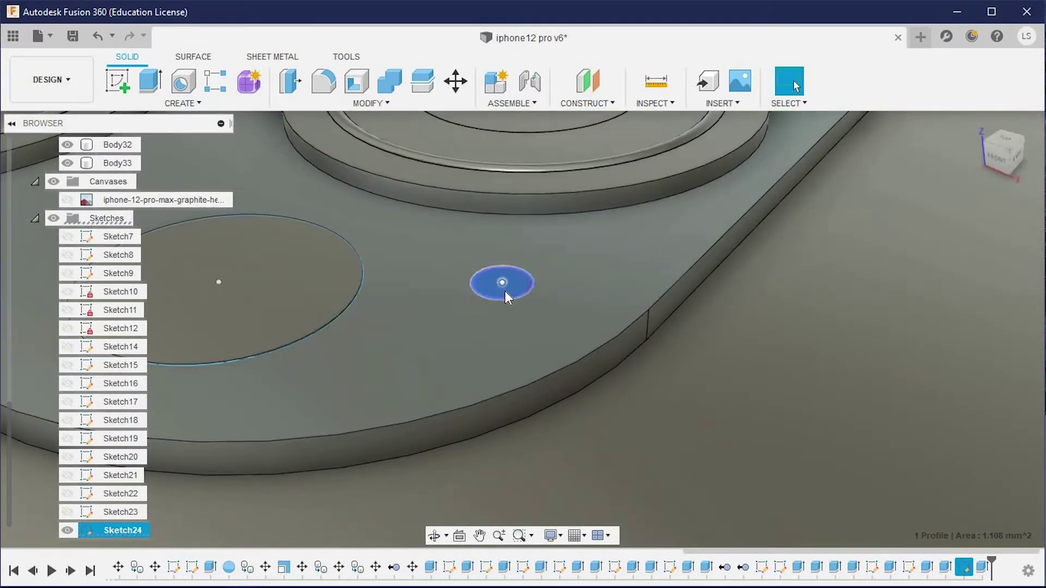
{"action": "key", "text": "e"}
{"action": "type", "text": "0.02"}
{"action": "left_click", "coordinate": [915, 364]}
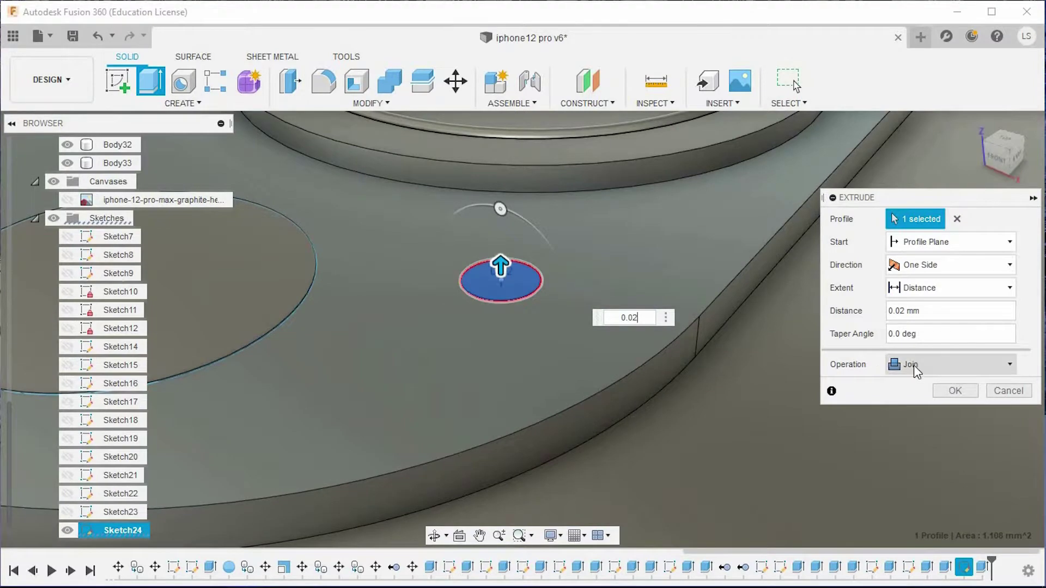
{"action": "left_click", "coordinate": [920, 432]}
{"action": "left_click", "coordinate": [955, 391]}
{"action": "left_click", "coordinate": [67, 530]}
{"action": "scroll", "coordinate": [398, 428], "scroll_direction": "down", "scroll_amount": 5}
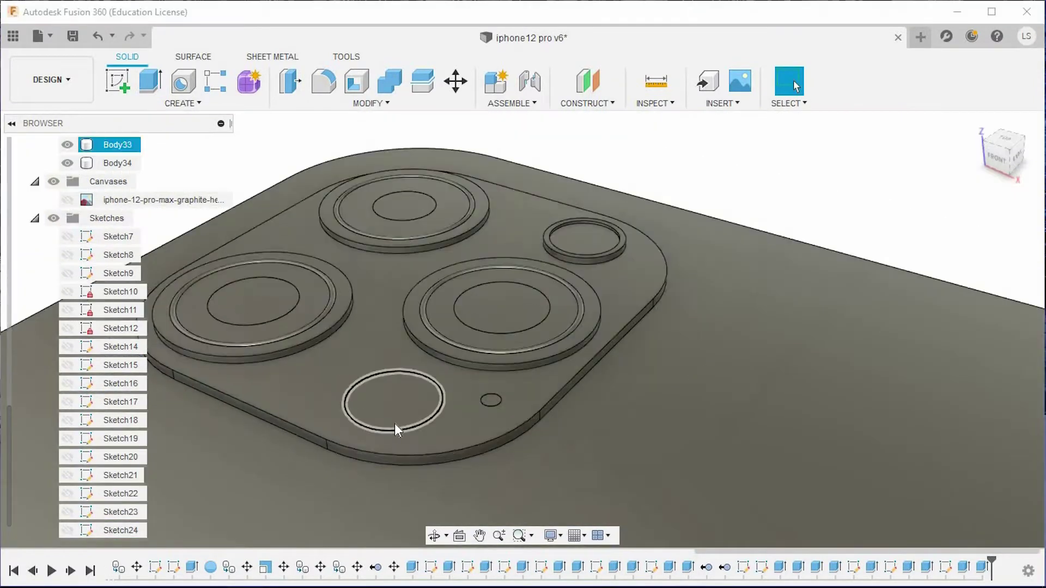
{"action": "middle_click_drag", "start_coordinate": [397, 427], "coordinate": [869, 362], "text": "shift"}
Show the reference phone image and orbit to a tilted 3D view of the phone
{"action": "scroll", "coordinate": [856, 318], "scroll_direction": "up", "scroll_amount": 2}
{"action": "scroll", "coordinate": [856, 319], "scroll_direction": "down", "scroll_amount": 3}
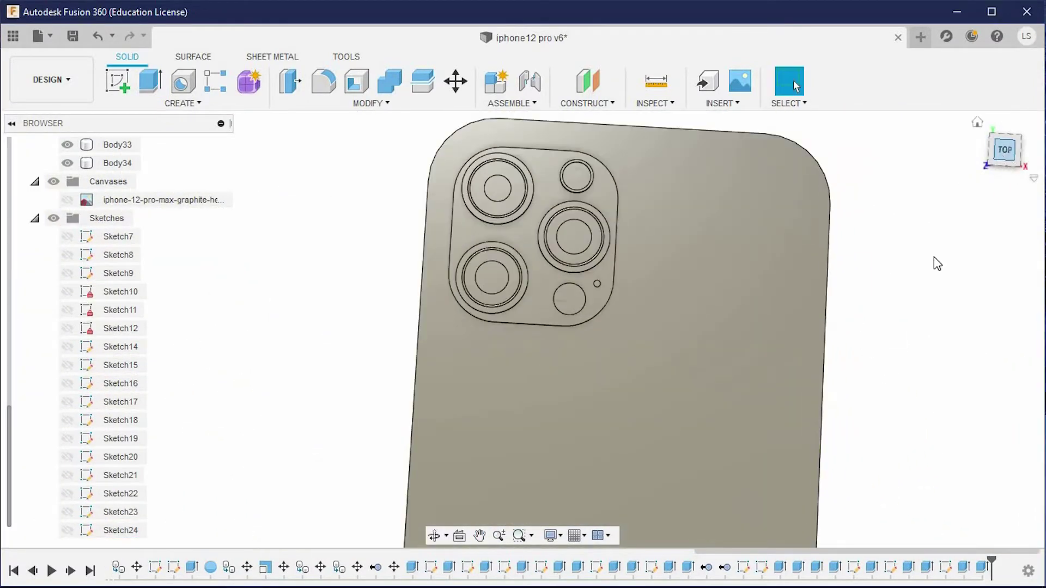
{"action": "scroll", "coordinate": [934, 262], "scroll_direction": "down", "scroll_amount": 3}
{"action": "scroll", "coordinate": [839, 306], "scroll_direction": "down", "scroll_amount": 2}
{"action": "middle_click_drag", "start_coordinate": [741, 315], "coordinate": [712, 306]}
{"action": "scroll", "coordinate": [712, 306], "scroll_direction": "up", "scroll_amount": 1}
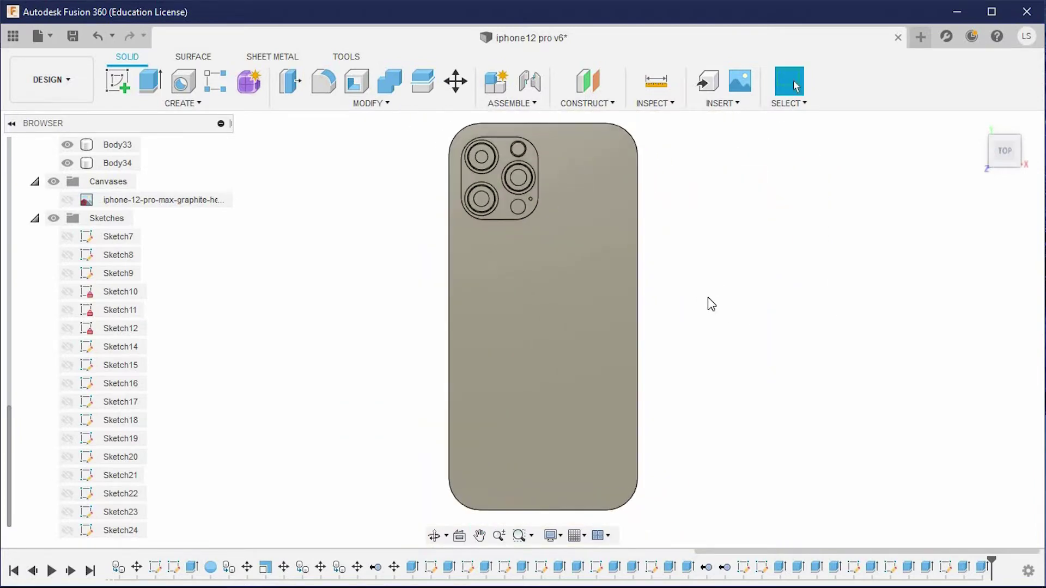
{"action": "left_click", "coordinate": [67, 200]}
{"action": "scroll", "coordinate": [555, 335], "scroll_direction": "up", "scroll_amount": 3}
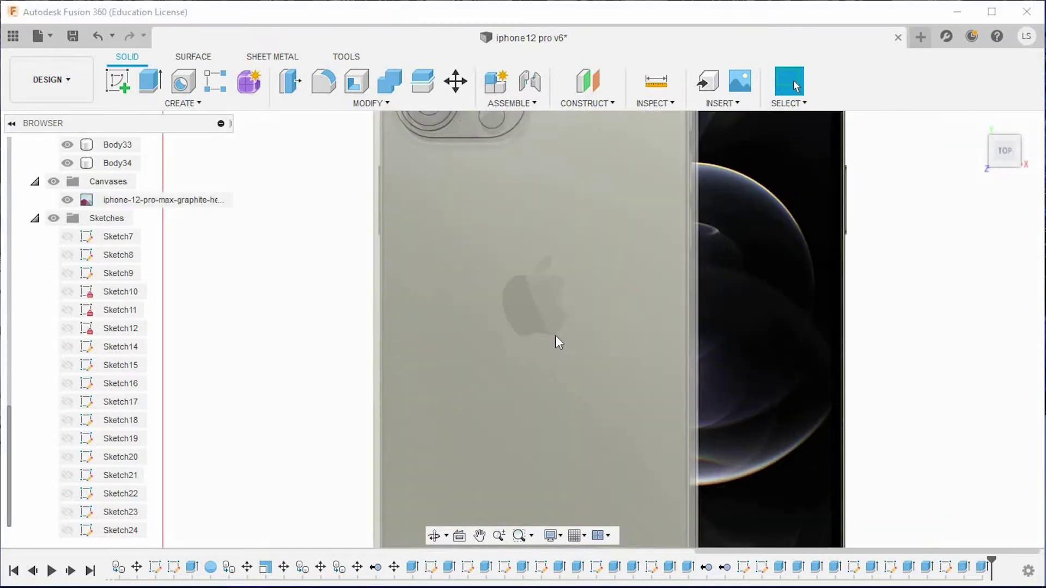
{"action": "scroll", "coordinate": [554, 335], "scroll_direction": "up", "scroll_amount": 2}
{"action": "scroll", "coordinate": [576, 327], "scroll_direction": "up", "scroll_amount": 1}
{"action": "scroll", "coordinate": [577, 323], "scroll_direction": "down", "scroll_amount": 3}
{"action": "scroll", "coordinate": [576, 327], "scroll_direction": "down", "scroll_amount": 3}
{"action": "mouse_move", "coordinate": [576, 327]}
{"action": "middle_mouse_down", "text": "shift"}
{"action": "mouse_move", "coordinate": [567, 316]}
{"action": "mouse_move", "coordinate": [805, 273]}
{"action": "mouse_move", "coordinate": [612, 342]}
{"action": "middle_mouse_up", "text": "shift"}
{"action": "scroll", "coordinate": [569, 327], "scroll_direction": "up", "scroll_amount": 3}
{"action": "key", "text": "Escape"}
Hide the reference image and hide bodies Body12 through Body34
{"action": "left_click", "coordinate": [67, 199]}
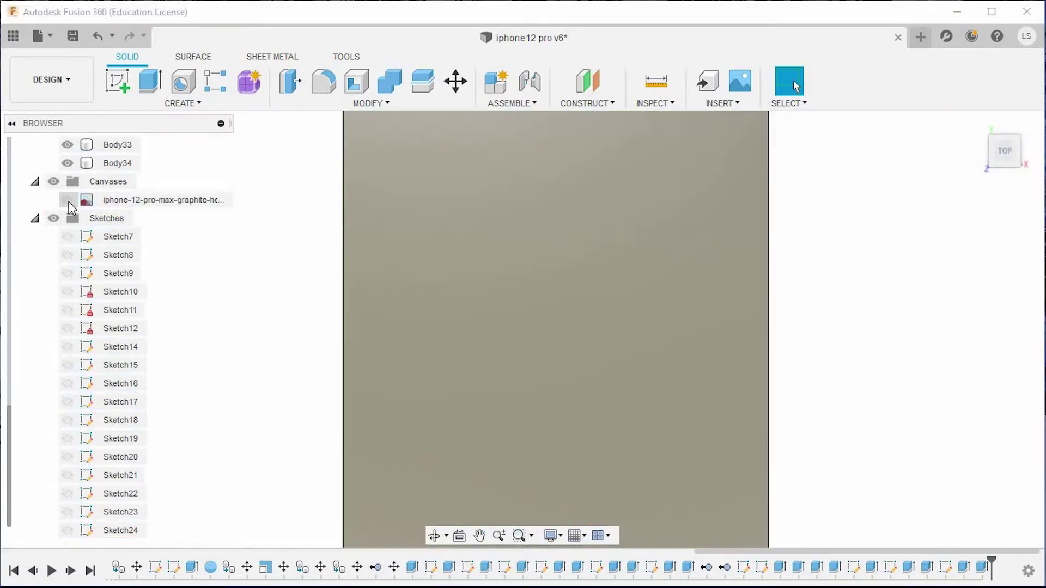
{"action": "scroll", "coordinate": [103, 299], "scroll_direction": "up", "scroll_amount": 3}
{"action": "scroll", "coordinate": [125, 409], "scroll_direction": "up", "scroll_amount": 2}
{"action": "left_click", "coordinate": [125, 406]}
{"action": "scroll", "coordinate": [124, 408], "scroll_direction": "up", "scroll_amount": 2}
{"action": "scroll", "coordinate": [120, 327], "scroll_direction": "up", "scroll_amount": 2}
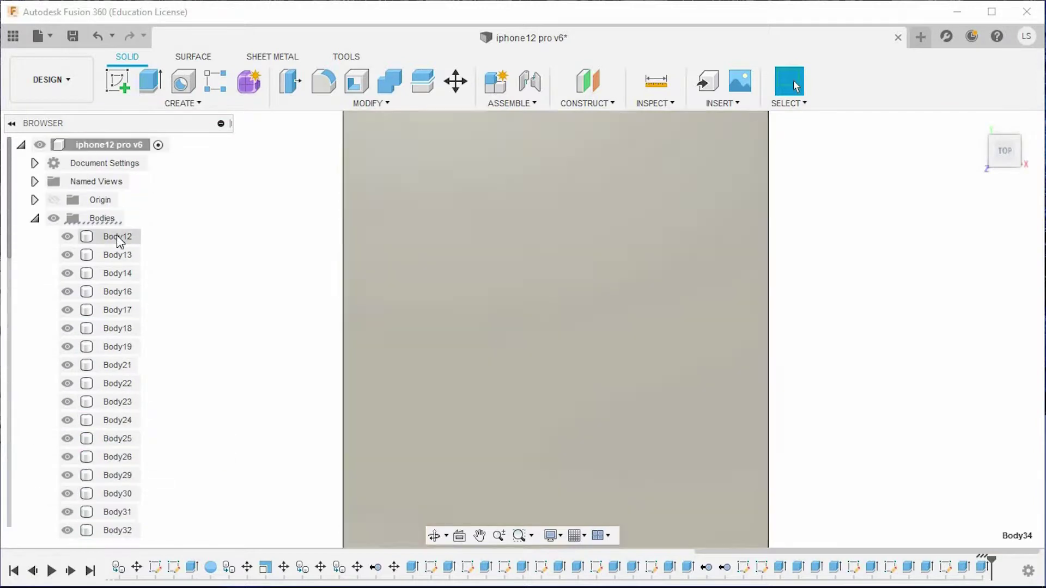
{"action": "left_click", "coordinate": [113, 238], "text": "shift"}
{"action": "right_click", "coordinate": [113, 238]}
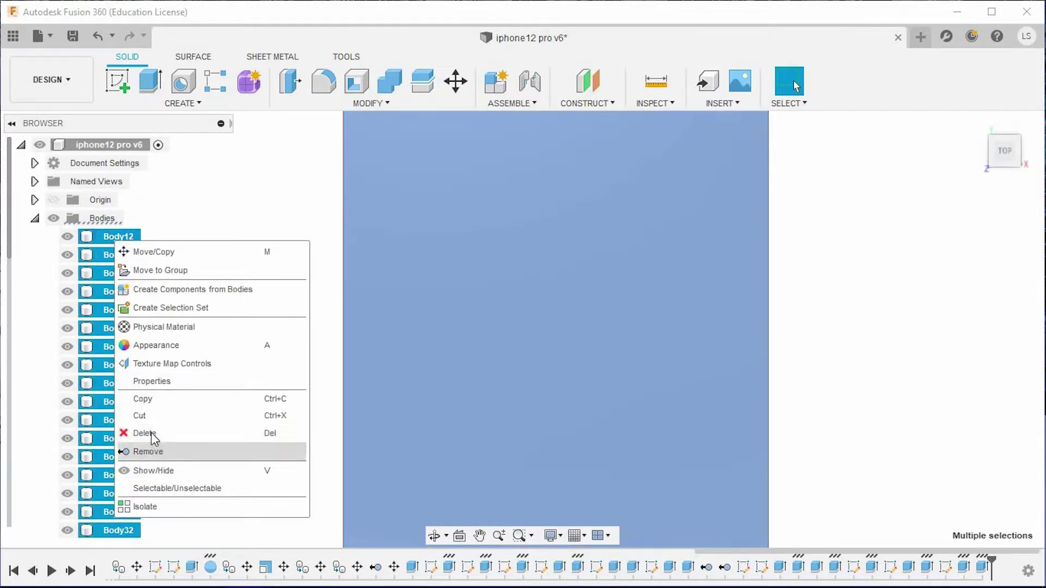
{"action": "left_click", "coordinate": [218, 425]}
{"action": "scroll", "coordinate": [103, 360], "scroll_direction": "down", "scroll_amount": 5}
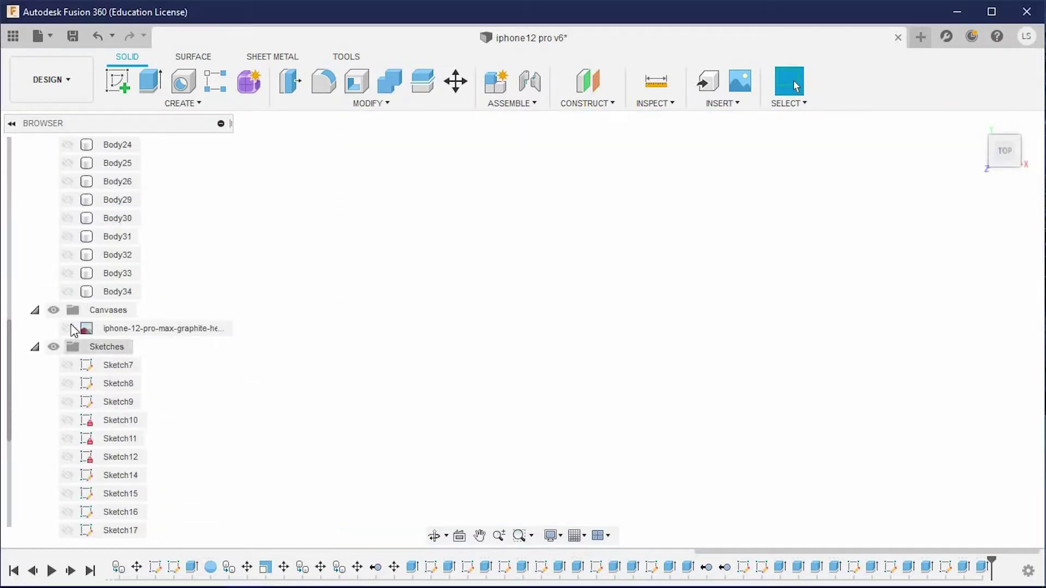
Show the phone-back reference image and start a sketch on its canvas
{"action": "left_click", "coordinate": [67, 328]}
{"action": "left_click", "coordinate": [117, 82]}
{"action": "left_click", "coordinate": [632, 316]}
{"action": "left_click", "coordinate": [133, 329]}
Lower the opacity of the phone-back reference image canvas
{"action": "double_click", "coordinate": [133, 330]}
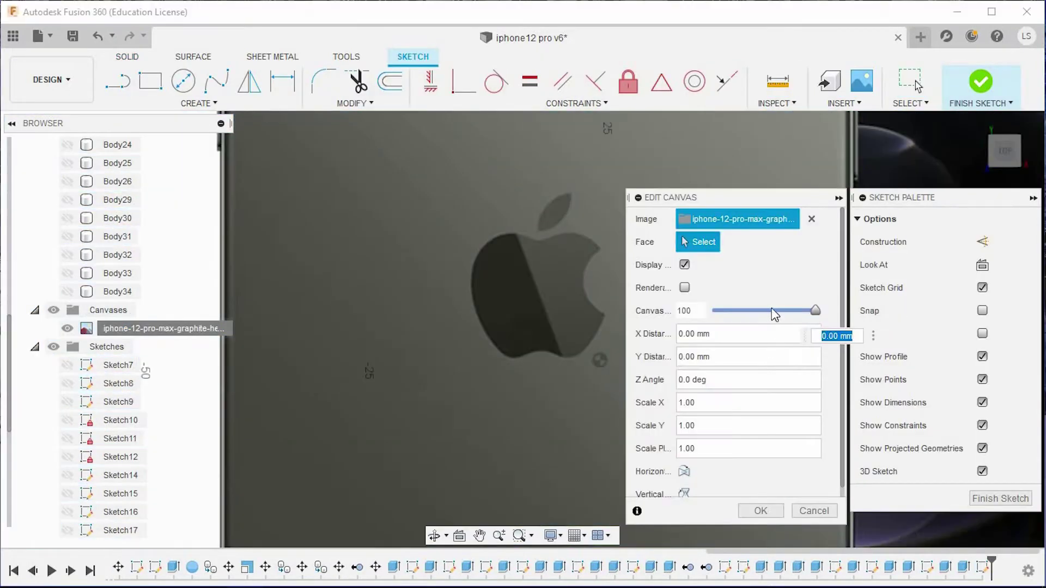
{"action": "left_click", "coordinate": [765, 310]}
{"action": "left_click", "coordinate": [216, 81]}
{"action": "scroll", "coordinate": [400, 249], "scroll_direction": "up", "scroll_amount": 5}
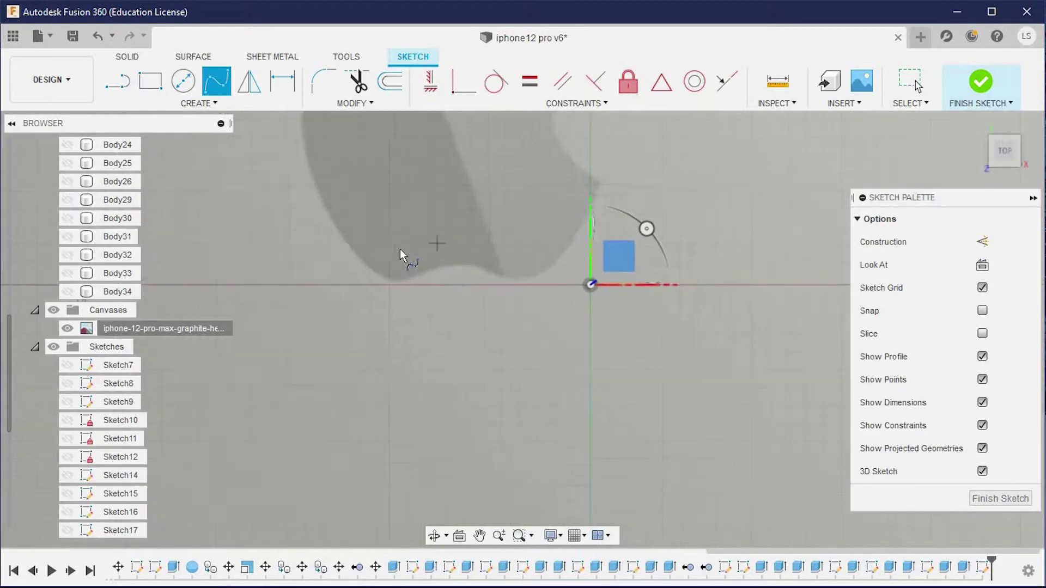
{"action": "scroll", "coordinate": [437, 289], "scroll_direction": "up", "scroll_amount": 5}
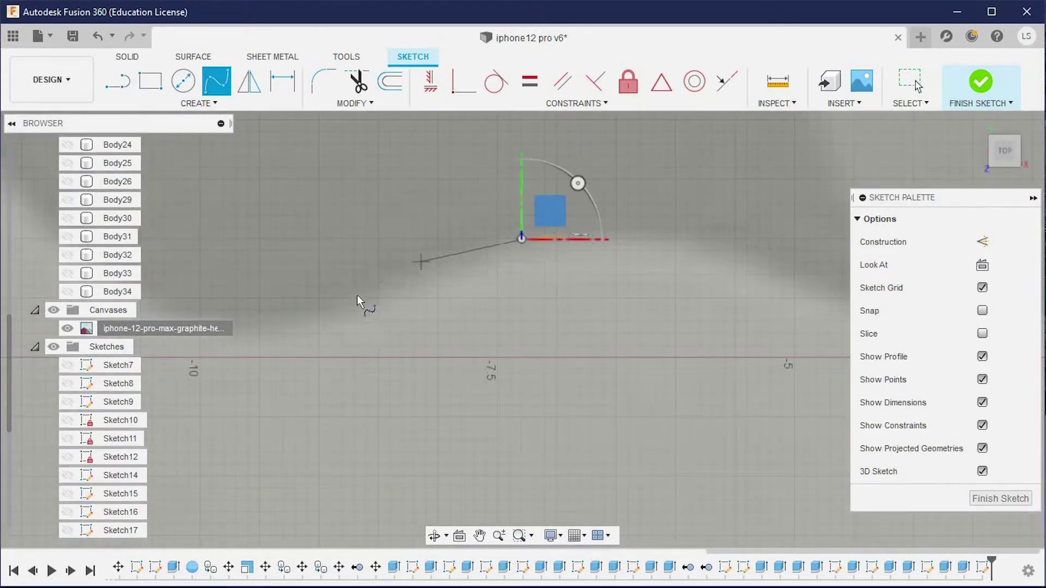
Trace a first fit-point spline along the Apple logo's lower edge
{"action": "left_click", "coordinate": [420, 260]}
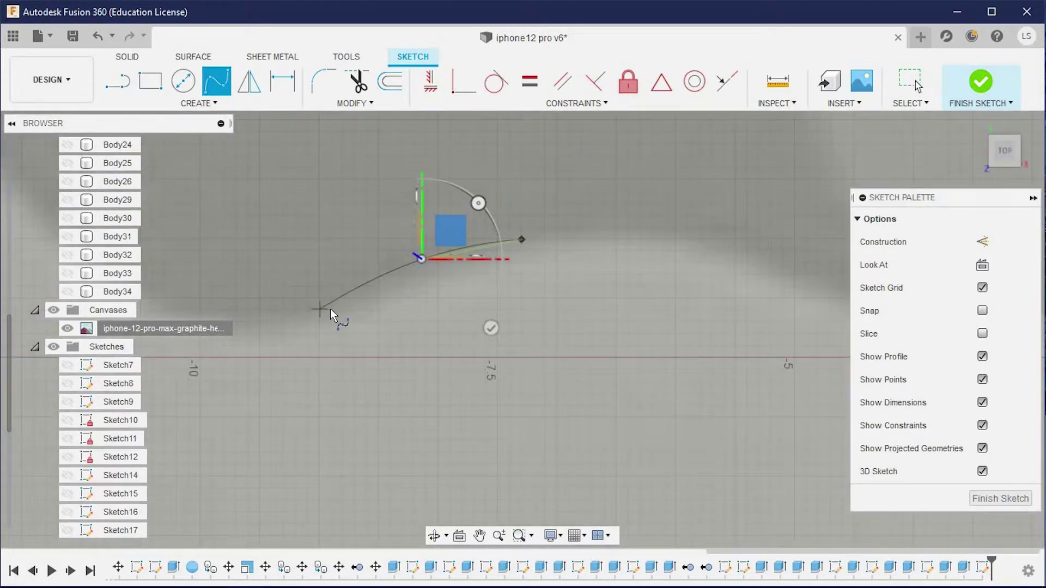
{"action": "middle_click_drag", "start_coordinate": [330, 309], "coordinate": [368, 331]}
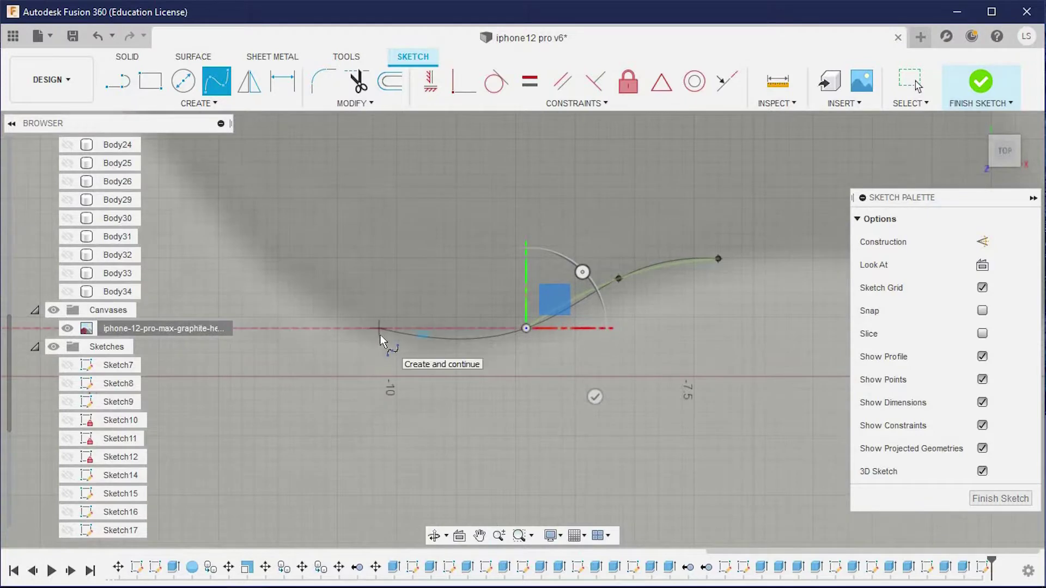
{"action": "left_click", "coordinate": [380, 335]}
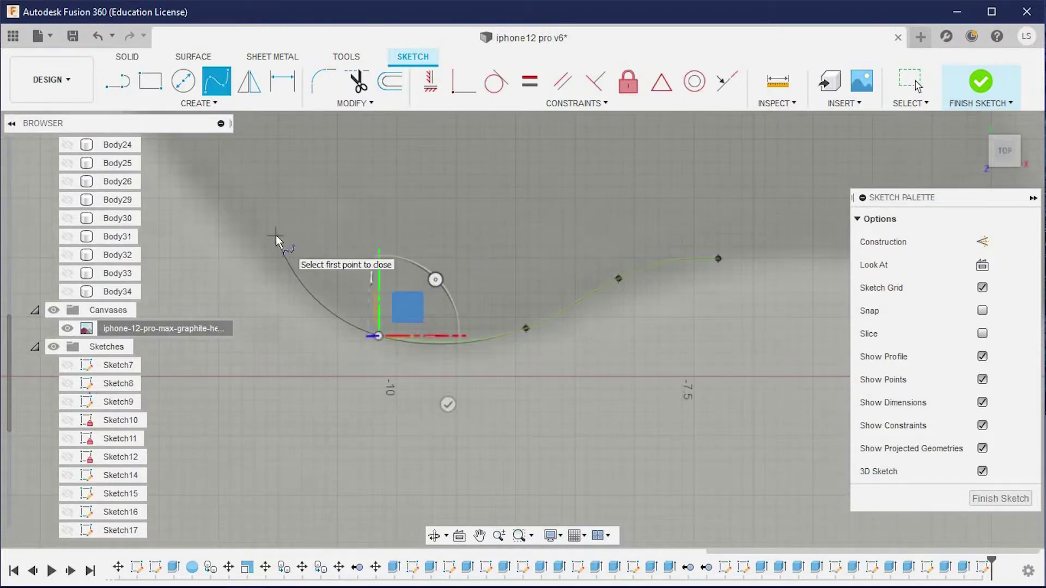
{"action": "scroll", "coordinate": [275, 236], "scroll_direction": "up", "scroll_amount": 3}
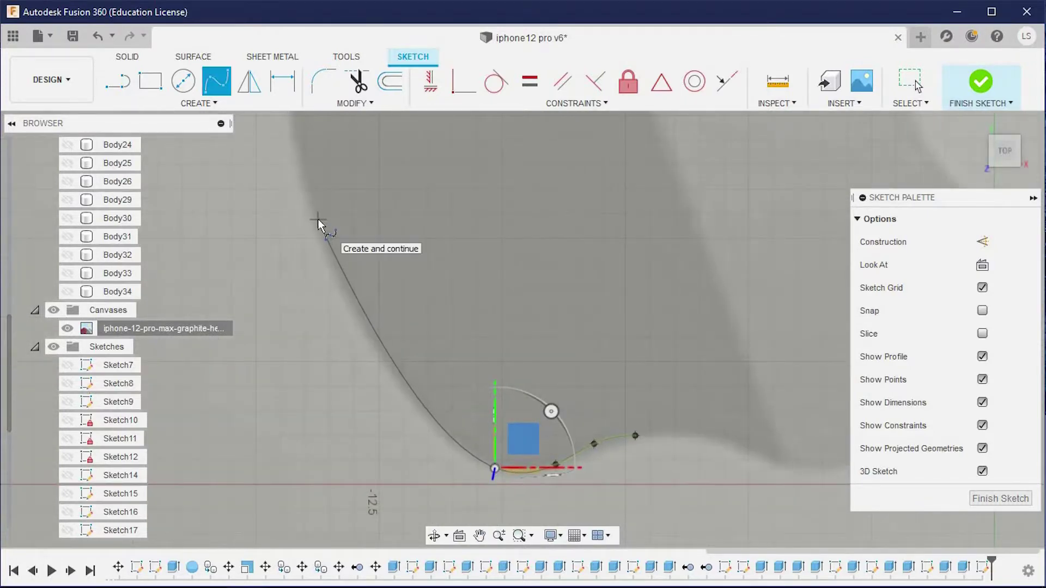
{"action": "middle_click_drag", "start_coordinate": [494, 430], "coordinate": [354, 351]}
{"action": "mouse_move", "coordinate": [329, 233]}
{"action": "middle_mouse_down"}
{"action": "mouse_move", "coordinate": [341, 260]}
{"action": "mouse_move", "coordinate": [377, 183]}
{"action": "middle_mouse_up"}
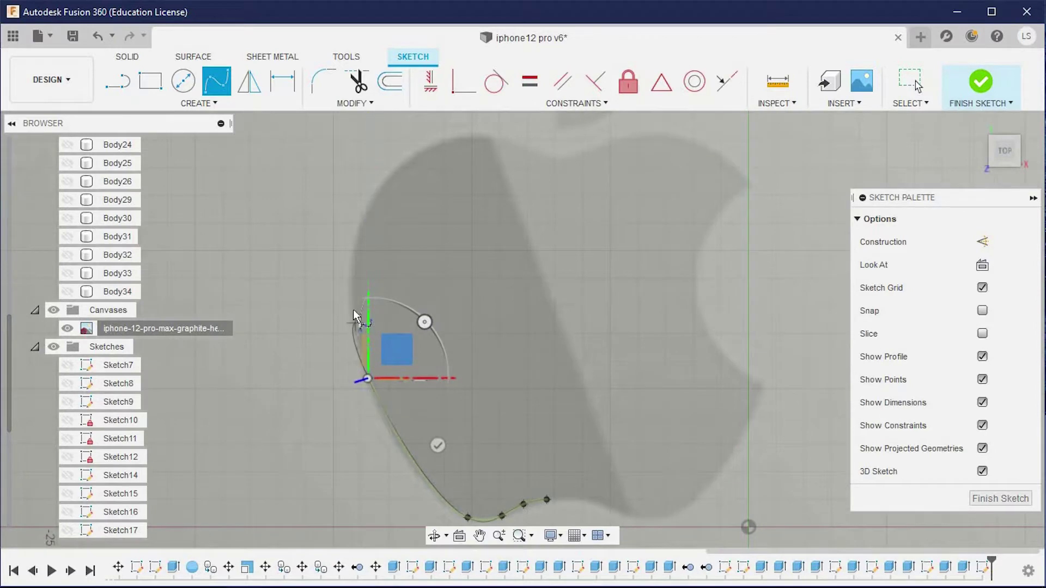
{"action": "left_click", "coordinate": [438, 445]}
Continue the spline up the logo's side and across its top curve
{"action": "scroll", "coordinate": [369, 389], "scroll_direction": "up", "scroll_amount": 3}
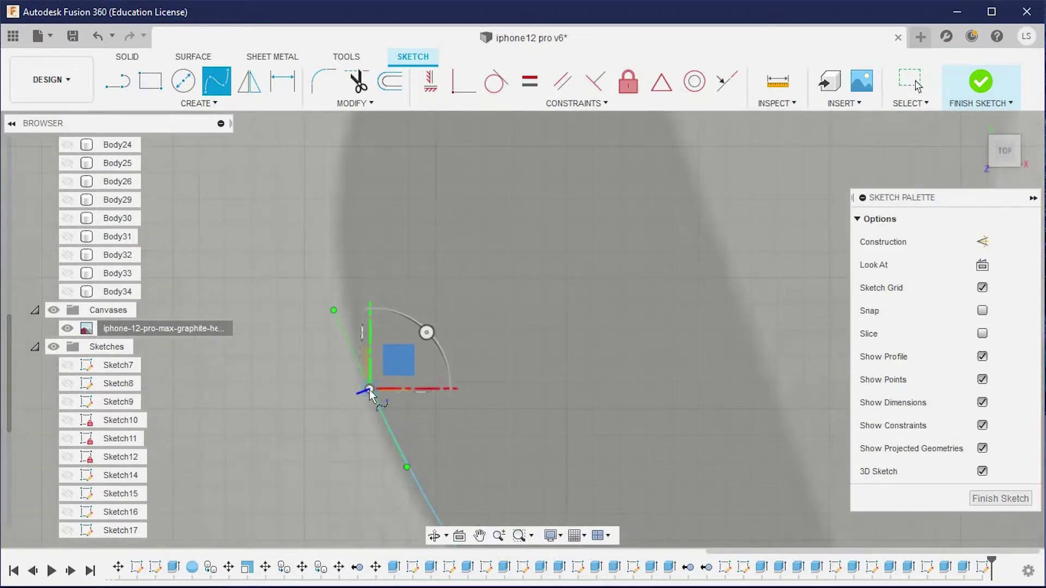
{"action": "left_click", "coordinate": [343, 302]}
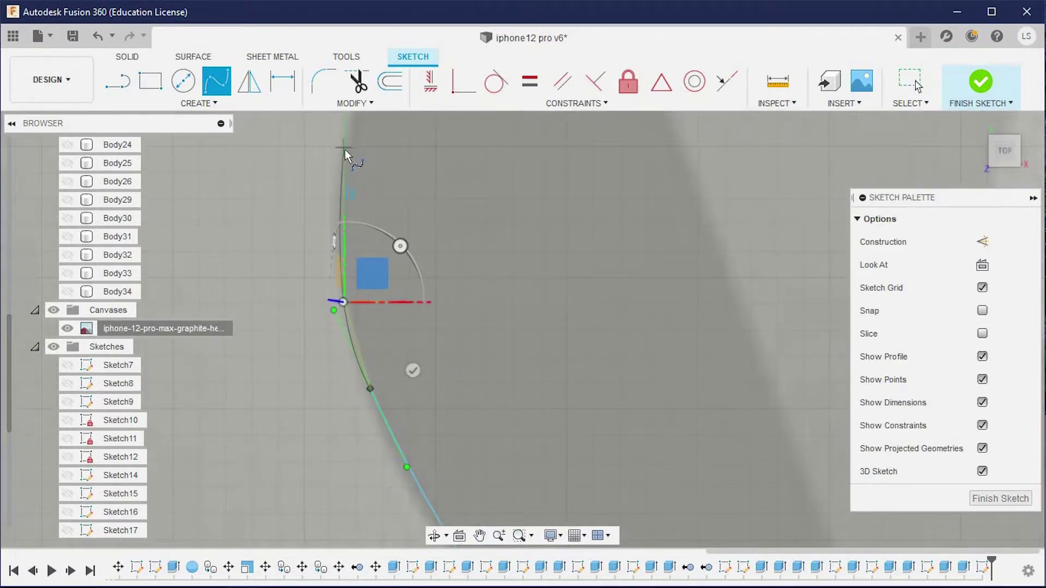
{"action": "middle_click_drag", "start_coordinate": [348, 158], "coordinate": [335, 231]}
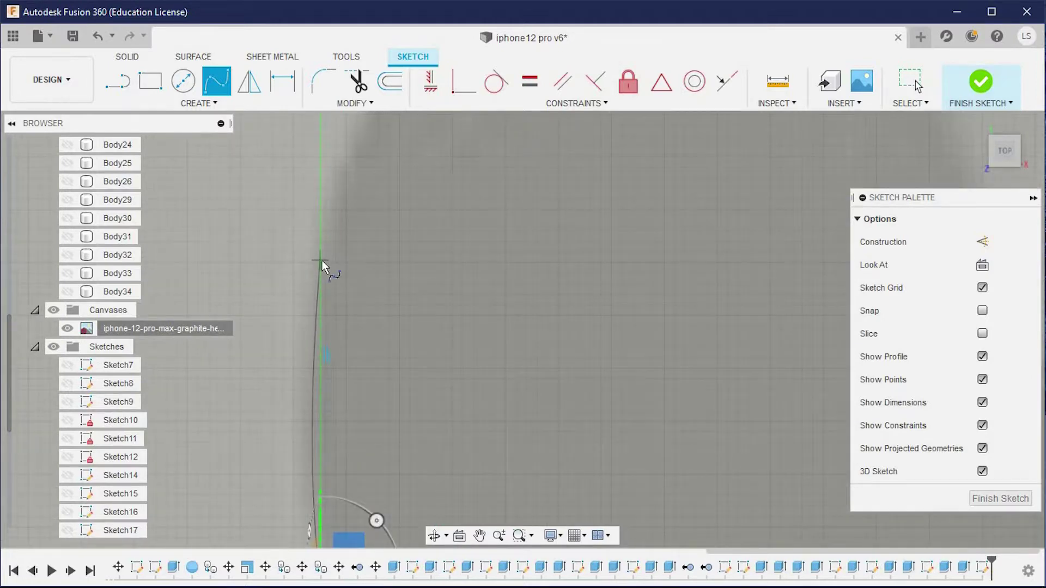
{"action": "scroll", "coordinate": [519, 143], "scroll_direction": "down", "scroll_amount": 3}
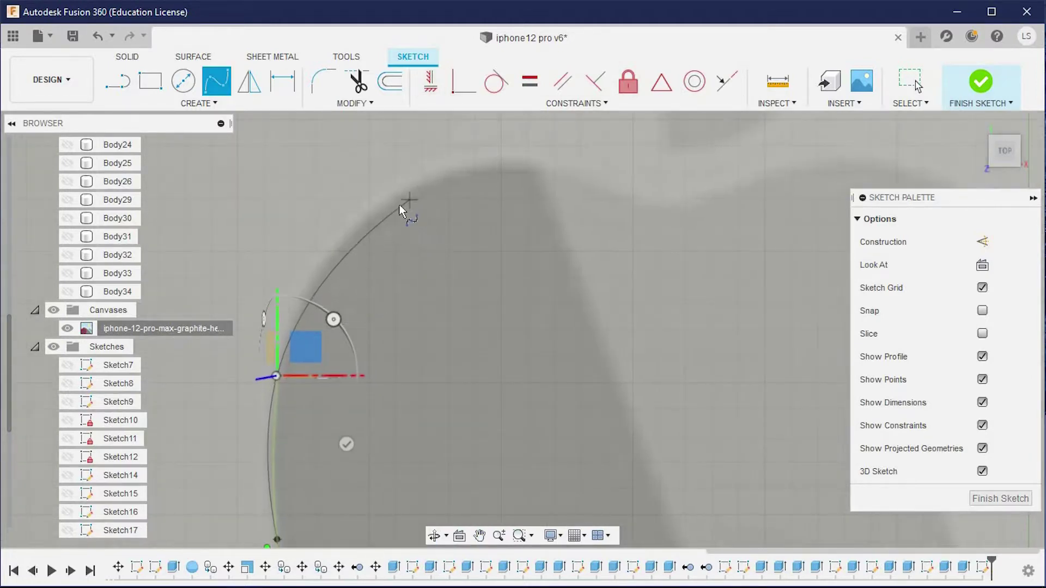
{"action": "left_click", "coordinate": [399, 201]}
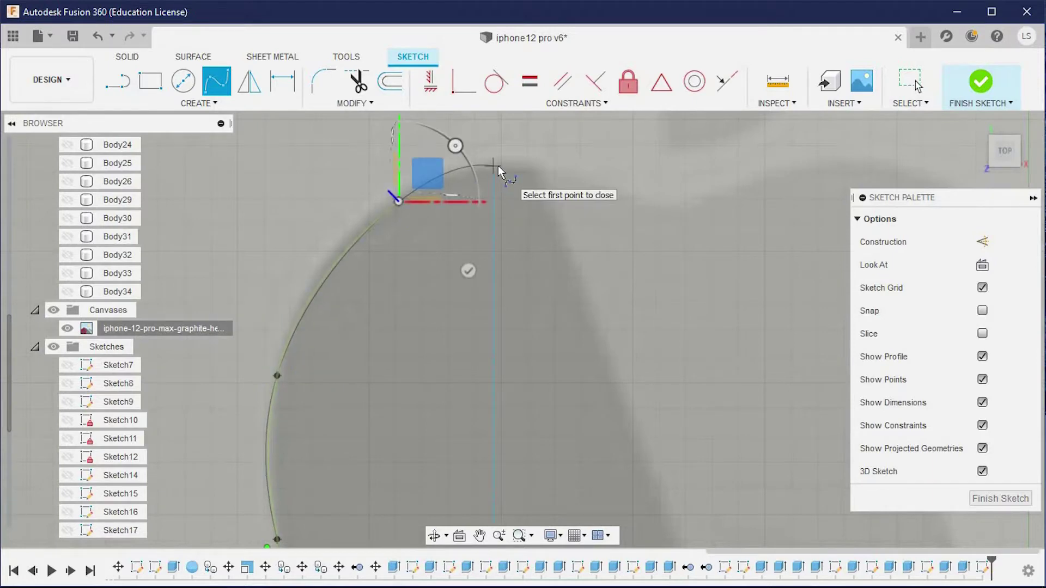
{"action": "left_click", "coordinate": [543, 167]}
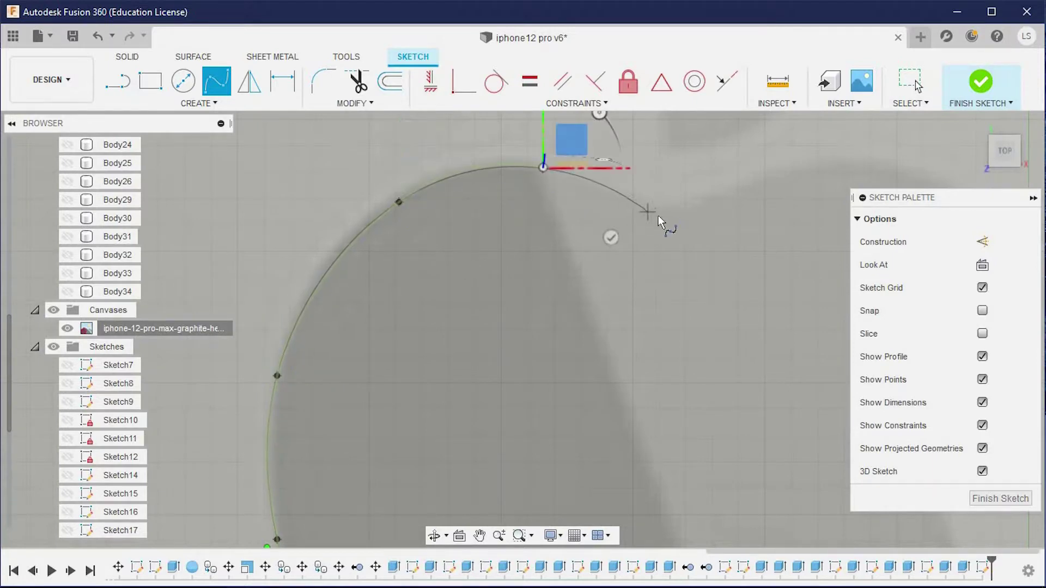
{"action": "left_click", "coordinate": [665, 215]}
{"action": "scroll", "coordinate": [738, 197], "scroll_direction": "up", "scroll_amount": 2}
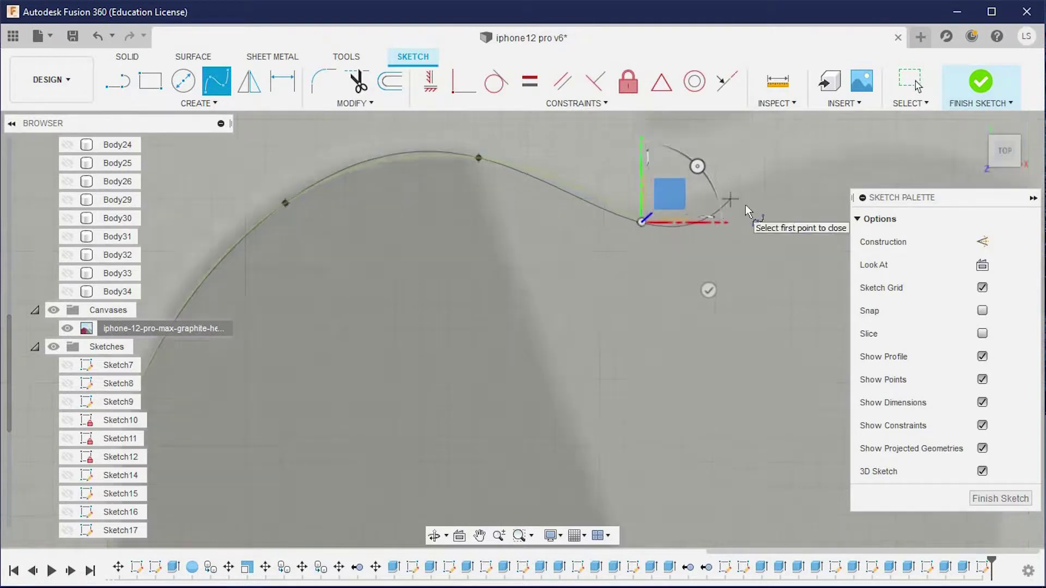
{"action": "left_click", "coordinate": [702, 205]}
{"action": "middle_click_drag", "start_coordinate": [702, 205], "coordinate": [475, 250]}
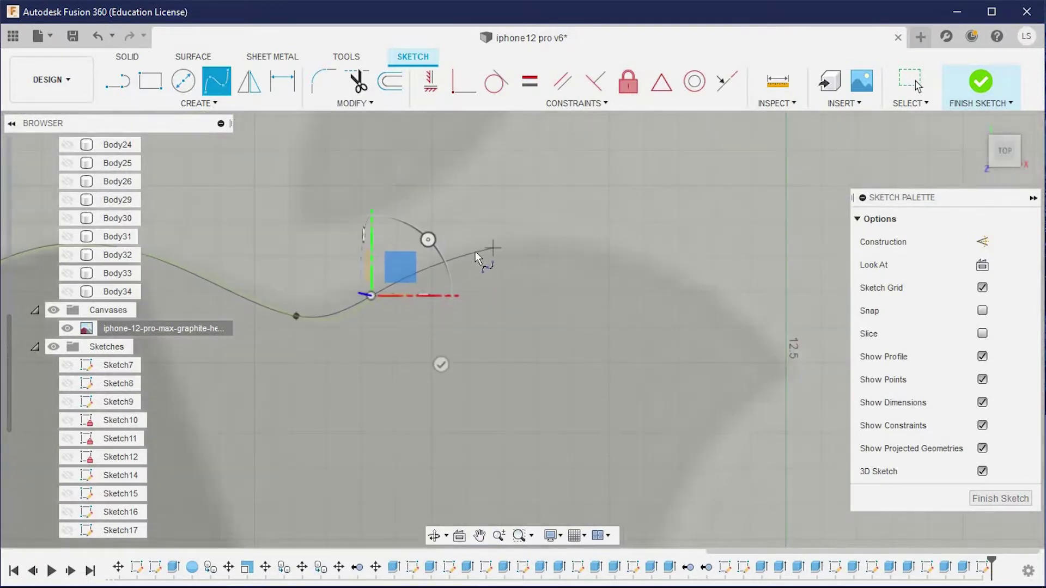
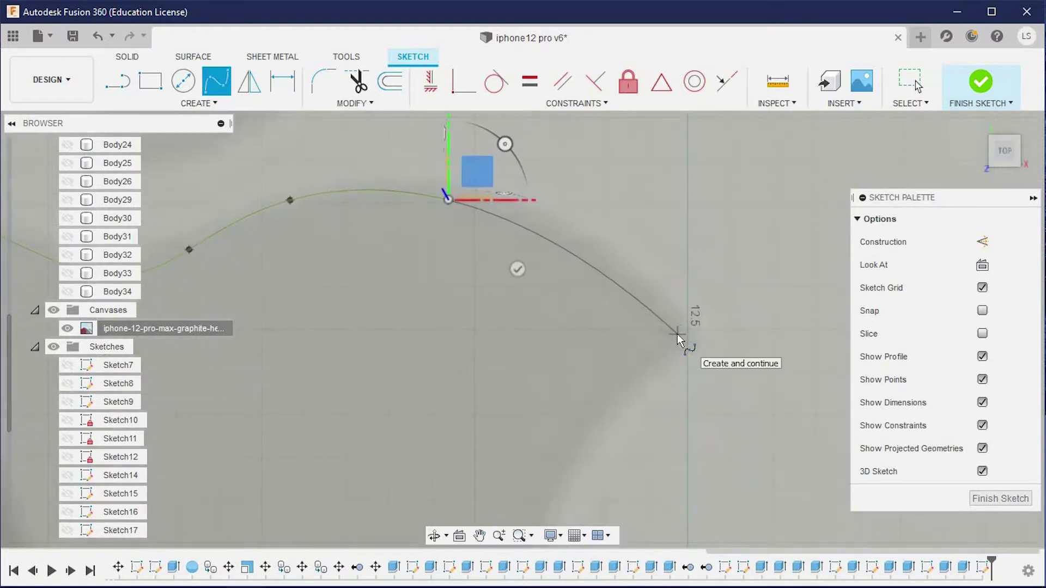
Add one more point on the logo edge and finish the current spline
{"action": "left_click", "coordinate": [604, 274]}
{"action": "mouse_move", "coordinate": [671, 343]}
{"action": "middle_mouse_down"}
{"action": "mouse_move", "coordinate": [712, 332]}
{"action": "mouse_move", "coordinate": [649, 220]}
{"action": "middle_mouse_up"}
{"action": "left_click", "coordinate": [765, 260]}
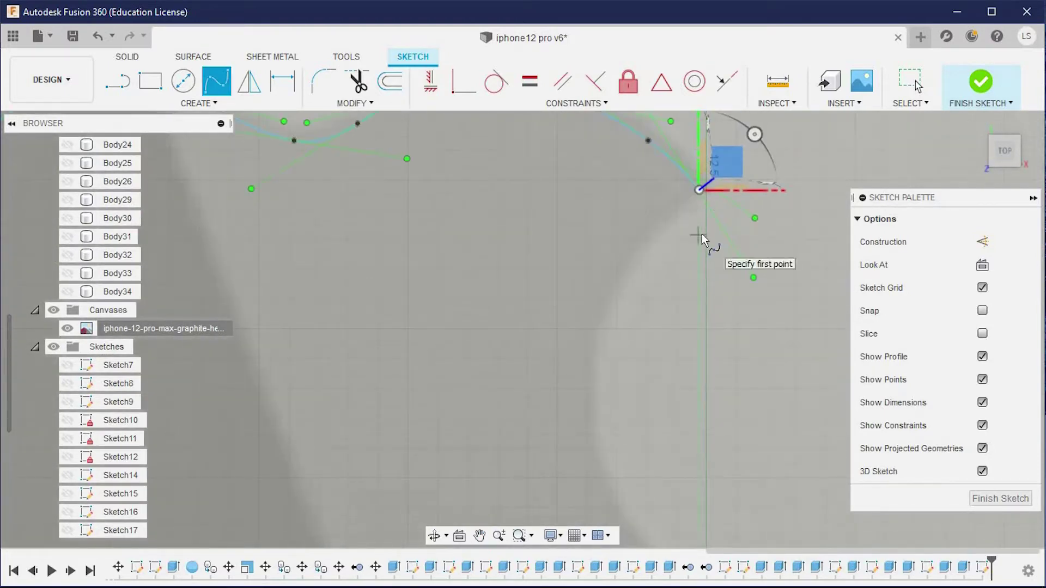
Start a new spline at the curve's end and place points along the logo edge
{"action": "left_click", "coordinate": [699, 179]}
{"action": "left_click", "coordinate": [585, 294]}
{"action": "middle_click_drag", "start_coordinate": [549, 410], "coordinate": [553, 341]}
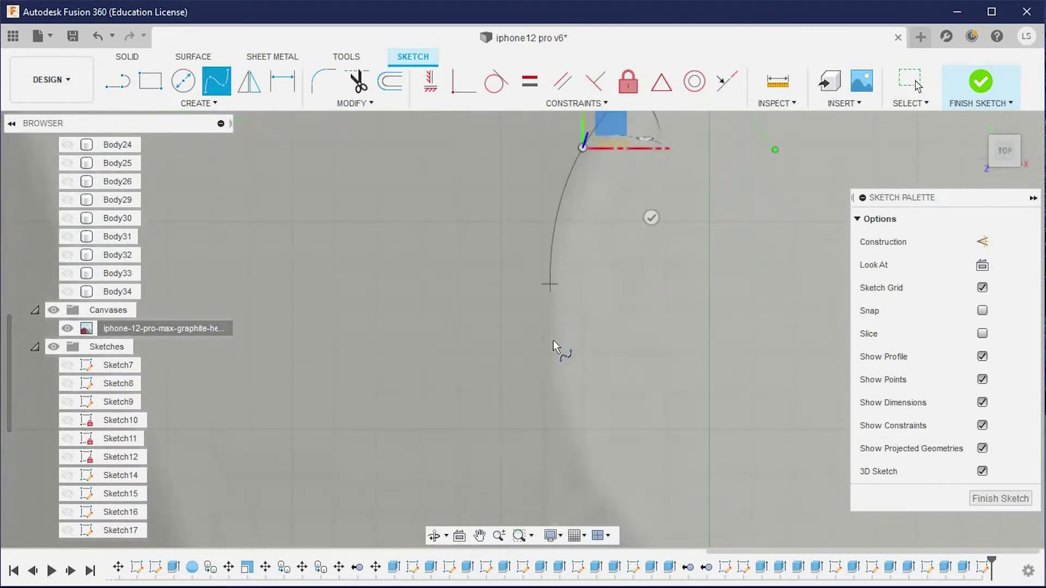
{"action": "scroll", "coordinate": [553, 341], "scroll_direction": "down", "scroll_amount": 2}
{"action": "left_click", "coordinate": [550, 342]}
{"action": "middle_click_drag", "start_coordinate": [567, 407], "coordinate": [517, 299]}
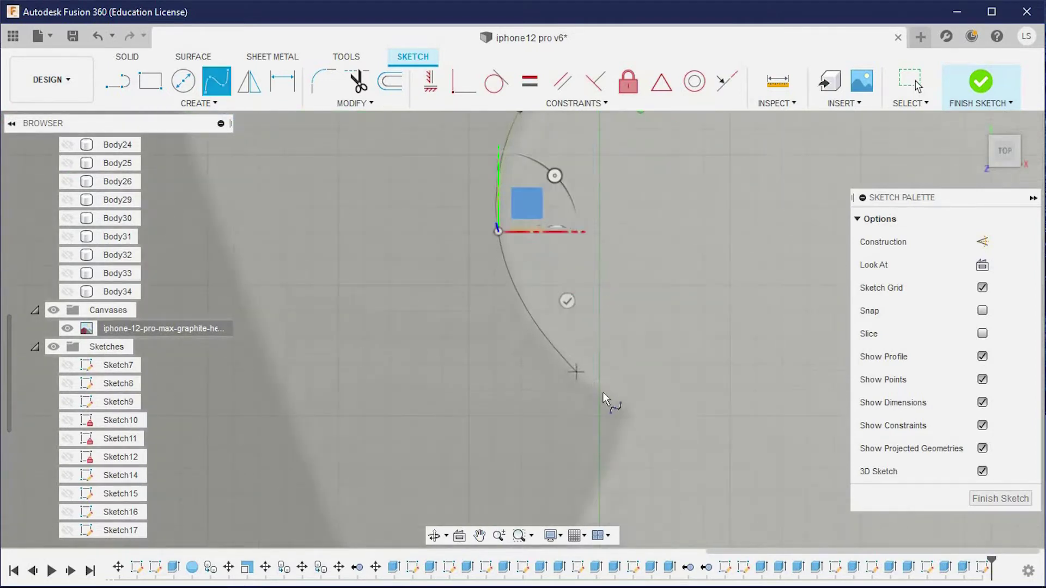
{"action": "scroll", "coordinate": [620, 410], "scroll_direction": "down", "scroll_amount": 1}
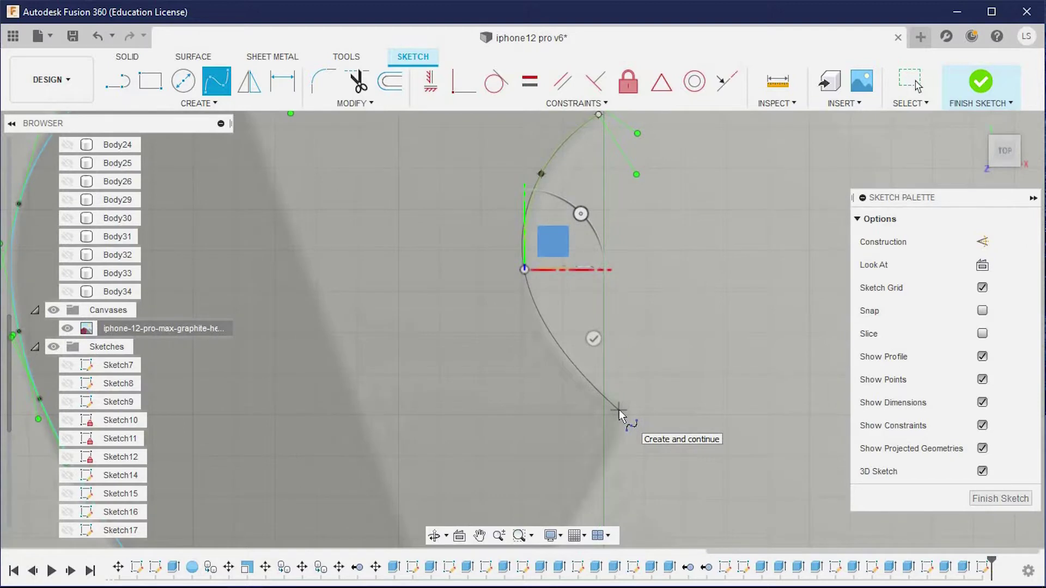
{"action": "left_click", "coordinate": [619, 409]}
Continue the spline along the bottom and upper logo edge, ending it at the curve top
{"action": "middle_click_drag", "start_coordinate": [683, 482], "coordinate": [707, 289]}
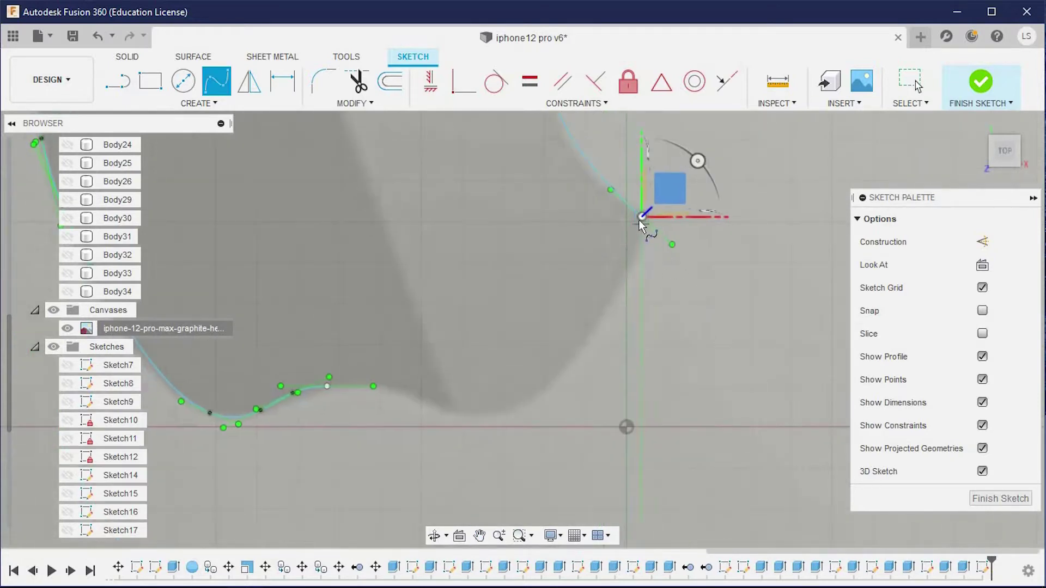
{"action": "left_click", "coordinate": [603, 305]}
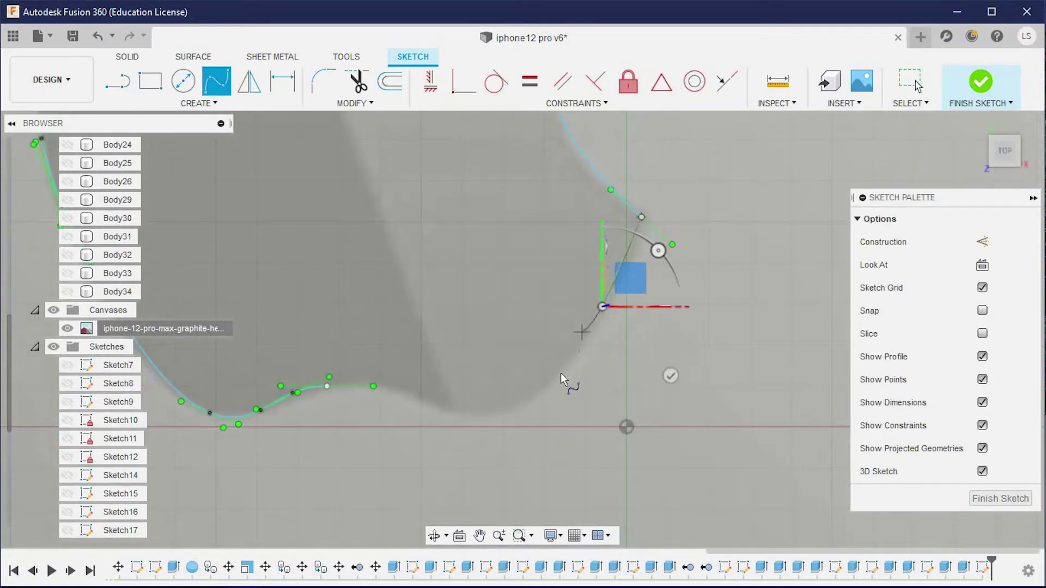
{"action": "left_click", "coordinate": [525, 396]}
{"action": "scroll", "coordinate": [544, 384], "scroll_direction": "up", "scroll_amount": 4}
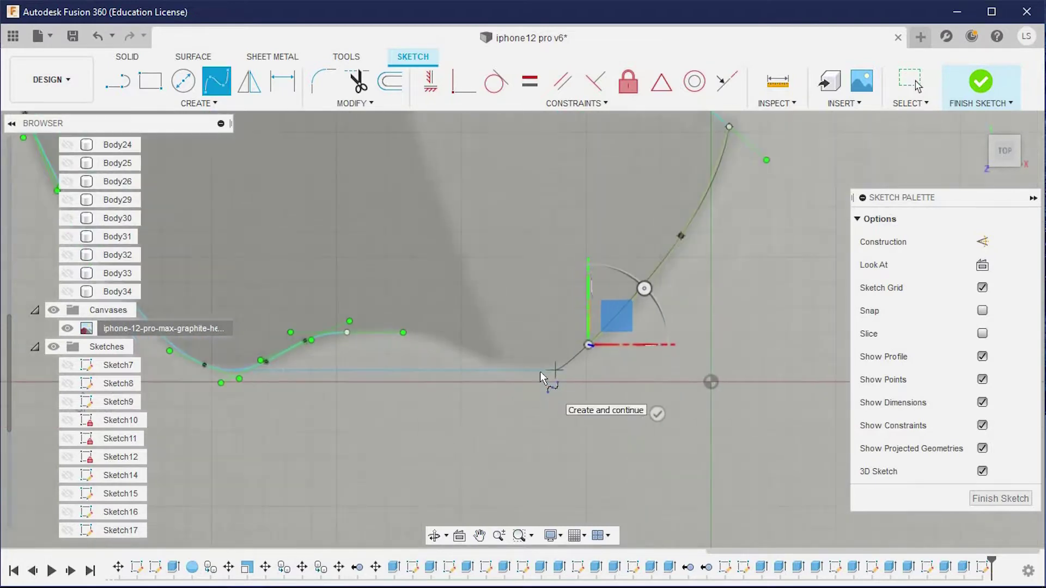
{"action": "left_click", "coordinate": [531, 368]}
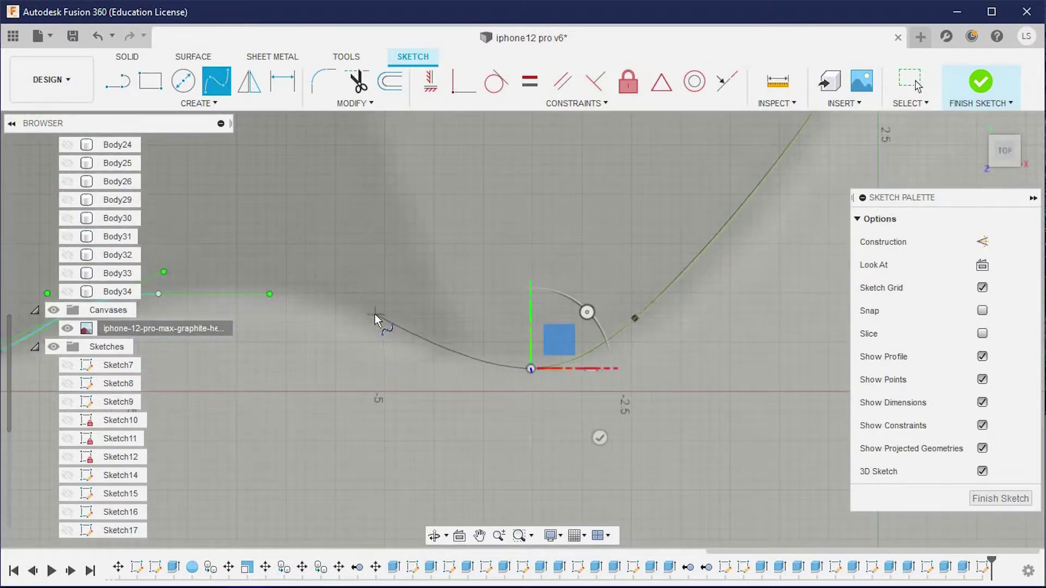
{"action": "left_click", "coordinate": [373, 315]}
{"action": "left_click", "coordinate": [335, 285]}
{"action": "middle_click_drag", "start_coordinate": [102, 301], "coordinate": [391, 254]}
{"action": "left_click", "coordinate": [446, 243]}
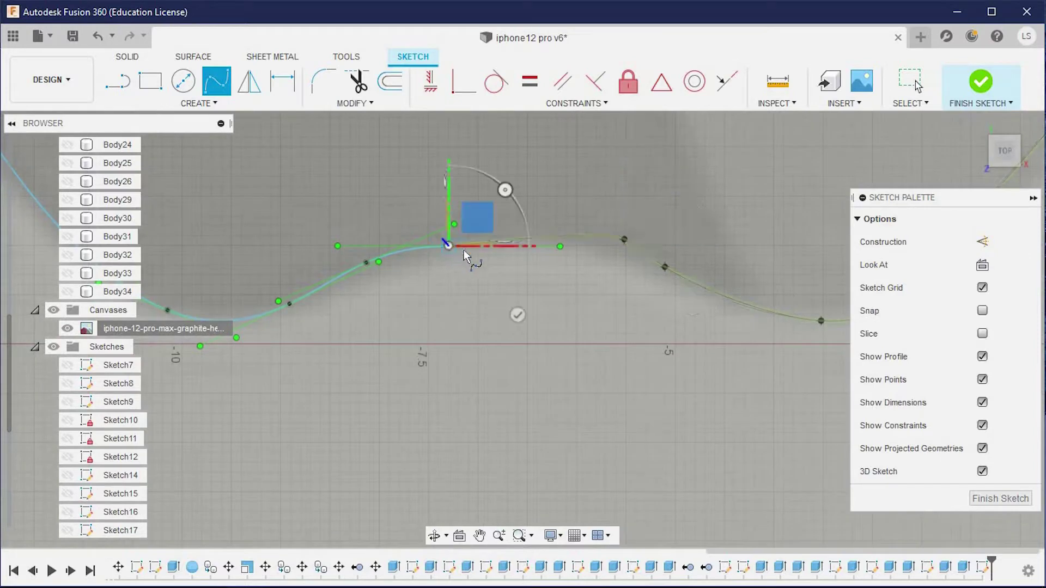
{"action": "left_click", "coordinate": [515, 316]}
{"action": "scroll", "coordinate": [607, 272], "scroll_direction": "up", "scroll_amount": 3}
{"action": "key", "text": "Escape"}
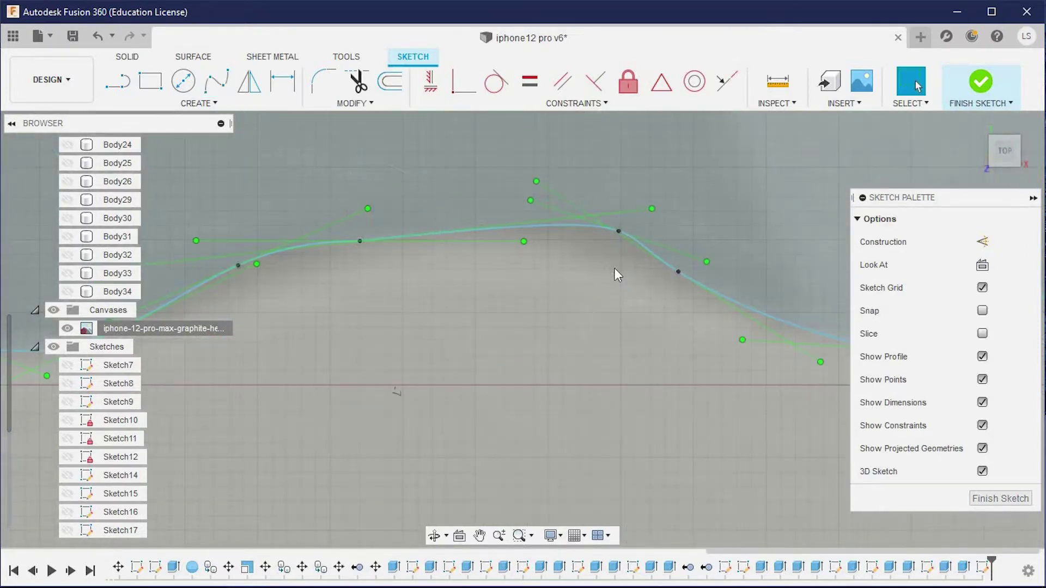
Reactivate the Spline tool and reposition the view around the open curve's endpoint
{"action": "scroll", "coordinate": [644, 304], "scroll_direction": "down", "scroll_amount": 3}
{"action": "left_click", "coordinate": [217, 82]}
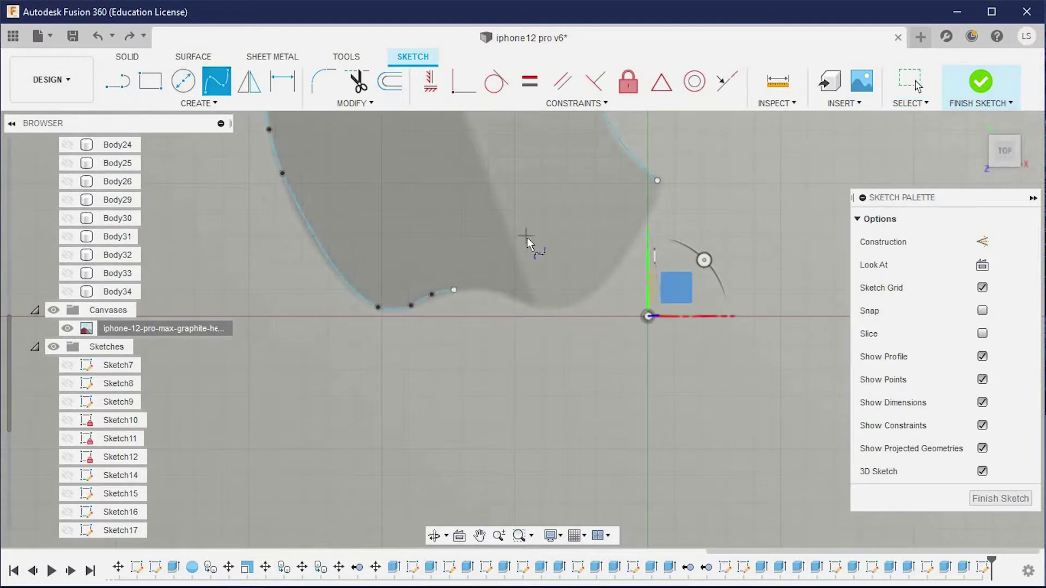
{"action": "scroll", "coordinate": [387, 360], "scroll_direction": "up", "scroll_amount": 3}
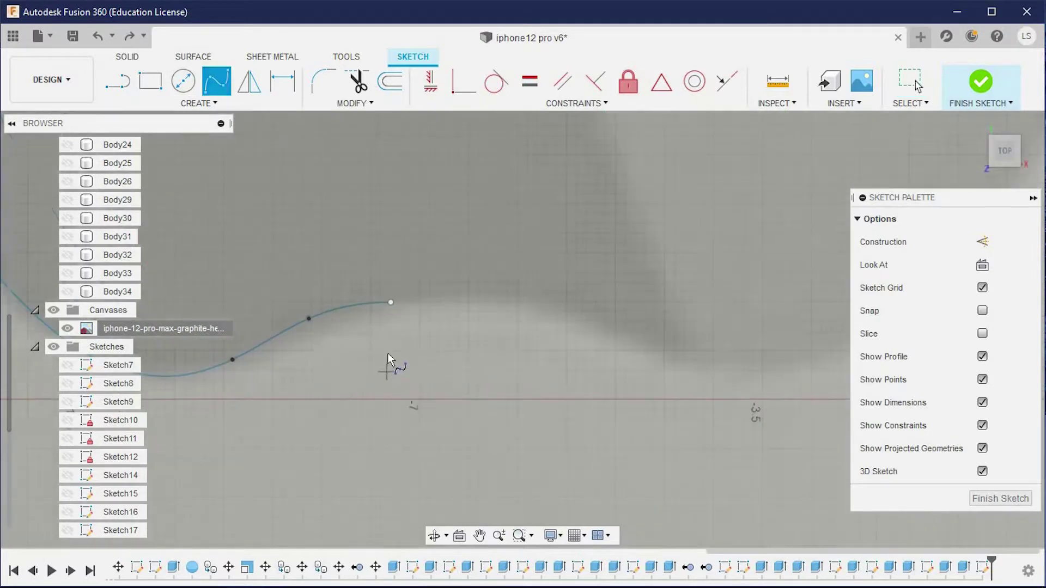
{"action": "left_click", "coordinate": [390, 301]}
{"action": "key", "text": "Escape"}
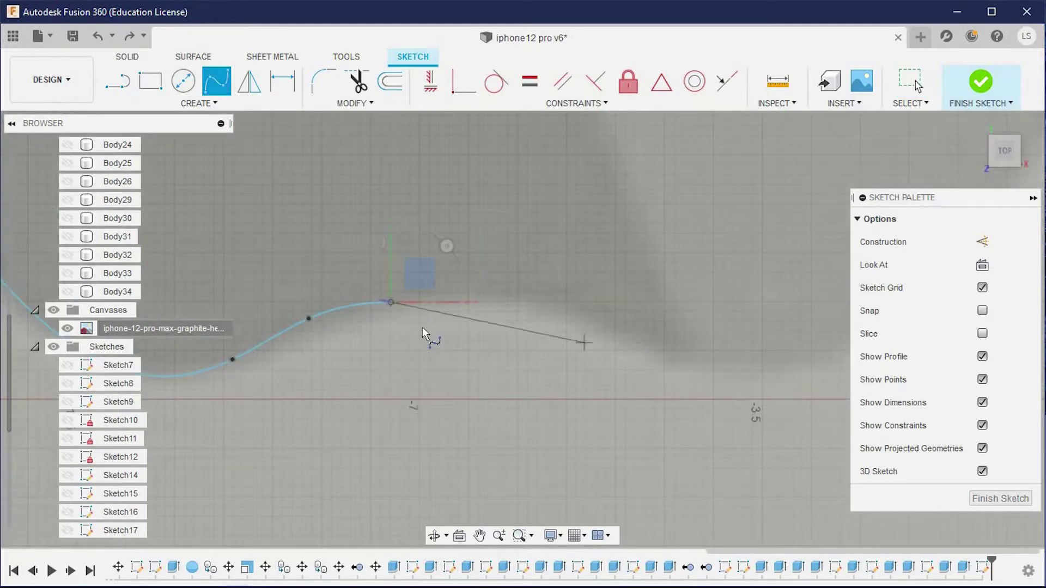
{"action": "middle_click_drag", "start_coordinate": [341, 281], "coordinate": [469, 162]}
{"action": "key", "text": "Escape"}
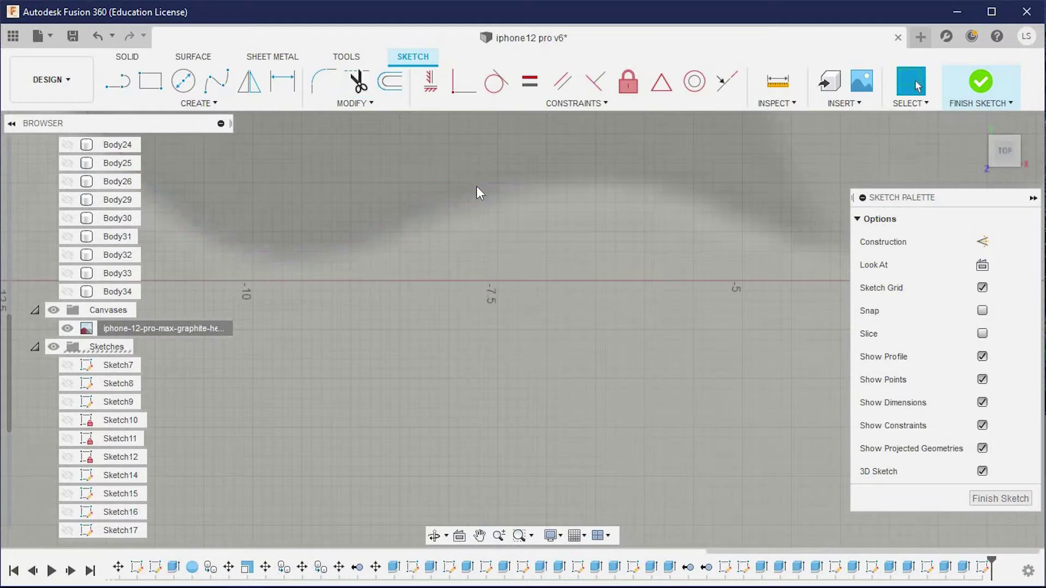
{"action": "scroll", "coordinate": [509, 185], "scroll_direction": "up", "scroll_amount": 5}
{"action": "scroll", "coordinate": [338, 196], "scroll_direction": "down", "scroll_amount": 4}
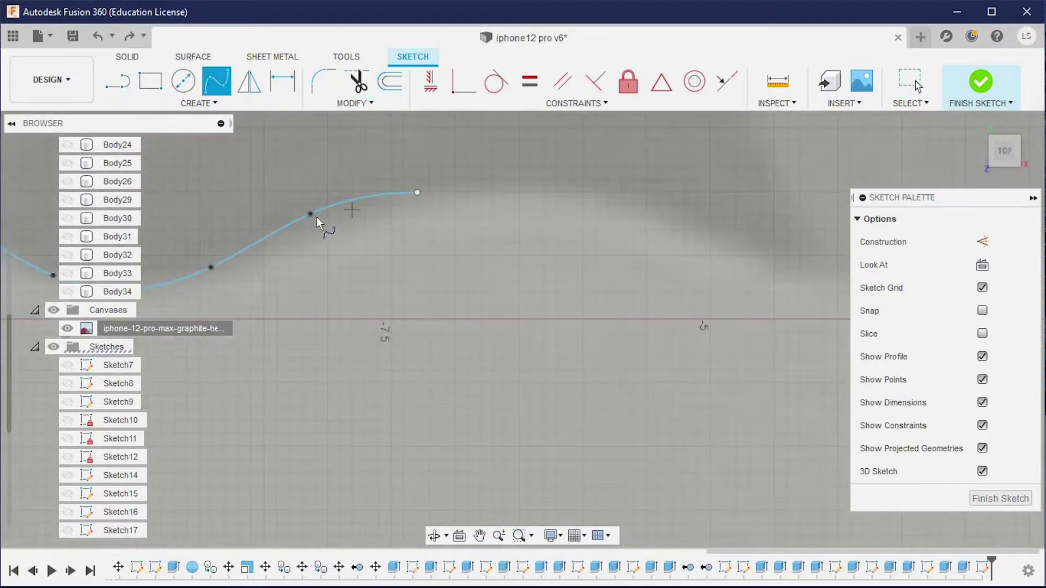
Start a spline at the open curve's endpoint and add points along the remaining logo edge
{"action": "left_click", "coordinate": [445, 182]}
{"action": "scroll", "coordinate": [776, 253], "scroll_direction": "down", "scroll_amount": 3}
{"action": "middle_click_drag", "start_coordinate": [776, 253], "coordinate": [629, 279]}
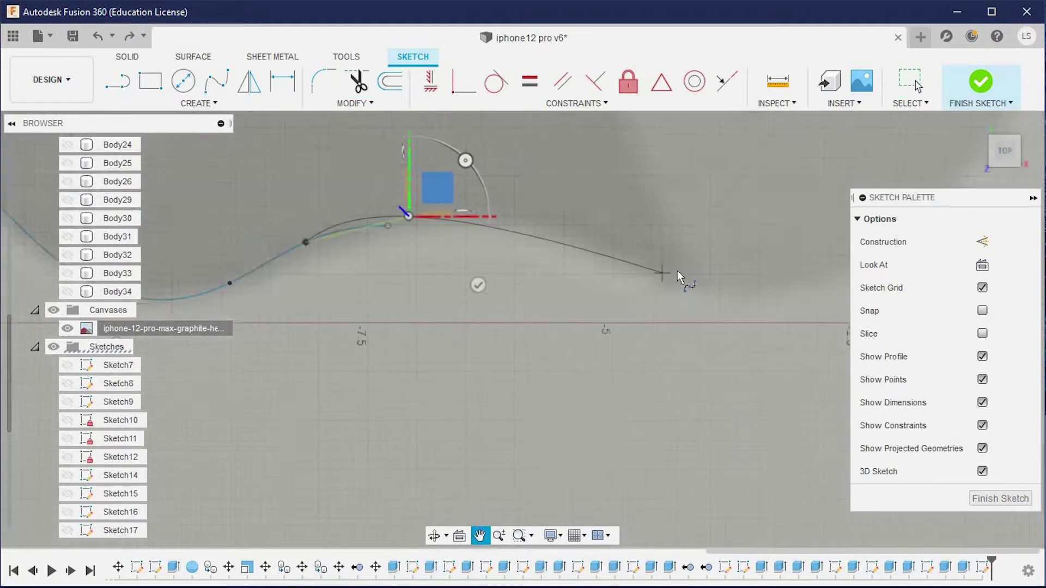
{"action": "left_click", "coordinate": [566, 250]}
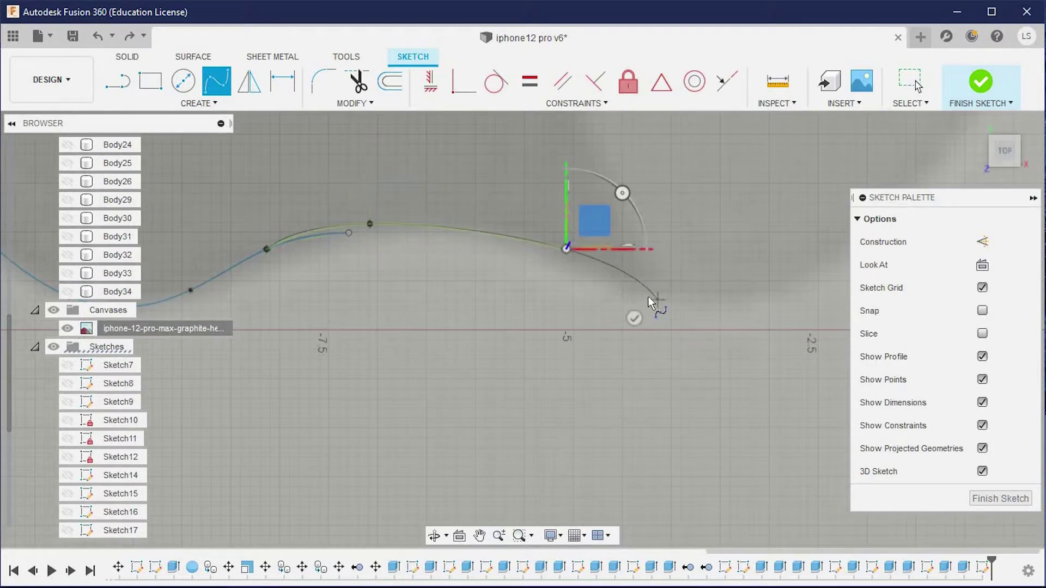
{"action": "middle_click_drag", "start_coordinate": [678, 302], "coordinate": [577, 355]}
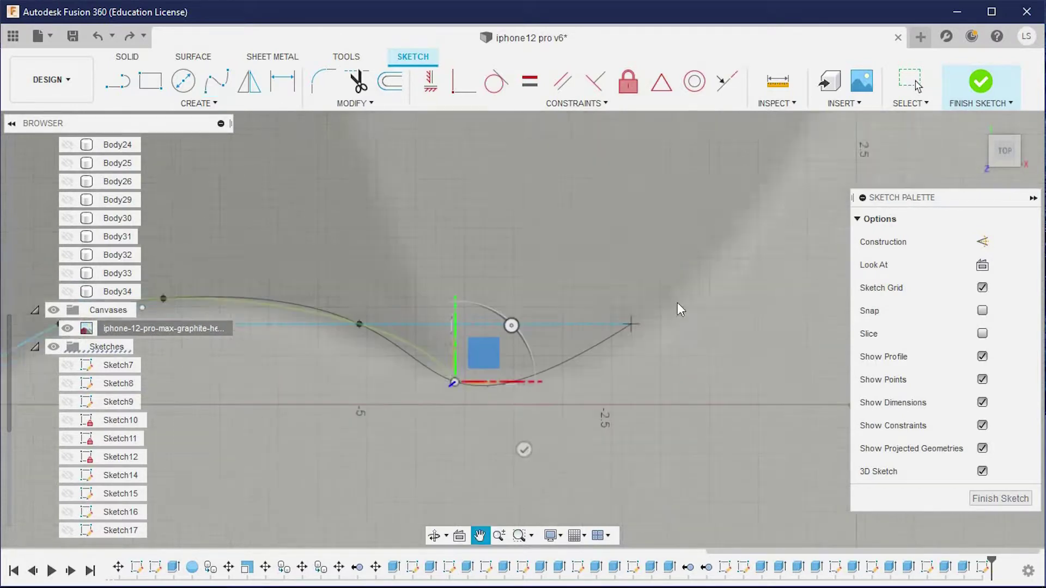
{"action": "left_click", "coordinate": [572, 363]}
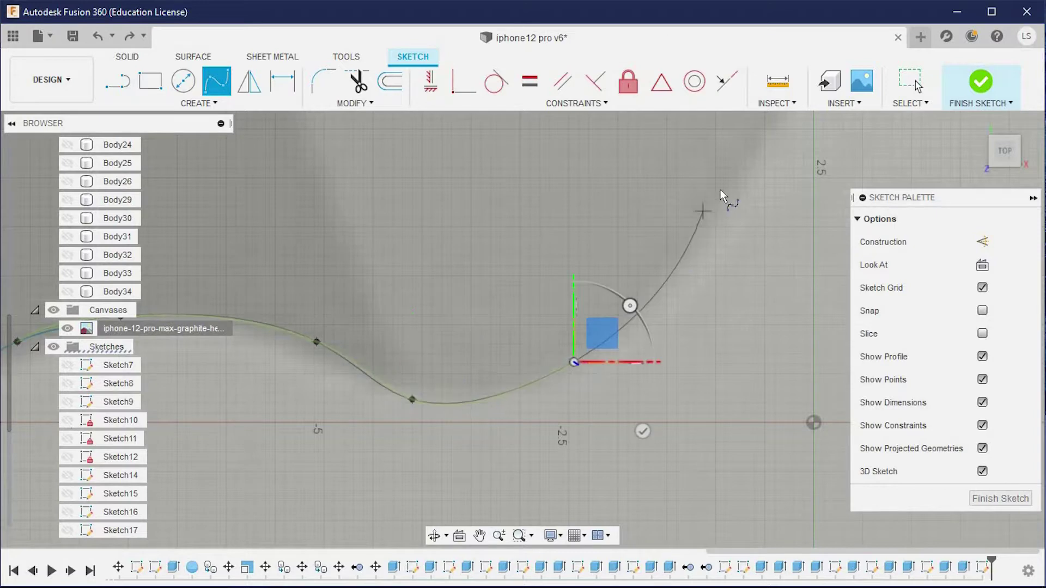
Add a point up the logo's side and join the spline to the outline, closing the body profile
{"action": "middle_click_drag", "start_coordinate": [721, 188], "coordinate": [622, 322]}
{"action": "left_click", "coordinate": [683, 241]}
{"action": "scroll", "coordinate": [683, 241], "scroll_direction": "down", "scroll_amount": 5}
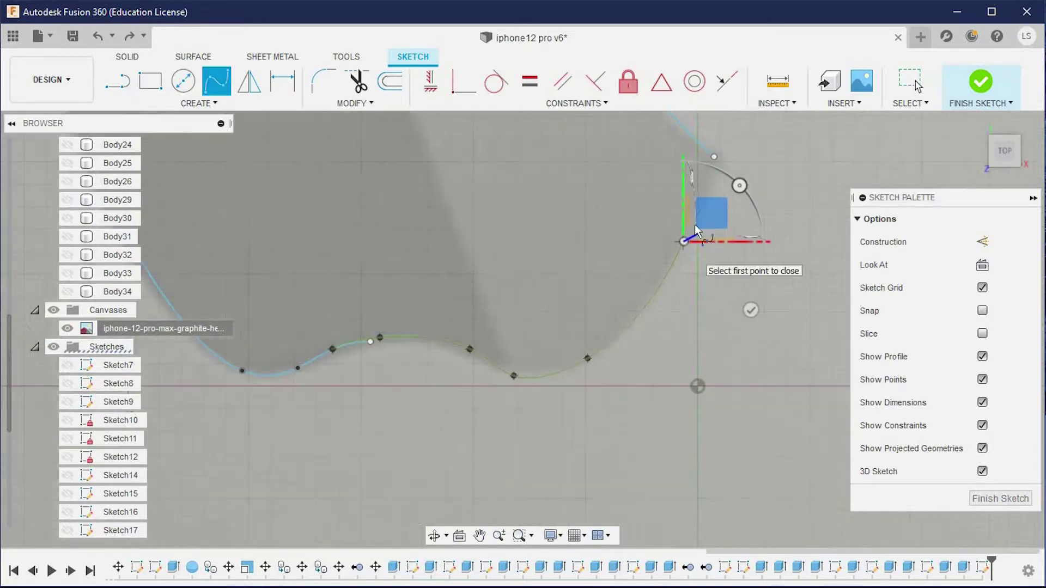
{"action": "left_click", "coordinate": [715, 156]}
{"action": "scroll", "coordinate": [686, 339], "scroll_direction": "down", "scroll_amount": 3}
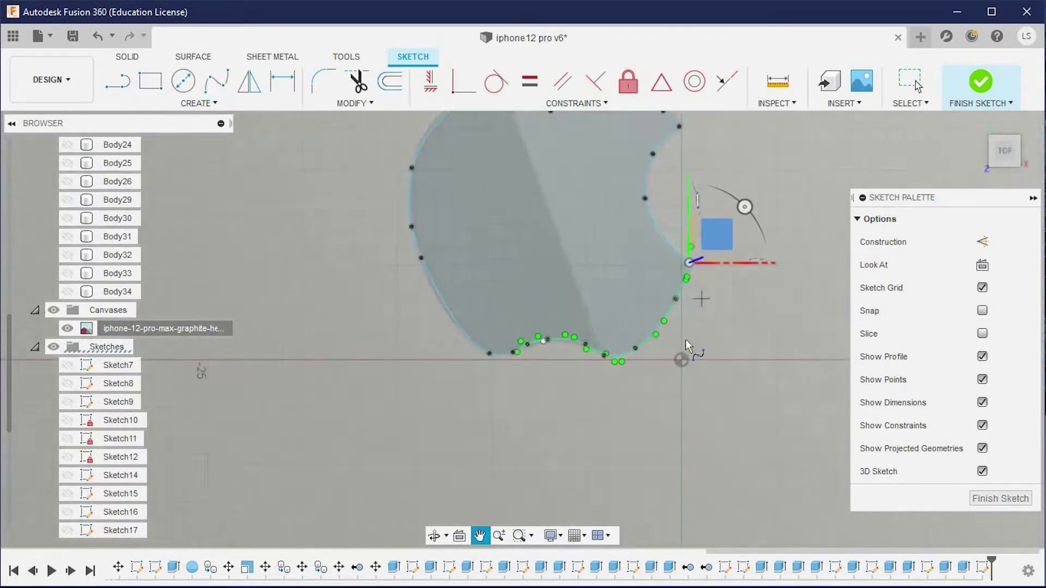
{"action": "scroll", "coordinate": [686, 338], "scroll_direction": "down", "scroll_amount": 2}
{"action": "scroll", "coordinate": [614, 197], "scroll_direction": "up", "scroll_amount": 3}
{"action": "scroll", "coordinate": [557, 254], "scroll_direction": "up", "scroll_amount": 3}
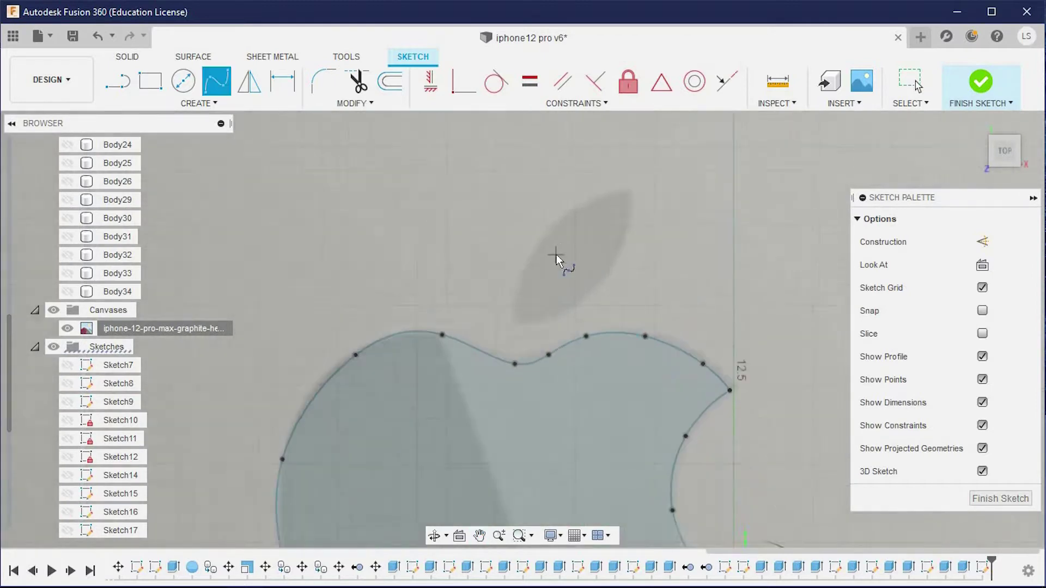
Trace the Apple logo's leaf with a spline from its lower tip around to its start point
{"action": "scroll", "coordinate": [495, 361], "scroll_direction": "up", "scroll_amount": 3}
{"action": "scroll", "coordinate": [469, 357], "scroll_direction": "up", "scroll_amount": 2}
{"action": "left_click", "coordinate": [468, 359]}
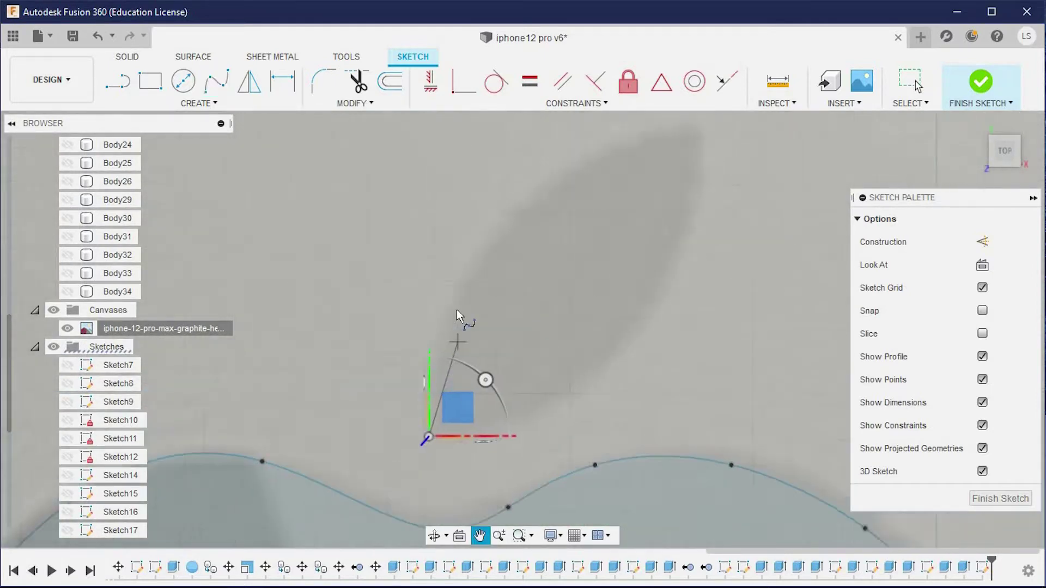
{"action": "left_click", "coordinate": [425, 371]}
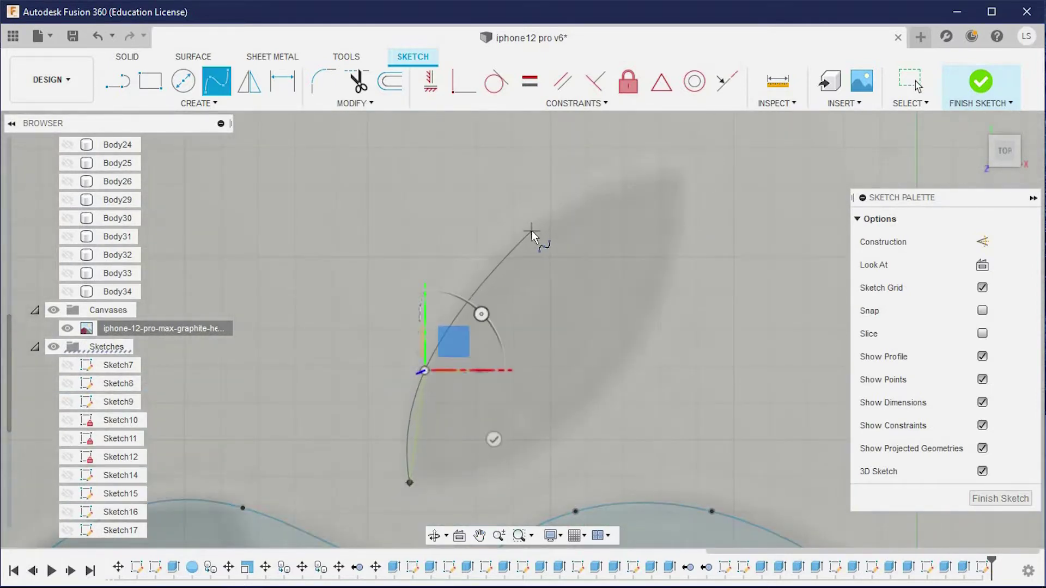
{"action": "left_click", "coordinate": [534, 229]}
{"action": "left_click", "coordinate": [673, 171]}
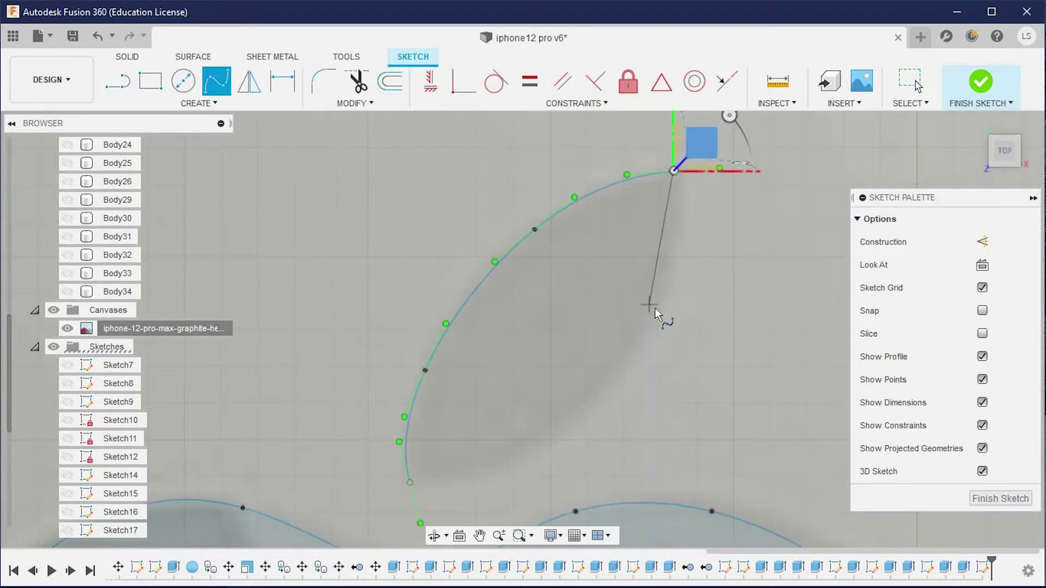
{"action": "left_click", "coordinate": [650, 312]}
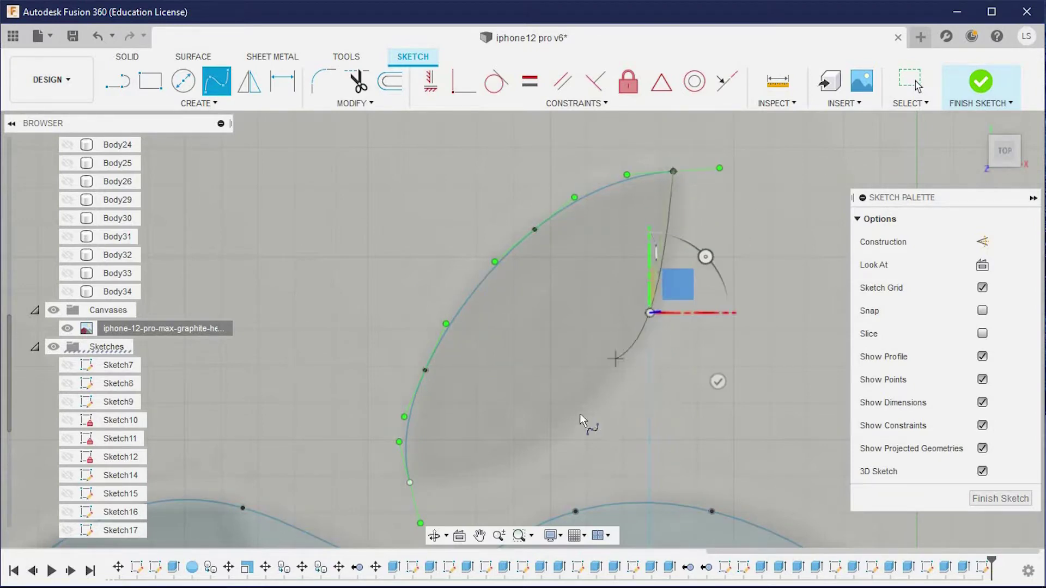
{"action": "left_click", "coordinate": [506, 457]}
{"action": "left_click", "coordinate": [410, 483]}
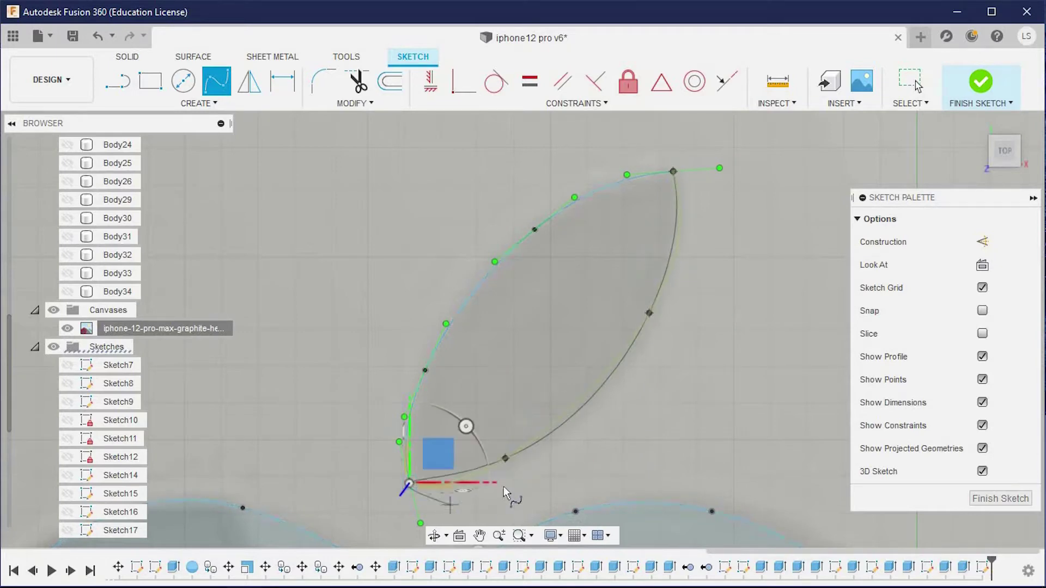
{"action": "scroll", "coordinate": [670, 131], "scroll_direction": "down", "scroll_amount": 2}
{"action": "scroll", "coordinate": [715, 264], "scroll_direction": "down", "scroll_amount": 1}
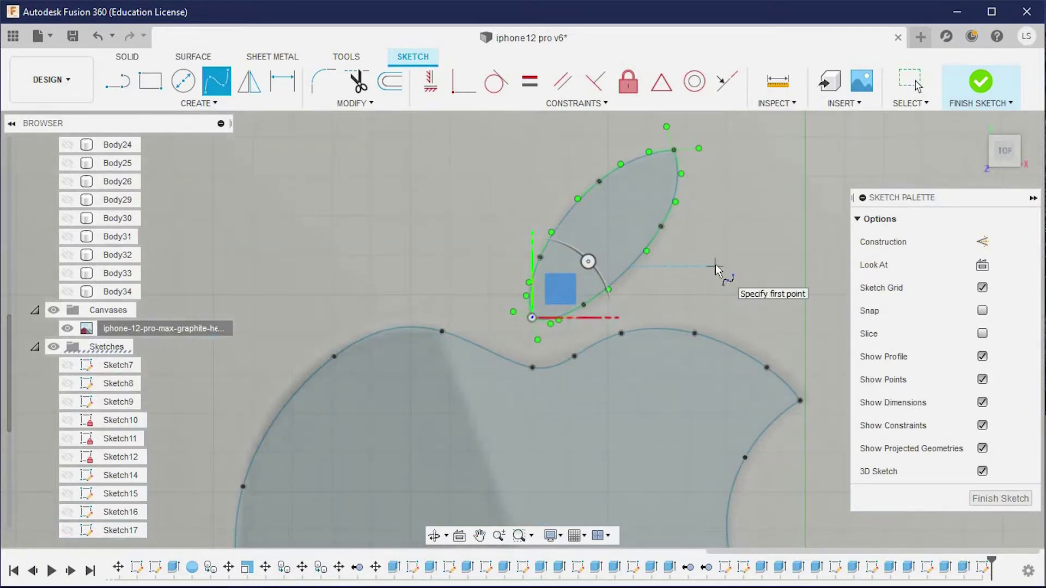
Finish the logo sketch
{"action": "left_click", "coordinate": [980, 81]}
{"action": "scroll", "coordinate": [790, 303], "scroll_direction": "down", "scroll_amount": 3}
{"action": "scroll", "coordinate": [738, 270], "scroll_direction": "down", "scroll_amount": 2}
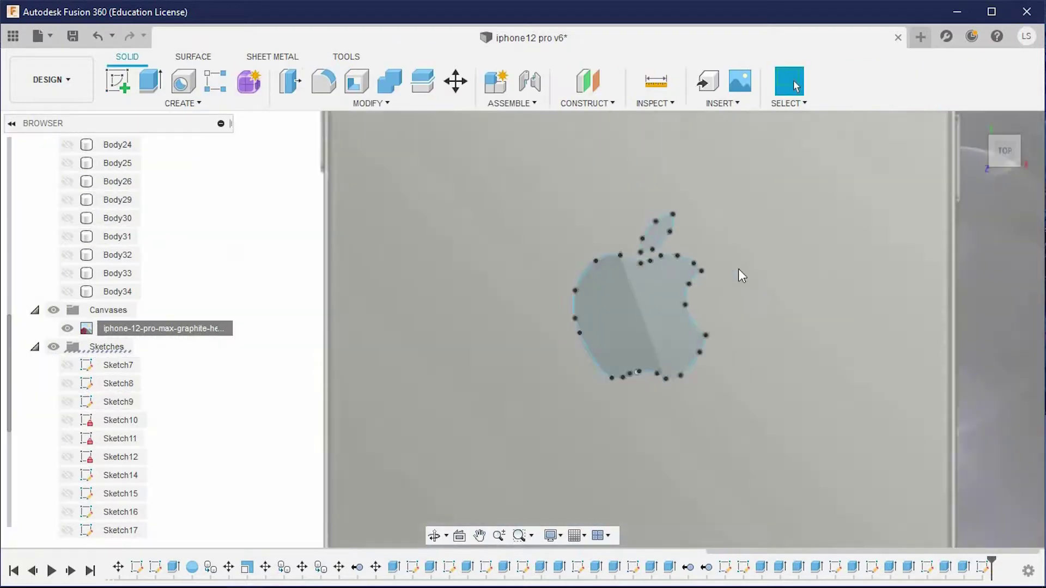
Hide the reference image and extrude the apple logo profiles into new bodies
{"action": "middle_click_drag", "start_coordinate": [737, 269], "coordinate": [665, 341], "text": "shift"}
{"action": "left_click", "coordinate": [67, 328]}
{"action": "scroll", "coordinate": [495, 263], "scroll_direction": "up", "scroll_amount": 3}
{"action": "left_click", "coordinate": [567, 268]}
{"action": "left_click", "coordinate": [148, 85]}
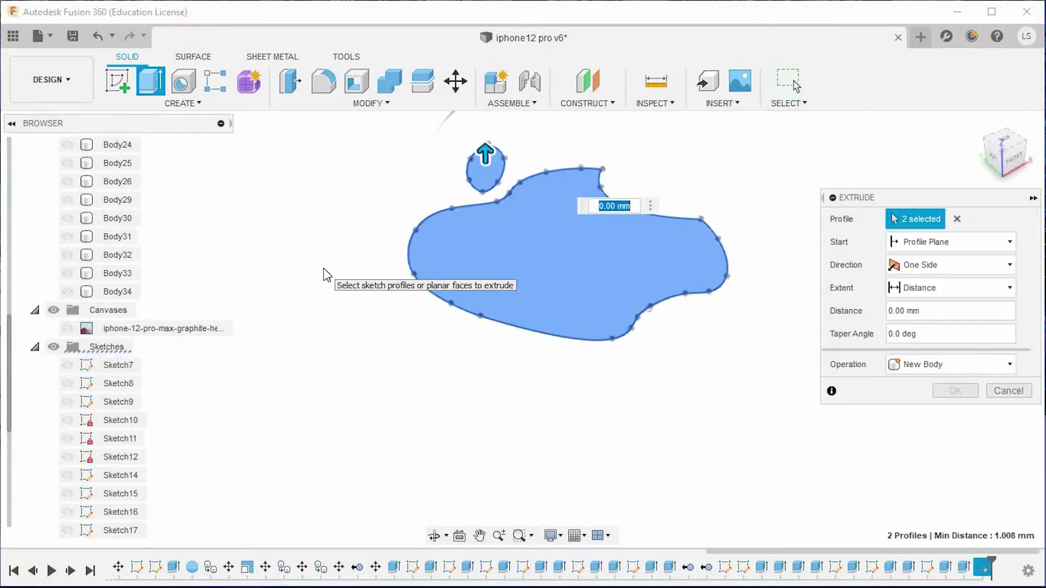
{"action": "left_click", "coordinate": [941, 394]}
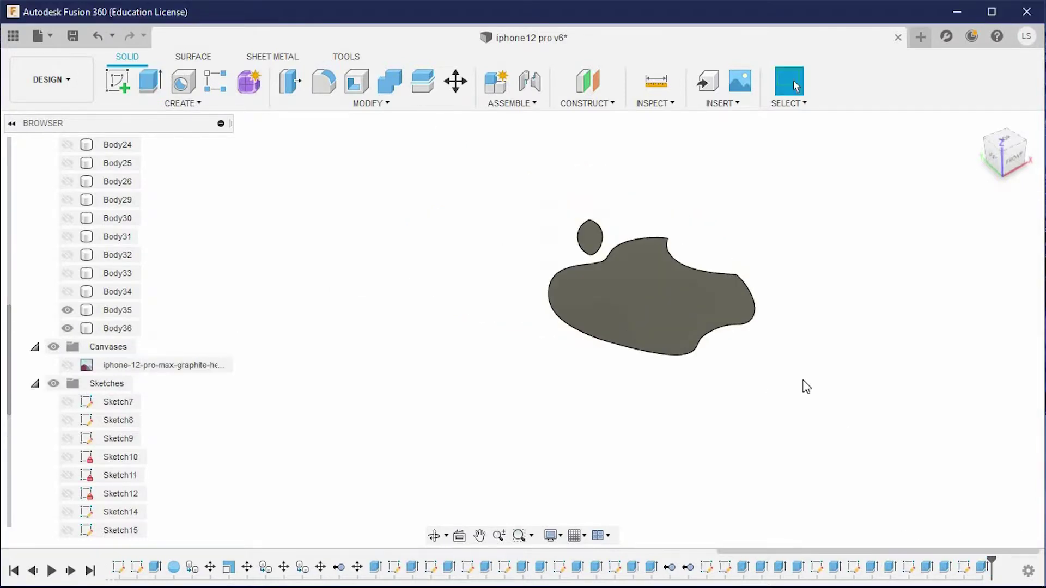
Show the hidden bodies in the browser
{"action": "left_click", "coordinate": [134, 311]}
{"action": "scroll", "coordinate": [119, 223], "scroll_direction": "up", "scroll_amount": 5}
{"action": "left_click", "coordinate": [119, 219], "text": "shift"}
{"action": "right_click", "coordinate": [119, 223]}
{"action": "left_click", "coordinate": [165, 455]}
{"action": "scroll", "coordinate": [123, 442], "scroll_direction": "down", "scroll_amount": 5}
Start a Move on logo bodies Body35 and Body36, viewed from the LEFT
{"action": "left_click", "coordinate": [119, 328]}
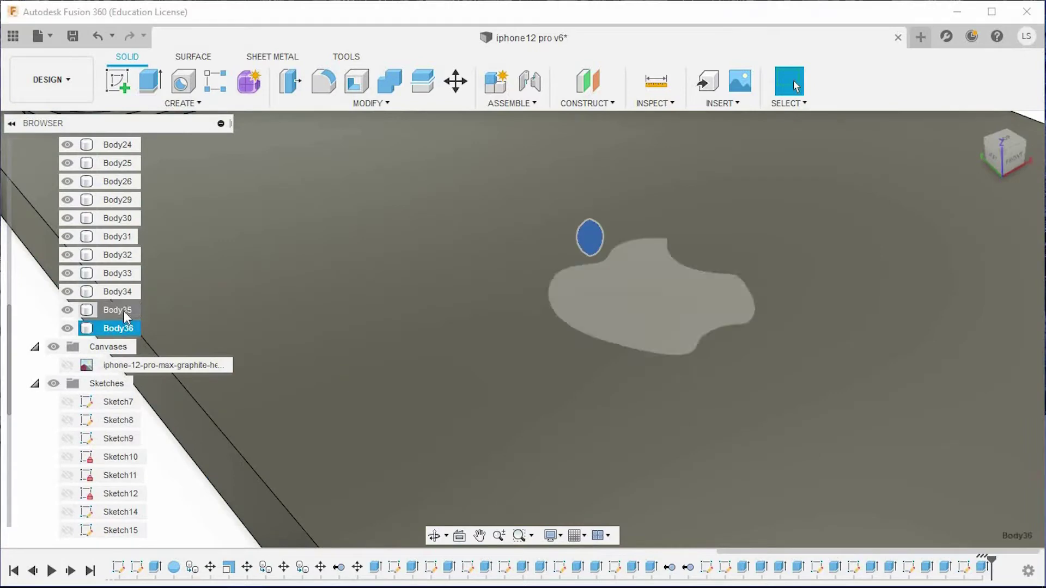
{"action": "left_click", "coordinate": [456, 81]}
{"action": "left_click", "coordinate": [992, 155]}
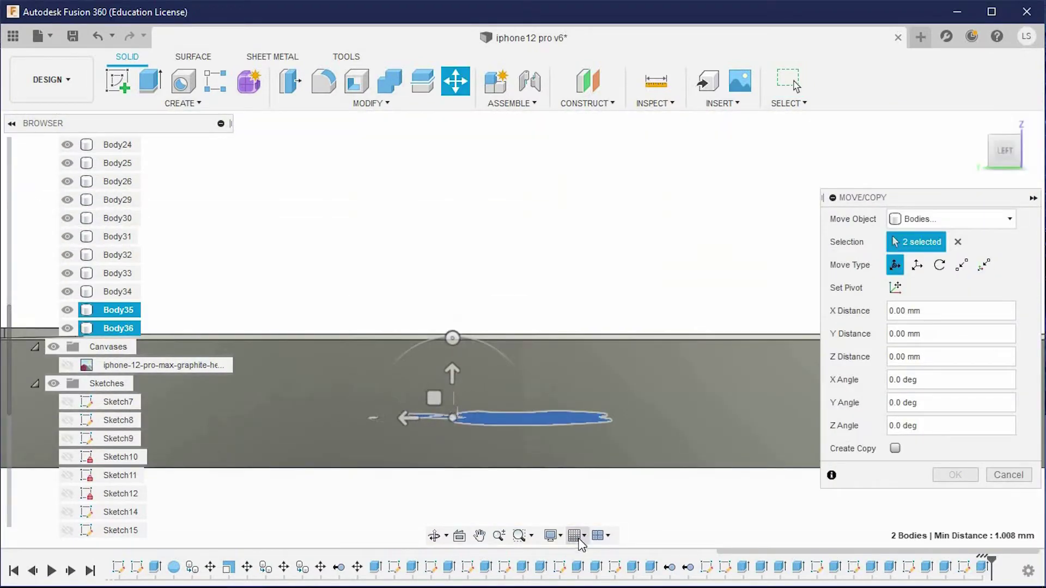
Move both logo bodies 8.00 mm along Z so they sit on the phone's back
{"action": "left_click", "coordinate": [552, 535]}
{"action": "left_click", "coordinate": [732, 479]}
{"action": "mouse_move", "coordinate": [451, 374]}
{"action": "left_mouse_down"}
{"action": "mouse_move", "coordinate": [458, 304]}
{"action": "mouse_move", "coordinate": [452, 314]}
{"action": "left_mouse_up"}
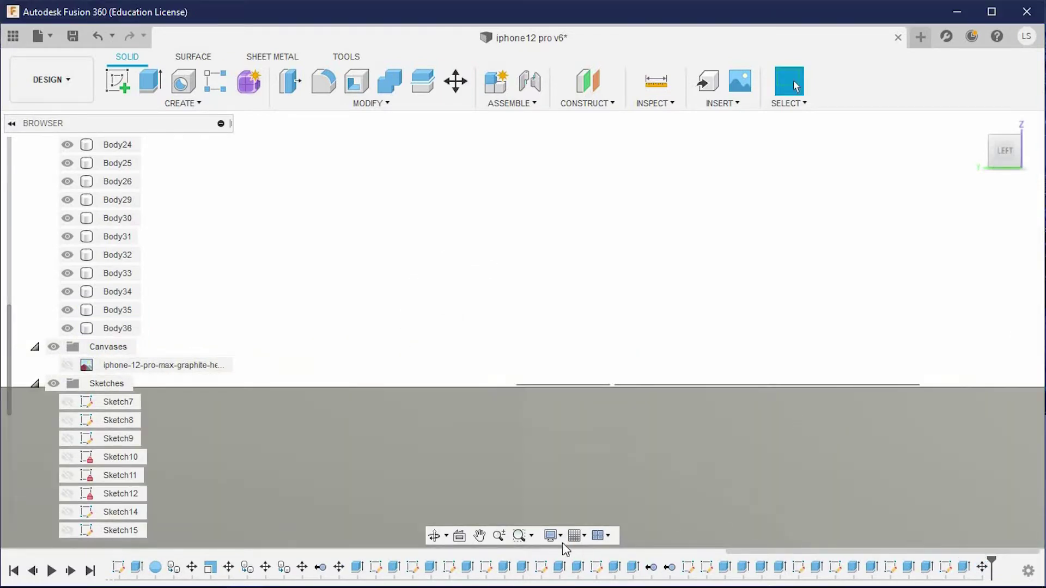
Switch the camera to perspective, zoom onto the logo and select its large face
{"action": "left_click", "coordinate": [553, 535]}
{"action": "left_click", "coordinate": [755, 497]}
{"action": "scroll", "coordinate": [603, 419], "scroll_direction": "down", "scroll_amount": 5}
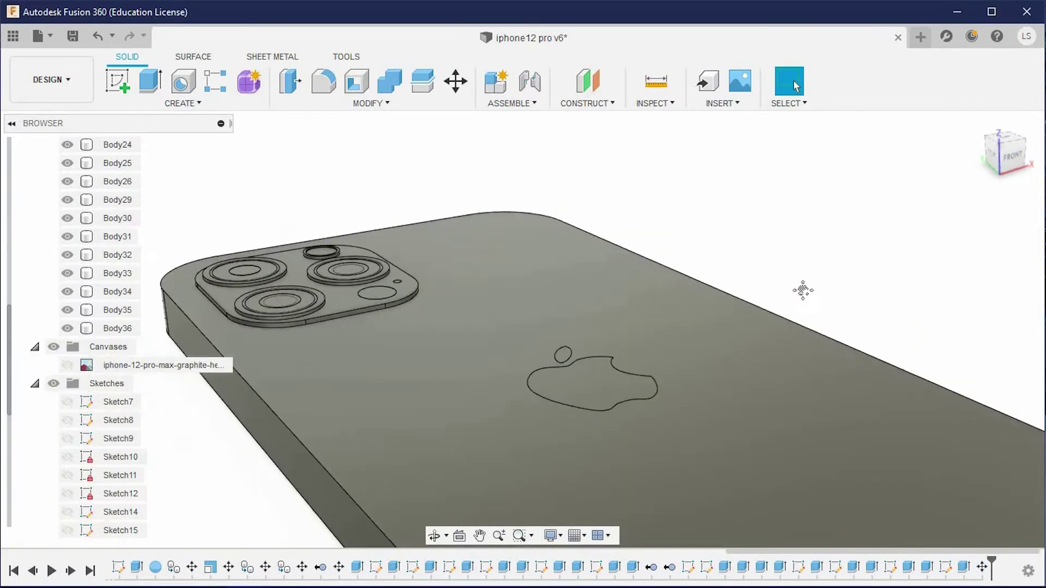
{"action": "scroll", "coordinate": [836, 296], "scroll_direction": "up", "scroll_amount": 3}
{"action": "scroll", "coordinate": [558, 338], "scroll_direction": "up", "scroll_amount": 3}
{"action": "scroll", "coordinate": [559, 340], "scroll_direction": "up", "scroll_amount": 3}
{"action": "left_click", "coordinate": [531, 253]}
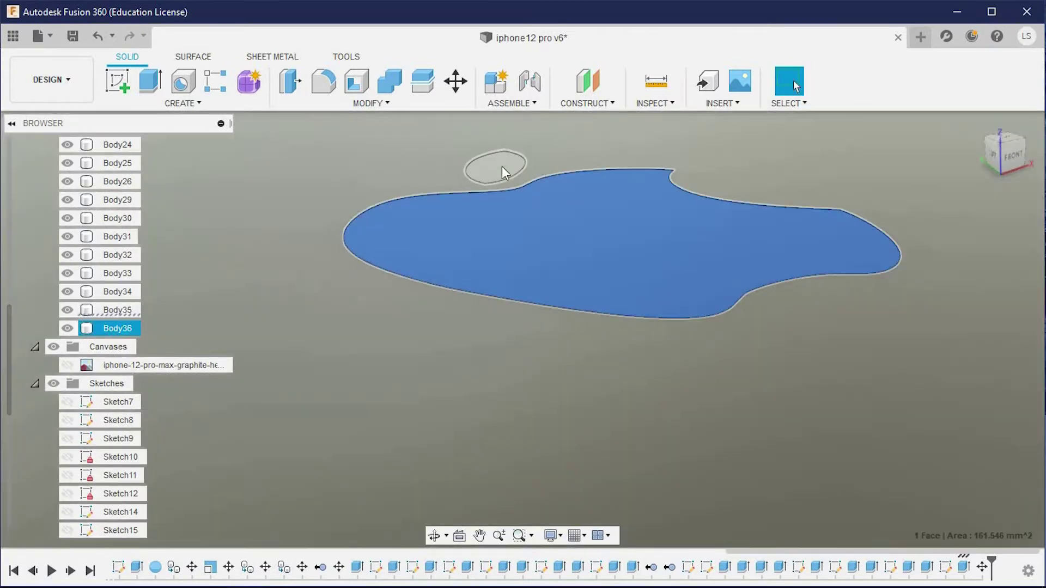
Extrude both logo profiles -0.2 mm as a cut, then select both logo bodies
{"action": "left_click", "coordinate": [155, 90]}
{"action": "type", "text": "-"}
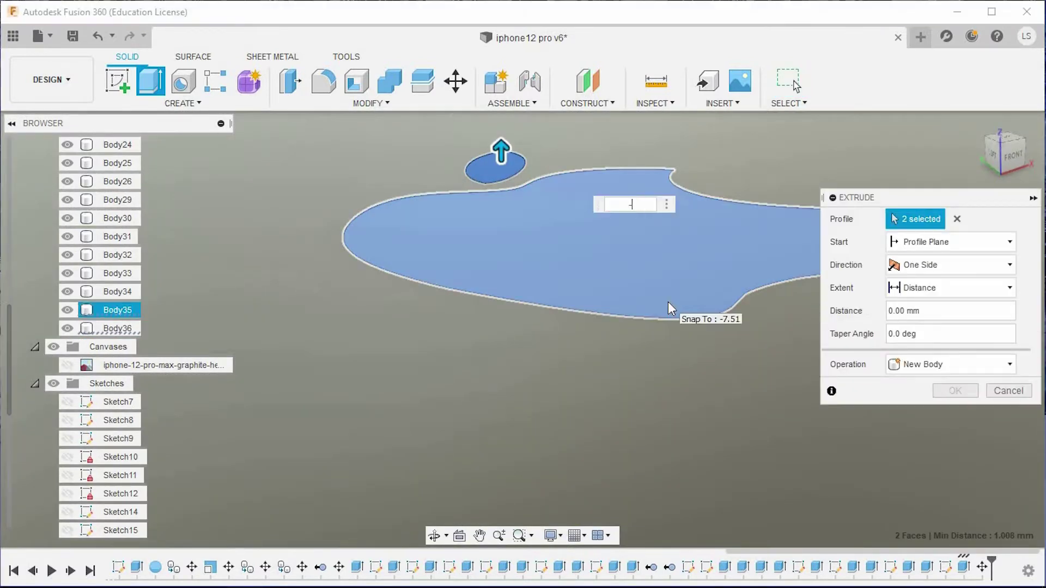
{"action": "type", "text": "0.2"}
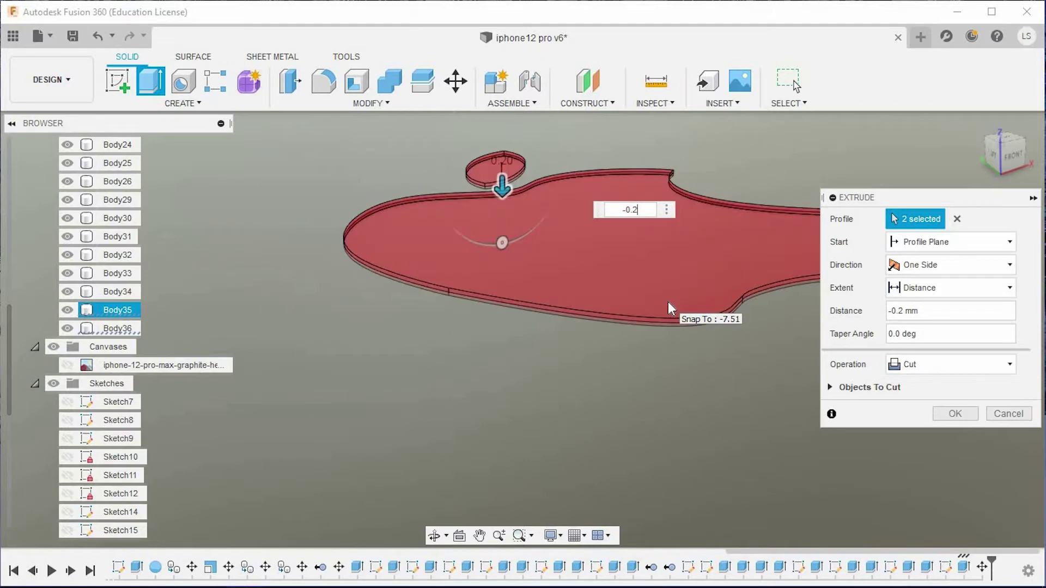
{"action": "key", "text": "Return"}
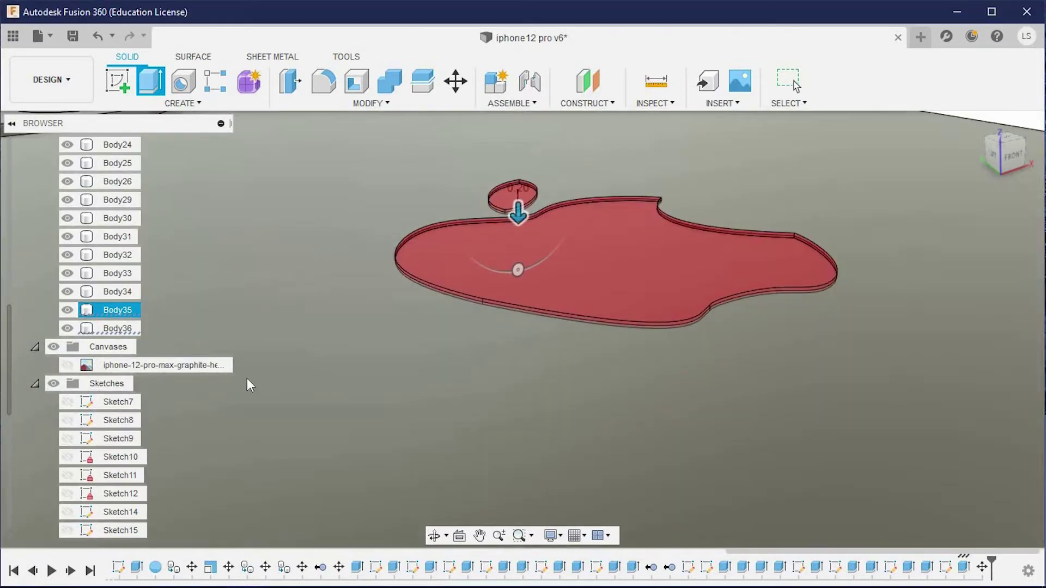
{"action": "left_click", "coordinate": [121, 328], "text": "ctrl"}
Make a copy of the logo bodies raised 1.50 mm, then reselect Body35 and Body36
{"action": "key", "text": "m"}
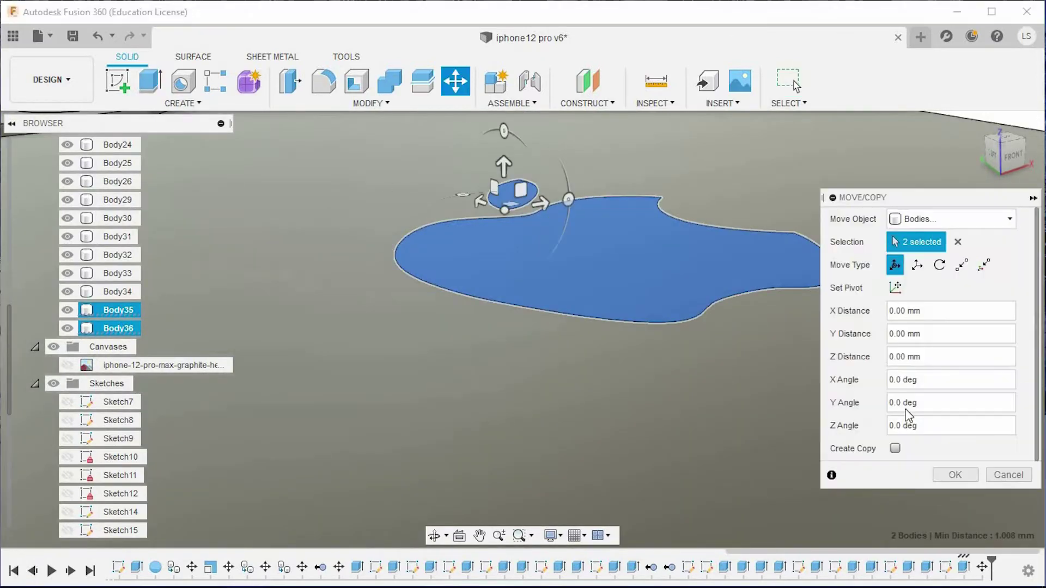
{"action": "left_click_drag", "start_coordinate": [510, 149], "coordinate": [509, 135]}
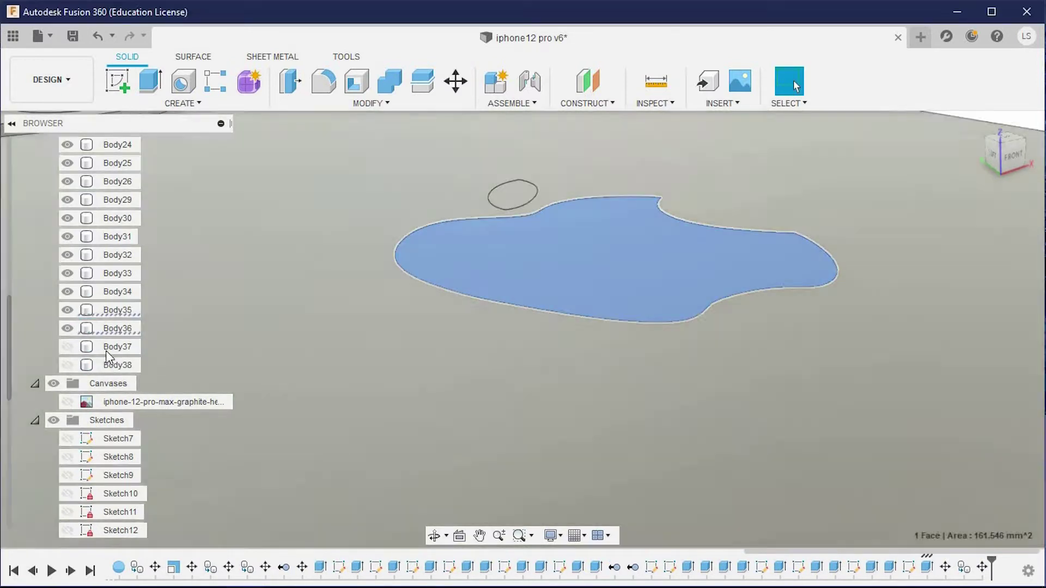
{"action": "left_click", "coordinate": [114, 310], "text": "ctrl"}
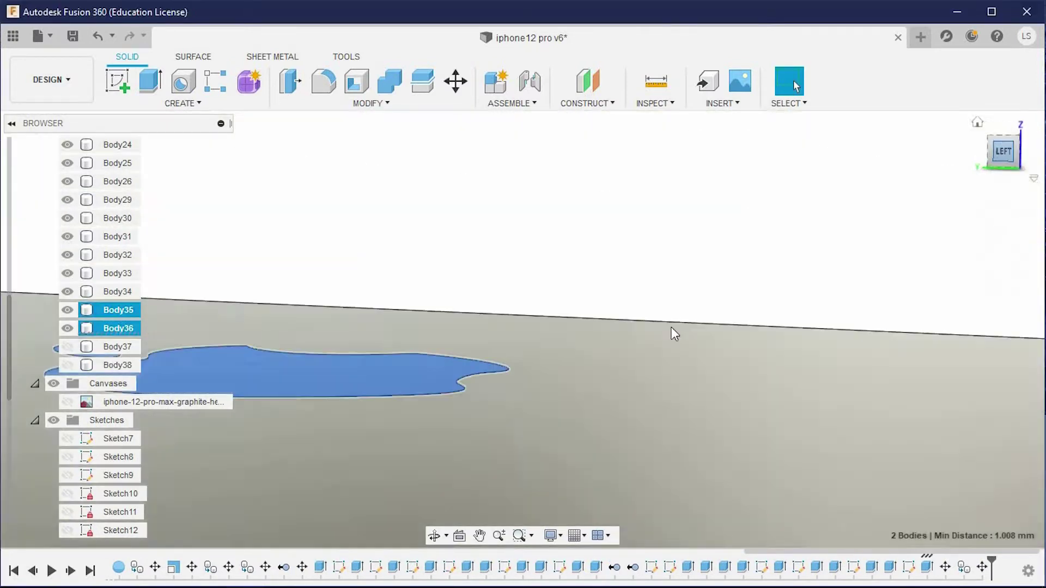
{"action": "middle_click_drag", "start_coordinate": [672, 327], "coordinate": [668, 272]}
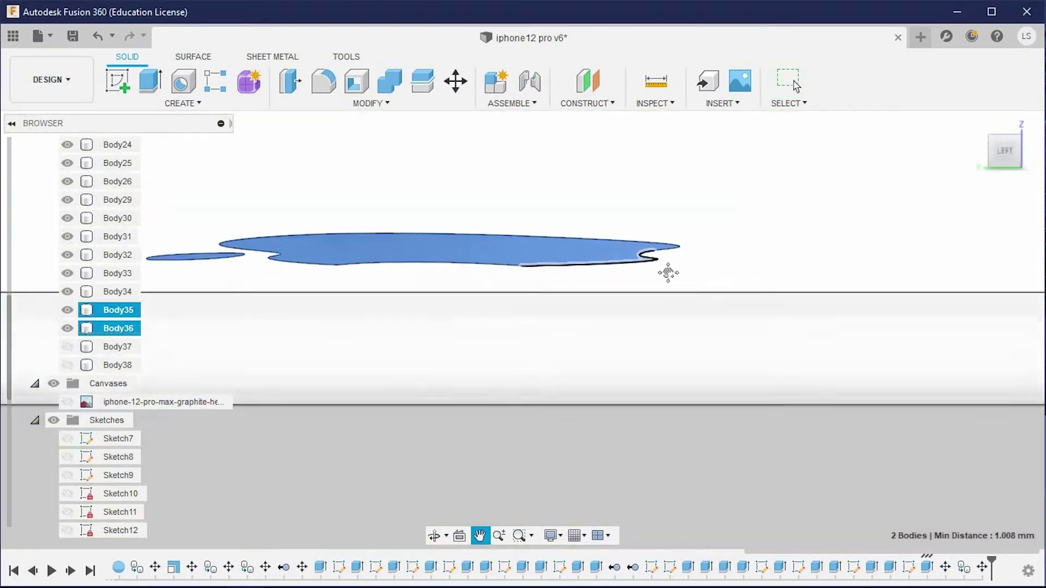
In orthographic view, lower Body35 and Body36 by 0.10 mm
{"action": "left_click", "coordinate": [551, 535]}
{"action": "left_click", "coordinate": [711, 481]}
{"action": "key", "text": "m"}
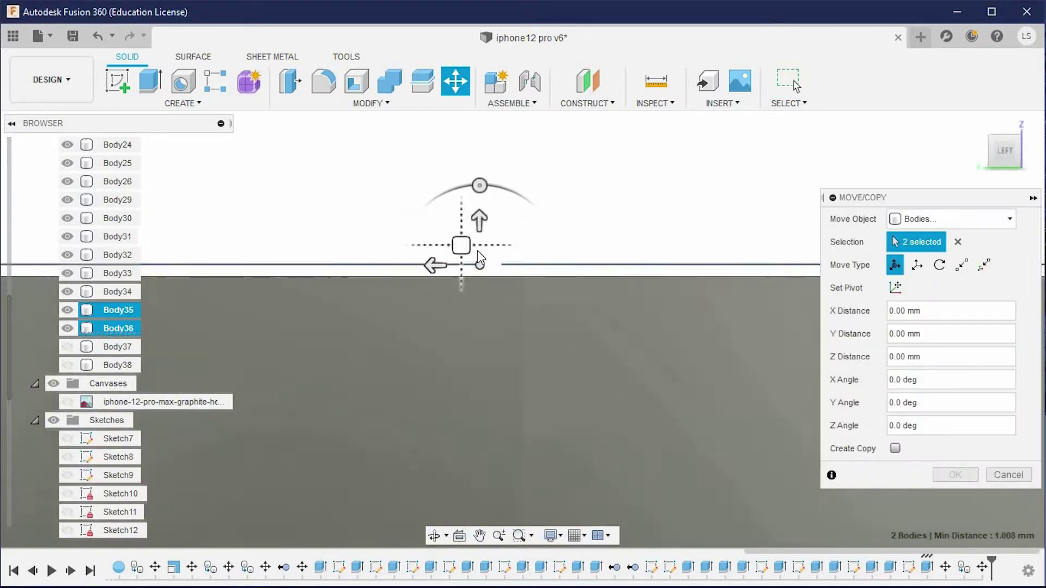
{"action": "left_click_drag", "start_coordinate": [480, 228], "coordinate": [482, 247]}
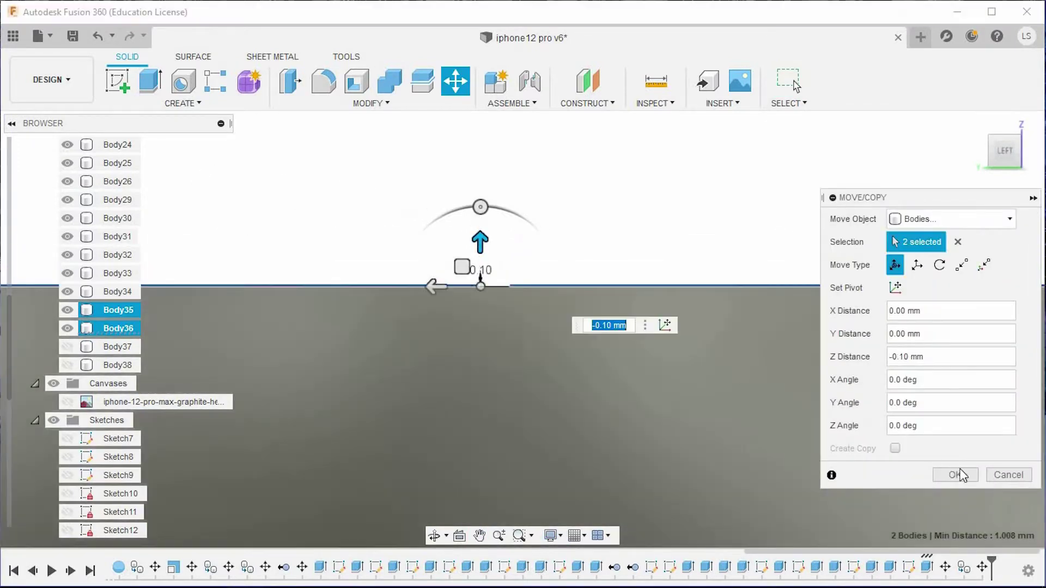
{"action": "left_click", "coordinate": [957, 475]}
Cut the apple logo face -0.1 mm into the phone back
{"action": "mouse_move", "coordinate": [774, 409]}
{"action": "middle_mouse_down", "text": "shift"}
{"action": "mouse_move", "coordinate": [724, 436]}
{"action": "mouse_move", "coordinate": [293, 347]}
{"action": "middle_mouse_up", "text": "shift"}
{"action": "scroll", "coordinate": [620, 319], "scroll_direction": "down", "scroll_amount": 3}
{"action": "scroll", "coordinate": [600, 321], "scroll_direction": "up", "scroll_amount": 3}
{"action": "left_click", "coordinate": [552, 535]}
{"action": "left_click", "coordinate": [741, 498]}
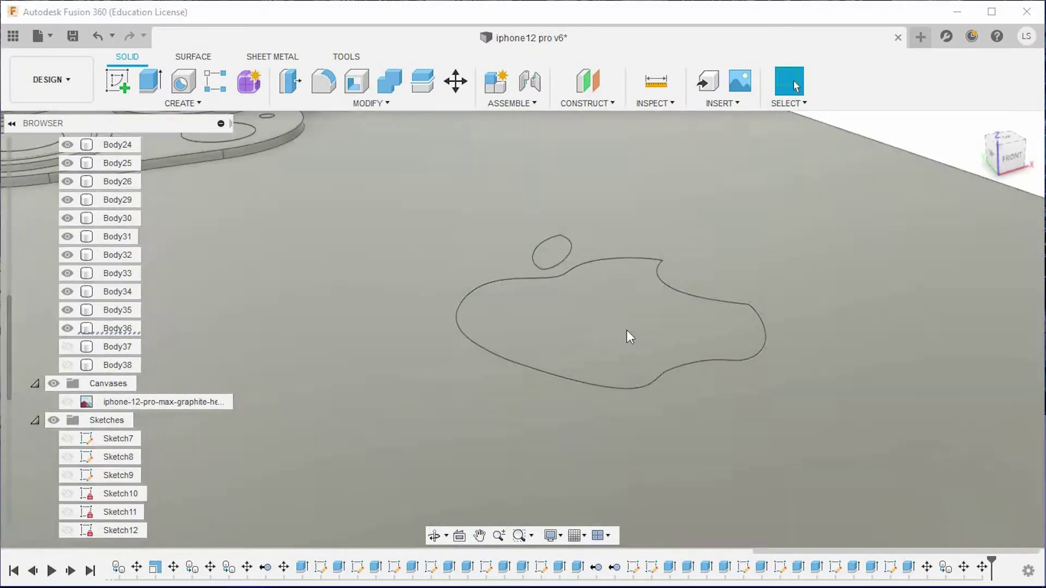
{"action": "left_click", "coordinate": [626, 330]}
{"action": "key", "text": "e"}
{"action": "key", "text": "Return"}
{"action": "key", "text": "Return"}
Show and select copied bodies Body37 and Body38 in an orthographic left view
{"action": "left_click", "coordinate": [126, 366]}
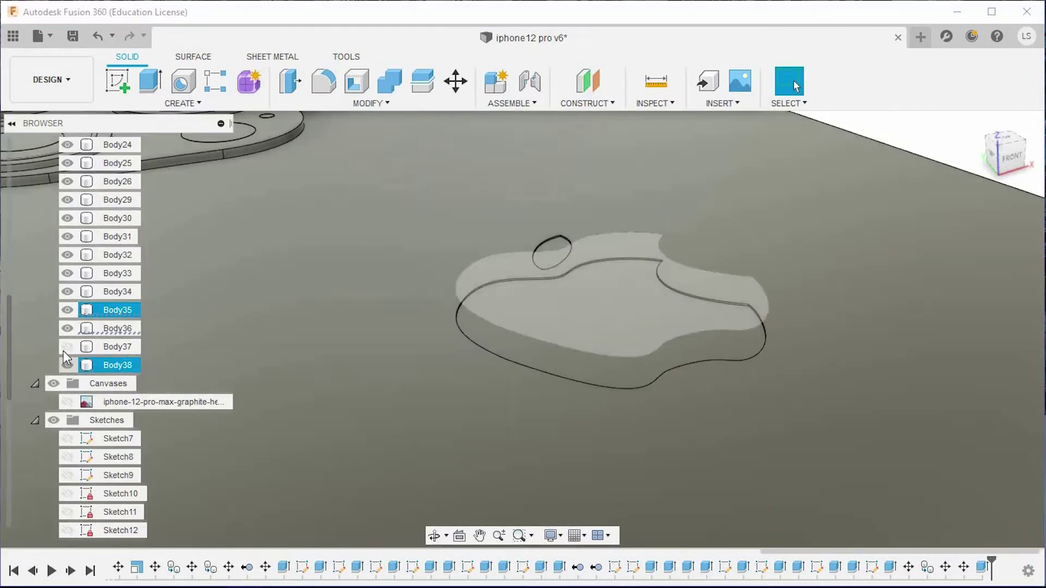
{"action": "left_click", "coordinate": [67, 347]}
{"action": "left_click", "coordinate": [117, 347], "text": "ctrl"}
{"action": "left_click", "coordinate": [993, 155]}
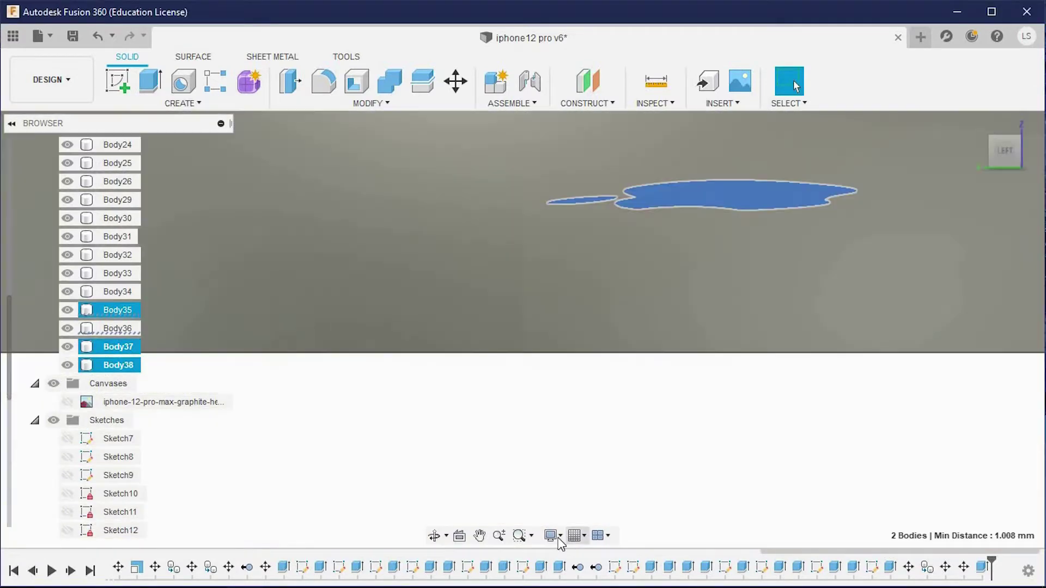
{"action": "left_click", "coordinate": [558, 540]}
{"action": "left_click", "coordinate": [732, 482]}
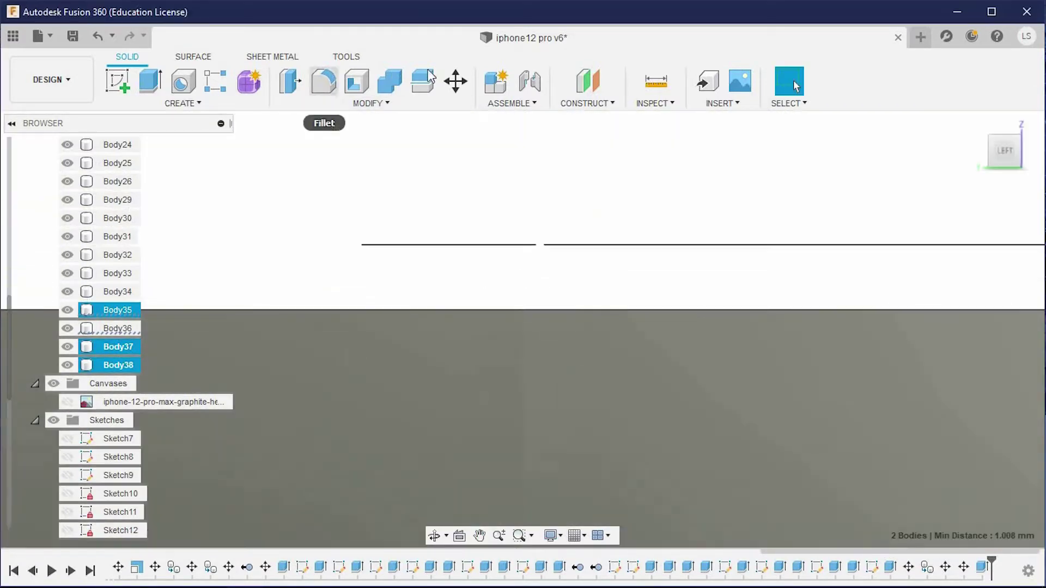
Lower the copied bodies Body37 and Body38 by 1.60 mm
{"action": "left_click", "coordinate": [455, 81]}
{"action": "mouse_move", "coordinate": [627, 333]}
{"action": "middle_mouse_down"}
{"action": "mouse_move", "coordinate": [336, 333]}
{"action": "mouse_move", "coordinate": [719, 327]}
{"action": "middle_mouse_up"}
{"action": "left_click_drag", "start_coordinate": [719, 218], "coordinate": [713, 280]}
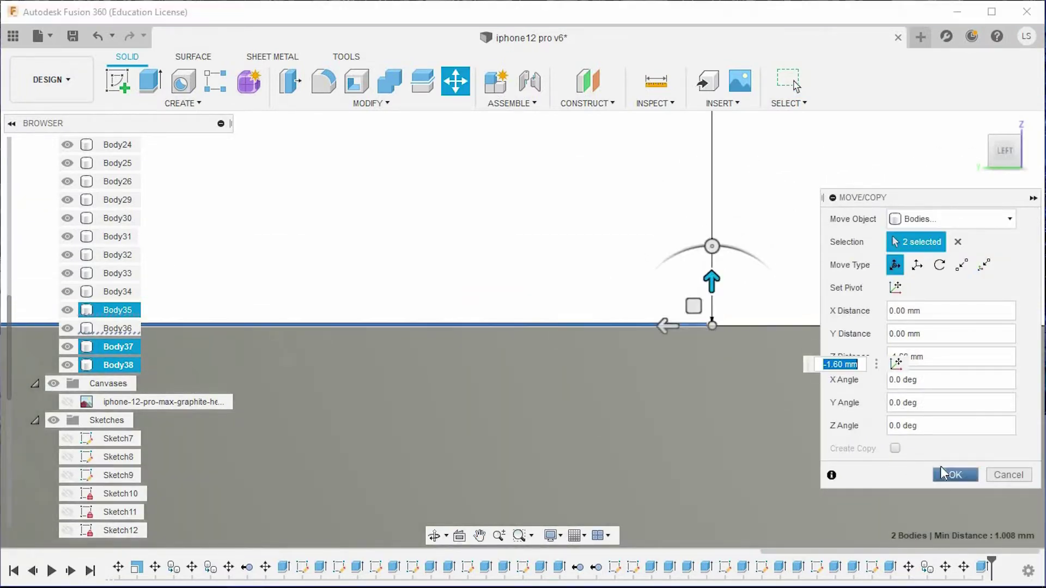
{"action": "left_click", "coordinate": [955, 478]}
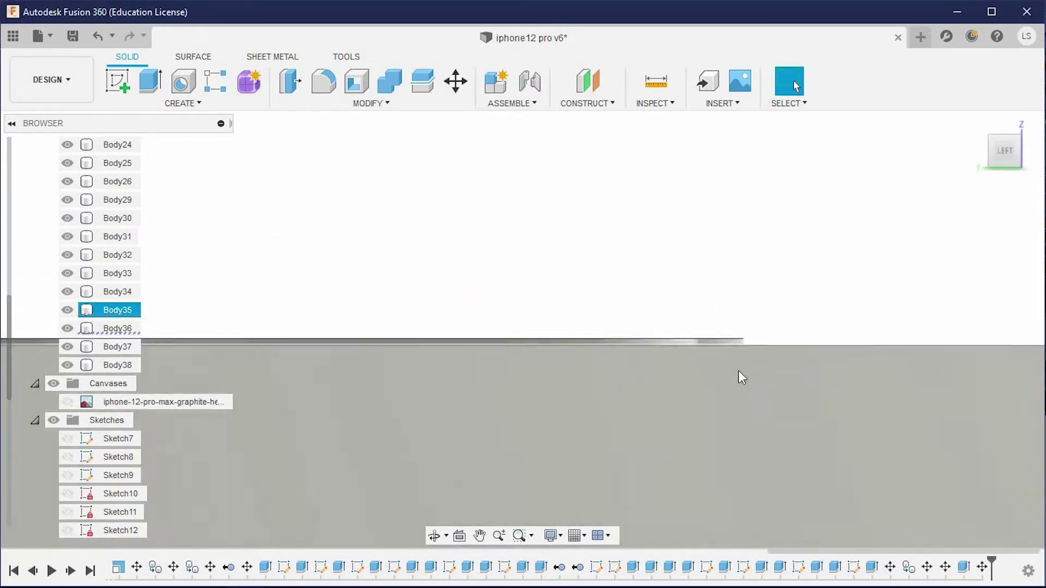
{"action": "mouse_move", "coordinate": [738, 371]}
{"action": "middle_mouse_down", "text": "shift"}
{"action": "mouse_move", "coordinate": [745, 375]}
{"action": "mouse_move", "coordinate": [727, 373]}
{"action": "middle_mouse_up", "text": "shift"}
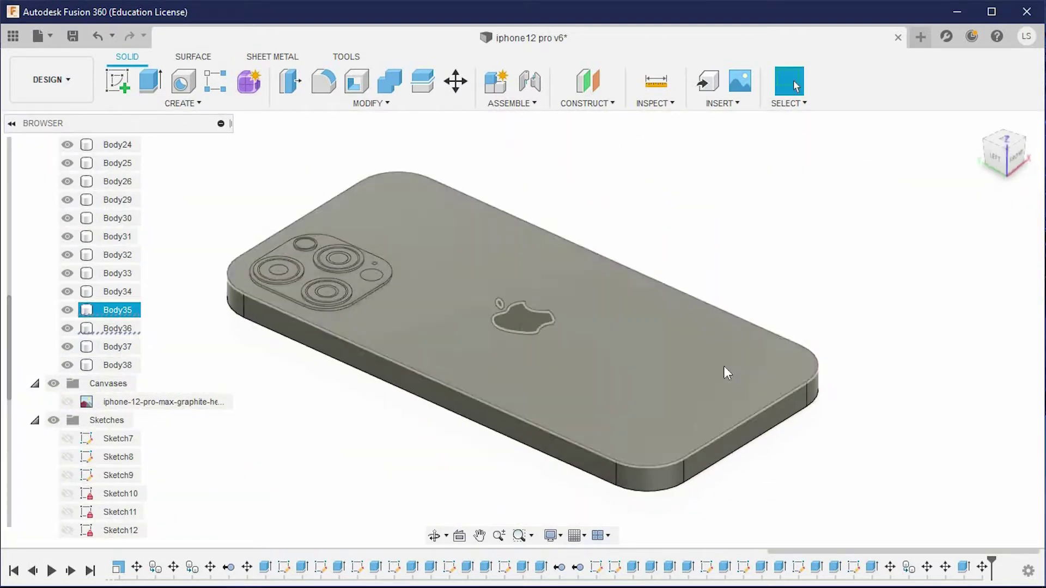
Switch to perspective and zoom in on the small camera lens and its ring
{"action": "left_click", "coordinate": [551, 536]}
{"action": "left_click", "coordinate": [733, 497]}
{"action": "mouse_move", "coordinate": [813, 451]}
{"action": "middle_mouse_down", "text": "shift"}
{"action": "mouse_move", "coordinate": [813, 461]}
{"action": "mouse_move", "coordinate": [845, 402]}
{"action": "mouse_move", "coordinate": [846, 367]}
{"action": "mouse_move", "coordinate": [832, 388]}
{"action": "mouse_move", "coordinate": [889, 423]}
{"action": "mouse_move", "coordinate": [950, 411]}
{"action": "mouse_move", "coordinate": [913, 407]}
{"action": "middle_mouse_up", "text": "shift"}
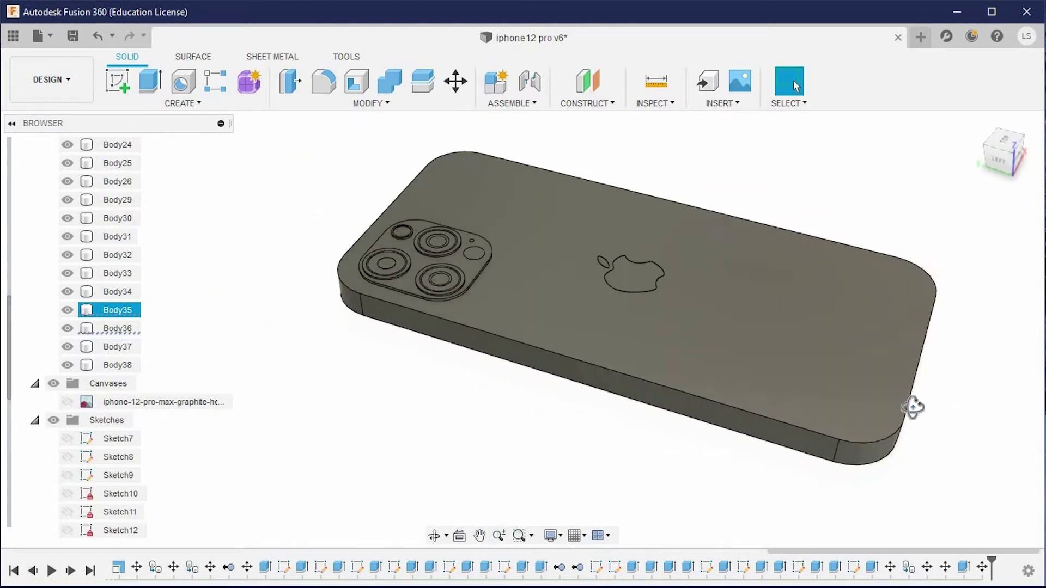
{"action": "scroll", "coordinate": [510, 243], "scroll_direction": "up", "scroll_amount": 3}
{"action": "scroll", "coordinate": [505, 247], "scroll_direction": "up", "scroll_amount": 3}
{"action": "scroll", "coordinate": [594, 379], "scroll_direction": "up", "scroll_amount": 3}
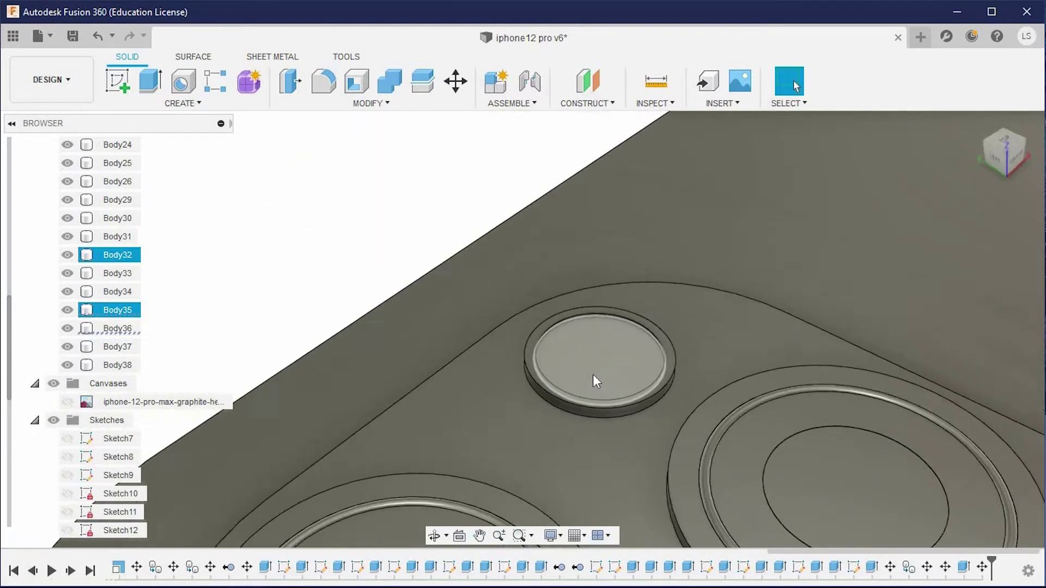
{"action": "scroll", "coordinate": [595, 371], "scroll_direction": "up", "scroll_amount": 2}
{"action": "left_click", "coordinate": [590, 372]}
{"action": "scroll", "coordinate": [542, 339], "scroll_direction": "up", "scroll_amount": 2}
{"action": "scroll", "coordinate": [358, 313], "scroll_direction": "up", "scroll_amount": 2}
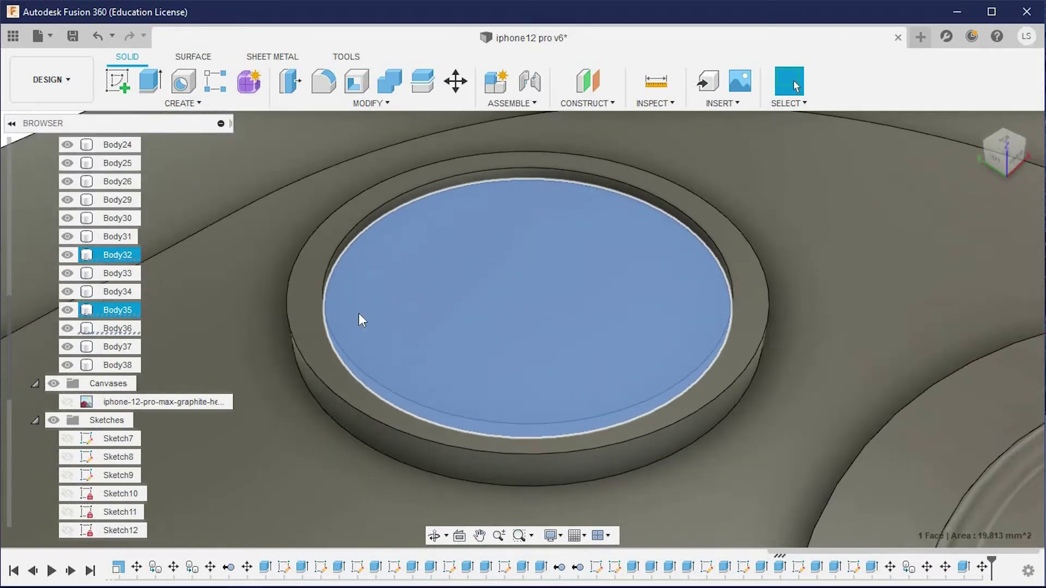
{"action": "left_click", "coordinate": [315, 288]}
{"action": "scroll", "coordinate": [529, 320], "scroll_direction": "down", "scroll_amount": 1}
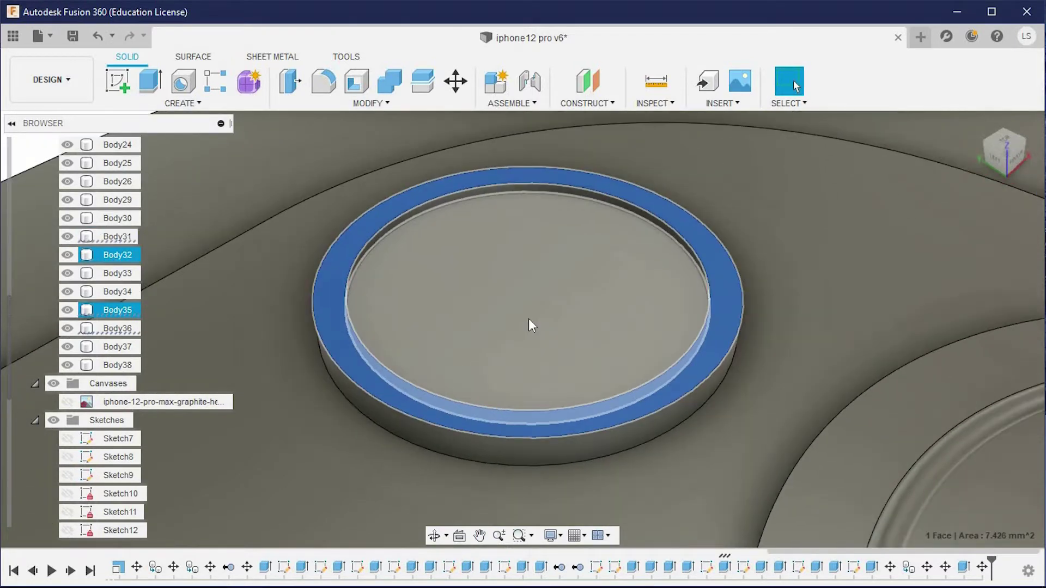
Sketch a 5.023 mm diameter circle centred on the small lens face
{"action": "key", "text": "c"}
{"action": "left_click", "coordinate": [537, 297]}
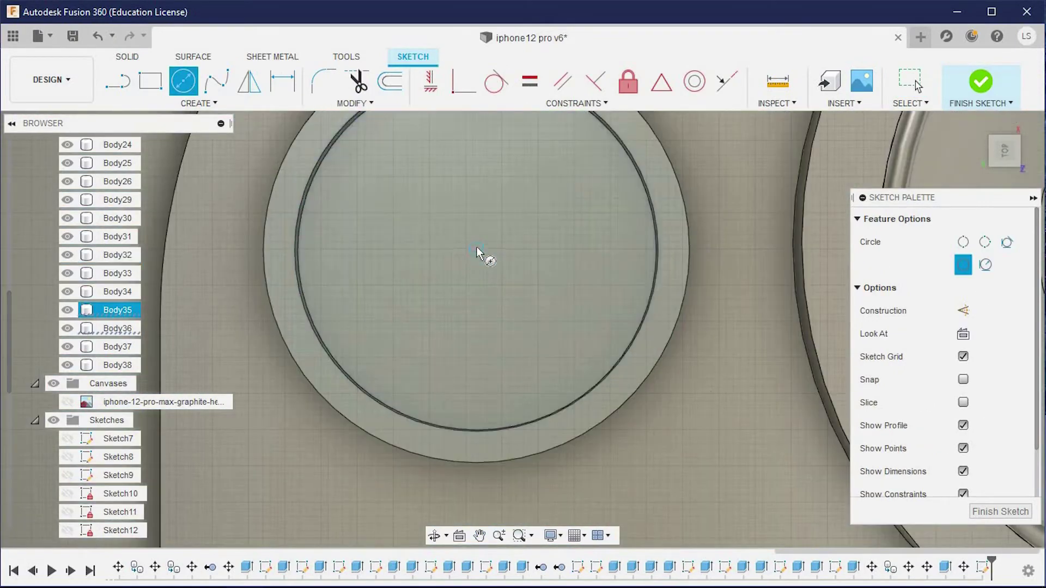
{"action": "left_click", "coordinate": [476, 250]}
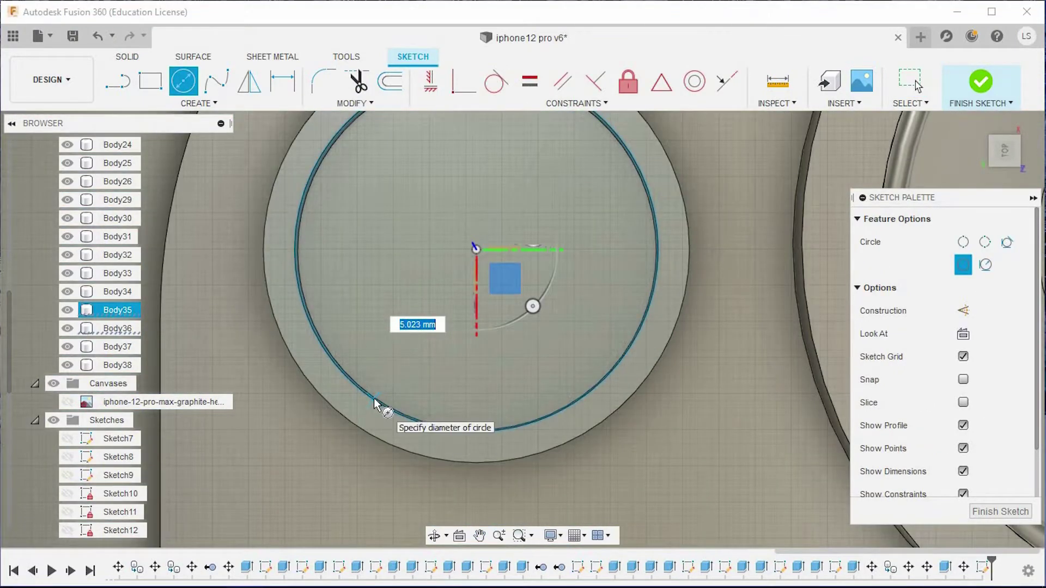
{"action": "left_click", "coordinate": [375, 403]}
Extrude the lens circle 0.01 mm as new body Body39
{"action": "left_click", "coordinate": [988, 82]}
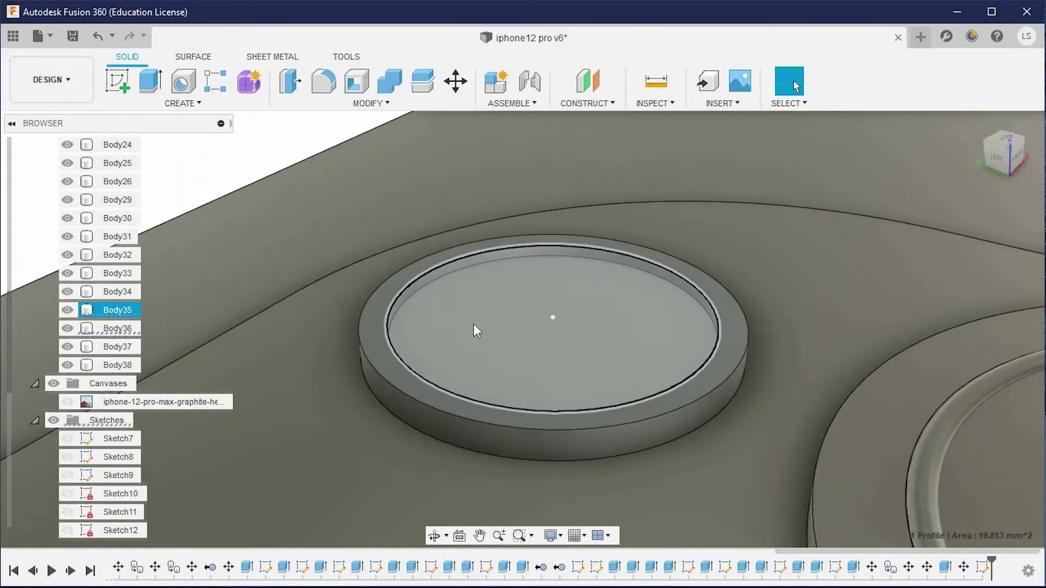
{"action": "type", "text": "e"}
{"action": "type", "text": "01"}
{"action": "left_click", "coordinate": [950, 365]}
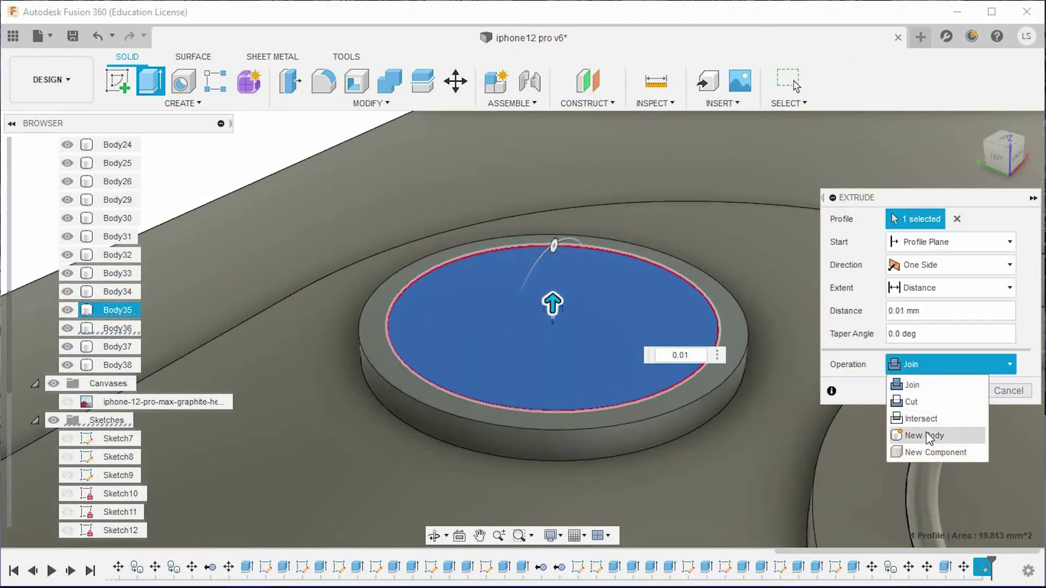
{"action": "left_click", "coordinate": [868, 435]}
{"action": "left_click", "coordinate": [955, 391]}
{"action": "scroll", "coordinate": [540, 333], "scroll_direction": "down", "scroll_amount": 5}
{"action": "mouse_move", "coordinate": [439, 252]}
{"action": "middle_mouse_down", "text": "shift"}
{"action": "mouse_move", "coordinate": [397, 401]}
{"action": "mouse_move", "coordinate": [405, 448]}
{"action": "mouse_move", "coordinate": [430, 386]}
{"action": "mouse_move", "coordinate": [416, 430]}
{"action": "mouse_move", "coordinate": [373, 402]}
{"action": "mouse_move", "coordinate": [386, 392]}
{"action": "middle_mouse_up", "text": "shift"}
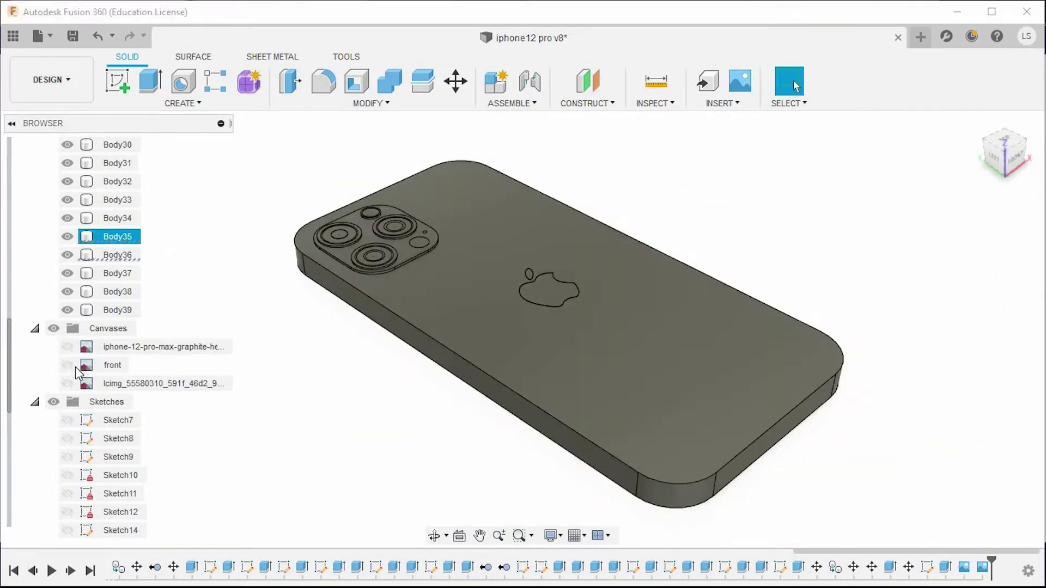
Switch reference canvases, use an orthographic camera on the left view, and sketch on the side face
{"action": "left_click", "coordinate": [67, 365]}
{"action": "left_click", "coordinate": [67, 383]}
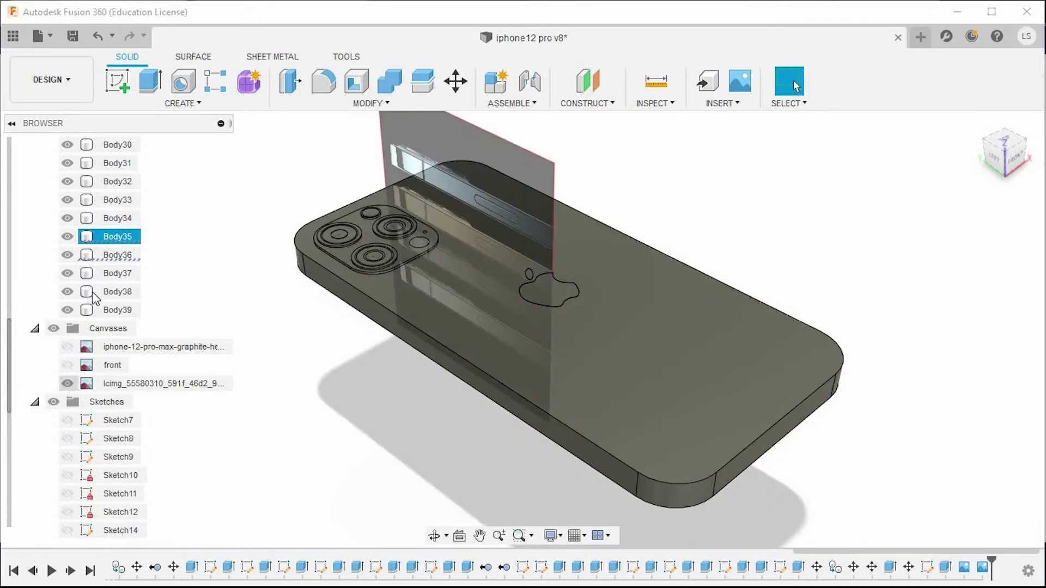
{"action": "left_click", "coordinate": [554, 536]}
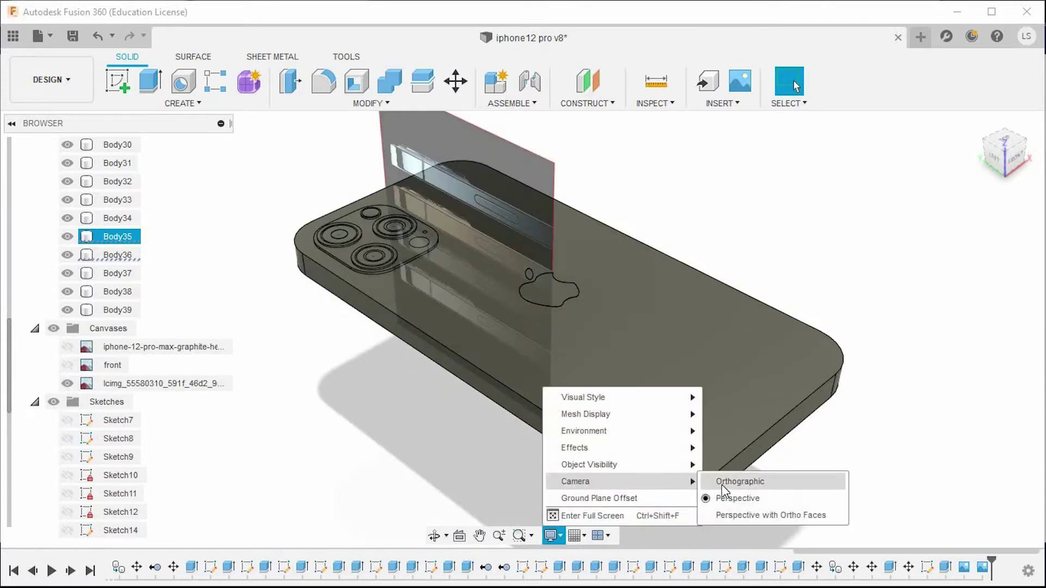
{"action": "left_click", "coordinate": [740, 481]}
{"action": "left_click", "coordinate": [993, 159]}
{"action": "scroll", "coordinate": [463, 345], "scroll_direction": "up", "scroll_amount": 5}
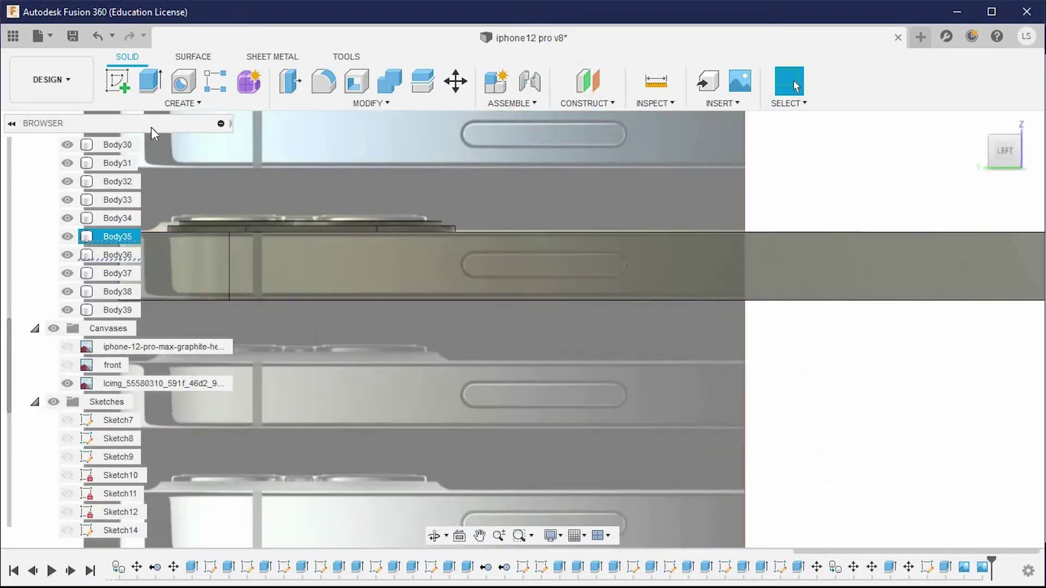
{"action": "left_click", "coordinate": [117, 81]}
{"action": "left_click", "coordinate": [547, 268]}
Draw horizontal lines along the slot's top and bottom edges, overshooting its right end
{"action": "key", "text": "r"}
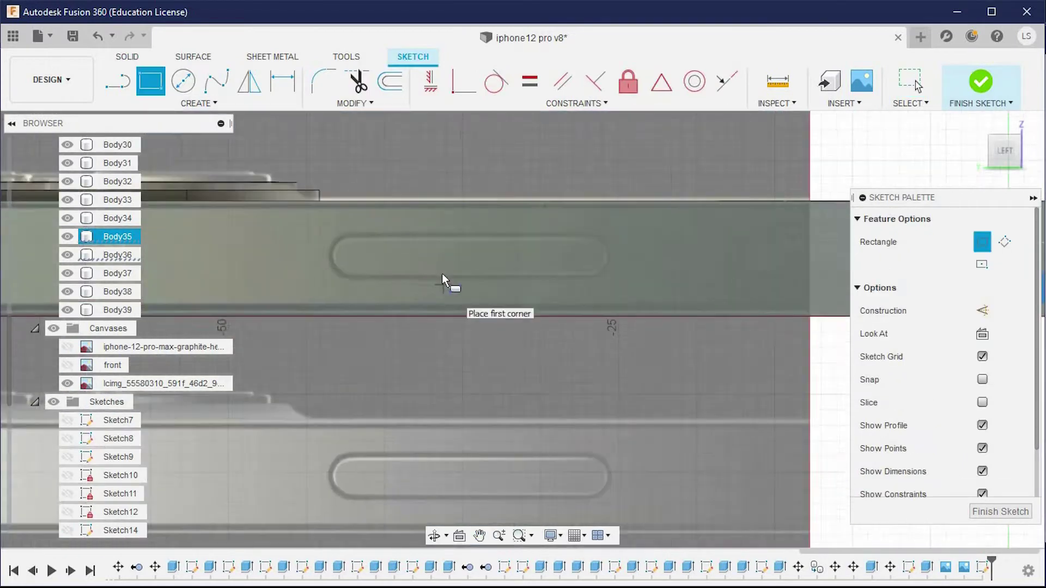
{"action": "scroll", "coordinate": [442, 274], "scroll_direction": "up", "scroll_amount": 2}
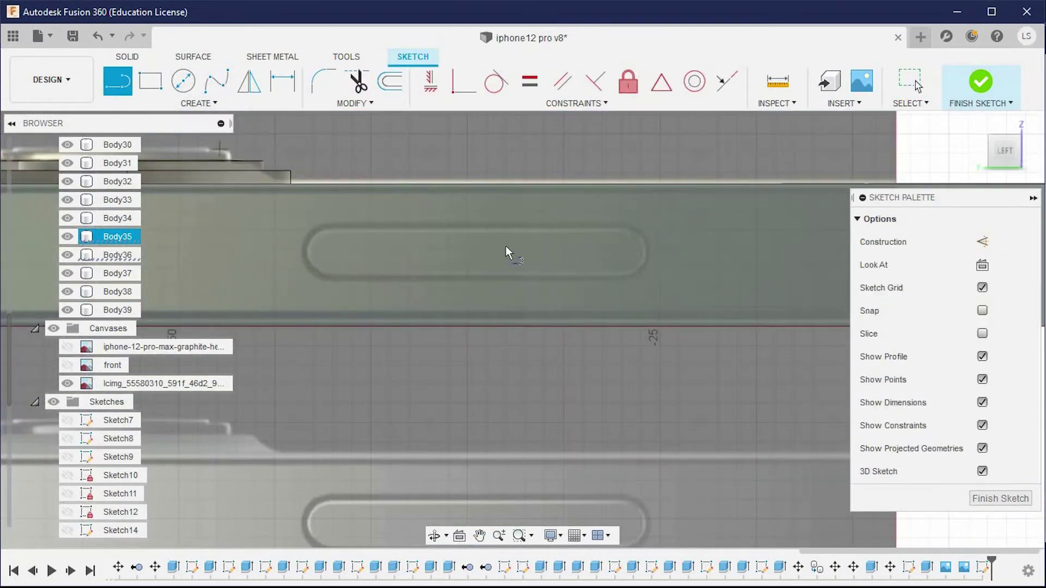
{"action": "scroll", "coordinate": [496, 242], "scroll_direction": "up", "scroll_amount": 1}
{"action": "key", "text": "l"}
{"action": "left_click", "coordinate": [474, 224]}
{"action": "left_click", "coordinate": [198, 224]}
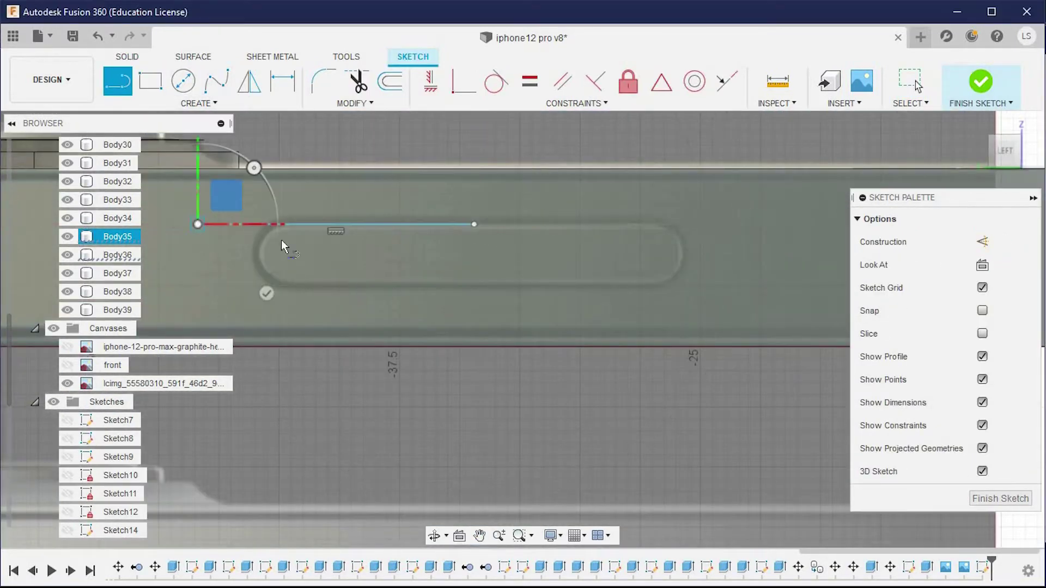
{"action": "double_click", "coordinate": [724, 223]}
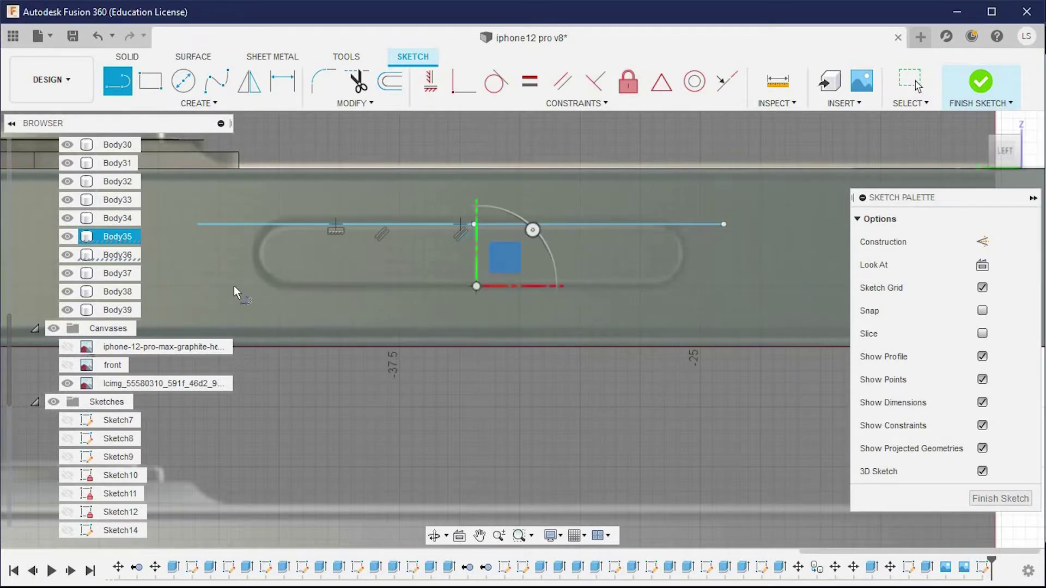
{"action": "left_click", "coordinate": [214, 286]}
{"action": "left_click", "coordinate": [760, 286]}
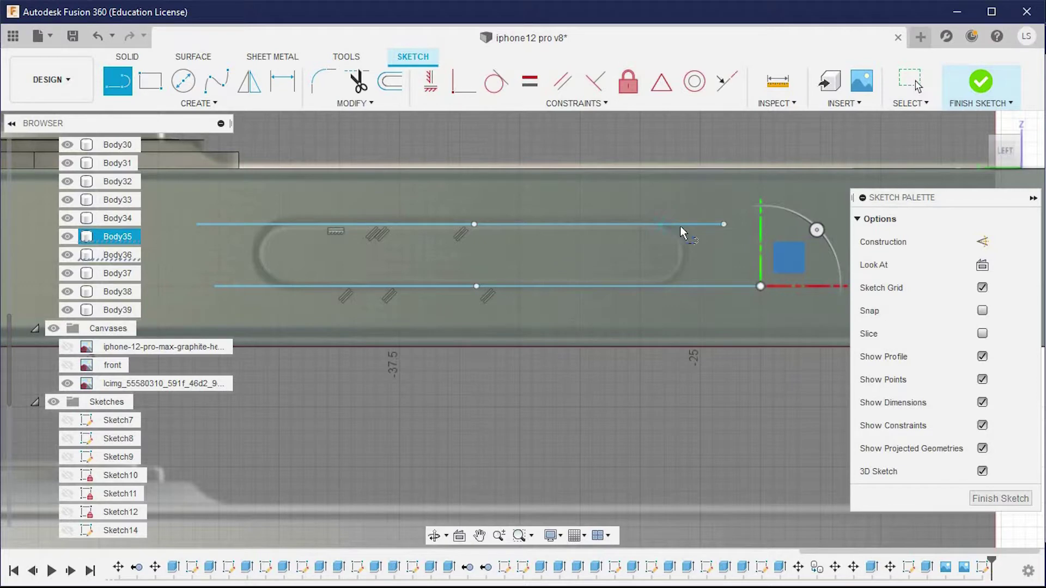
Draw vertical lines across the slot's right and left ends, extending past the slot
{"action": "left_click", "coordinate": [683, 146]}
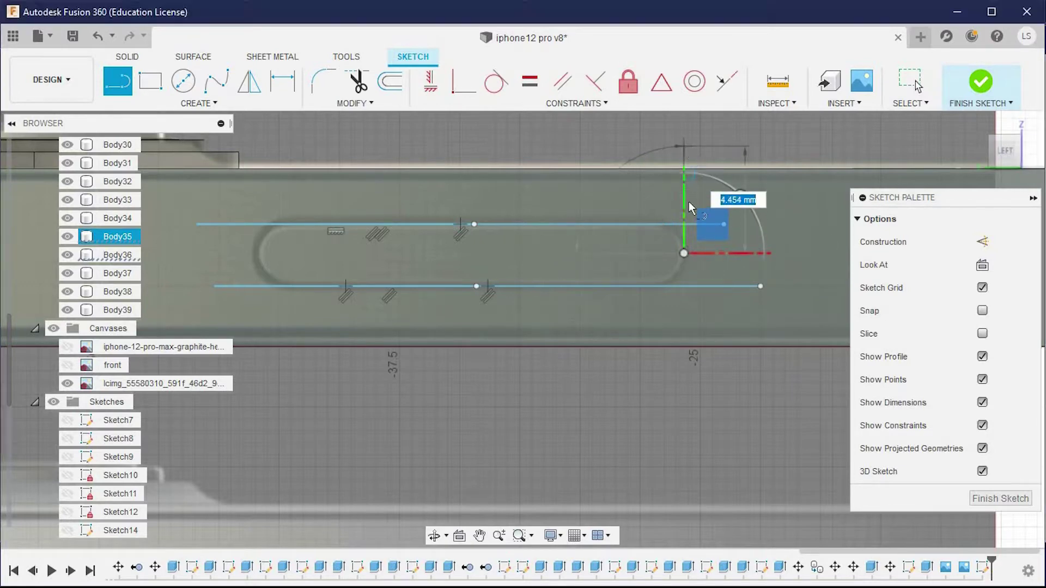
{"action": "left_click", "coordinate": [682, 361]}
{"action": "middle_click_drag", "start_coordinate": [248, 252], "coordinate": [372, 261]}
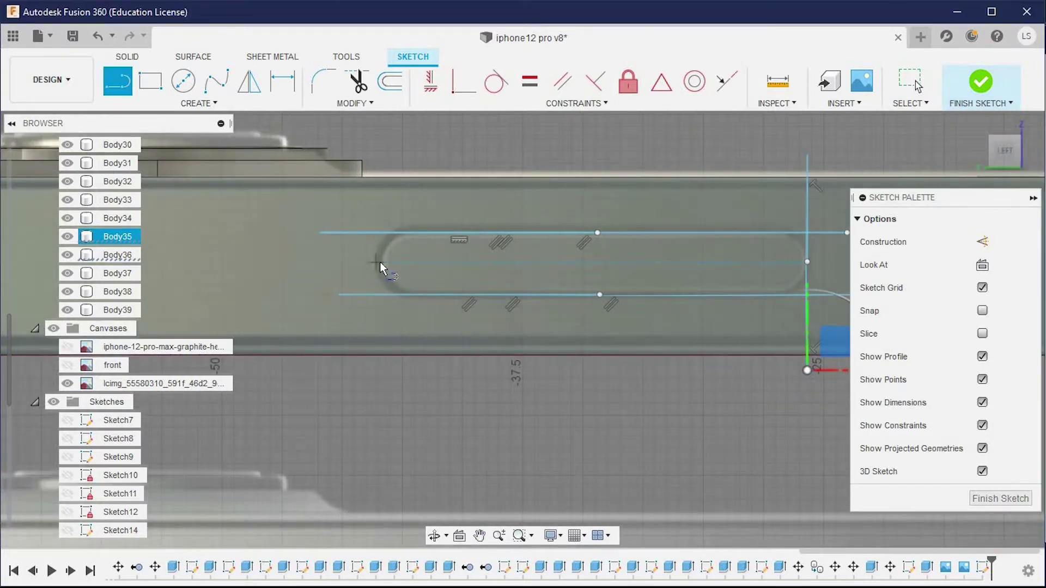
{"action": "left_click", "coordinate": [378, 263]}
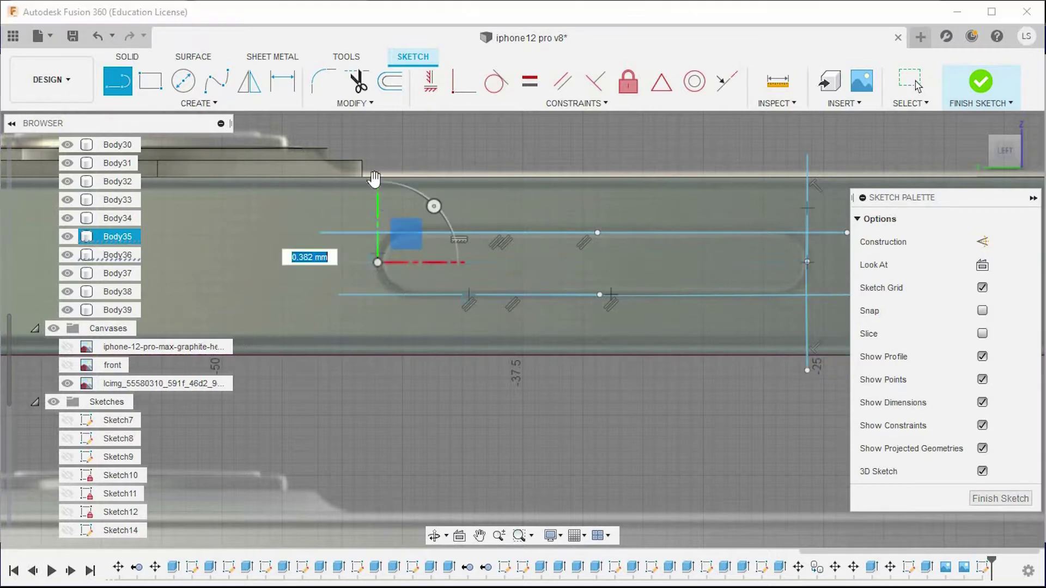
{"action": "left_click", "coordinate": [374, 149]}
{"action": "left_click", "coordinate": [378, 378]}
{"action": "middle_click_drag", "start_coordinate": [487, 407], "coordinate": [397, 391]}
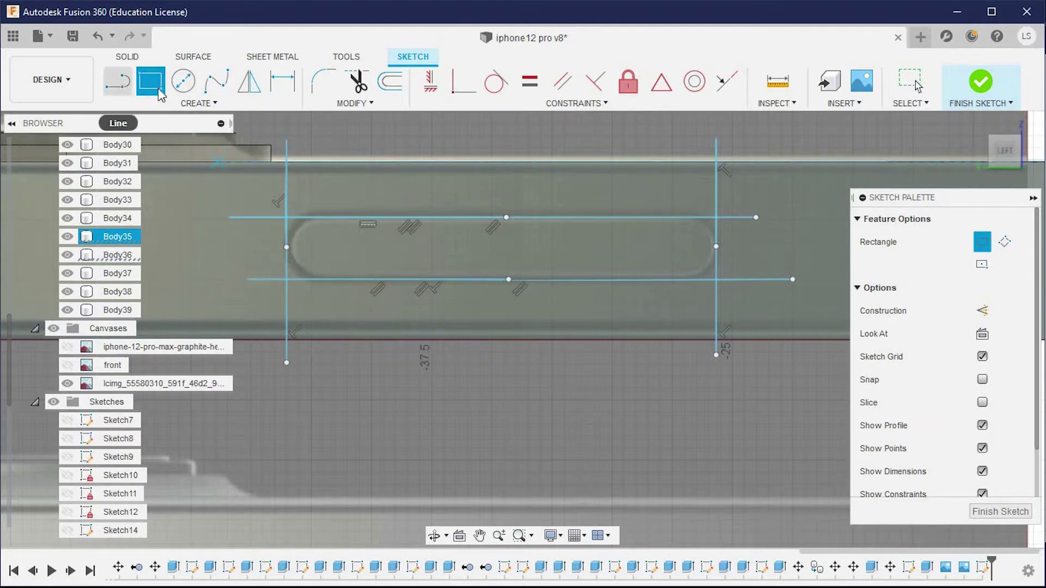
{"action": "left_click", "coordinate": [286, 189]}
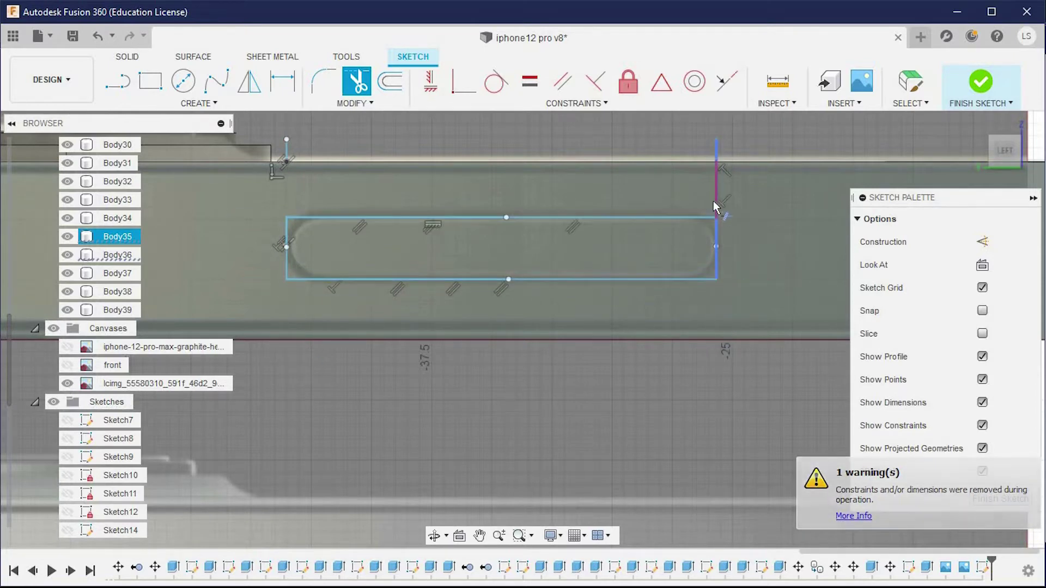
Fillet all four slot corners with a 1.25 mm radius
{"action": "left_click", "coordinate": [322, 87]}
{"action": "scroll", "coordinate": [296, 221], "scroll_direction": "up", "scroll_amount": 3}
{"action": "left_click", "coordinate": [294, 222]}
{"action": "type", "text": "1.25"}
{"action": "key", "text": "Return"}
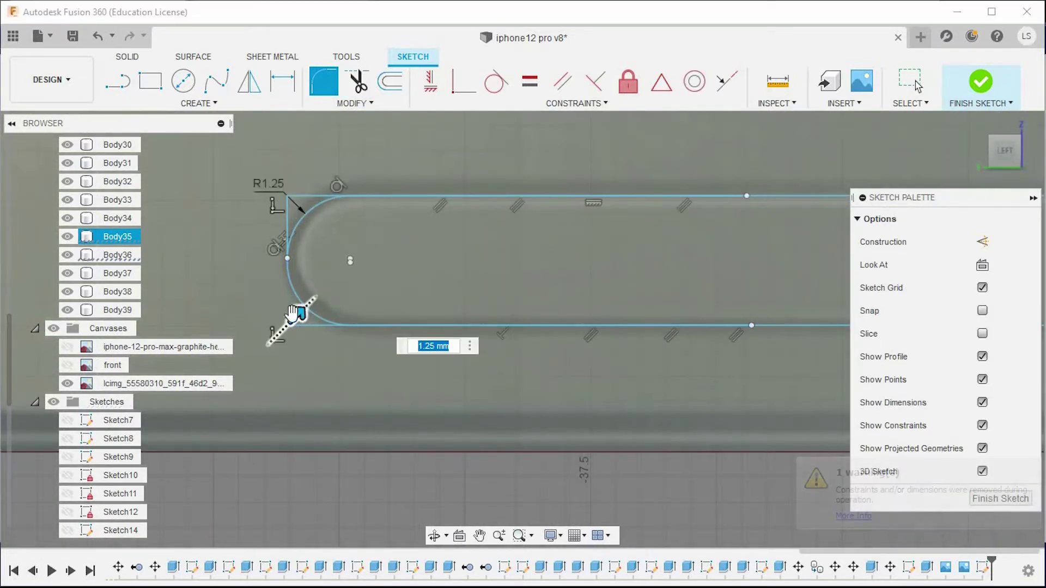
{"action": "scroll", "coordinate": [361, 303], "scroll_direction": "down", "scroll_amount": 3}
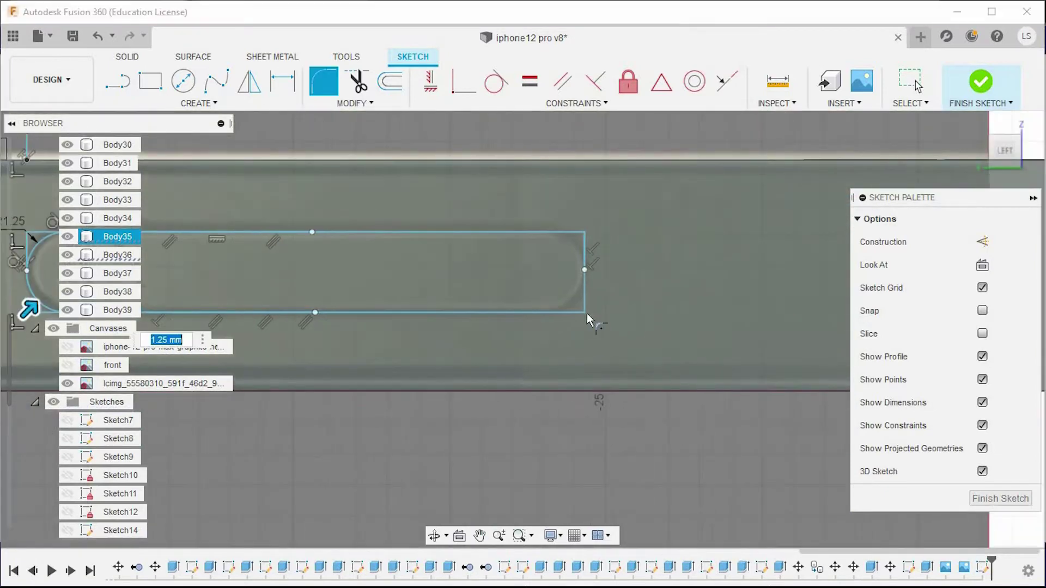
{"action": "left_click", "coordinate": [568, 318]}
{"action": "left_click", "coordinate": [561, 232]}
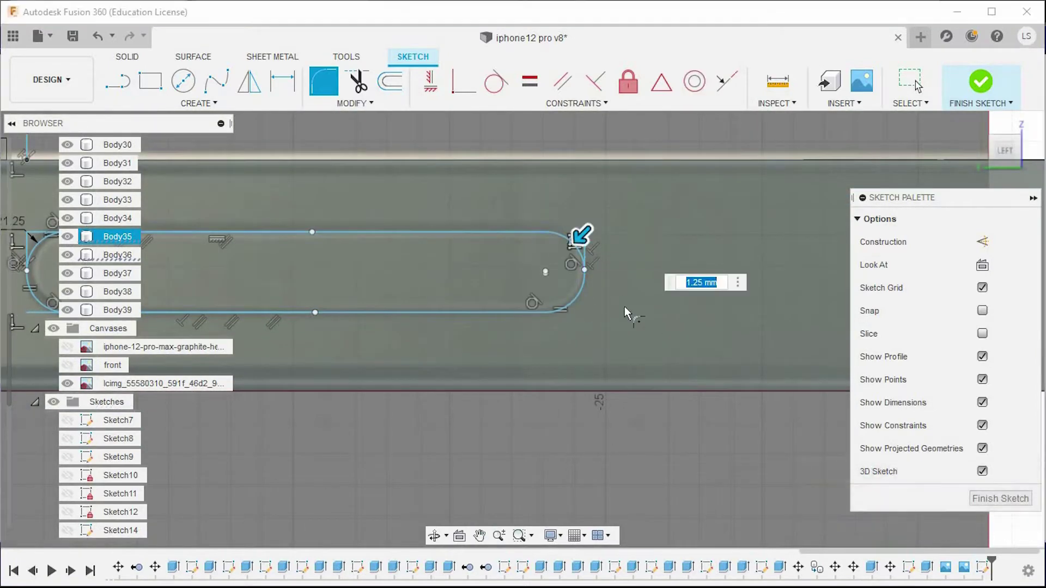
{"action": "key", "text": "Escape"}
{"action": "scroll", "coordinate": [633, 312], "scroll_direction": "down", "scroll_amount": 2}
{"action": "key", "text": "Return"}
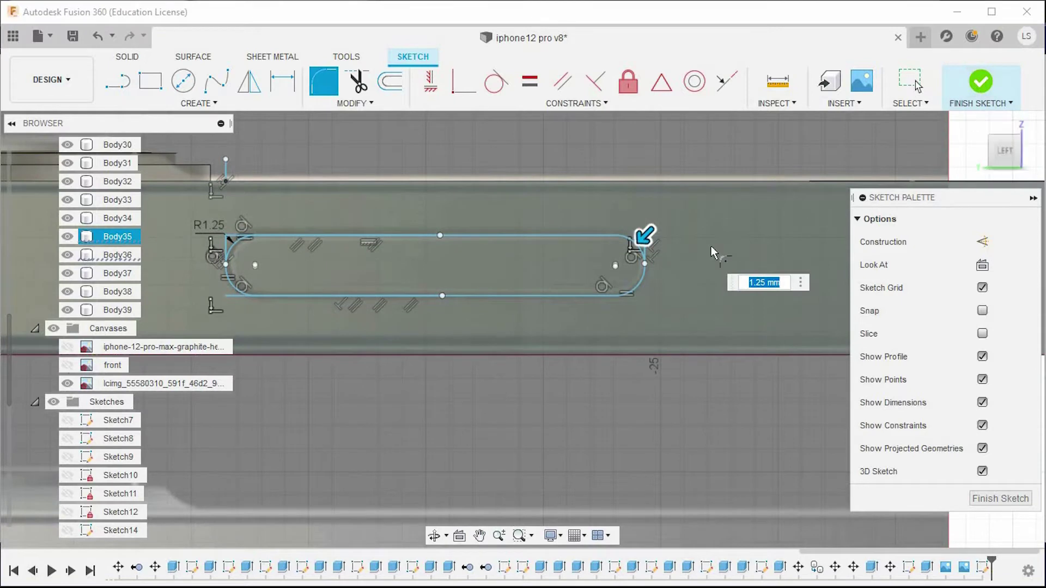
{"action": "left_click", "coordinate": [841, 414]}
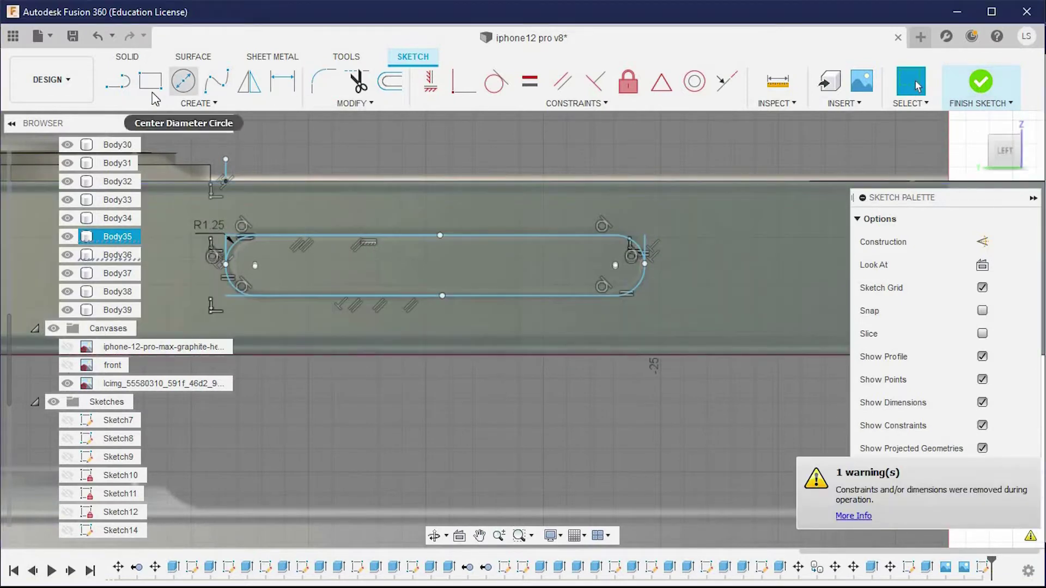
Finish the side button sketch and select the rounded slot profile
{"action": "left_click", "coordinate": [980, 81]}
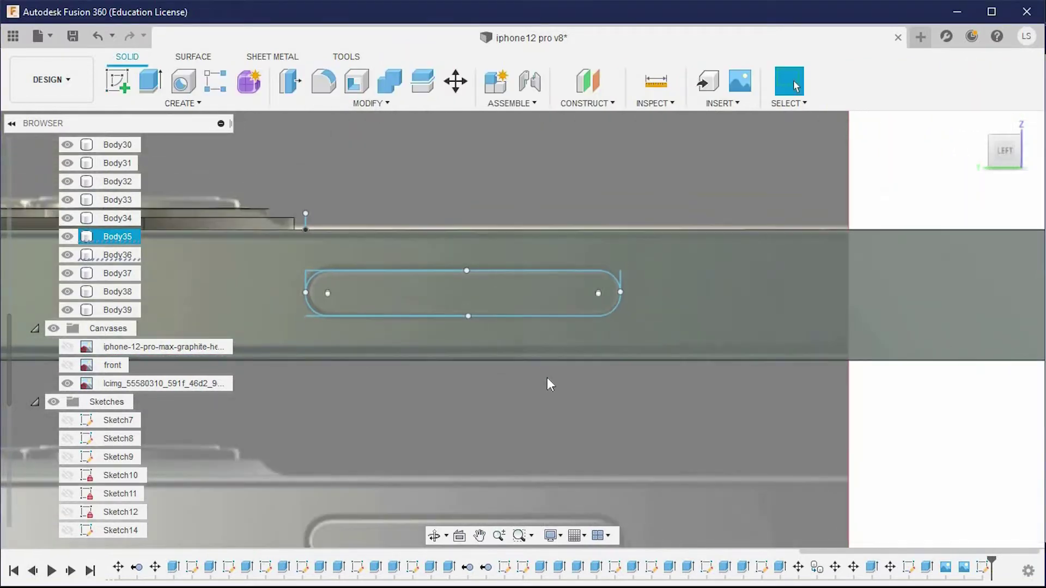
{"action": "left_click", "coordinate": [504, 289]}
{"action": "scroll", "coordinate": [504, 289], "scroll_direction": "up", "scroll_amount": 2}
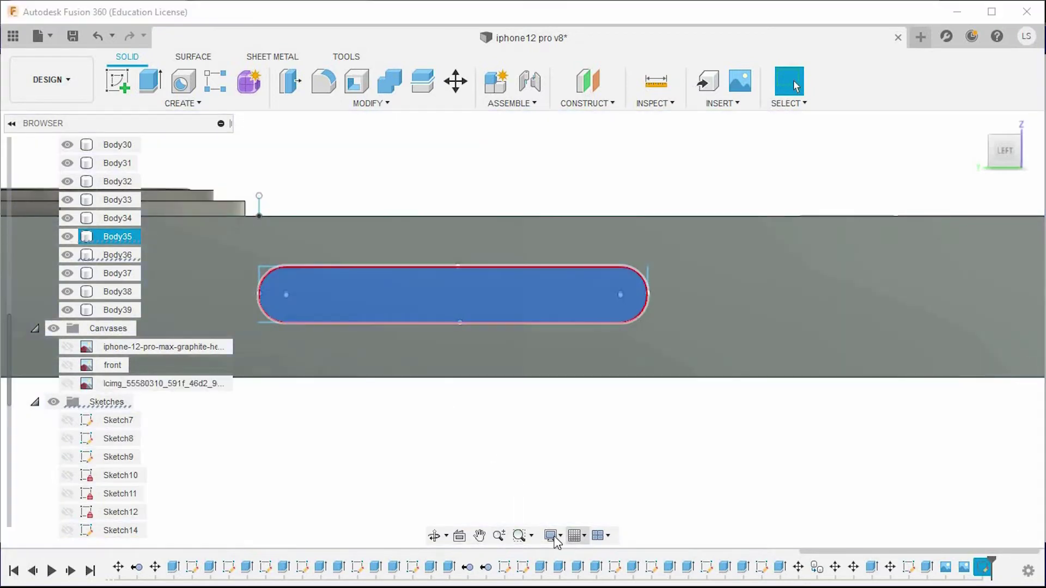
Extrude the rounded slot profile 0.5 mm outward
{"action": "left_click", "coordinate": [1040, 132]}
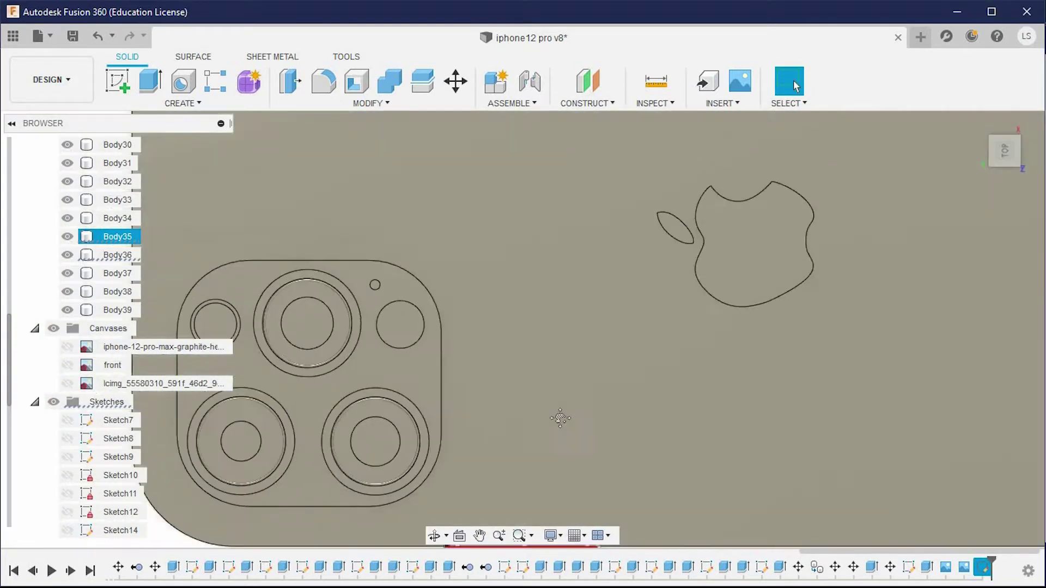
{"action": "type", "text": "e"}
{"action": "type", "text": "0.5"}
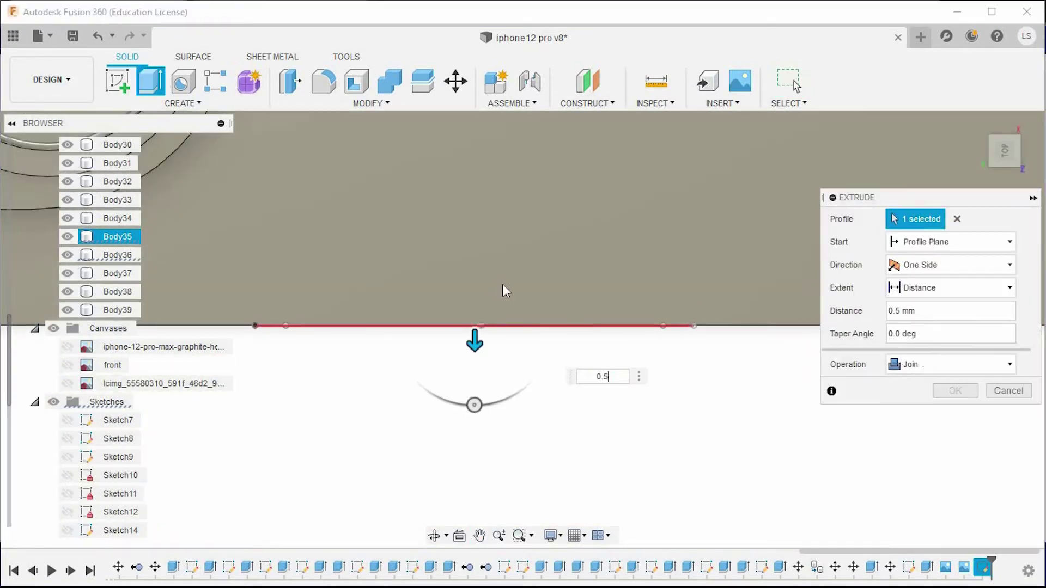
{"action": "left_click", "coordinate": [935, 439]}
{"action": "key", "text": "Return"}
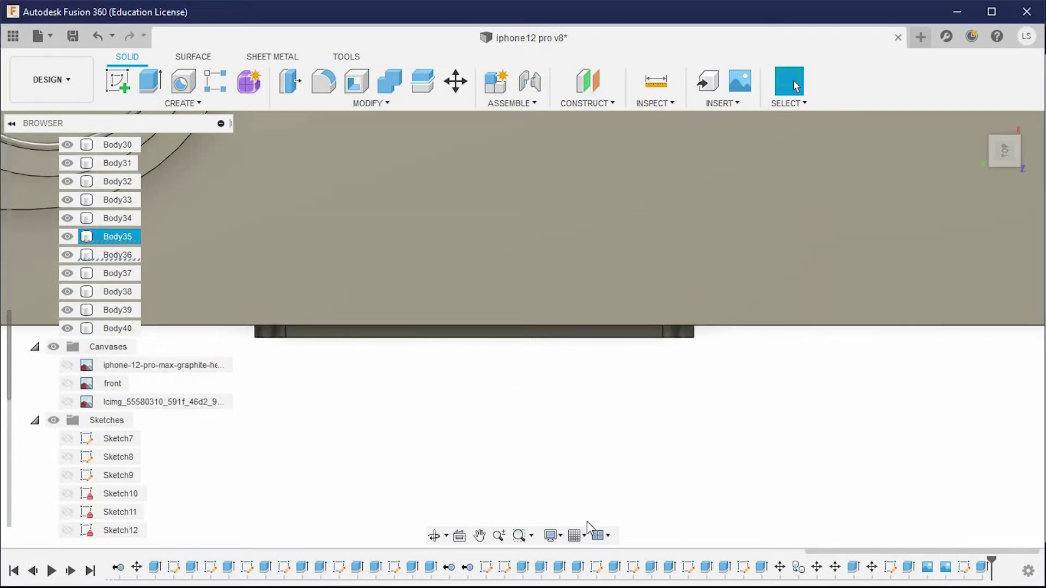
Return the camera to perspective and orbit around to inspect the new side button
{"action": "left_click", "coordinate": [552, 536]}
{"action": "left_click", "coordinate": [721, 496]}
{"action": "mouse_move", "coordinate": [661, 416]}
{"action": "middle_mouse_down", "text": "shift"}
{"action": "mouse_move", "coordinate": [485, 473]}
{"action": "mouse_move", "coordinate": [422, 367]}
{"action": "mouse_move", "coordinate": [408, 399]}
{"action": "mouse_move", "coordinate": [429, 418]}
{"action": "mouse_move", "coordinate": [434, 402]}
{"action": "middle_mouse_up", "text": "shift"}
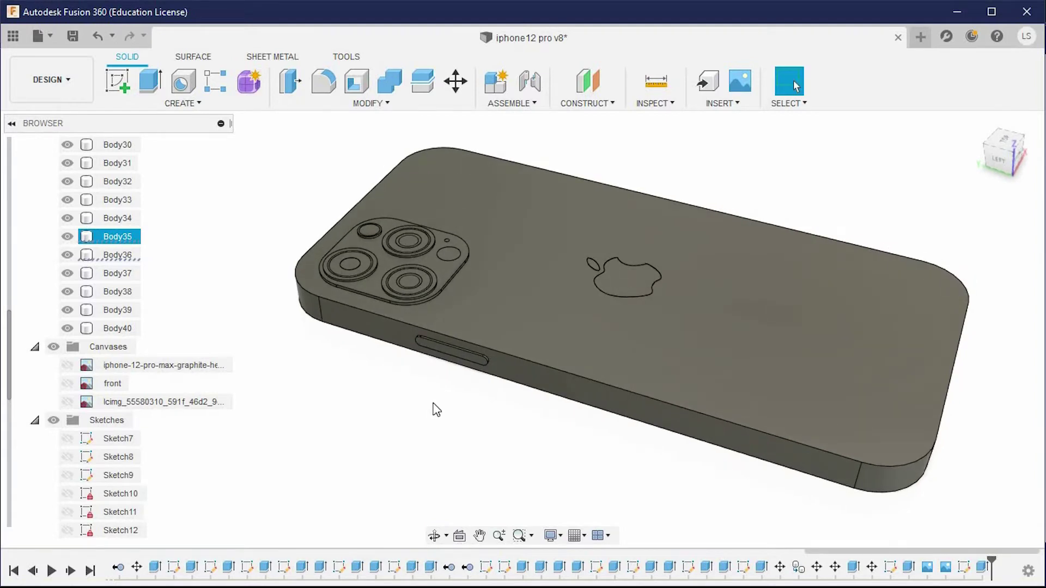
{"action": "scroll", "coordinate": [516, 423], "scroll_direction": "up", "scroll_amount": 3}
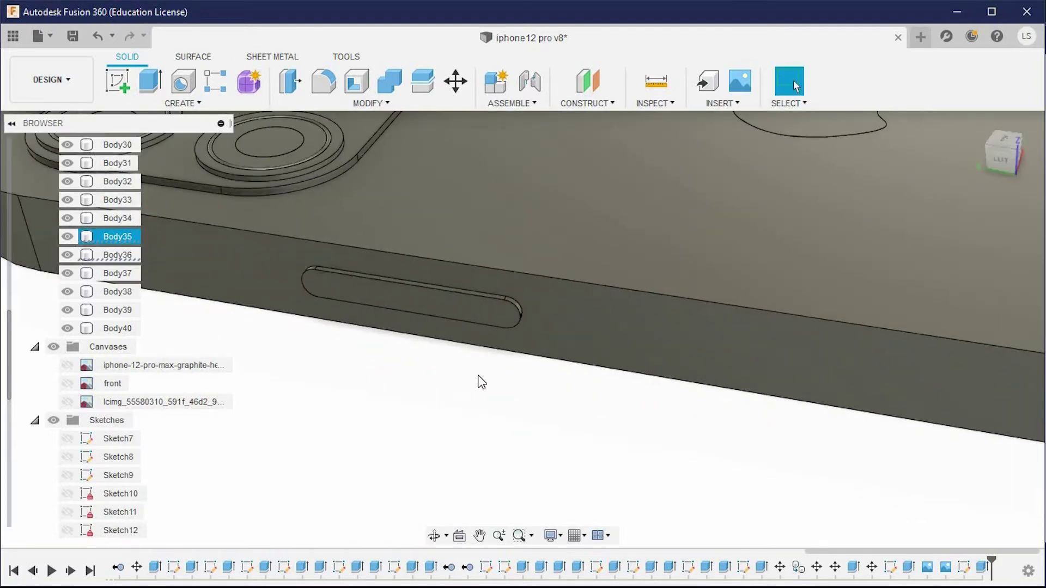
{"action": "mouse_move", "coordinate": [452, 399]}
{"action": "middle_mouse_down", "text": "shift"}
{"action": "mouse_move", "coordinate": [446, 368]}
{"action": "mouse_move", "coordinate": [450, 379]}
{"action": "middle_mouse_up", "text": "shift"}
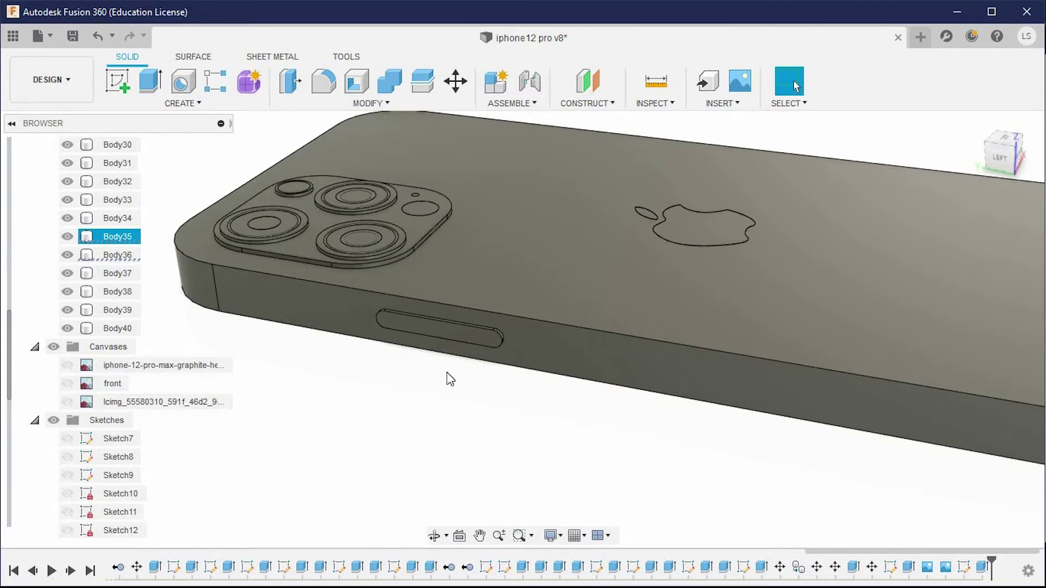
{"action": "scroll", "coordinate": [450, 379], "scroll_direction": "down", "scroll_amount": 5}
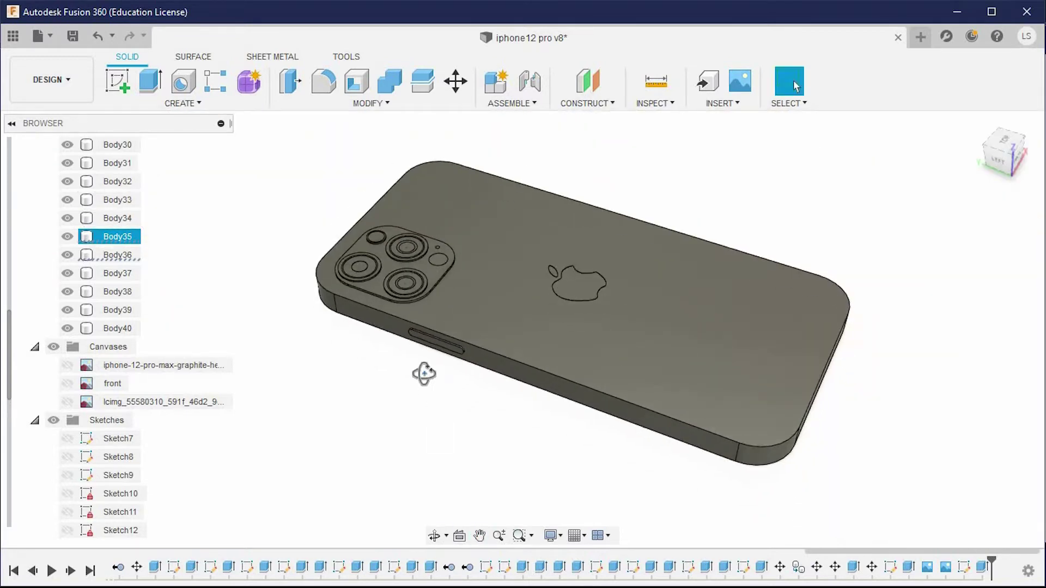
{"action": "middle_click_drag", "start_coordinate": [432, 392], "coordinate": [420, 381], "text": "shift"}
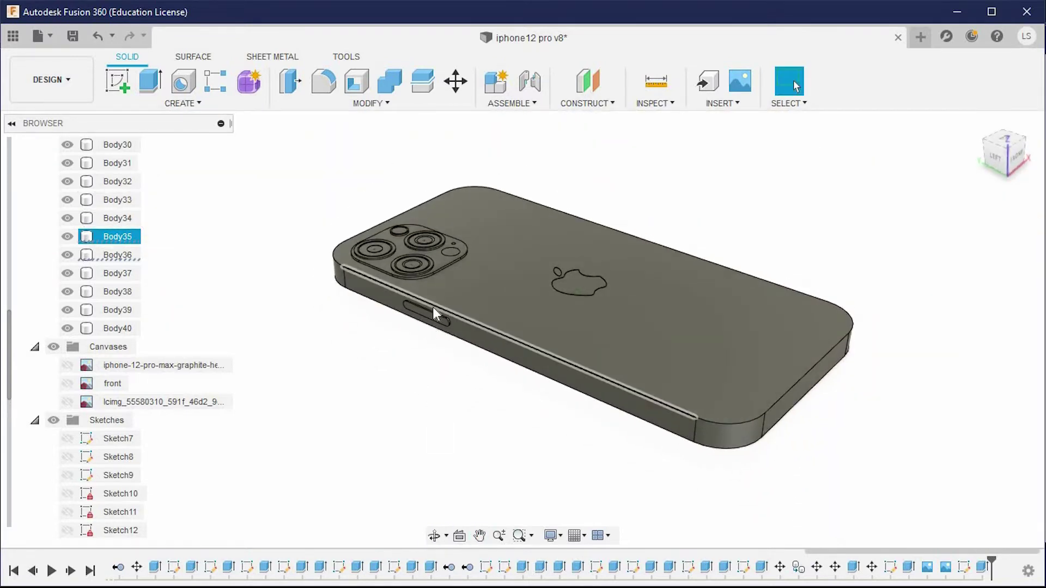
{"action": "scroll", "coordinate": [432, 306], "scroll_direction": "up", "scroll_amount": 4}
{"action": "left_click", "coordinate": [428, 322]}
Copy and paste the side button body, then cancel the paste
{"action": "key", "text": "ctrl+c"}
{"action": "key", "text": "ctrl+v"}
{"action": "scroll", "coordinate": [593, 349], "scroll_direction": "down", "scroll_amount": 3}
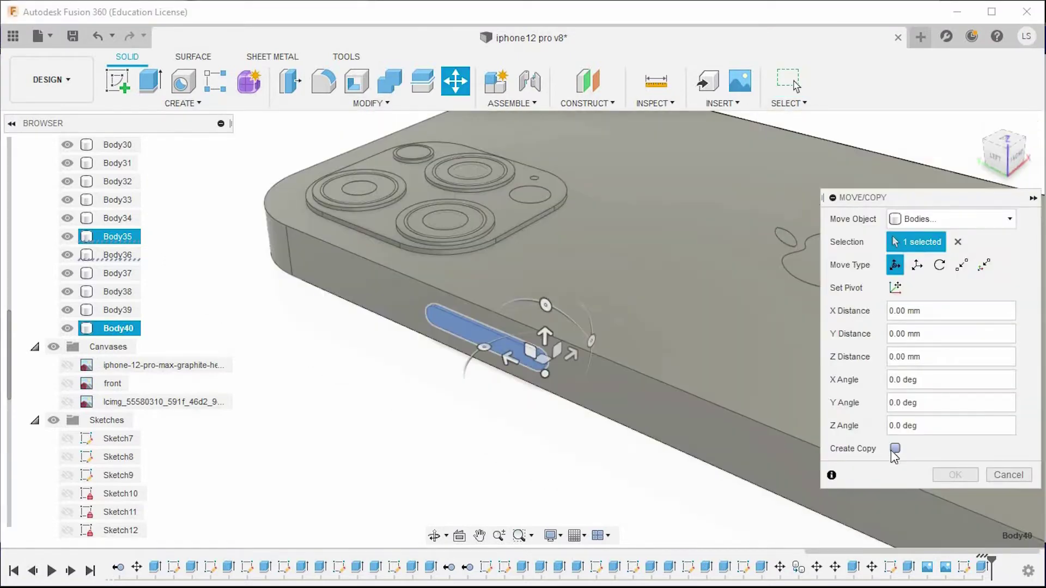
{"action": "left_click", "coordinate": [1008, 475]}
Create a construction midplane between the phone's two long side faces
{"action": "left_click", "coordinate": [665, 396]}
{"action": "mouse_move", "coordinate": [664, 395]}
{"action": "middle_mouse_down", "text": "shift"}
{"action": "mouse_move", "coordinate": [539, 429]}
{"action": "mouse_move", "coordinate": [811, 457]}
{"action": "middle_mouse_up", "text": "shift"}
{"action": "left_click", "coordinate": [603, 104]}
{"action": "left_click", "coordinate": [586, 168]}
{"action": "left_click", "coordinate": [961, 246]}
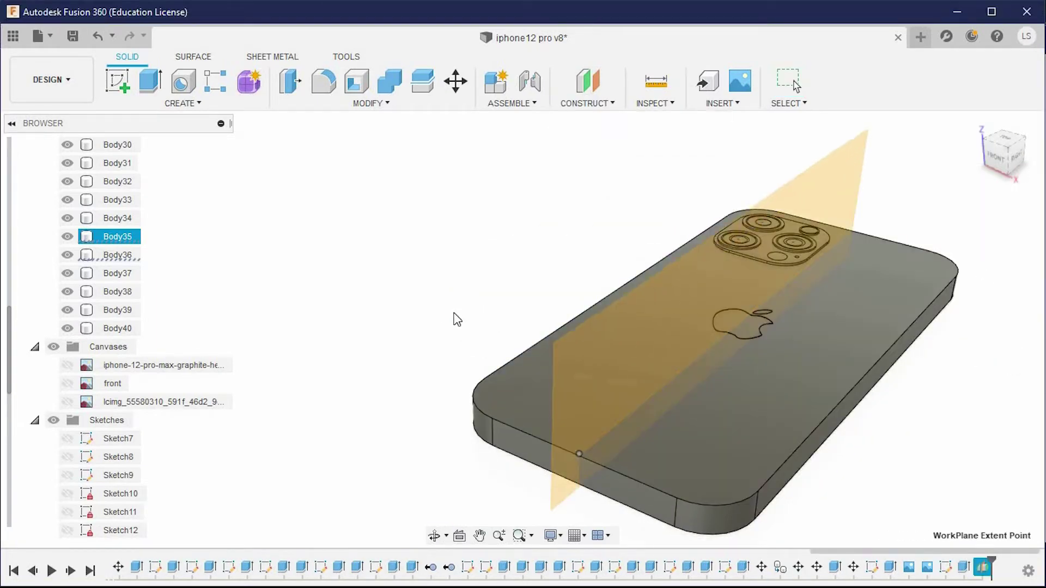
{"action": "middle_click_drag", "start_coordinate": [577, 453], "coordinate": [543, 388], "text": "shift"}
Select side button Body40 and start a Mirror of it
{"action": "left_click", "coordinate": [109, 330]}
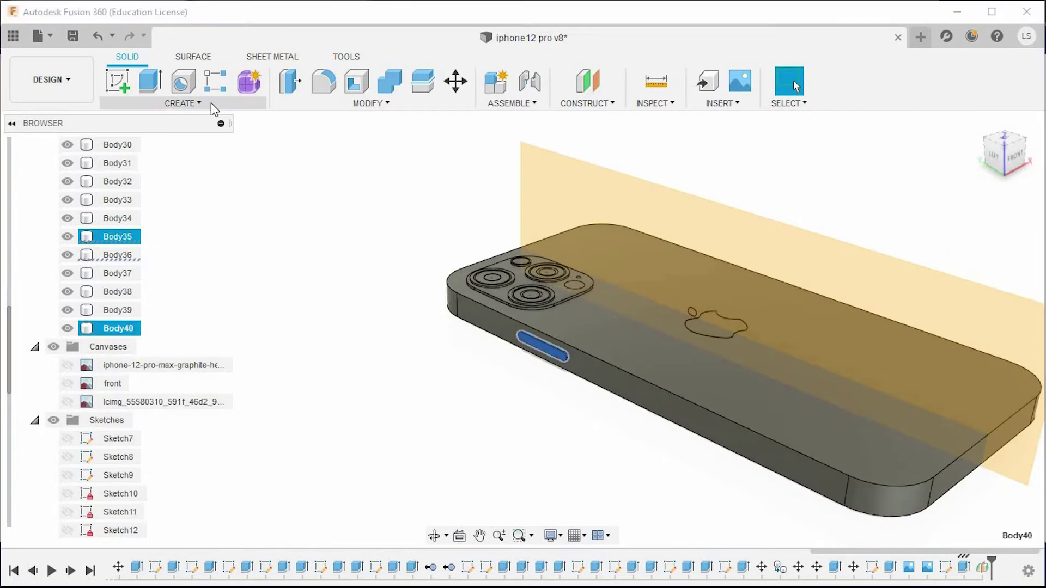
{"action": "left_click", "coordinate": [183, 103]}
{"action": "left_click", "coordinate": [133, 348]}
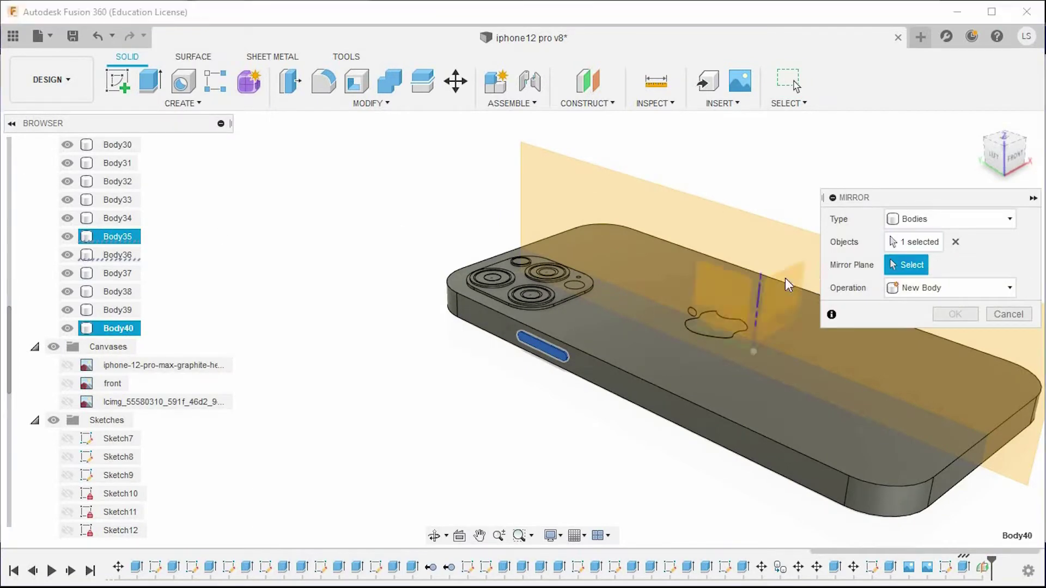
Mirror Body40 across the midplane, then hide the construction plane
{"action": "left_click", "coordinate": [754, 273]}
{"action": "left_click", "coordinate": [955, 314]}
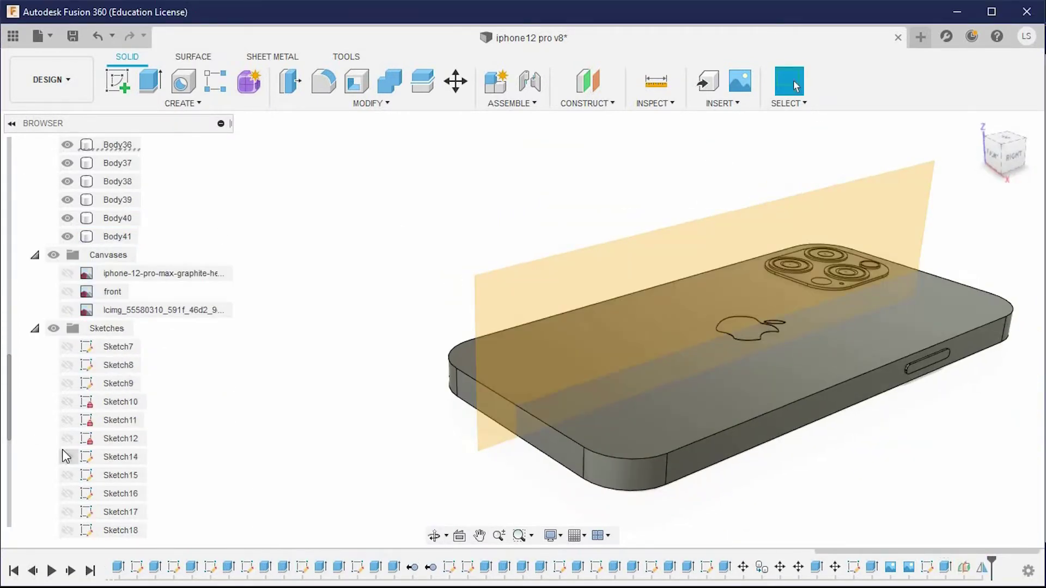
{"action": "left_click", "coordinate": [34, 530]}
{"action": "left_click", "coordinate": [67, 530]}
View the phone back orthographically and show the front reference canvas
{"action": "middle_click_drag", "start_coordinate": [871, 415], "coordinate": [1014, 201], "text": "shift"}
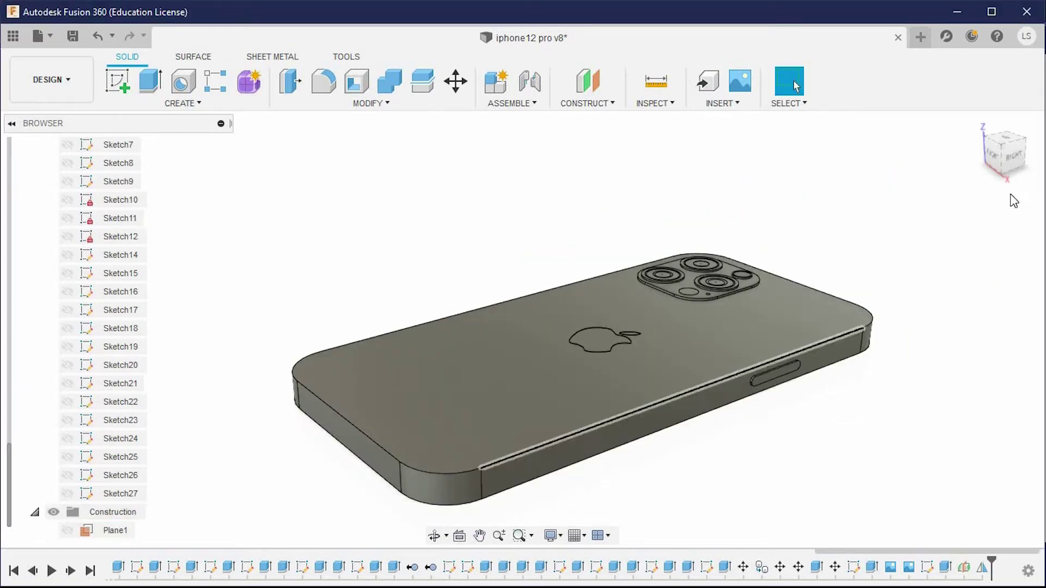
{"action": "left_click", "coordinate": [1014, 164]}
{"action": "scroll", "coordinate": [763, 411], "scroll_direction": "up", "scroll_amount": 5}
{"action": "mouse_move", "coordinate": [763, 411]}
{"action": "middle_mouse_down", "text": "shift"}
{"action": "mouse_move", "coordinate": [703, 364]}
{"action": "mouse_move", "coordinate": [1022, 195]}
{"action": "middle_mouse_up", "text": "shift"}
{"action": "left_click", "coordinate": [1004, 140]}
{"action": "scroll", "coordinate": [625, 214], "scroll_direction": "down", "scroll_amount": 5}
{"action": "left_click", "coordinate": [552, 536]}
{"action": "left_click", "coordinate": [736, 483]}
{"action": "left_click", "coordinate": [66, 330]}
{"action": "left_click", "coordinate": [67, 310]}
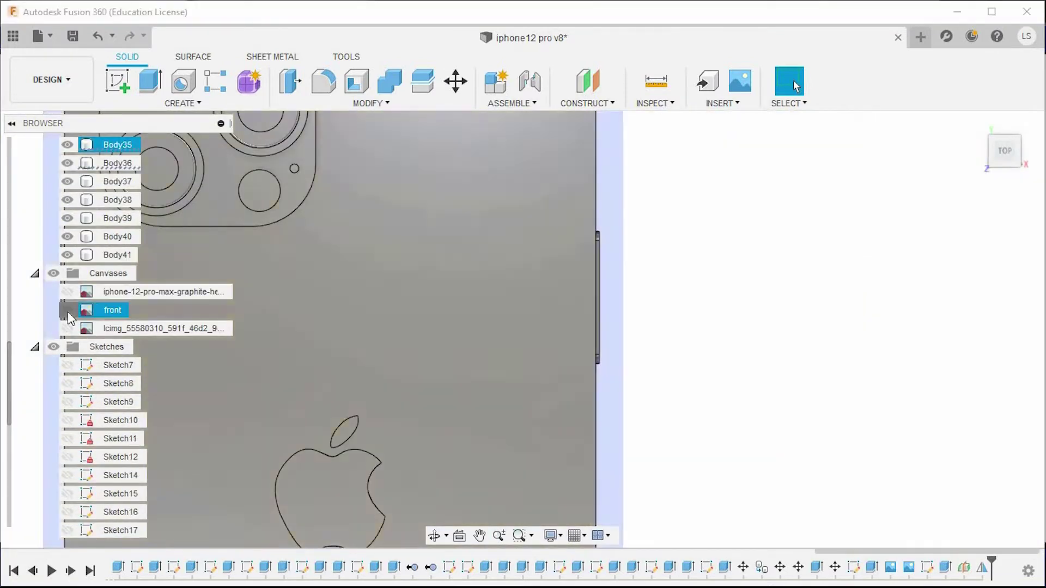
Slide side button body Body41 slightly back along the phone edge
{"action": "scroll", "coordinate": [652, 344], "scroll_direction": "up", "scroll_amount": 1}
{"action": "middle_click_drag", "start_coordinate": [652, 344], "coordinate": [330, 296], "text": "shift"}
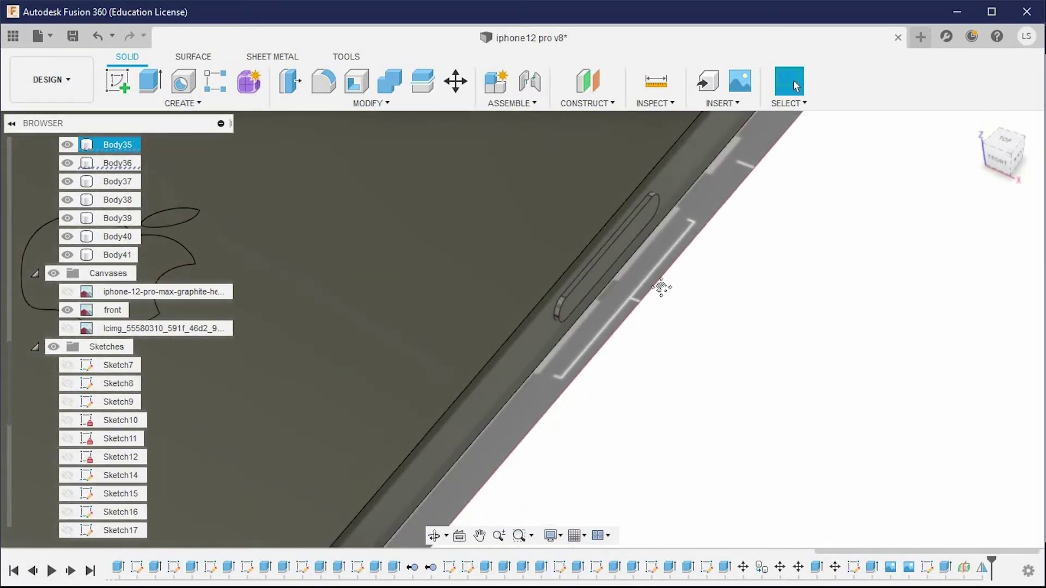
{"action": "key", "text": "m"}
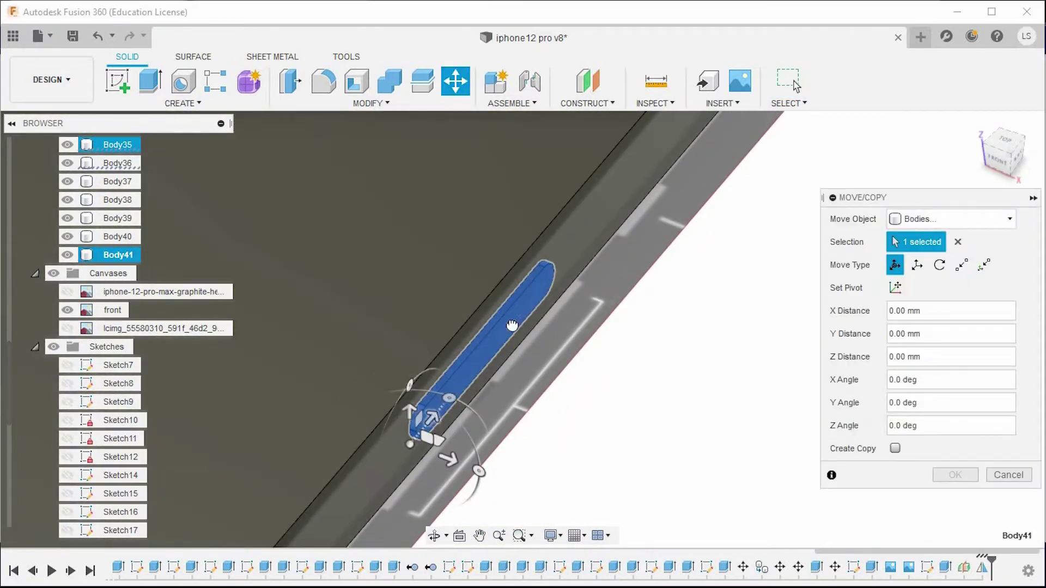
{"action": "left_click_drag", "start_coordinate": [599, 220], "coordinate": [584, 238]}
{"action": "key", "text": "Return"}
{"action": "scroll", "coordinate": [553, 232], "scroll_direction": "up", "scroll_amount": 2}
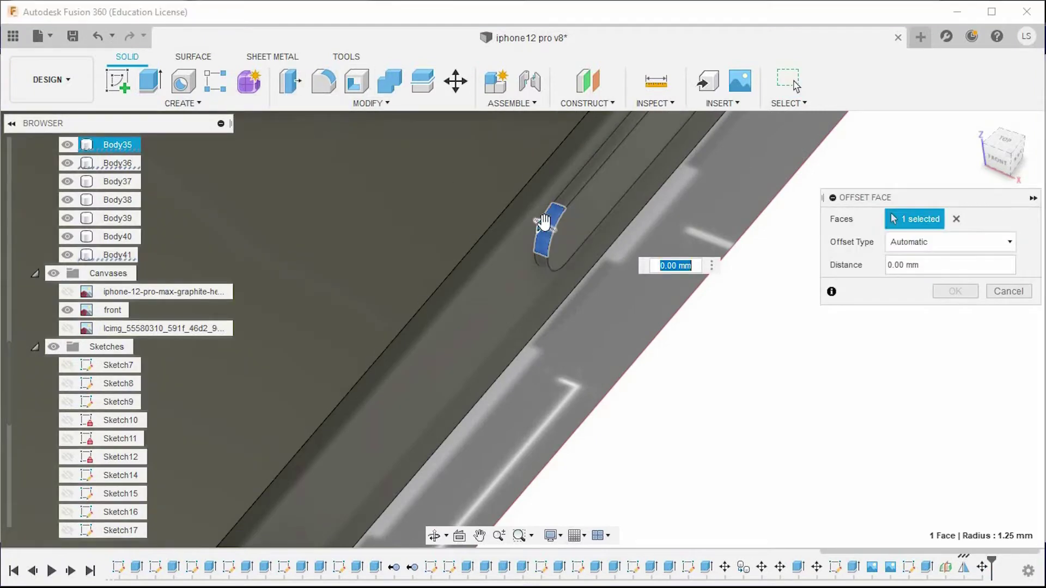
Pull the button's two rounded end faces slightly inward, then check from an angle
{"action": "left_click", "coordinate": [544, 262]}
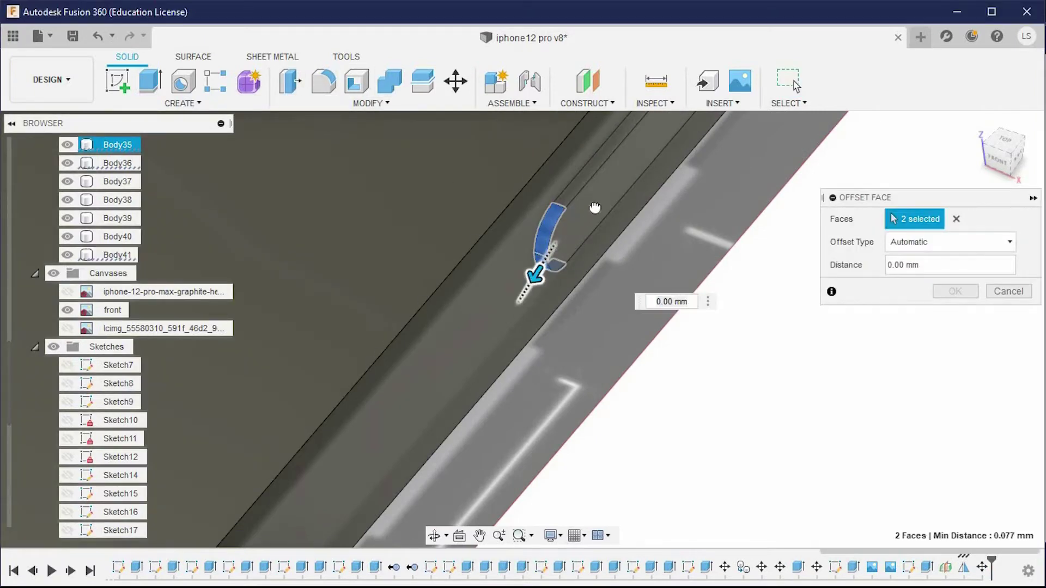
{"action": "left_click_drag", "start_coordinate": [543, 261], "coordinate": [596, 205]}
{"action": "key", "text": "Escape"}
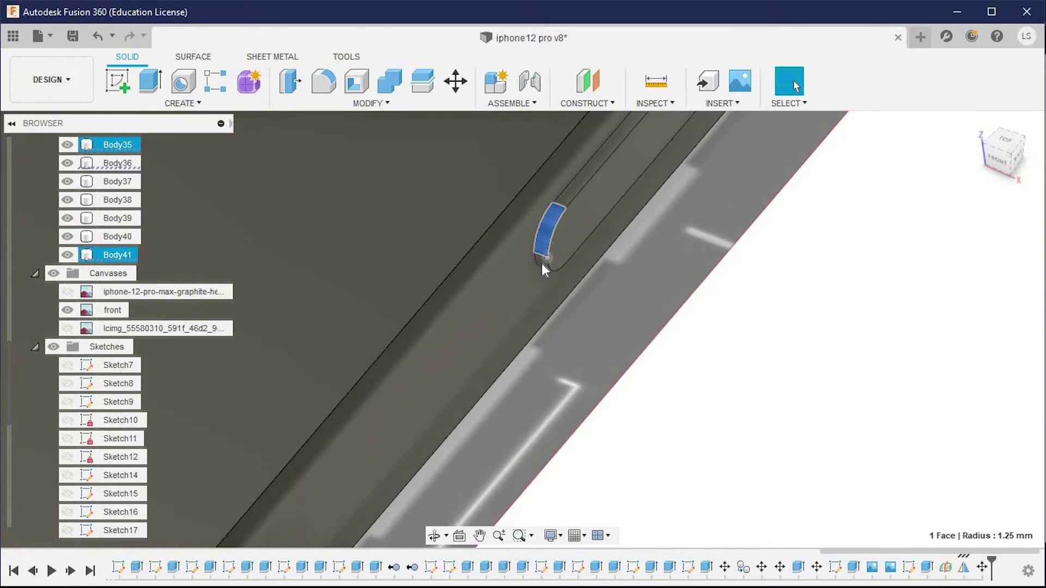
{"action": "scroll", "coordinate": [546, 263], "scroll_direction": "up", "scroll_amount": 2}
{"action": "left_click", "coordinate": [564, 267]}
{"action": "key", "text": "m"}
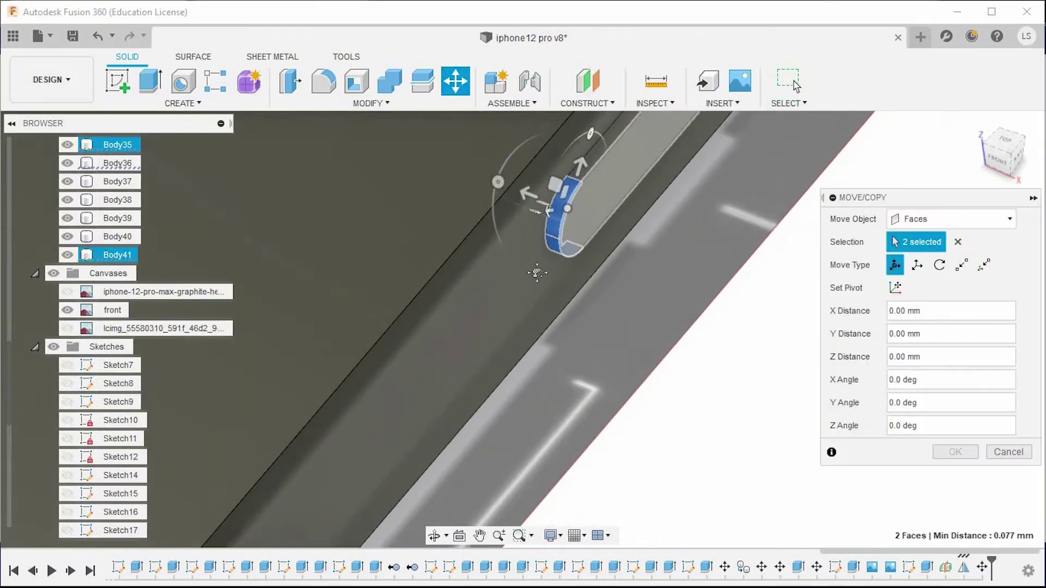
{"action": "middle_click_drag", "start_coordinate": [537, 262], "coordinate": [438, 238], "text": "shift"}
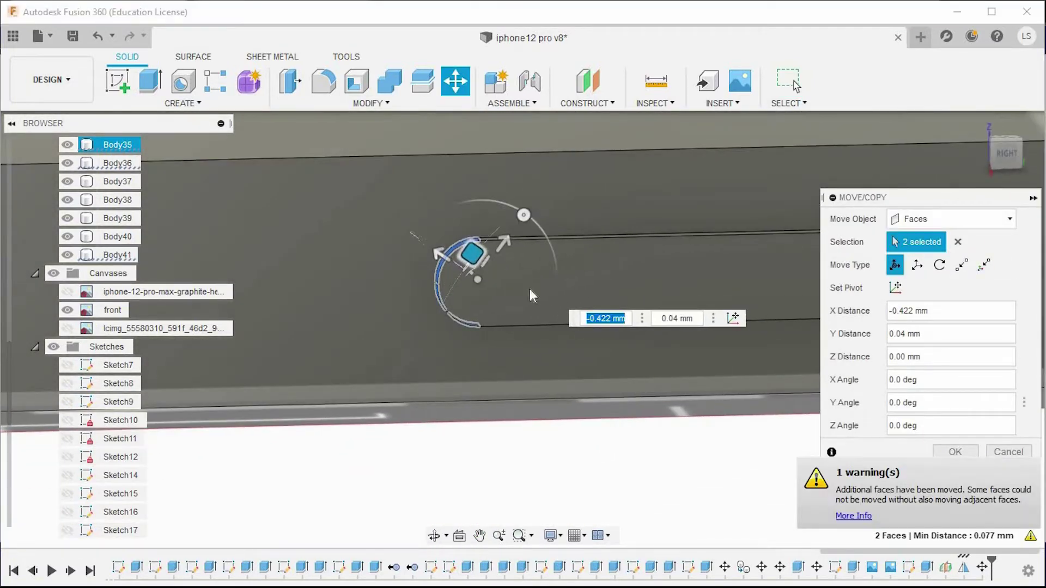
{"action": "key", "text": "Escape"}
{"action": "middle_click_drag", "start_coordinate": [700, 360], "coordinate": [833, 411], "text": "shift"}
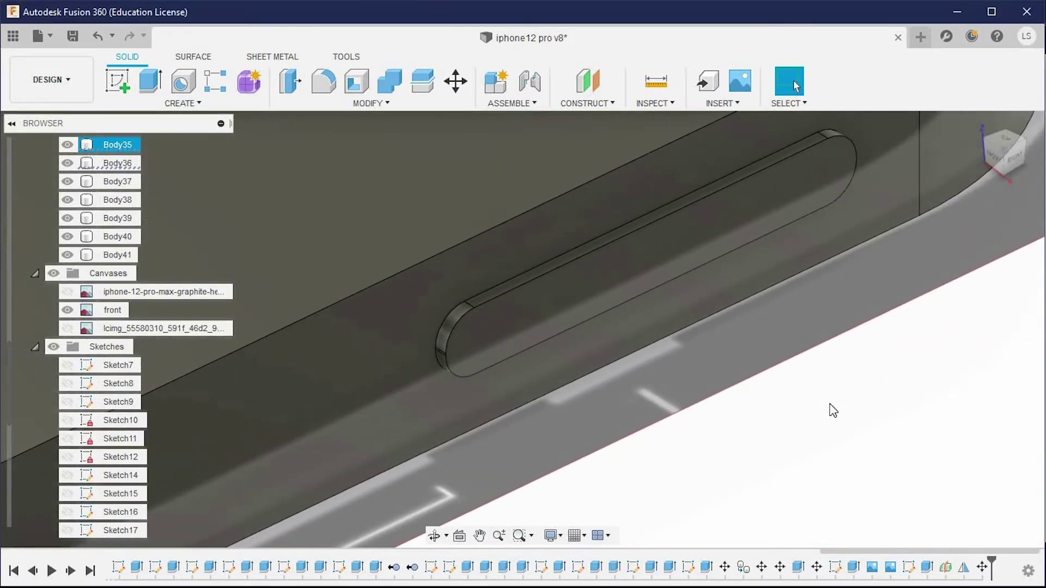
{"action": "mouse_move", "coordinate": [832, 410]}
{"action": "middle_mouse_down", "text": "shift"}
{"action": "mouse_move", "coordinate": [876, 420]}
{"action": "mouse_move", "coordinate": [831, 436]}
{"action": "mouse_move", "coordinate": [828, 369]}
{"action": "mouse_move", "coordinate": [1005, 186]}
{"action": "mouse_move", "coordinate": [794, 283]}
{"action": "mouse_move", "coordinate": [796, 458]}
{"action": "mouse_move", "coordinate": [221, 330]}
{"action": "middle_mouse_up", "text": "shift"}
{"action": "left_click", "coordinate": [117, 254], "text": "shift"}
Copy Body41 as Body42, offset -22 mm along the phone edge
{"action": "key", "text": "m"}
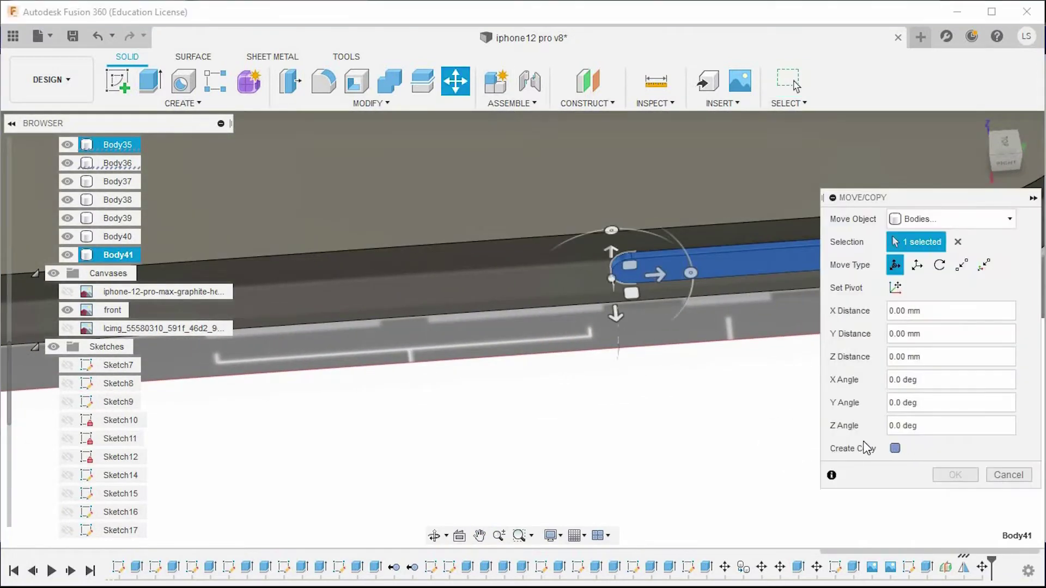
{"action": "left_click", "coordinate": [895, 449]}
{"action": "type", "text": "-23"}
{"action": "middle_click_drag", "start_coordinate": [533, 347], "coordinate": [490, 321], "text": "shift"}
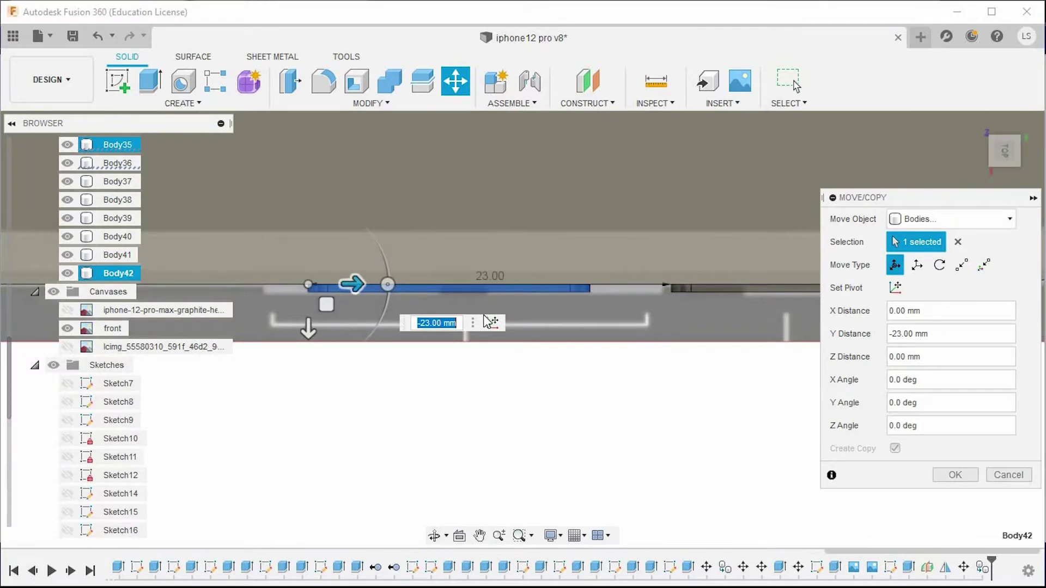
{"action": "left_click_drag", "start_coordinate": [362, 285], "coordinate": [329, 289]}
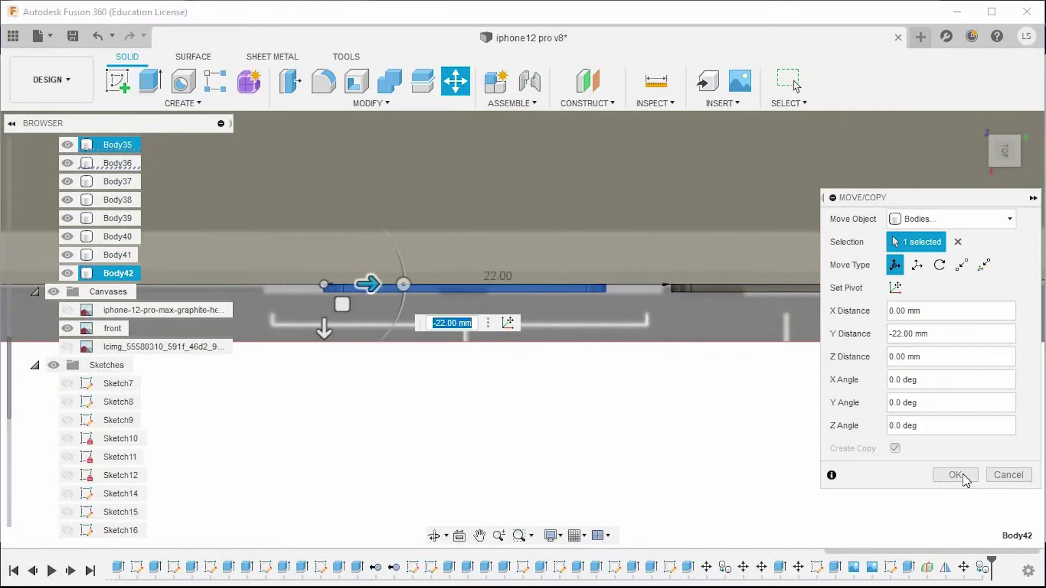
{"action": "left_click", "coordinate": [954, 475]}
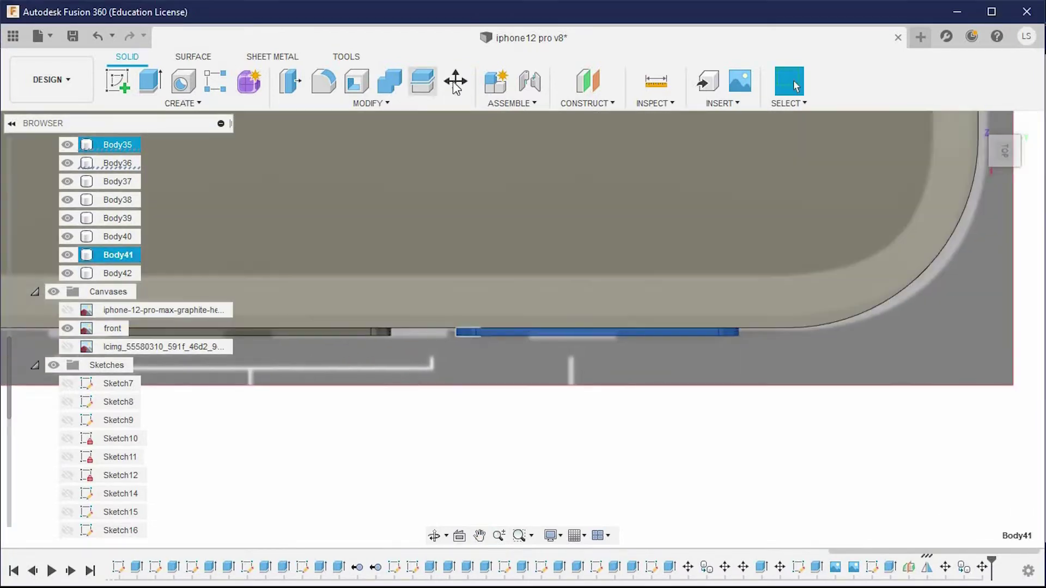
Open another move on the original button and close it without changes
{"action": "left_click", "coordinate": [456, 85]}
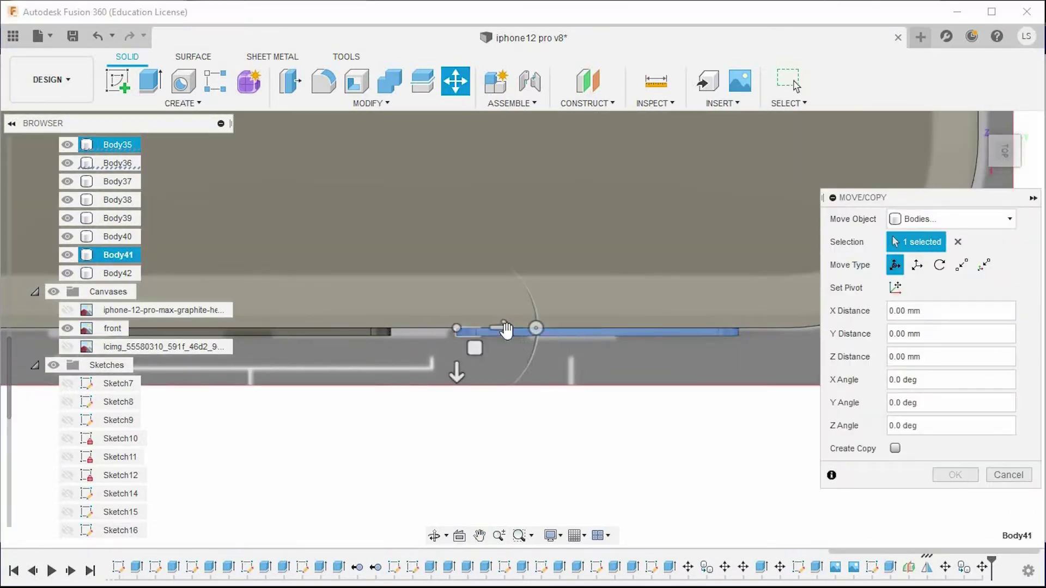
{"action": "left_click", "coordinate": [954, 475]}
{"action": "scroll", "coordinate": [464, 332], "scroll_direction": "up", "scroll_amount": 5}
{"action": "scroll", "coordinate": [355, 324], "scroll_direction": "up", "scroll_amount": 5}
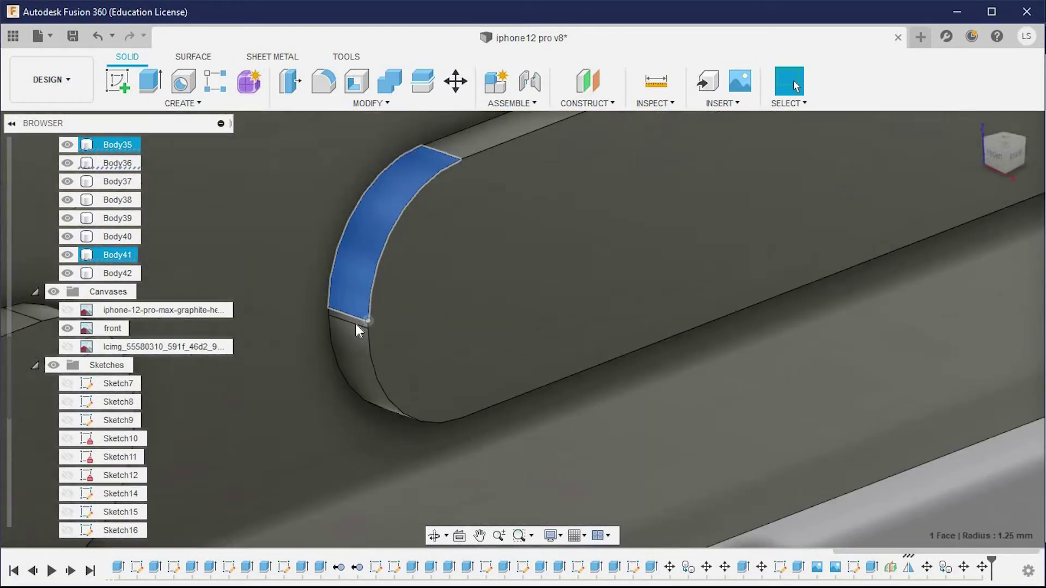
Move the thin face at the first button end inward along the phone edge
{"action": "left_click", "coordinate": [346, 312]}
{"action": "left_click", "coordinate": [452, 87]}
{"action": "left_click_drag", "start_coordinate": [337, 346], "coordinate": [382, 338]}
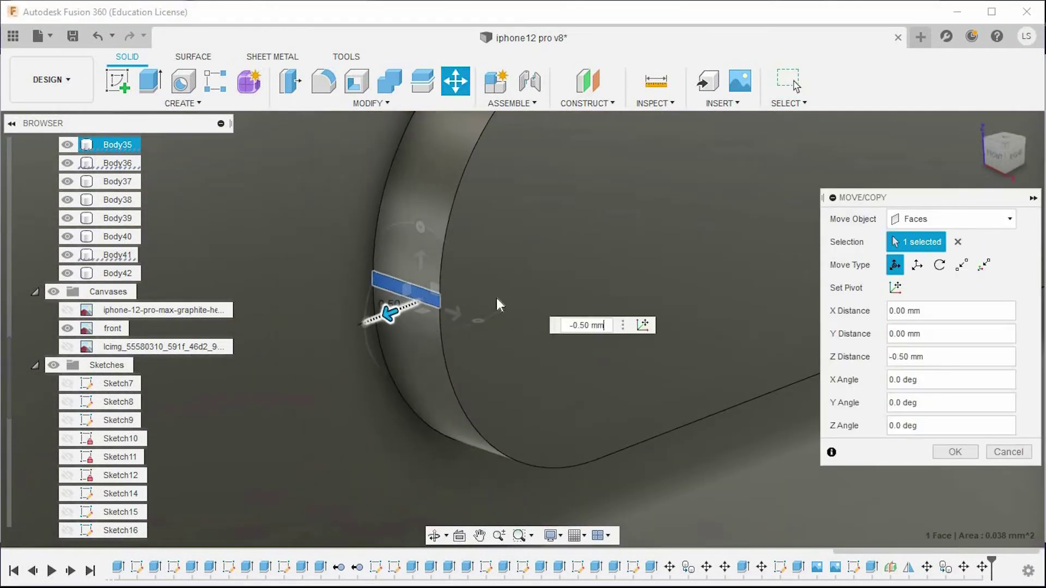
{"action": "scroll", "coordinate": [1027, 163], "scroll_direction": "down", "scroll_amount": 5}
{"action": "type", "text": "-1"}
{"action": "left_click", "coordinate": [1009, 146]}
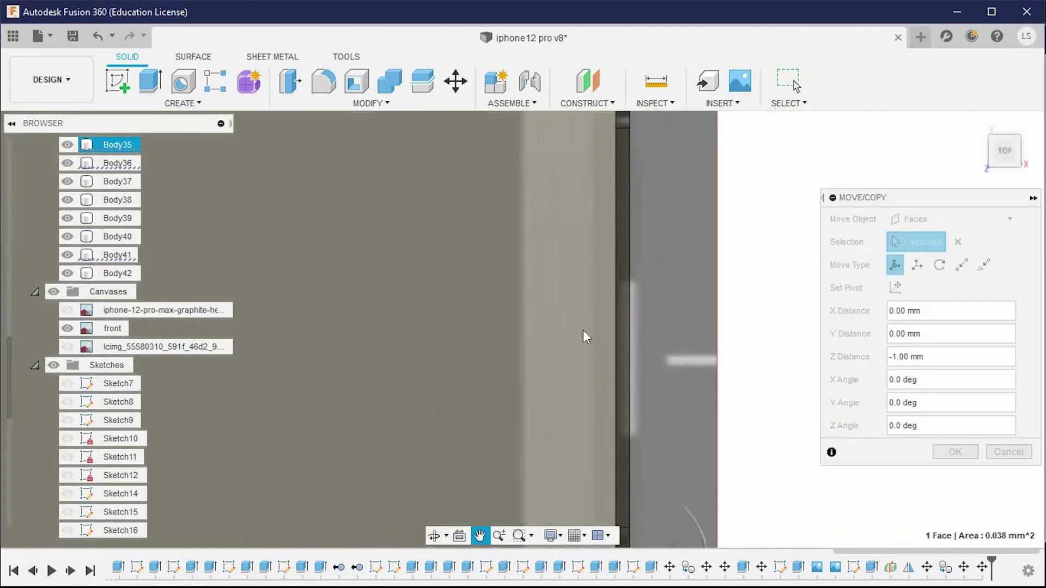
{"action": "left_click_drag", "start_coordinate": [617, 473], "coordinate": [628, 371]}
{"action": "scroll", "coordinate": [628, 371], "scroll_direction": "up", "scroll_amount": 3}
{"action": "scroll", "coordinate": [628, 372], "scroll_direction": "up", "scroll_amount": 3}
{"action": "left_click_drag", "start_coordinate": [592, 278], "coordinate": [591, 322]}
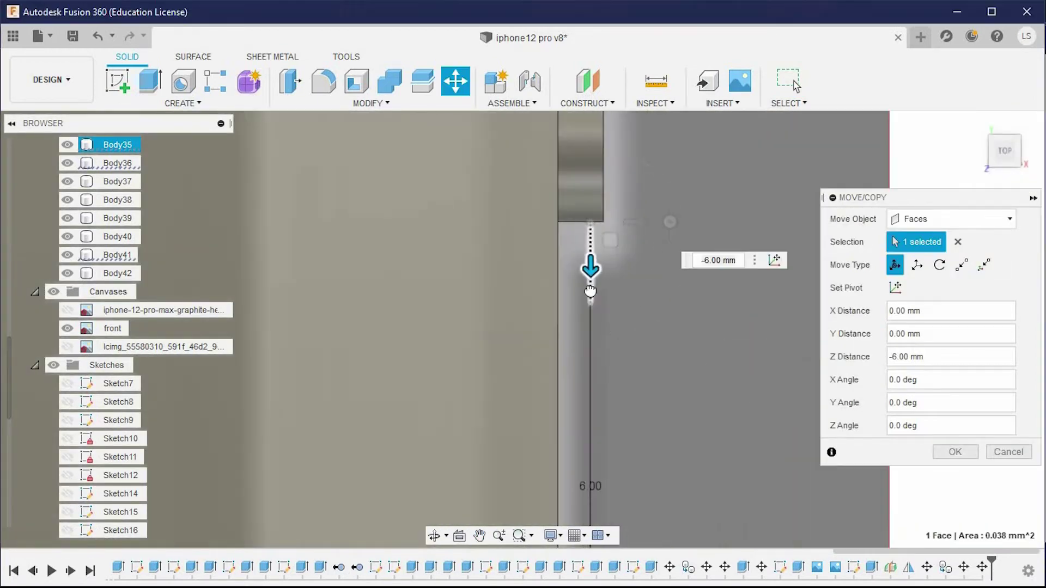
{"action": "left_click", "coordinate": [948, 451]}
Push the button's other end face to -6.80 mm along the edge
{"action": "mouse_move", "coordinate": [677, 361]}
{"action": "middle_mouse_down", "text": "shift"}
{"action": "mouse_move", "coordinate": [586, 229]}
{"action": "mouse_move", "coordinate": [730, 272]}
{"action": "middle_mouse_up", "text": "shift"}
{"action": "scroll", "coordinate": [720, 251], "scroll_direction": "up", "scroll_amount": 4}
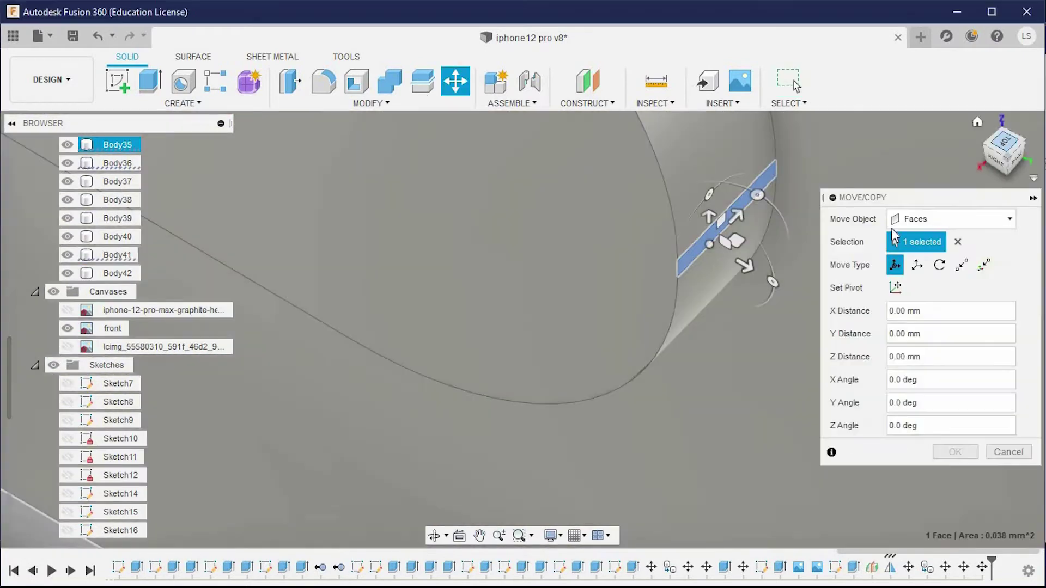
{"action": "mouse_move", "coordinate": [747, 167]}
{"action": "middle_mouse_down", "text": "shift"}
{"action": "mouse_move", "coordinate": [756, 479]}
{"action": "mouse_move", "coordinate": [691, 274]}
{"action": "mouse_move", "coordinate": [759, 361]}
{"action": "middle_mouse_up", "text": "shift"}
{"action": "left_click_drag", "start_coordinate": [757, 355], "coordinate": [549, 302]}
{"action": "scroll", "coordinate": [583, 377], "scroll_direction": "up", "scroll_amount": 3}
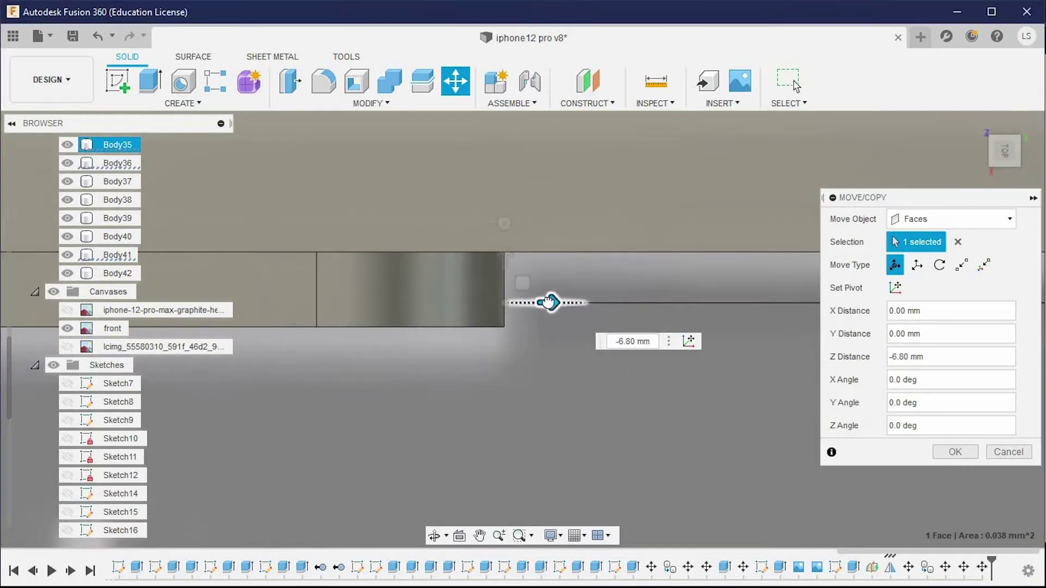
{"action": "left_click", "coordinate": [955, 451]}
On copied button Body42, slide the small end face to about -11.50 mm
{"action": "mouse_move", "coordinate": [626, 408]}
{"action": "middle_mouse_down", "text": "shift"}
{"action": "mouse_move", "coordinate": [578, 355]}
{"action": "mouse_move", "coordinate": [640, 458]}
{"action": "middle_mouse_up", "text": "shift"}
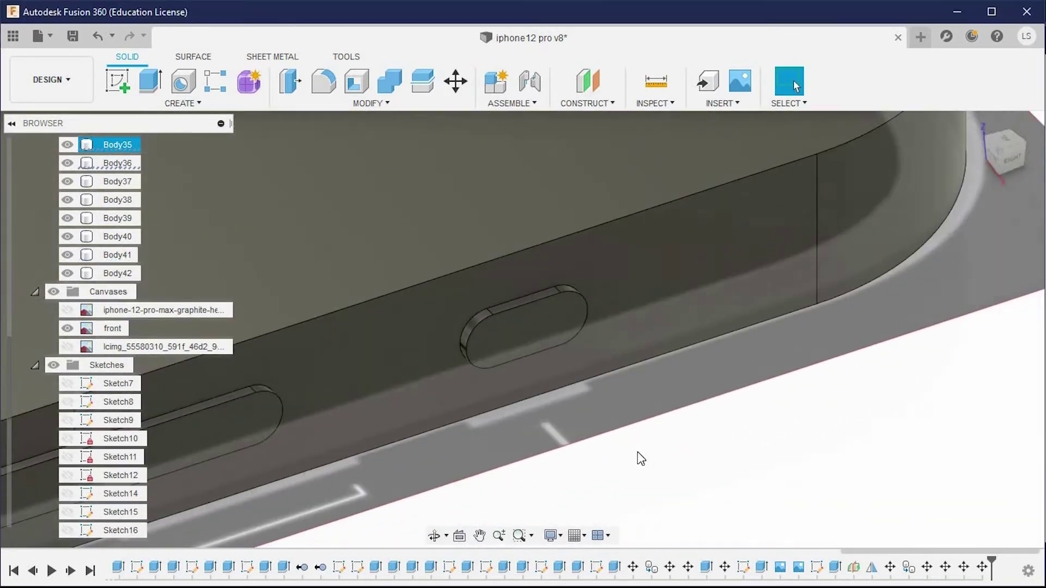
{"action": "scroll", "coordinate": [641, 455], "scroll_direction": "down", "scroll_amount": 5}
{"action": "scroll", "coordinate": [815, 386], "scroll_direction": "up", "scroll_amount": 2}
{"action": "left_click", "coordinate": [746, 354]}
{"action": "scroll", "coordinate": [461, 424], "scroll_direction": "up", "scroll_amount": 3}
{"action": "scroll", "coordinate": [421, 383], "scroll_direction": "up", "scroll_amount": 2}
{"action": "scroll", "coordinate": [421, 388], "scroll_direction": "up", "scroll_amount": 2}
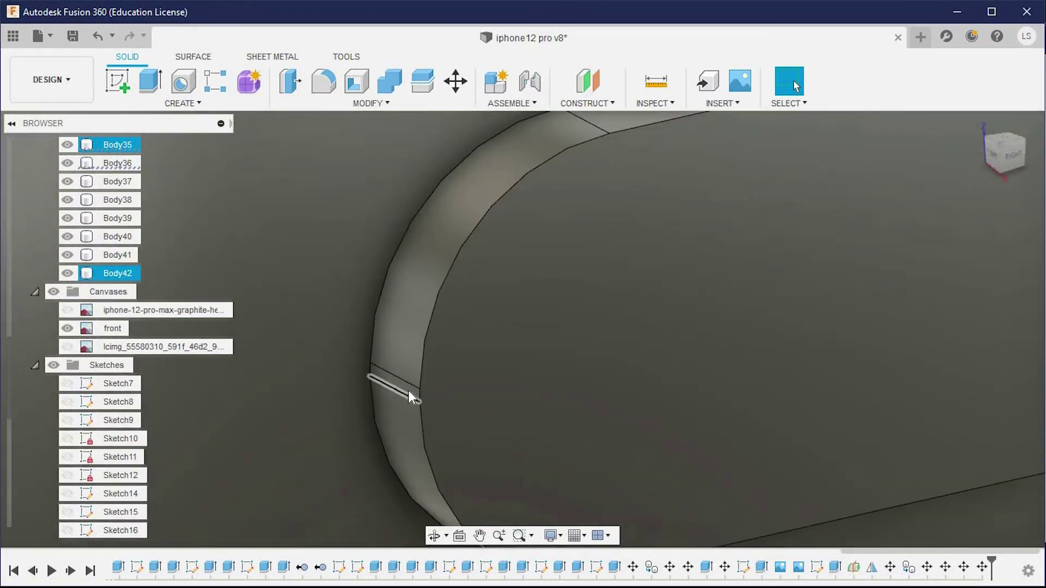
{"action": "left_click", "coordinate": [412, 395]}
{"action": "key", "text": "m"}
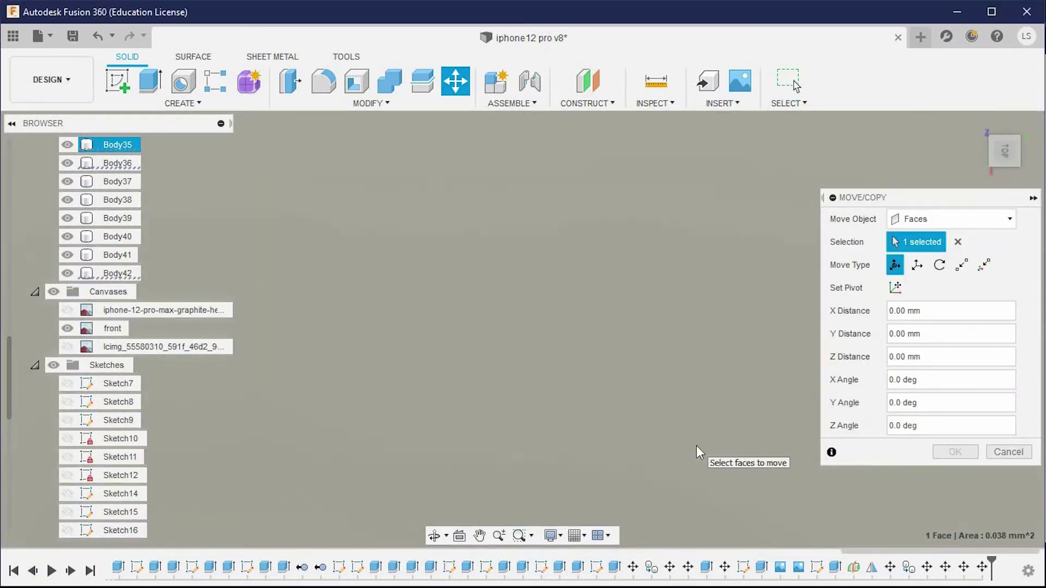
{"action": "middle_click_drag", "start_coordinate": [696, 445], "coordinate": [504, 392]}
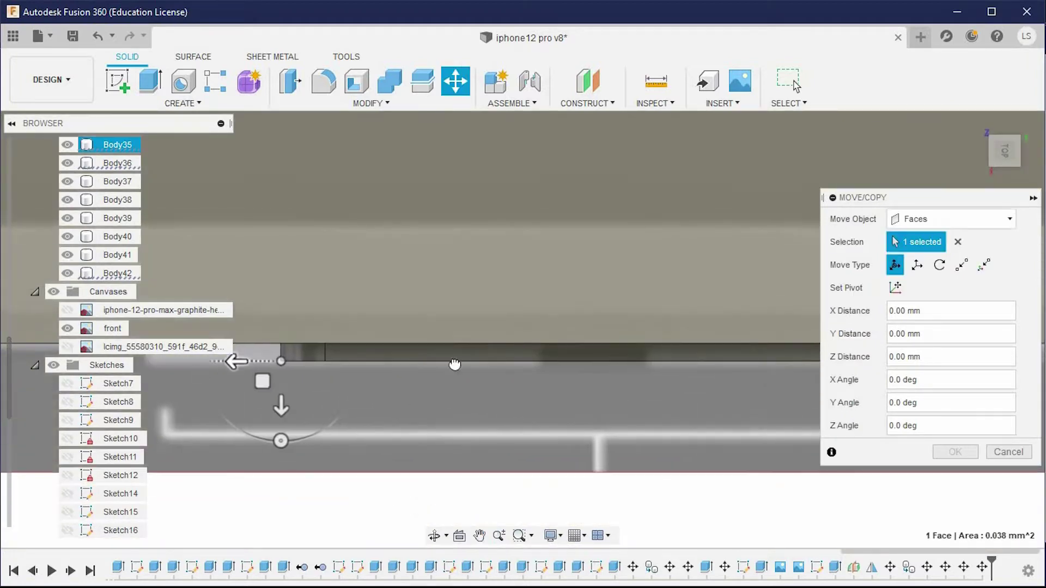
{"action": "left_click_drag", "start_coordinate": [233, 361], "coordinate": [642, 362]}
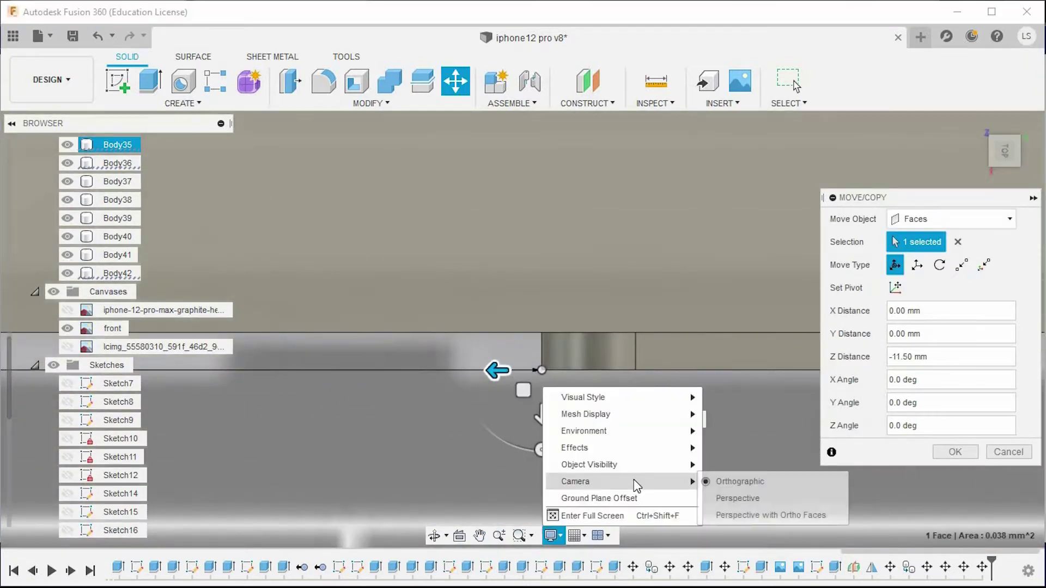
{"action": "left_click_drag", "start_coordinate": [462, 373], "coordinate": [409, 367]}
{"action": "middle_click_drag", "start_coordinate": [408, 368], "coordinate": [377, 342]}
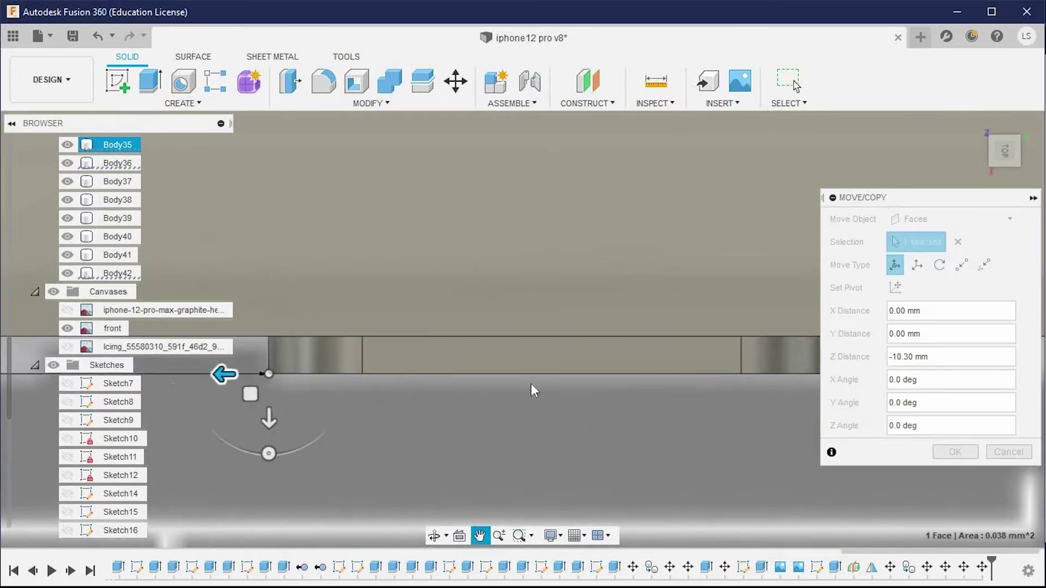
{"action": "key", "text": "Return"}
Slide Body42's thin end strip face outward along the edge to finish shortening it
{"action": "mouse_move", "coordinate": [671, 371]}
{"action": "middle_mouse_down", "text": "shift"}
{"action": "mouse_move", "coordinate": [695, 381]}
{"action": "mouse_move", "coordinate": [644, 237]}
{"action": "mouse_move", "coordinate": [589, 243]}
{"action": "mouse_move", "coordinate": [575, 198]}
{"action": "middle_mouse_up", "text": "shift"}
{"action": "scroll", "coordinate": [575, 198], "scroll_direction": "up", "scroll_amount": 3}
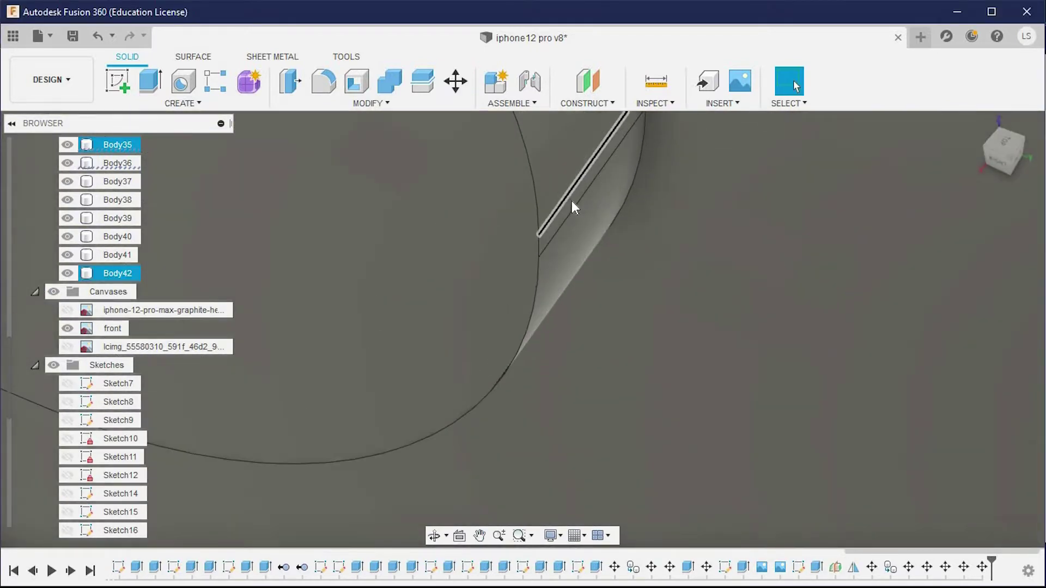
{"action": "left_click", "coordinate": [571, 201]}
{"action": "key", "text": "m"}
{"action": "scroll", "coordinate": [766, 206], "scroll_direction": "down", "scroll_amount": 2}
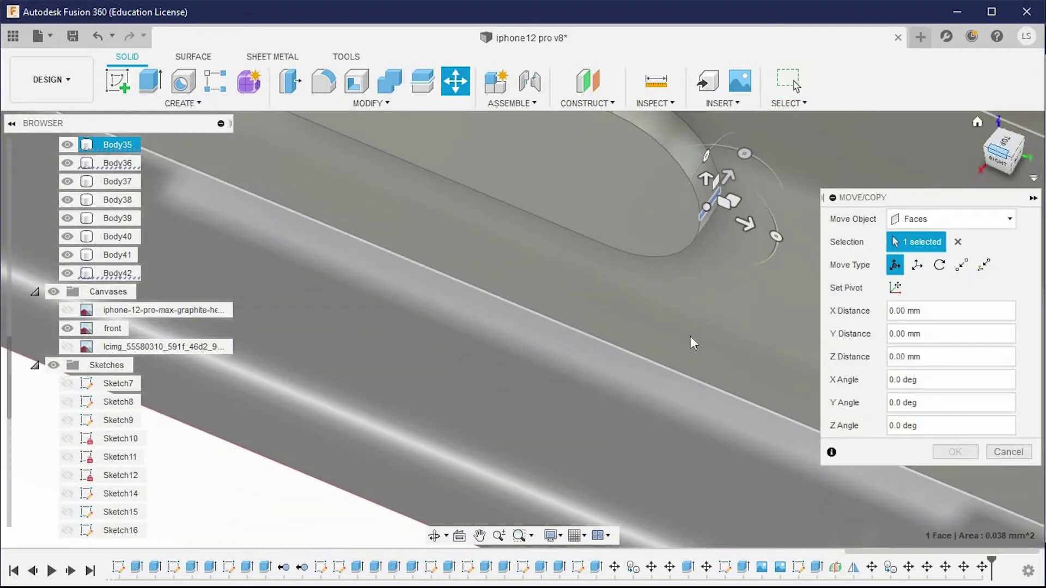
{"action": "left_click", "coordinate": [987, 162]}
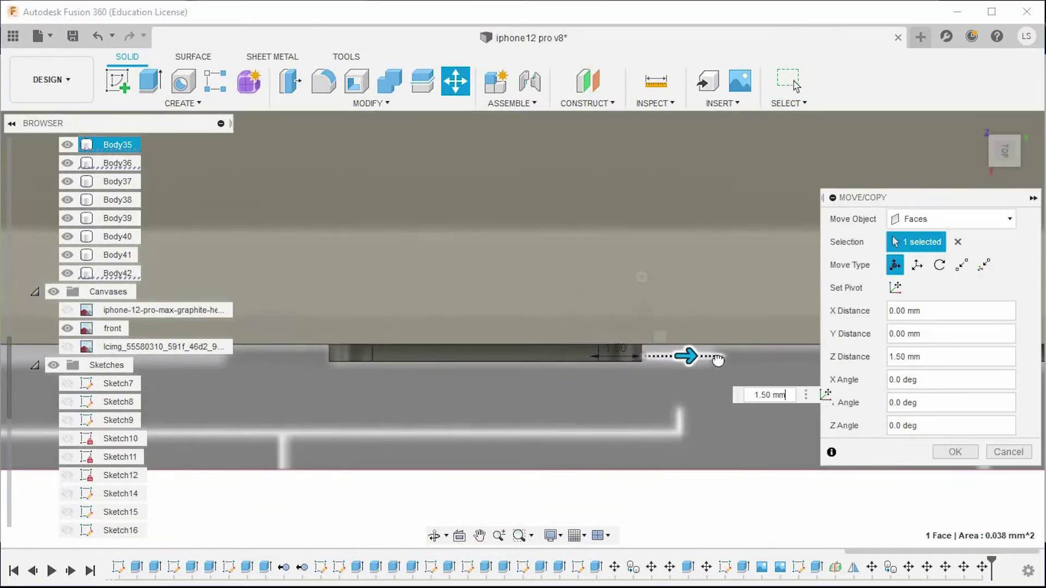
{"action": "left_click_drag", "start_coordinate": [654, 348], "coordinate": [703, 347]}
{"action": "left_click", "coordinate": [955, 451]}
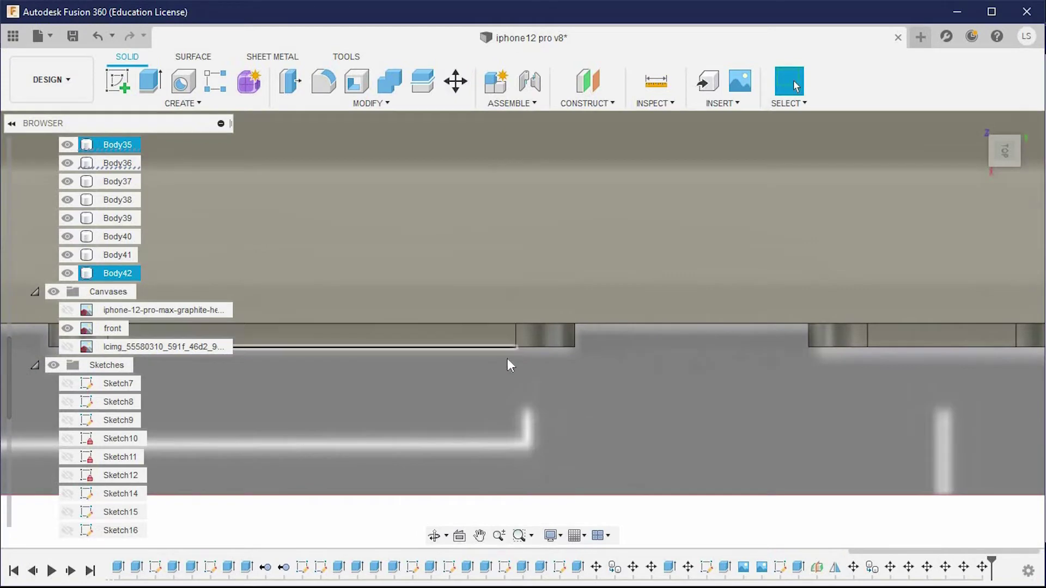
{"action": "scroll", "coordinate": [551, 378], "scroll_direction": "up", "scroll_amount": 3}
{"action": "left_click", "coordinate": [121, 274]}
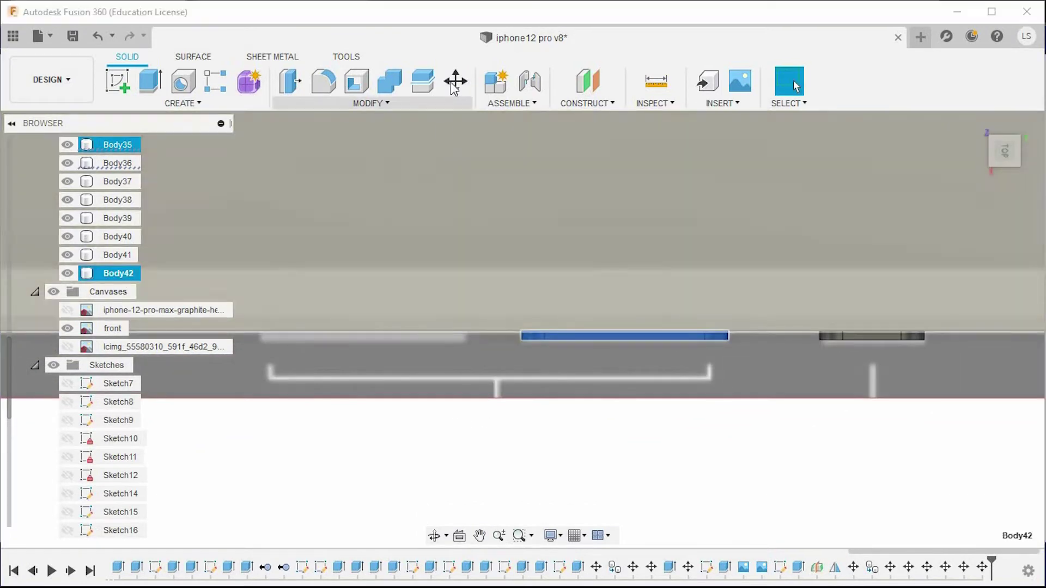
Copy Body42 shifted -14.20 mm along Y, creating Body43
{"action": "key", "text": "m"}
{"action": "left_click_drag", "start_coordinate": [565, 327], "coordinate": [334, 390]}
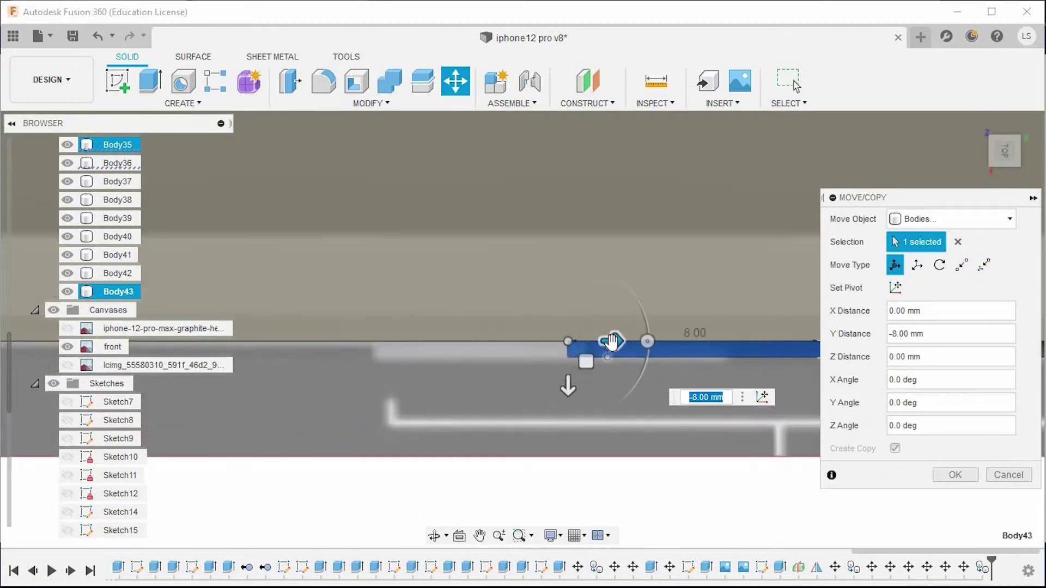
{"action": "scroll", "coordinate": [357, 372], "scroll_direction": "up", "scroll_amount": 5}
{"action": "left_click_drag", "start_coordinate": [478, 264], "coordinate": [465, 271]}
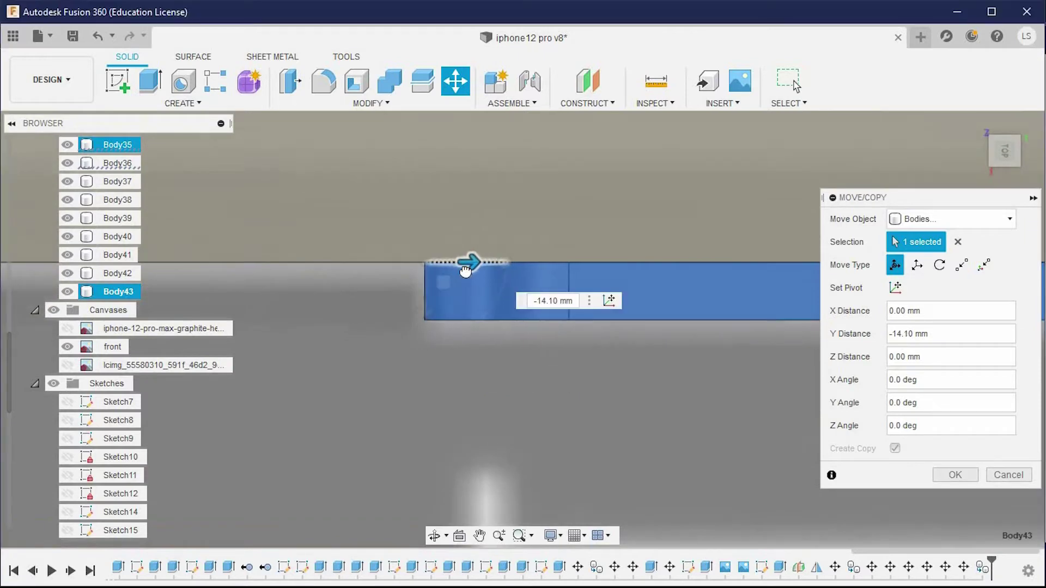
{"action": "type", "text": "-14.2"}
{"action": "scroll", "coordinate": [460, 269], "scroll_direction": "down", "scroll_amount": 5}
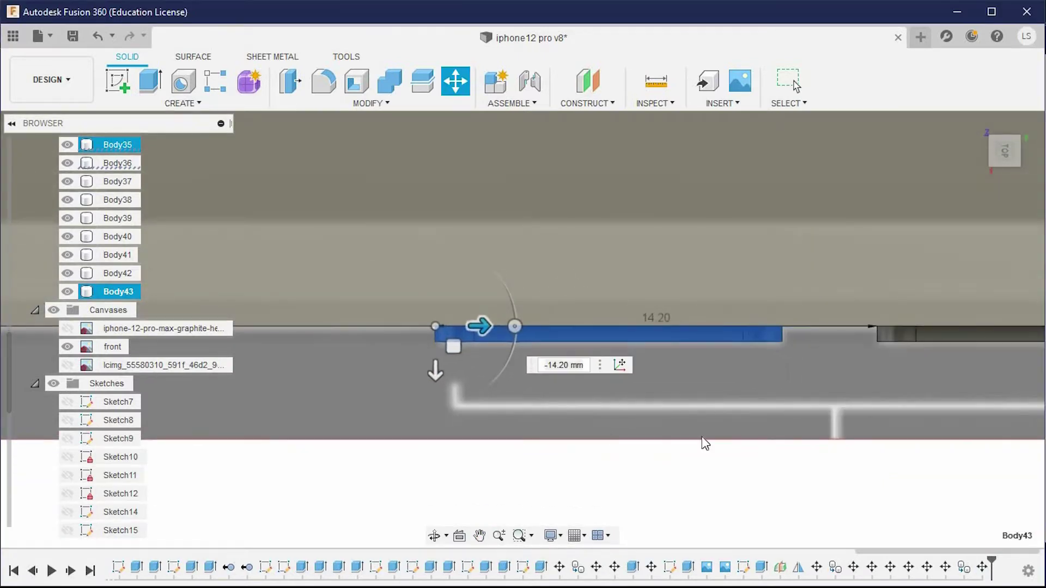
{"action": "key", "text": "Return"}
Hide the front reference canvas and orbit to view the phone's back
{"action": "left_click", "coordinate": [67, 347]}
{"action": "left_click", "coordinate": [553, 536]}
{"action": "left_click", "coordinate": [722, 489]}
{"action": "mouse_move", "coordinate": [722, 488]}
{"action": "middle_mouse_down", "text": "shift"}
{"action": "mouse_move", "coordinate": [731, 436]}
{"action": "mouse_move", "coordinate": [701, 425]}
{"action": "mouse_move", "coordinate": [646, 439]}
{"action": "mouse_move", "coordinate": [800, 456]}
{"action": "mouse_move", "coordinate": [555, 430]}
{"action": "mouse_move", "coordinate": [622, 434]}
{"action": "mouse_move", "coordinate": [612, 453]}
{"action": "mouse_move", "coordinate": [233, 448]}
{"action": "mouse_move", "coordinate": [661, 455]}
{"action": "middle_mouse_up", "text": "shift"}
{"action": "scroll", "coordinate": [730, 436], "scroll_direction": "down", "scroll_amount": 5}
{"action": "mouse_move", "coordinate": [904, 234]}
{"action": "middle_mouse_down", "text": "shift"}
{"action": "mouse_move", "coordinate": [1037, 382]}
{"action": "mouse_move", "coordinate": [897, 401]}
{"action": "mouse_move", "coordinate": [531, 375]}
{"action": "middle_mouse_up", "text": "shift"}
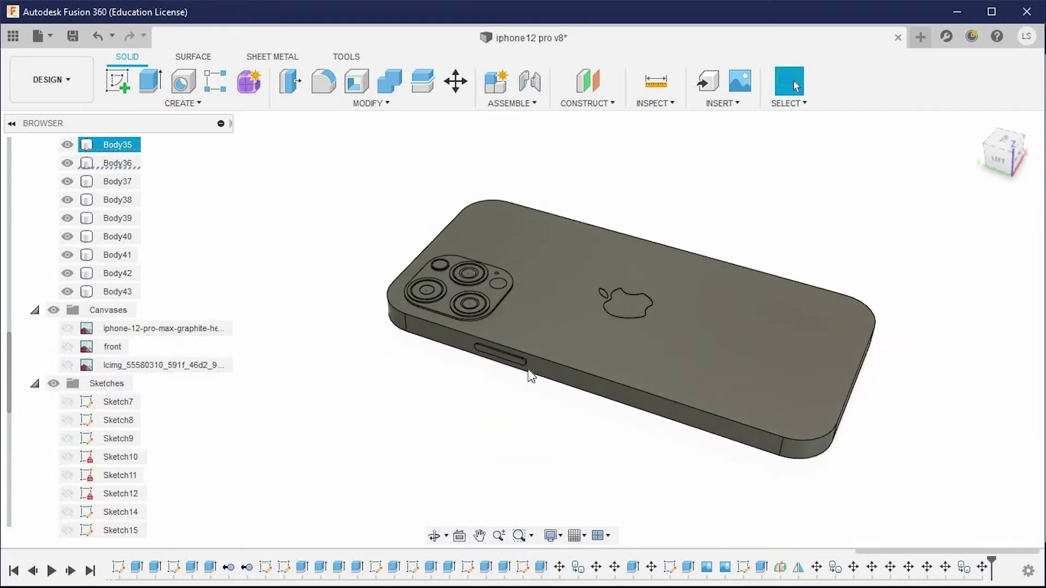
Show the iphone-12 reference canvas, hide Body12, and change the view's camera setting
{"action": "left_click", "coordinate": [67, 328]}
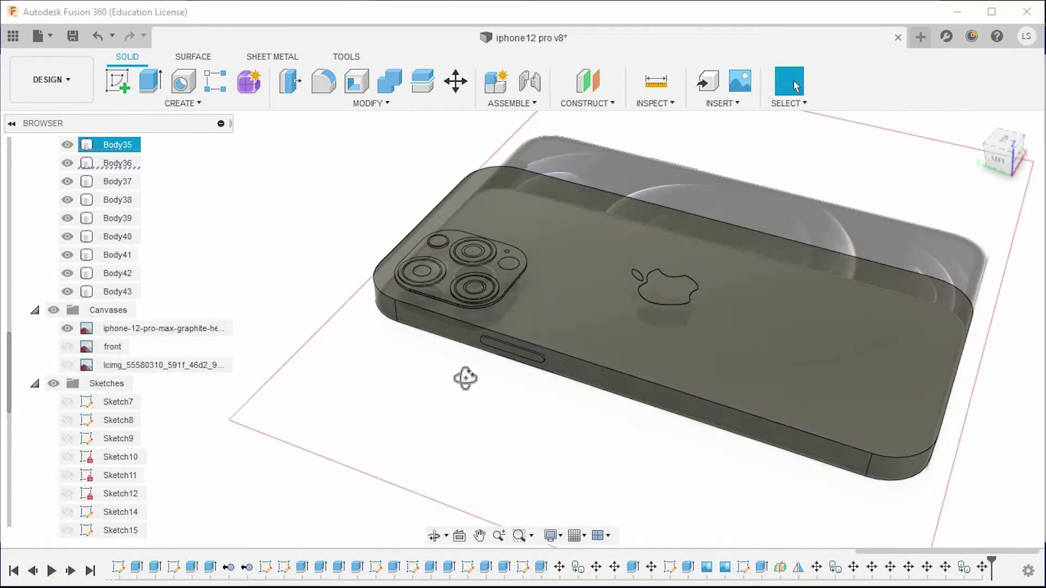
{"action": "middle_click_drag", "start_coordinate": [463, 375], "coordinate": [156, 387], "text": "shift"}
{"action": "scroll", "coordinate": [89, 245], "scroll_direction": "up", "scroll_amount": 3}
{"action": "left_click", "coordinate": [67, 236]}
{"action": "scroll", "coordinate": [382, 370], "scroll_direction": "up", "scroll_amount": 6}
{"action": "left_click", "coordinate": [556, 538]}
{"action": "mouse_move", "coordinate": [576, 481]}
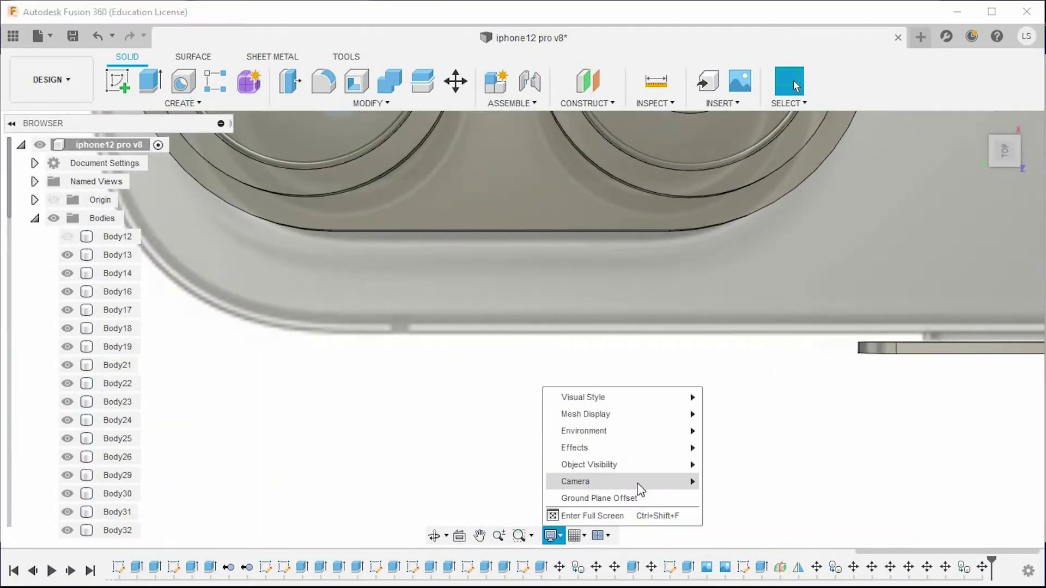
{"action": "left_click", "coordinate": [724, 481]}
{"action": "left_click", "coordinate": [117, 81]}
Sketch a small rectangle on the phone's back face at the slot edge
{"action": "left_click", "coordinate": [821, 257]}
{"action": "scroll", "coordinate": [561, 371], "scroll_direction": "up", "scroll_amount": 3}
{"action": "key", "text": "r"}
{"action": "scroll", "coordinate": [434, 264], "scroll_direction": "up", "scroll_amount": 2}
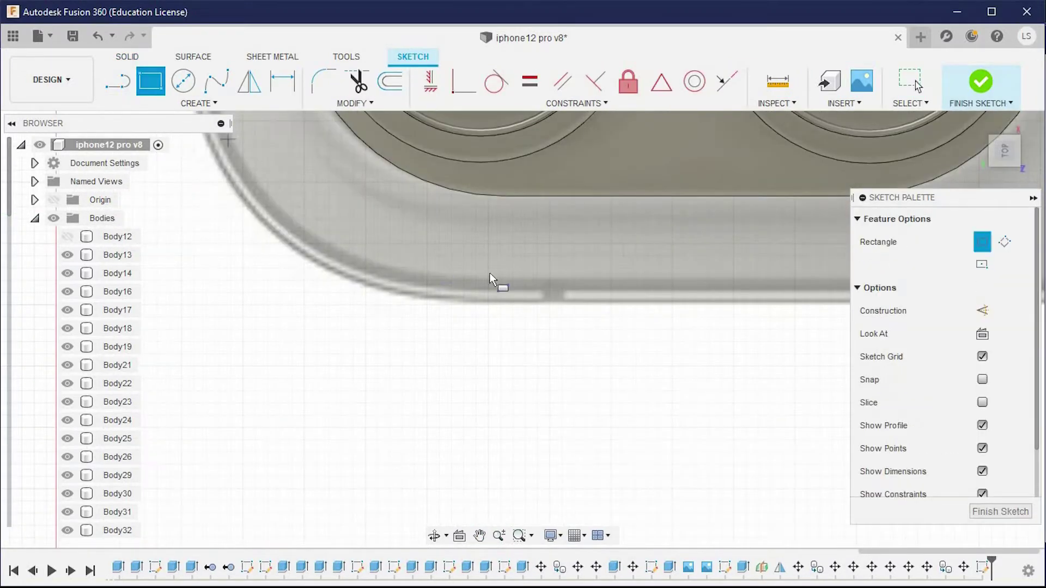
{"action": "scroll", "coordinate": [544, 284], "scroll_direction": "up", "scroll_amount": 3}
{"action": "left_click", "coordinate": [534, 278]}
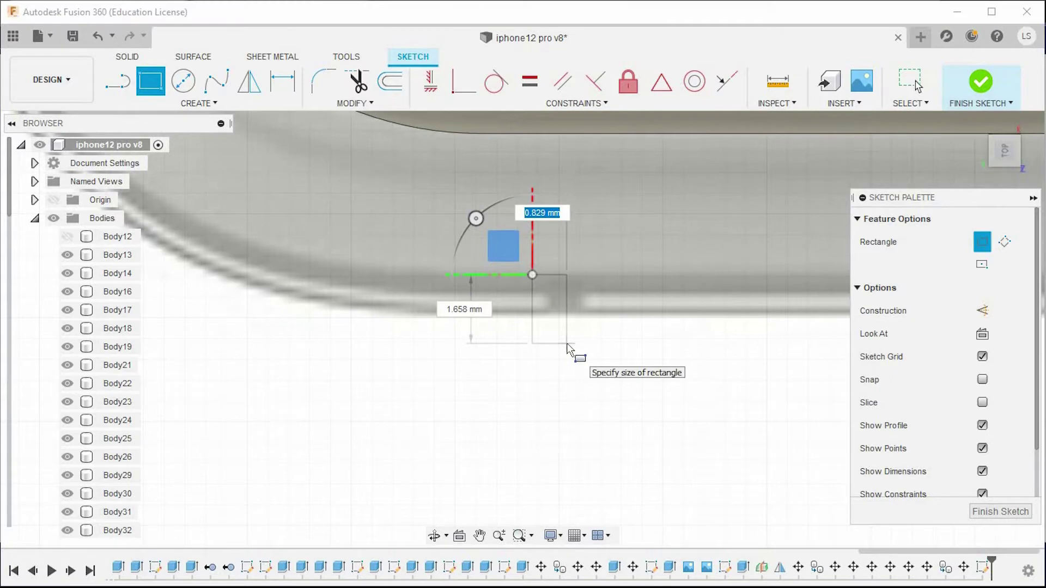
{"action": "key", "text": "Escape"}
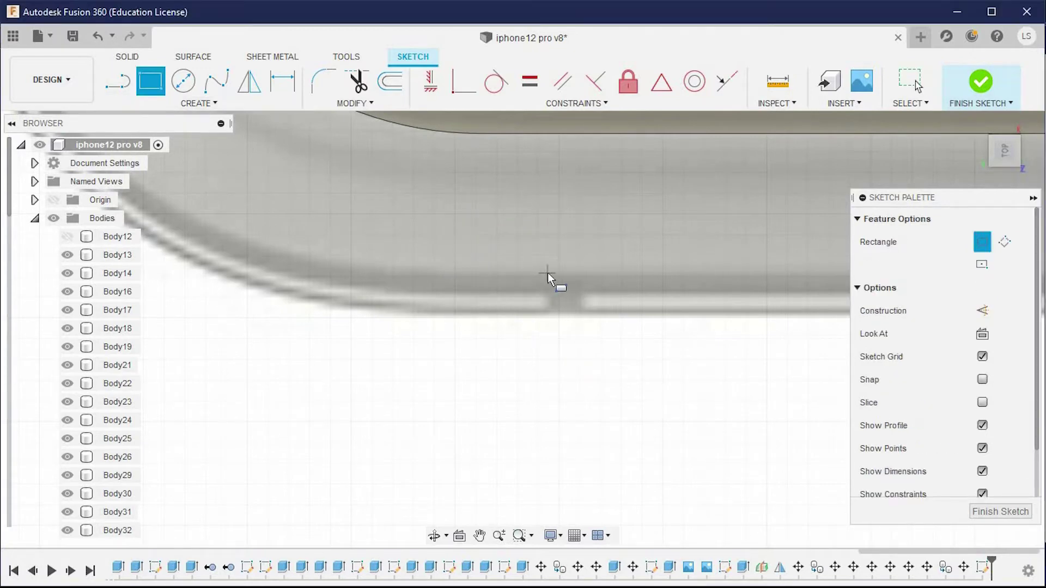
{"action": "left_click", "coordinate": [548, 273]}
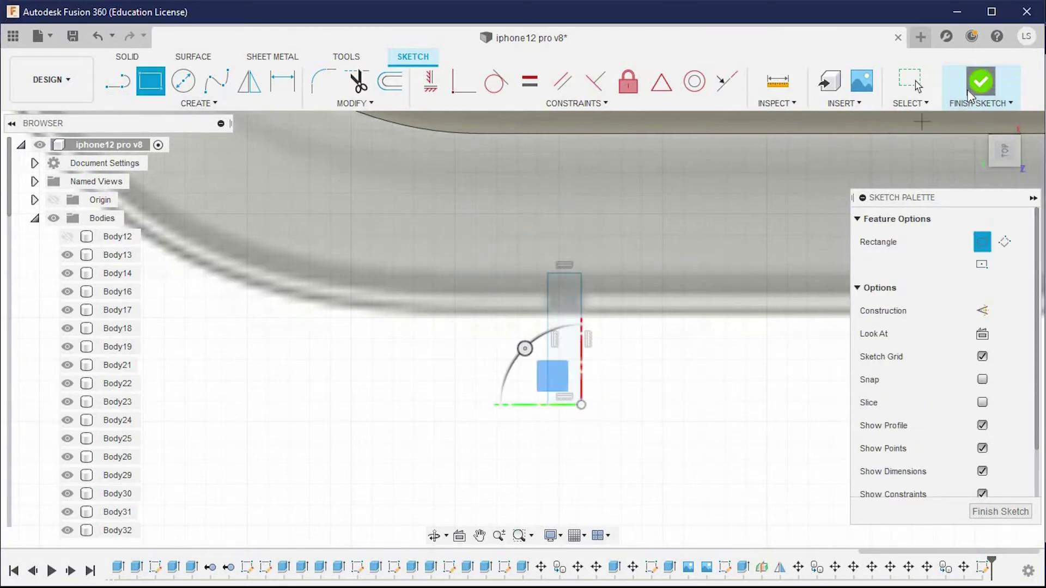
{"action": "left_click", "coordinate": [969, 97]}
Extrude the rectangle as an 8 mm cut into the edge, forming a notch
{"action": "scroll", "coordinate": [663, 393], "scroll_direction": "down", "scroll_amount": 5}
{"action": "scroll", "coordinate": [659, 402], "scroll_direction": "up", "scroll_amount": 2}
{"action": "mouse_move", "coordinate": [659, 401]}
{"action": "middle_mouse_down", "text": "shift"}
{"action": "mouse_move", "coordinate": [584, 320]}
{"action": "mouse_move", "coordinate": [654, 374]}
{"action": "middle_mouse_up", "text": "shift"}
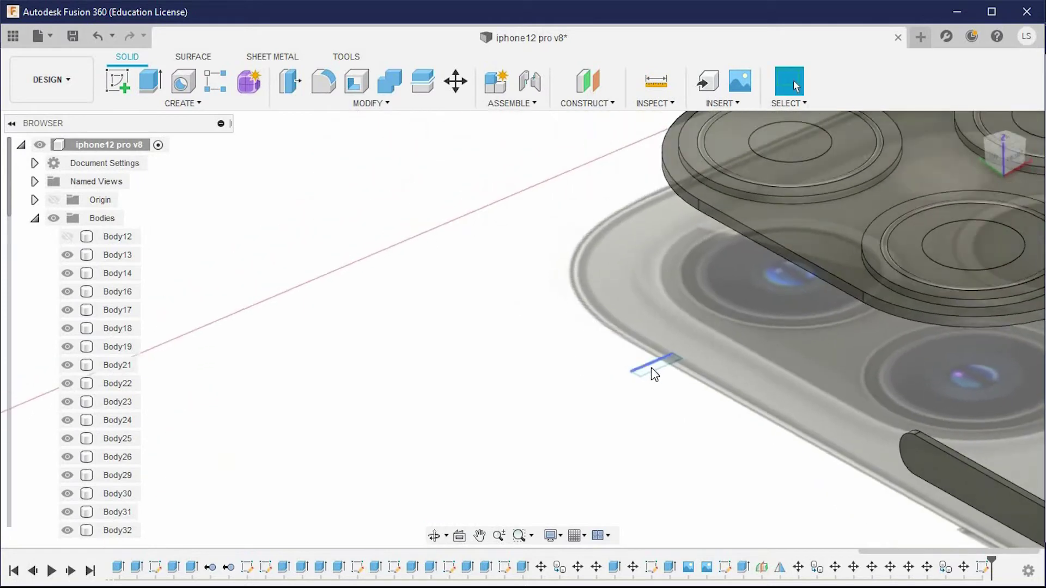
{"action": "scroll", "coordinate": [654, 374], "scroll_direction": "up", "scroll_amount": 4}
{"action": "scroll", "coordinate": [81, 313], "scroll_direction": "down", "scroll_amount": 2}
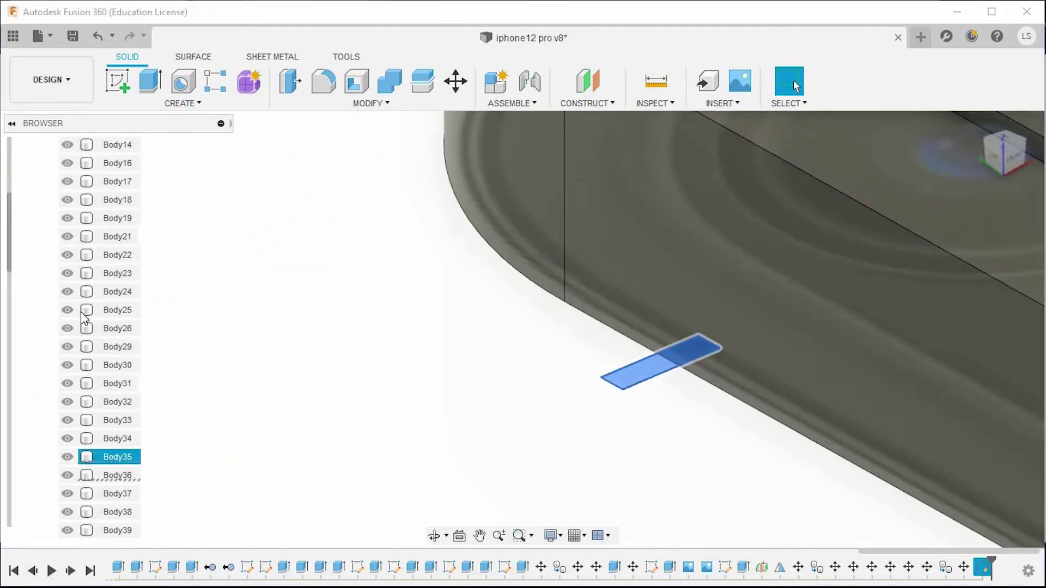
{"action": "left_click", "coordinate": [68, 420]}
{"action": "left_click", "coordinate": [151, 89]}
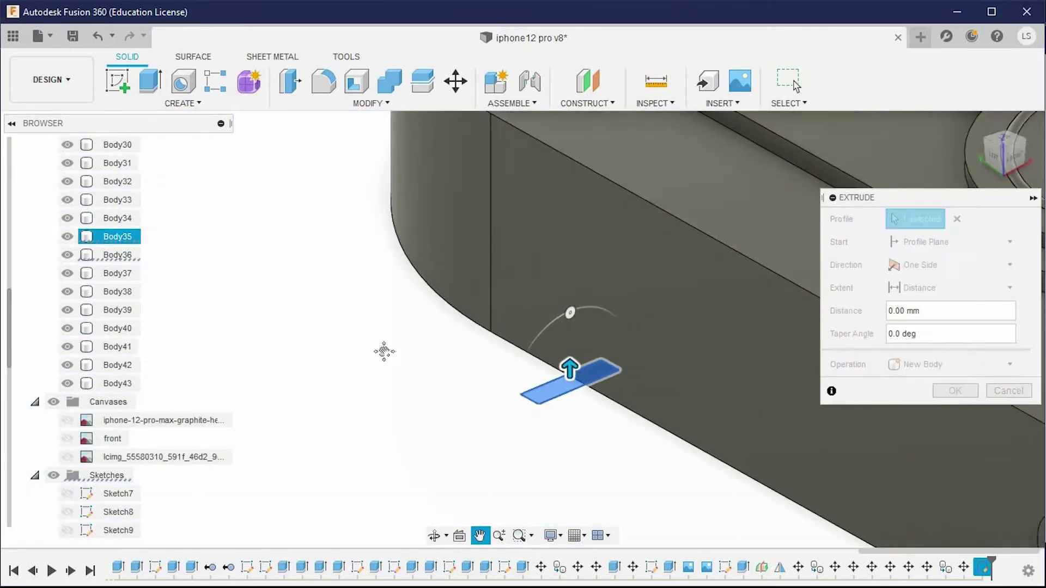
{"action": "middle_click_drag", "start_coordinate": [400, 365], "coordinate": [529, 257], "text": "shift"}
{"action": "type", "text": "4"}
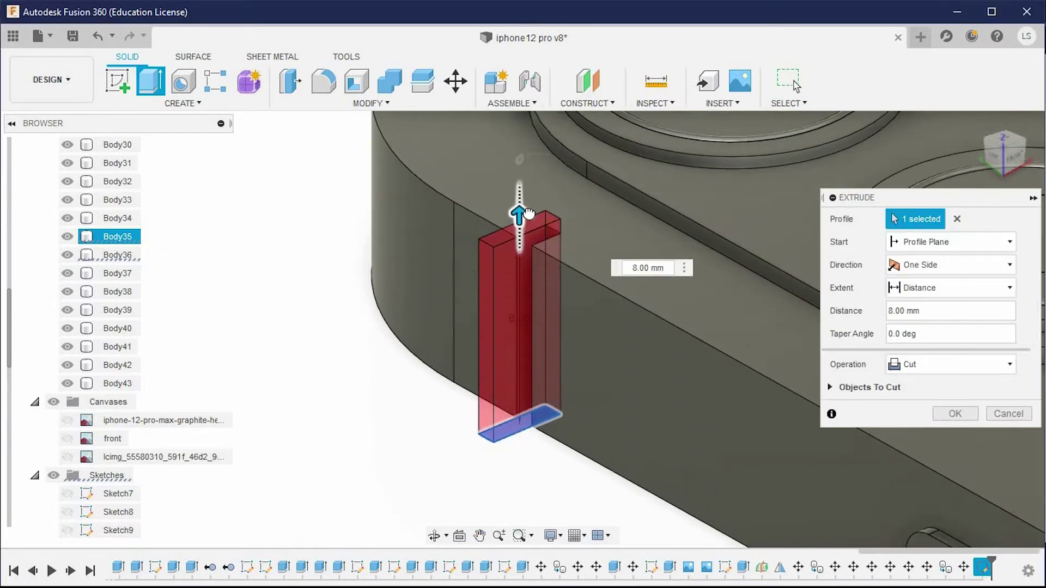
{"action": "scroll", "coordinate": [441, 352], "scroll_direction": "down", "scroll_amount": 2}
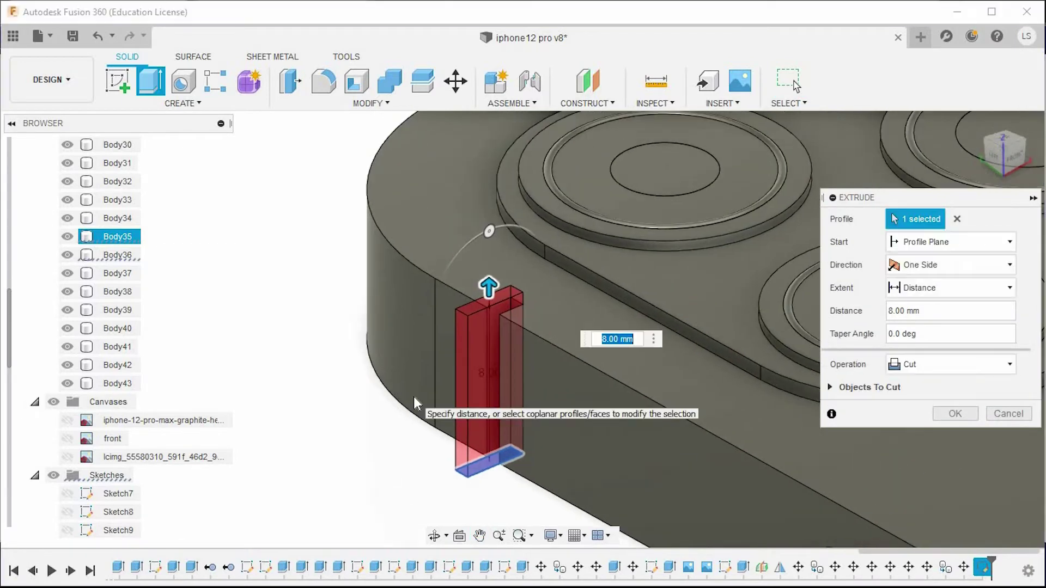
{"action": "left_click", "coordinate": [948, 415]}
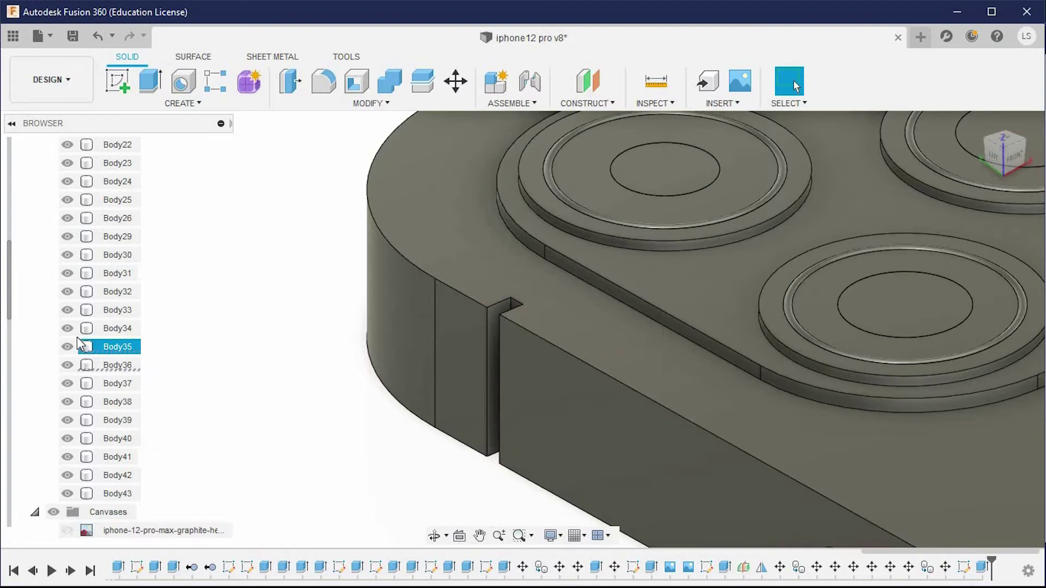
{"action": "left_click", "coordinate": [67, 420]}
{"action": "mouse_move", "coordinate": [367, 461]}
{"action": "middle_mouse_down", "text": "shift"}
{"action": "mouse_move", "coordinate": [362, 476]}
{"action": "mouse_move", "coordinate": [317, 327]}
{"action": "mouse_move", "coordinate": [345, 408]}
{"action": "mouse_move", "coordinate": [330, 406]}
{"action": "middle_mouse_up", "text": "shift"}
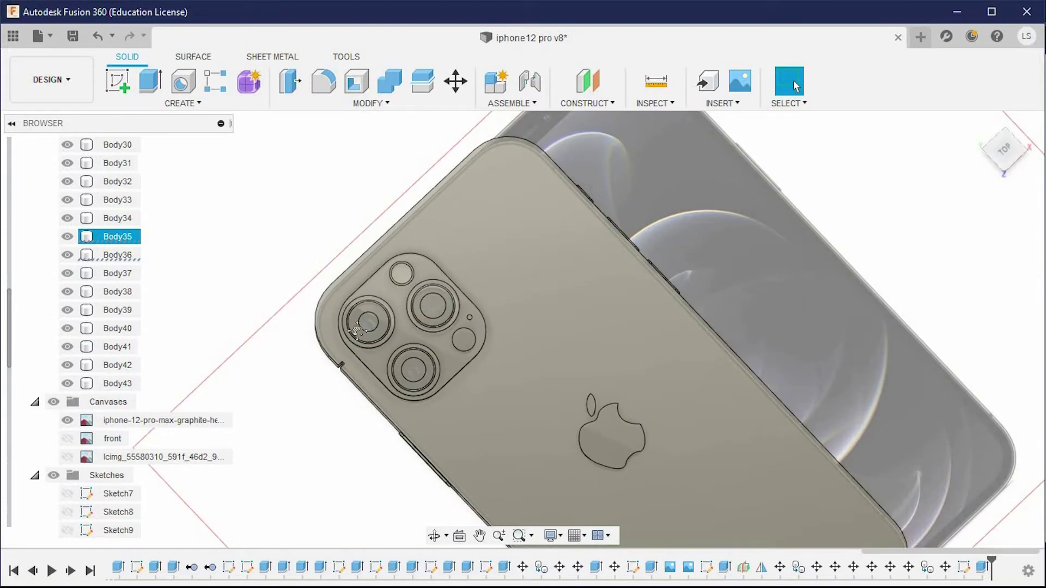
Make Sketch28 visible from a low side view and select its rectangle profile
{"action": "scroll", "coordinate": [342, 364], "scroll_direction": "down", "scroll_amount": 2}
{"action": "scroll", "coordinate": [367, 324], "scroll_direction": "up", "scroll_amount": 5}
{"action": "mouse_move", "coordinate": [369, 287]}
{"action": "middle_mouse_down", "text": "shift"}
{"action": "mouse_move", "coordinate": [387, 253]}
{"action": "mouse_move", "coordinate": [427, 327]}
{"action": "mouse_move", "coordinate": [401, 341]}
{"action": "mouse_move", "coordinate": [384, 372]}
{"action": "middle_mouse_up", "text": "shift"}
{"action": "scroll", "coordinate": [104, 386], "scroll_direction": "down", "scroll_amount": 5}
{"action": "left_click", "coordinate": [67, 493]}
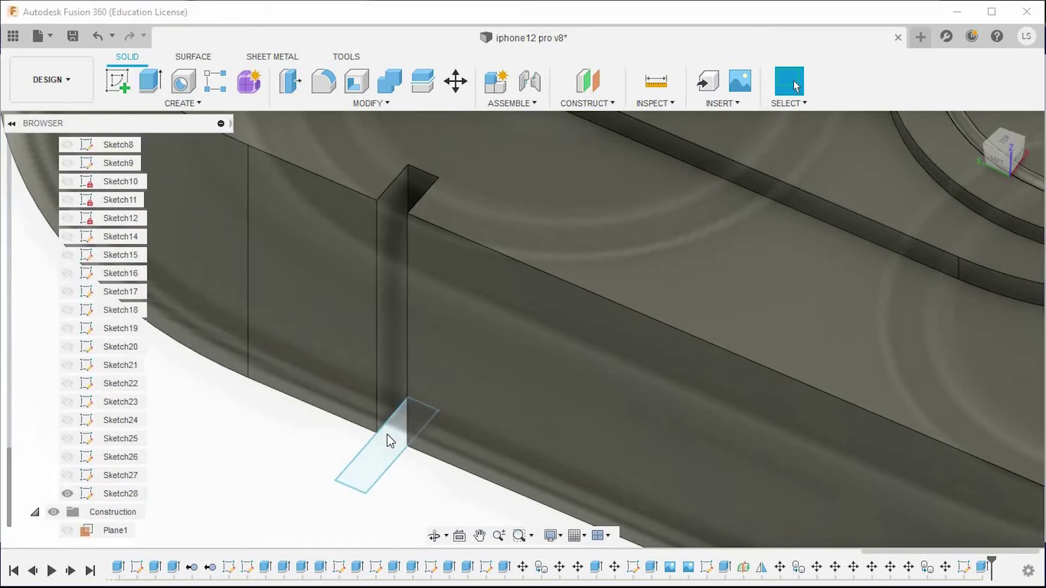
{"action": "left_click", "coordinate": [374, 432]}
Extrude the Sketch28 profile 7.4 mm as a new body, forming the pillar
{"action": "left_click", "coordinate": [151, 83]}
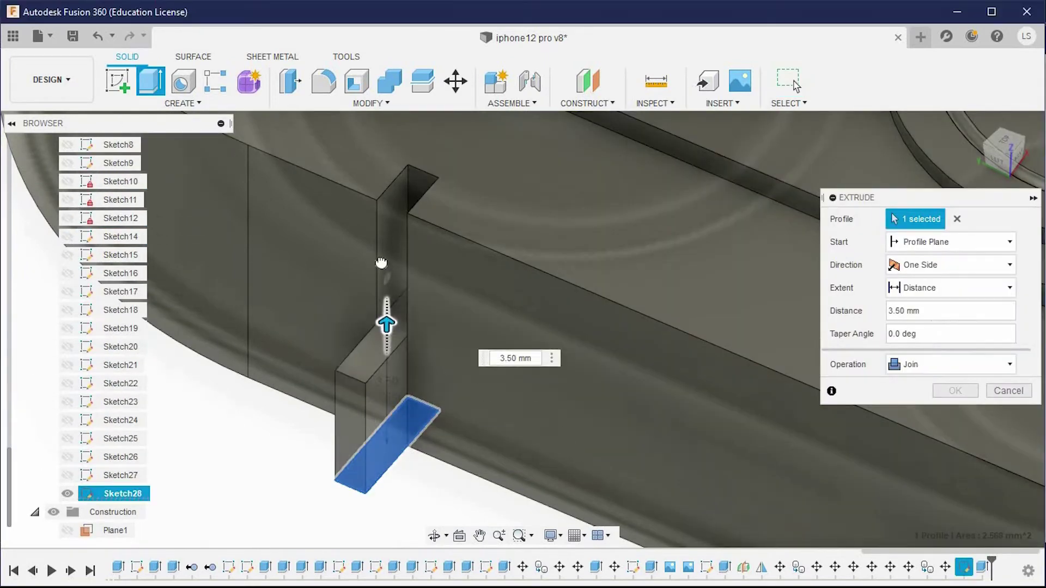
{"action": "left_click_drag", "start_coordinate": [376, 208], "coordinate": [381, 203]}
{"action": "scroll", "coordinate": [404, 256], "scroll_direction": "up", "scroll_amount": 2}
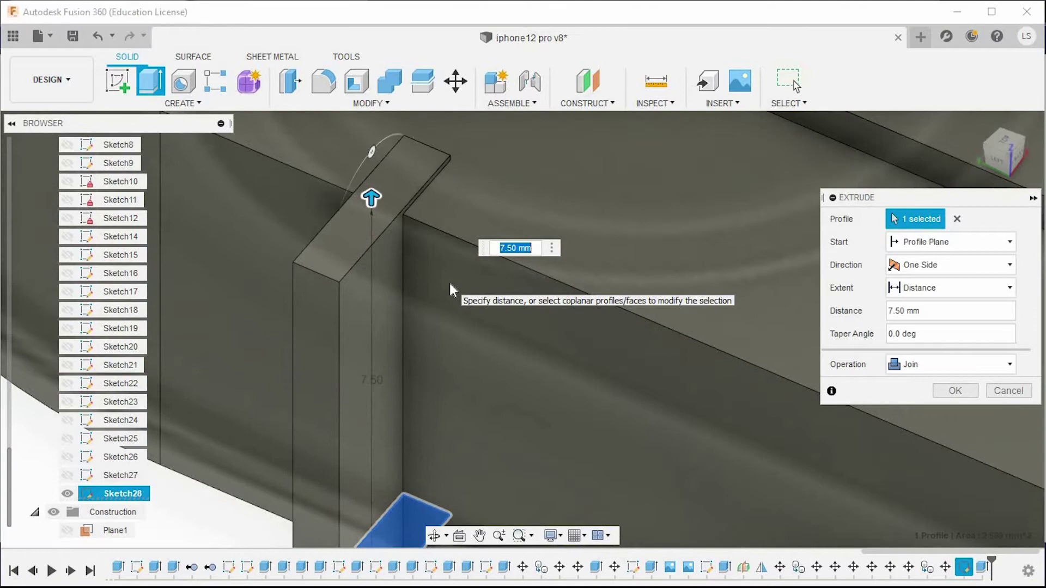
{"action": "scroll", "coordinate": [451, 290], "scroll_direction": "down", "scroll_amount": 3}
{"action": "scroll", "coordinate": [430, 335], "scroll_direction": "up", "scroll_amount": 3}
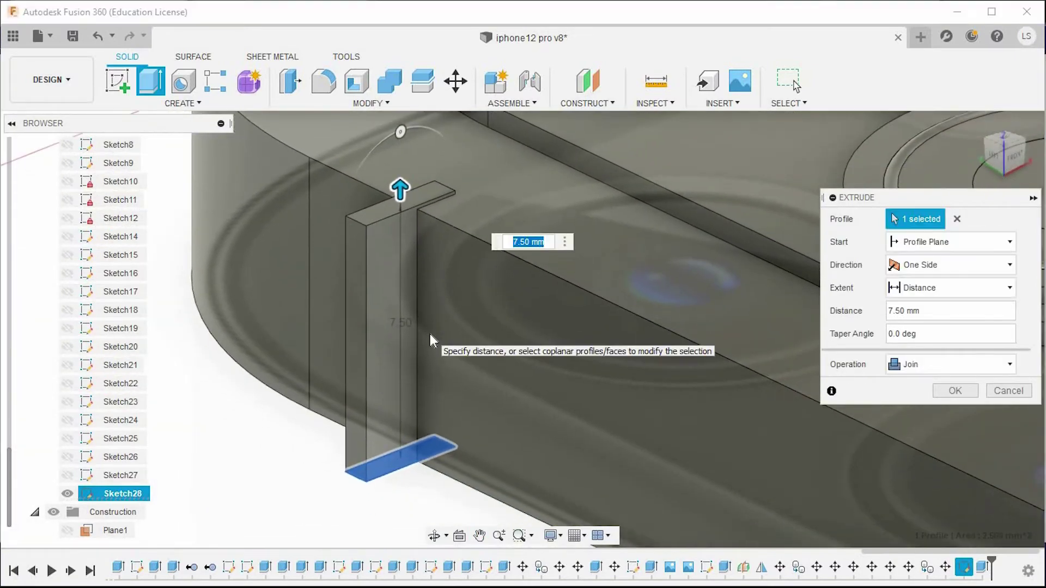
{"action": "type", "text": "7.5"}
{"action": "mouse_move", "coordinate": [430, 335]}
{"action": "middle_mouse_down", "text": "shift"}
{"action": "mouse_move", "coordinate": [494, 346]}
{"action": "mouse_move", "coordinate": [456, 369]}
{"action": "mouse_move", "coordinate": [408, 202]}
{"action": "middle_mouse_up", "text": "shift"}
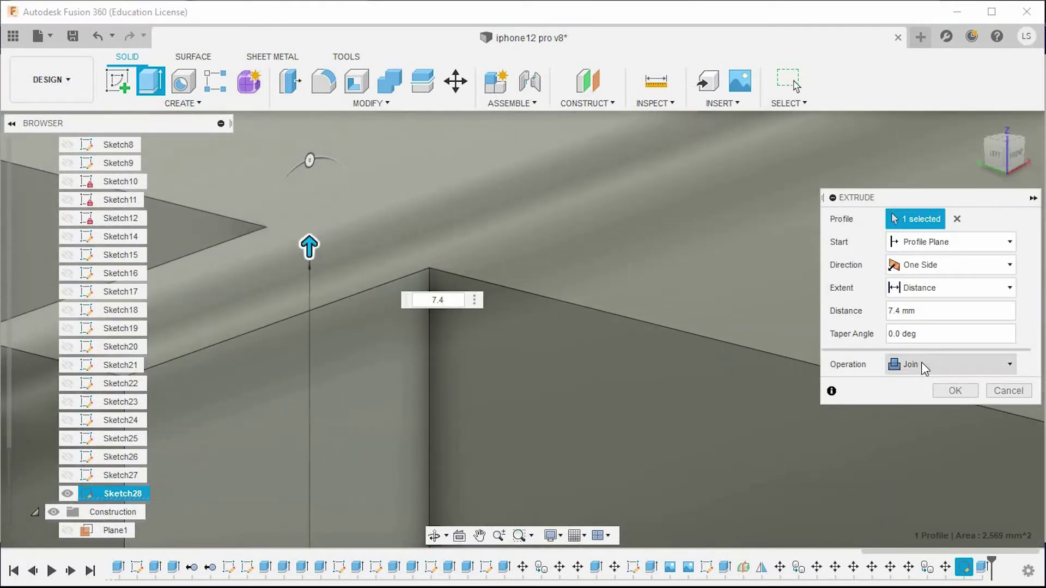
{"action": "left_click", "coordinate": [951, 435]}
{"action": "key", "text": "Return"}
{"action": "middle_click_drag", "start_coordinate": [547, 350], "coordinate": [522, 413], "text": "shift"}
{"action": "scroll", "coordinate": [440, 339], "scroll_direction": "up", "scroll_amount": 3}
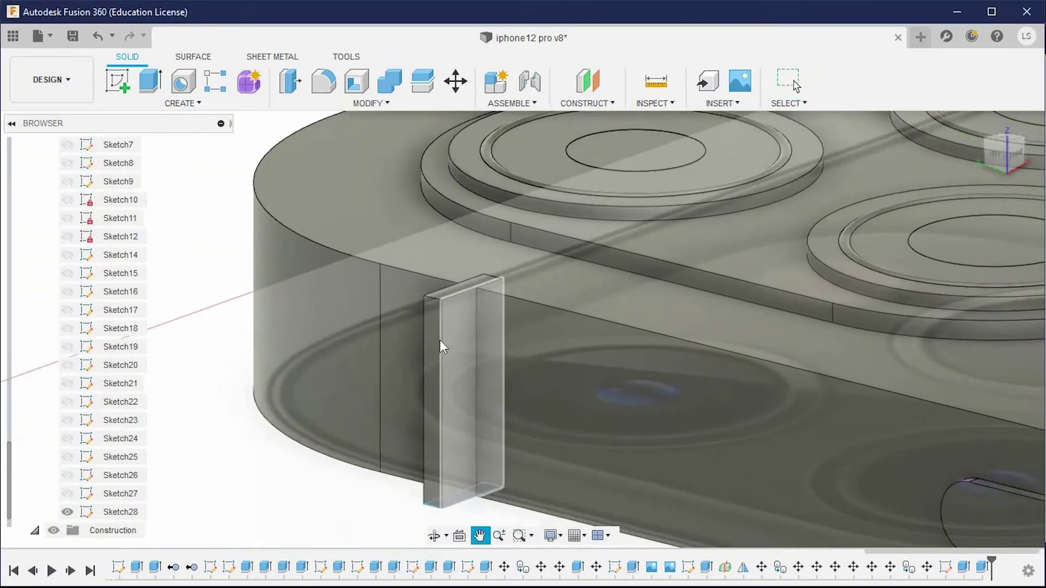
Cut the pillar's side face in by 1.80 mm
{"action": "left_click", "coordinate": [425, 344]}
{"action": "key", "text": "e"}
{"action": "left_click_drag", "start_coordinate": [417, 346], "coordinate": [498, 316]}
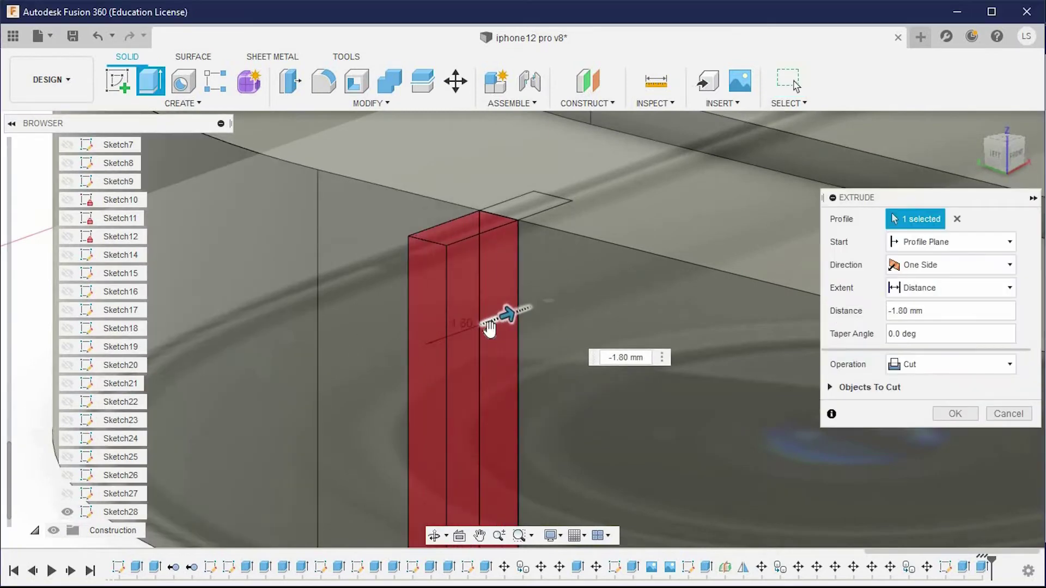
{"action": "scroll", "coordinate": [97, 327], "scroll_direction": "up", "scroll_amount": 5}
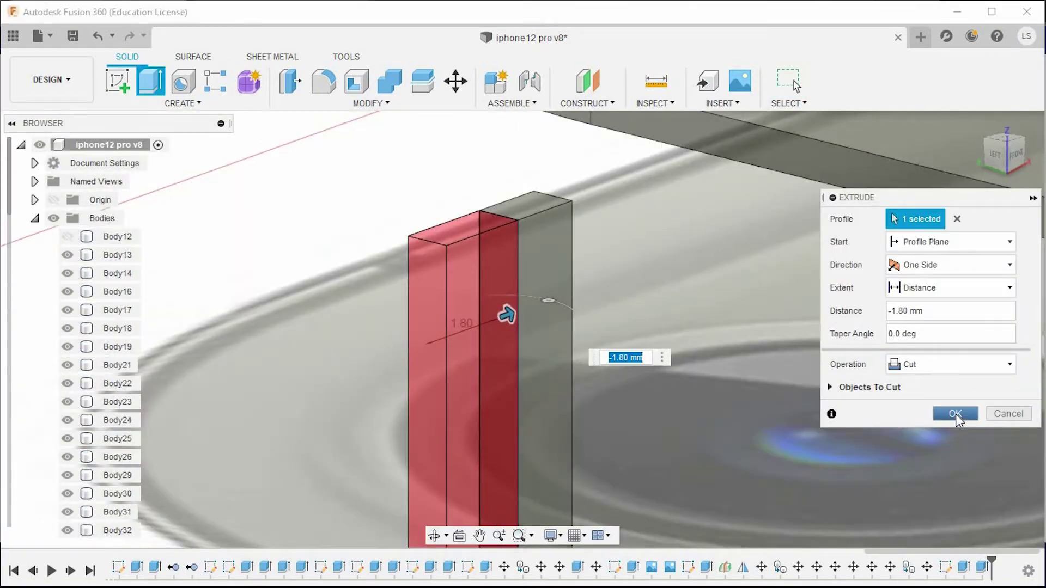
{"action": "left_click", "coordinate": [955, 414]}
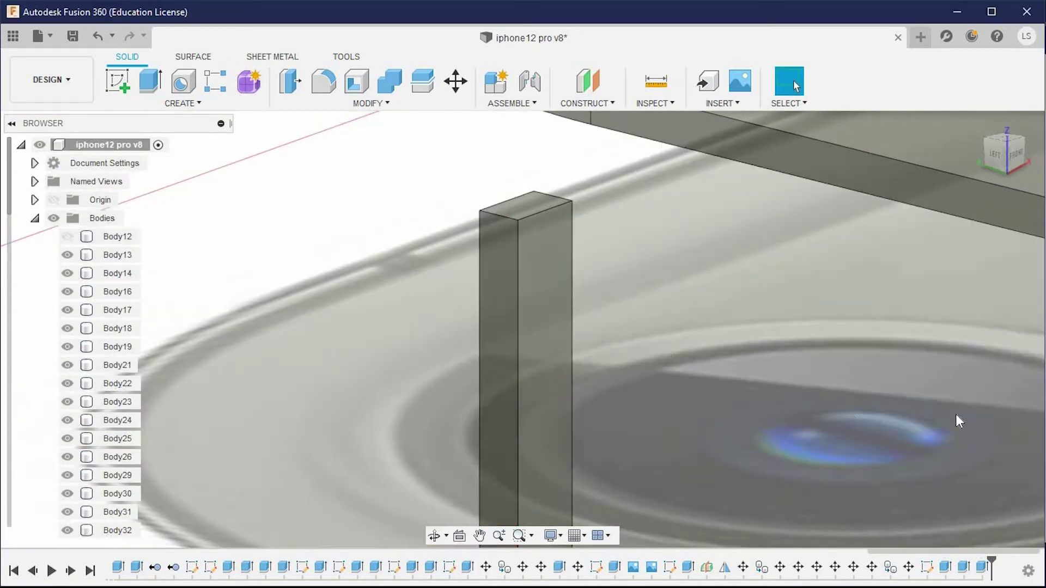
Hide Body13, show Body12, and measure the pillar's edge length and gap
{"action": "left_click", "coordinate": [67, 255]}
{"action": "left_click", "coordinate": [67, 236]}
{"action": "scroll", "coordinate": [70, 267], "scroll_direction": "down", "scroll_amount": 5}
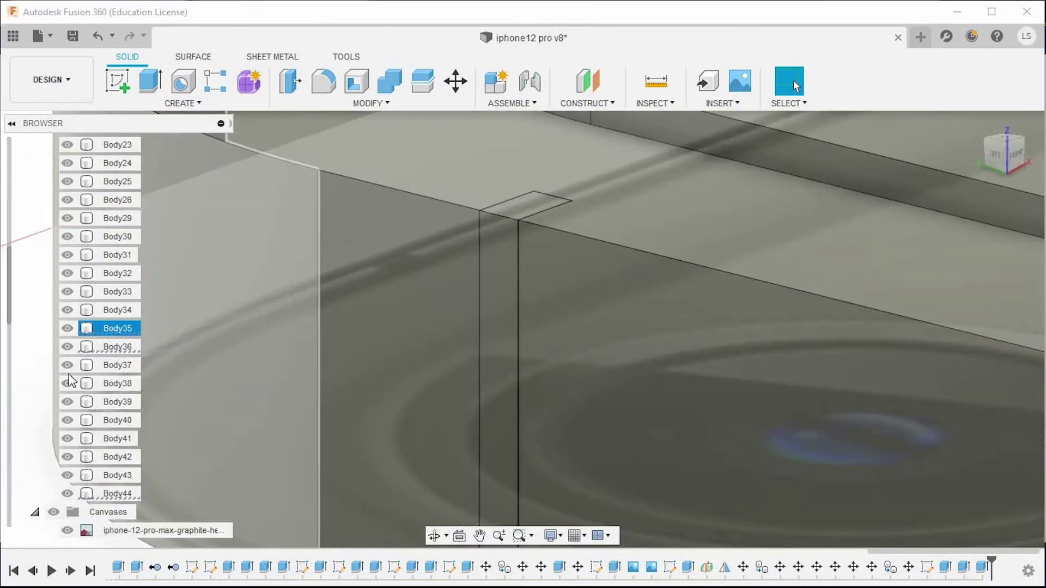
{"action": "scroll", "coordinate": [215, 426], "scroll_direction": "up", "scroll_amount": 3}
{"action": "left_click", "coordinate": [656, 82]}
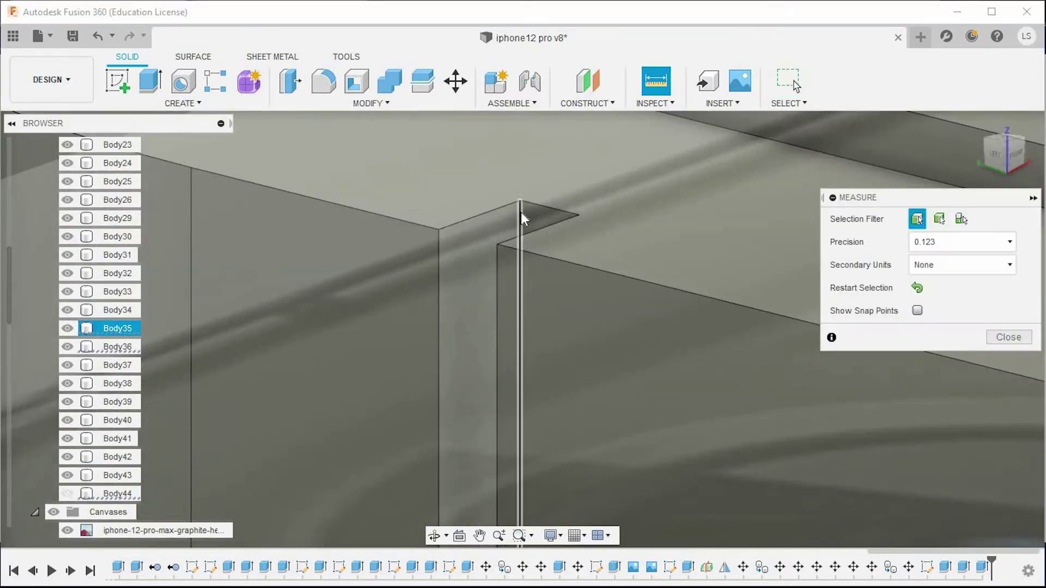
{"action": "left_click", "coordinate": [522, 217]}
{"action": "left_click", "coordinate": [1008, 511]}
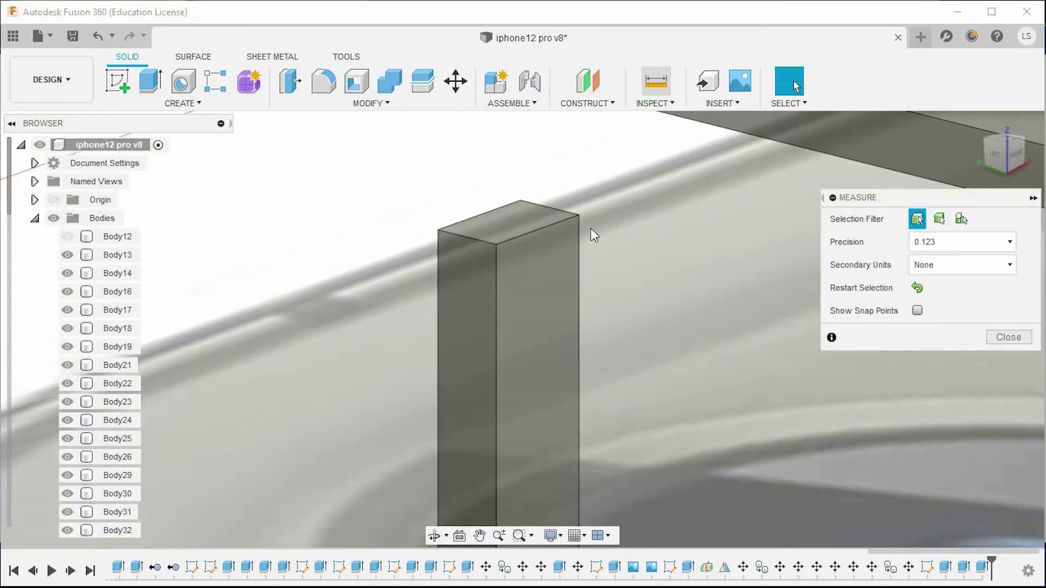
{"action": "left_click", "coordinate": [497, 297]}
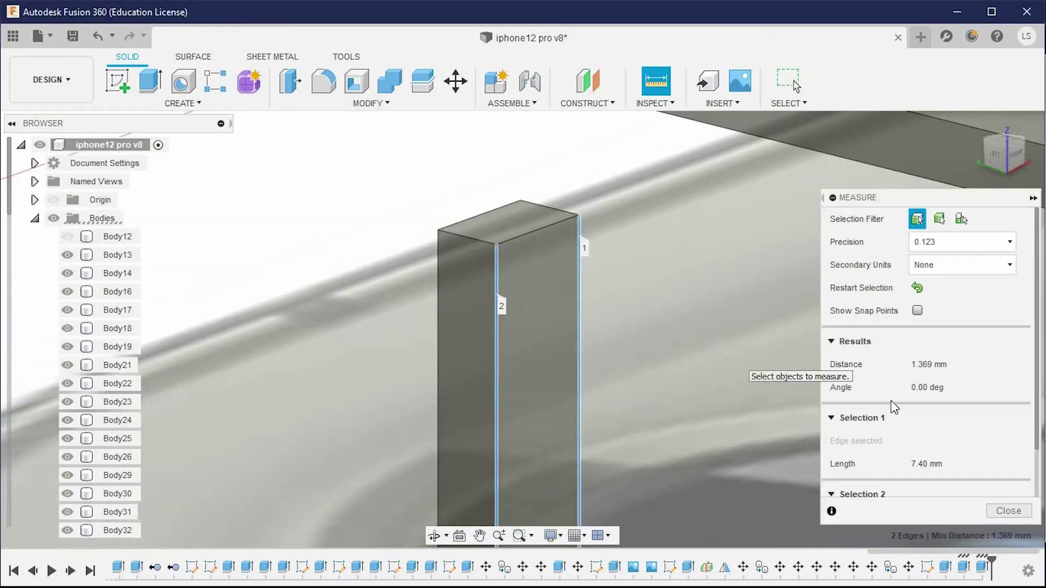
{"action": "left_click", "coordinate": [1009, 511]}
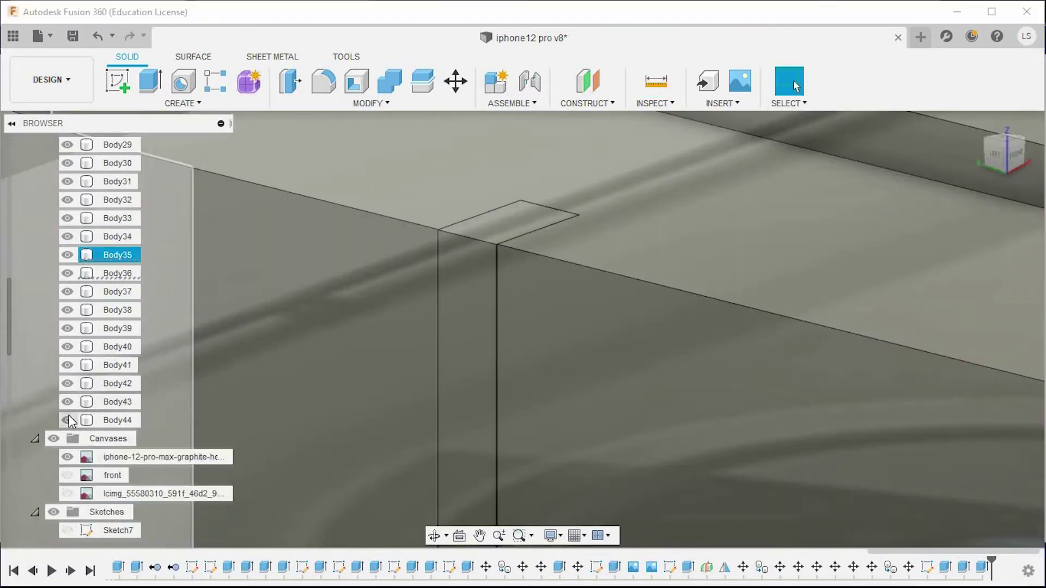
With Body44 hidden, extrude the vertical face 1.357 mm as a new body
{"action": "left_click", "coordinate": [67, 420]}
{"action": "left_click", "coordinate": [537, 226]}
{"action": "left_click", "coordinate": [151, 82]}
{"action": "type", "text": "1.357"}
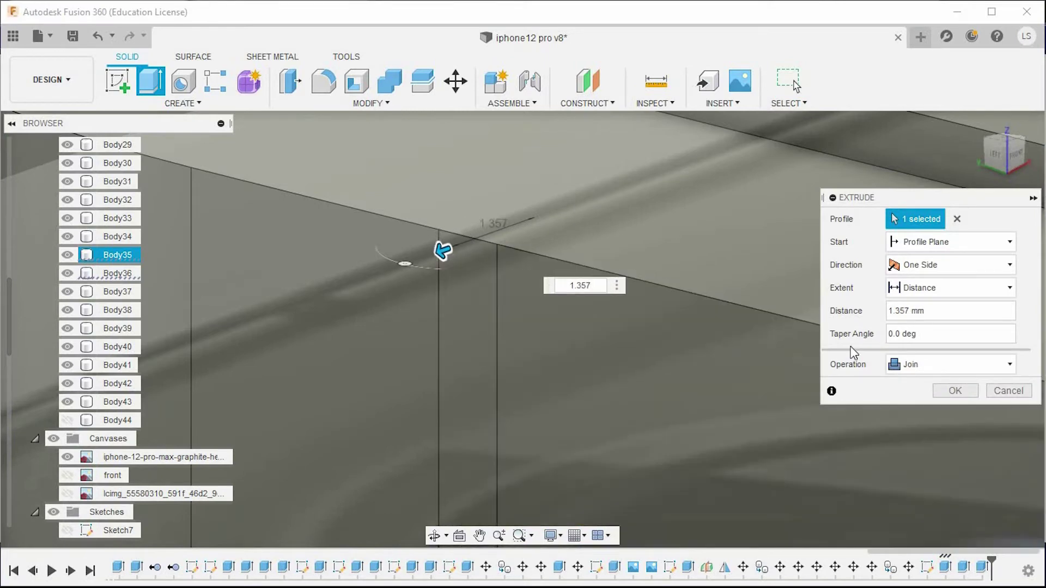
{"action": "left_click", "coordinate": [956, 436]}
{"action": "left_click", "coordinate": [967, 393]}
{"action": "scroll", "coordinate": [696, 350], "scroll_direction": "down", "scroll_amount": 3}
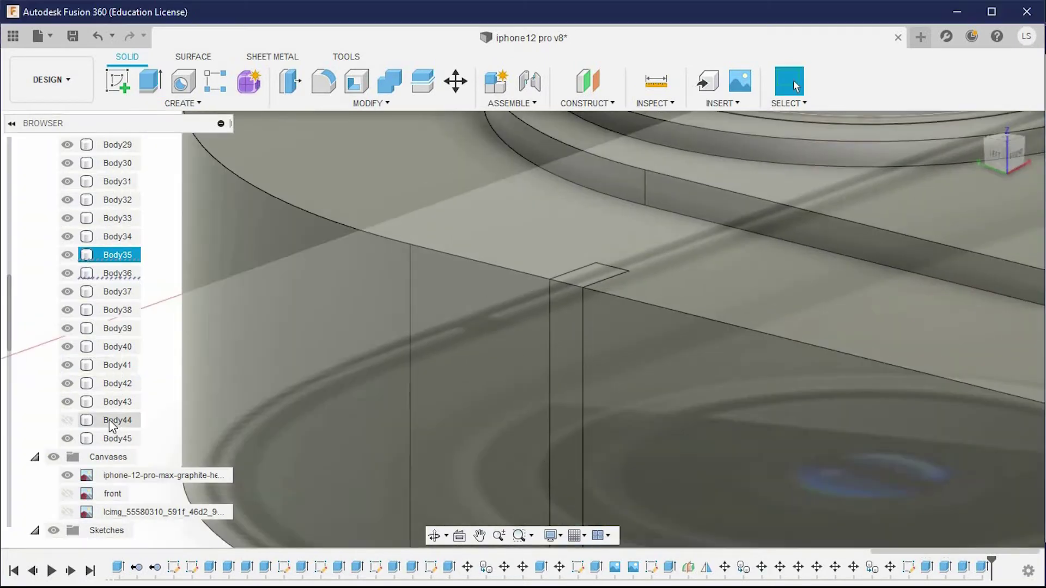
{"action": "right_click", "coordinate": [116, 424]}
Remove Body44 from the design
{"action": "left_click", "coordinate": [163, 294]}
{"action": "scroll", "coordinate": [393, 424], "scroll_direction": "up", "scroll_amount": 5}
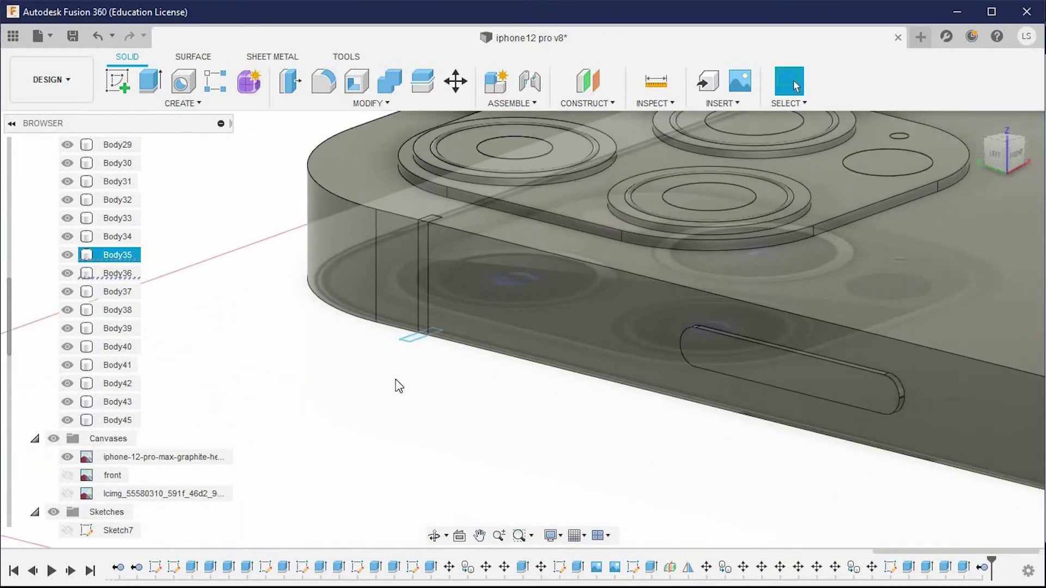
{"action": "middle_click_drag", "start_coordinate": [393, 424], "coordinate": [410, 351], "text": "shift"}
{"action": "scroll", "coordinate": [361, 396], "scroll_direction": "up", "scroll_amount": 2}
{"action": "scroll", "coordinate": [361, 396], "scroll_direction": "down", "scroll_amount": 4}
Mirror Body45 across Plane1 onto the phone's opposite side
{"action": "left_click", "coordinate": [117, 420]}
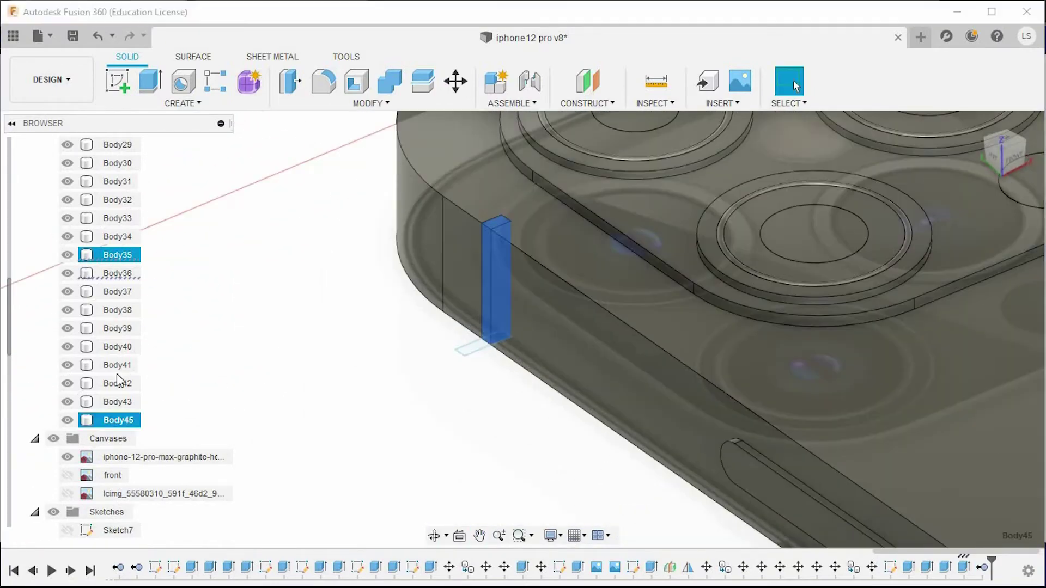
{"action": "scroll", "coordinate": [97, 426], "scroll_direction": "down", "scroll_amount": 4}
{"action": "left_click", "coordinate": [69, 530]}
{"action": "scroll", "coordinate": [425, 327], "scroll_direction": "up", "scroll_amount": 3}
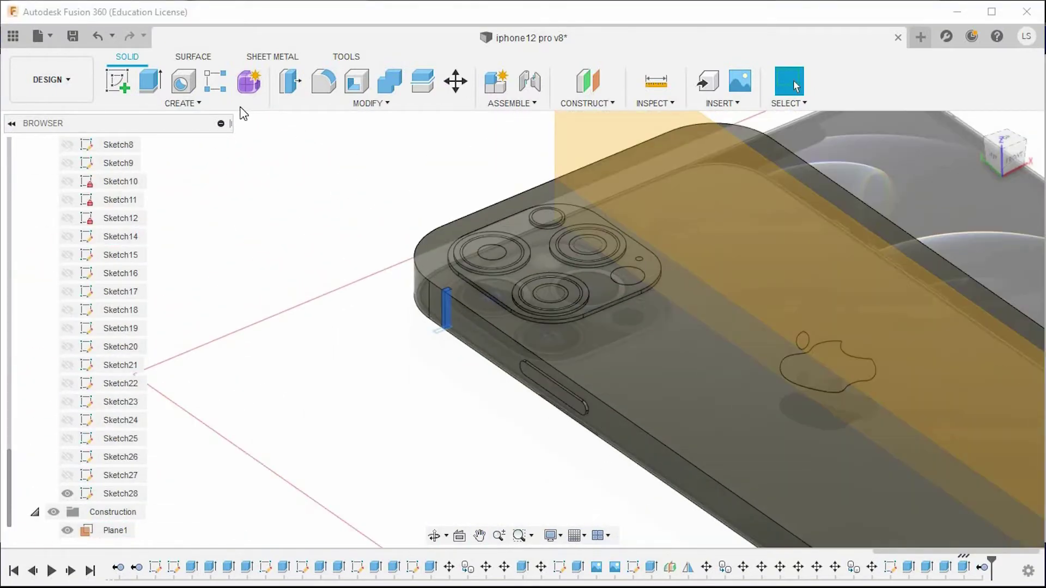
{"action": "left_click", "coordinate": [133, 351]}
{"action": "left_click", "coordinate": [731, 229]}
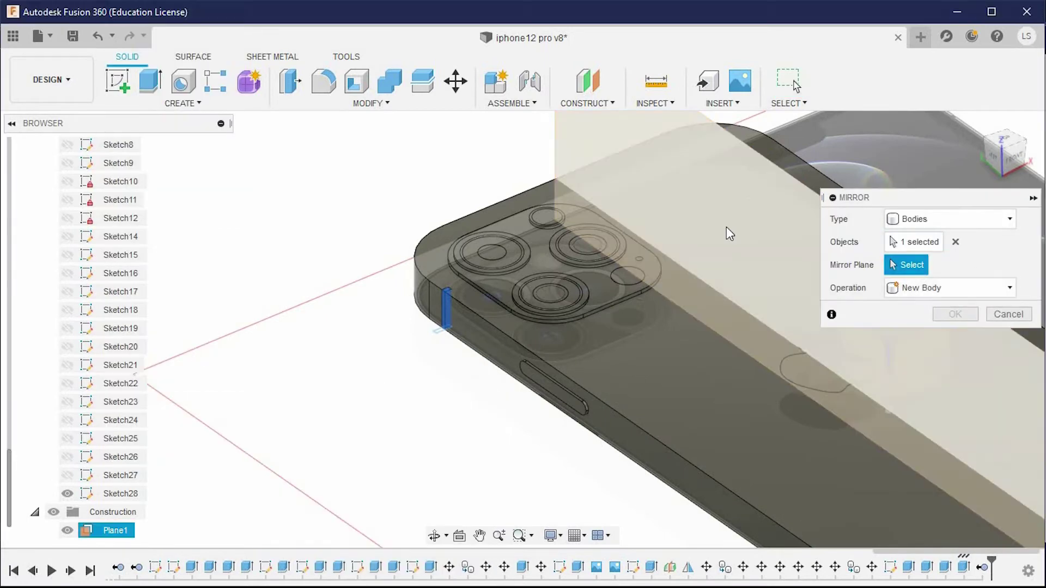
{"action": "scroll", "coordinate": [850, 277], "scroll_direction": "up", "scroll_amount": 2}
{"action": "left_click", "coordinate": [956, 314]}
{"action": "scroll", "coordinate": [643, 326], "scroll_direction": "down", "scroll_amount": 2}
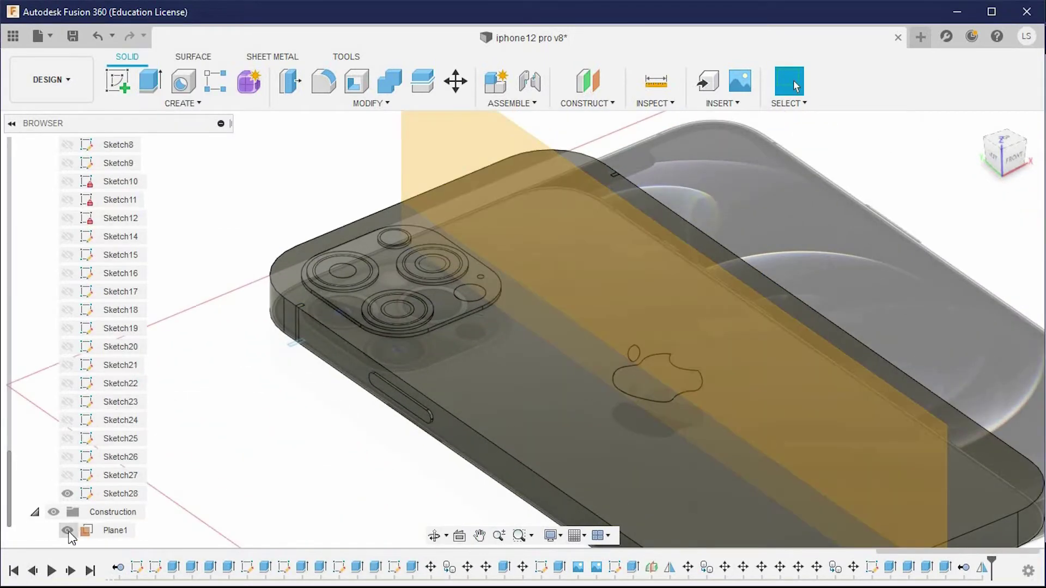
Hide Plane1 and the graphite reference image
{"action": "left_click", "coordinate": [67, 531]}
{"action": "middle_click_drag", "start_coordinate": [71, 491], "coordinate": [122, 331], "text": "shift"}
{"action": "scroll", "coordinate": [122, 331], "scroll_direction": "up", "scroll_amount": 5}
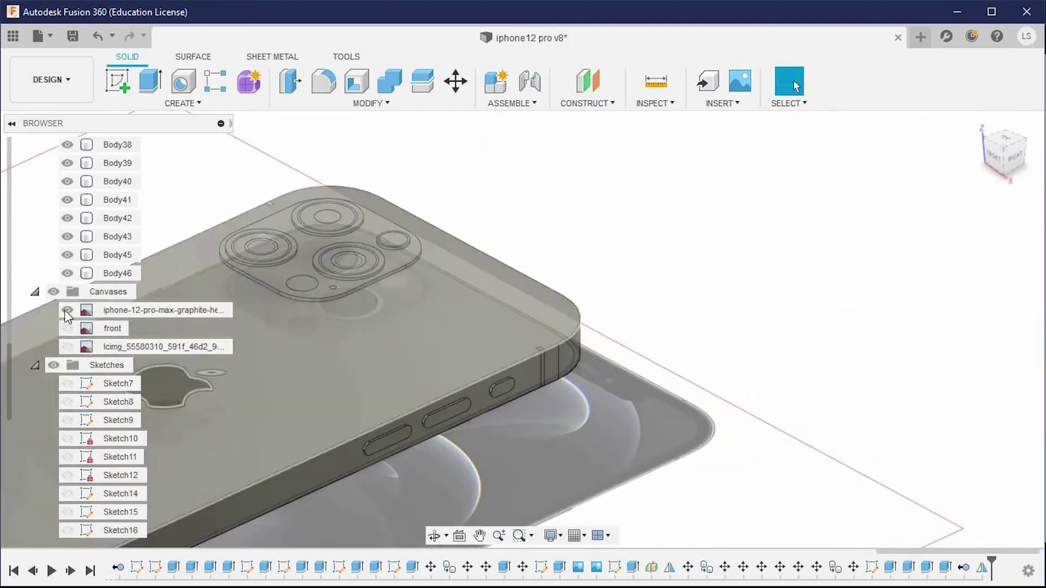
{"action": "left_click", "coordinate": [66, 310]}
{"action": "scroll", "coordinate": [538, 351], "scroll_direction": "down", "scroll_amount": 5}
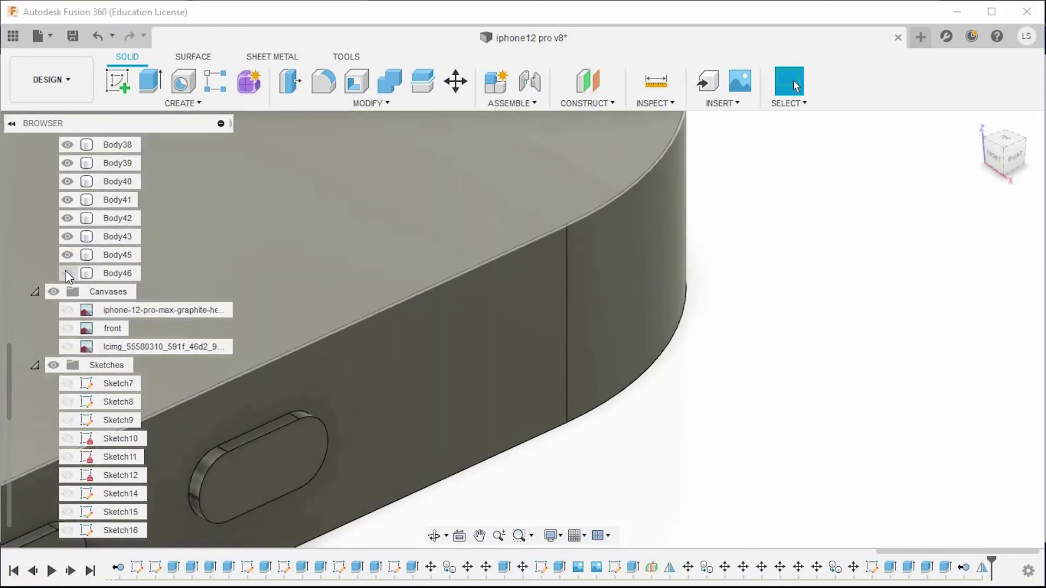
Show the mirrored Body46 and start a Move/Copy on it
{"action": "left_click", "coordinate": [66, 273]}
{"action": "scroll", "coordinate": [576, 415], "scroll_direction": "up", "scroll_amount": 3}
{"action": "scroll", "coordinate": [71, 287], "scroll_direction": "up", "scroll_amount": 1}
{"action": "left_click", "coordinate": [71, 291]}
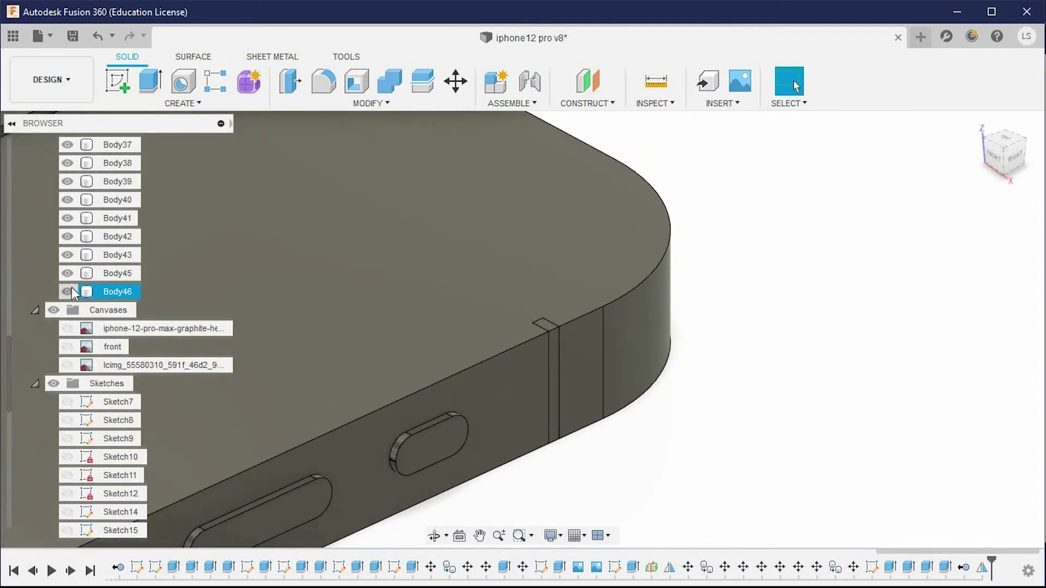
{"action": "left_click", "coordinate": [463, 87]}
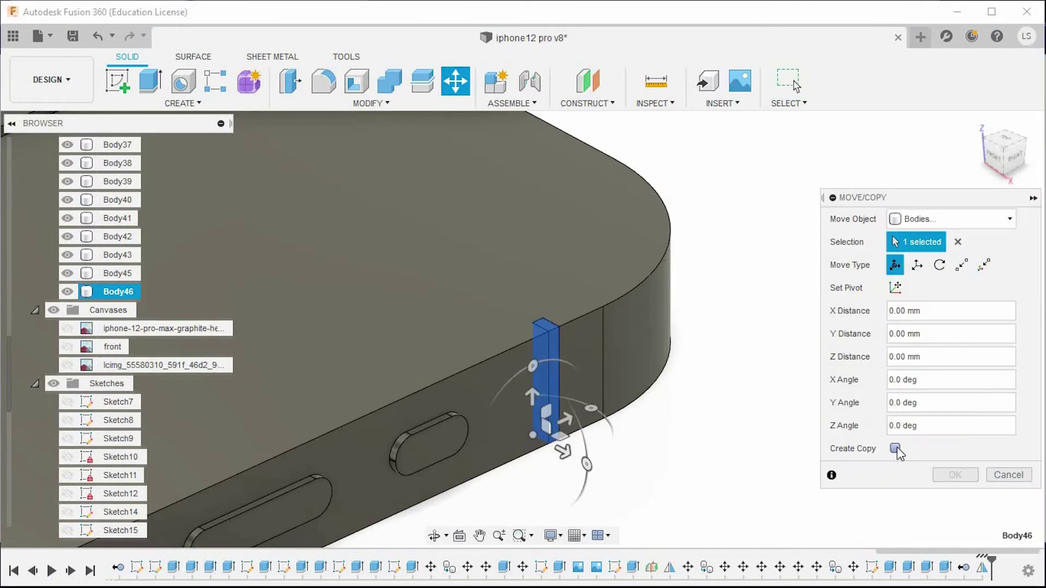
Raise a copy of the post and cut its top face down through the phone edge
{"action": "left_click", "coordinate": [951, 475]}
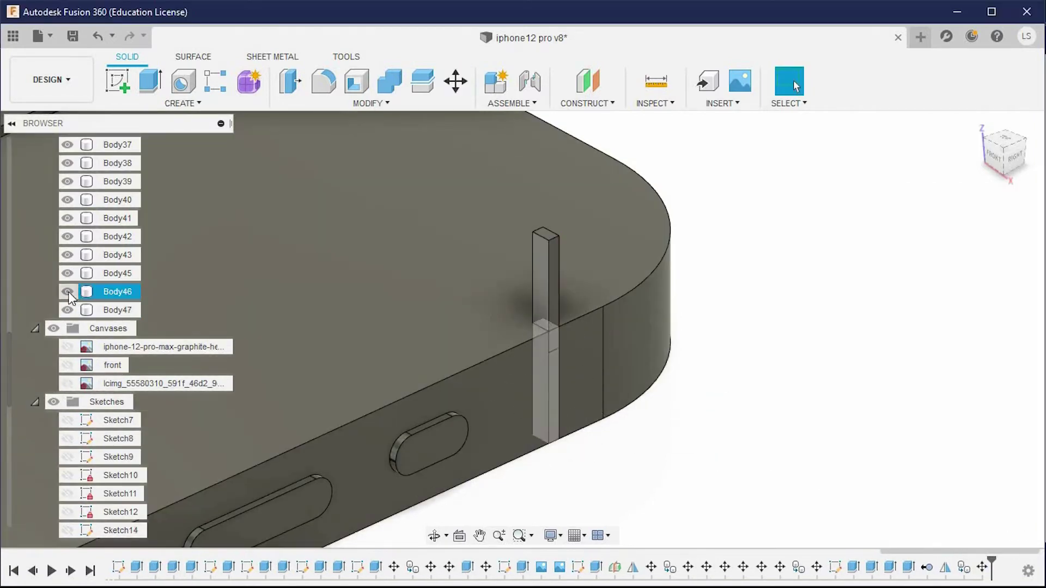
{"action": "left_click", "coordinate": [67, 292]}
{"action": "left_click", "coordinate": [556, 279]}
{"action": "scroll", "coordinate": [556, 279], "scroll_direction": "up", "scroll_amount": 2}
{"action": "left_click", "coordinate": [523, 205]}
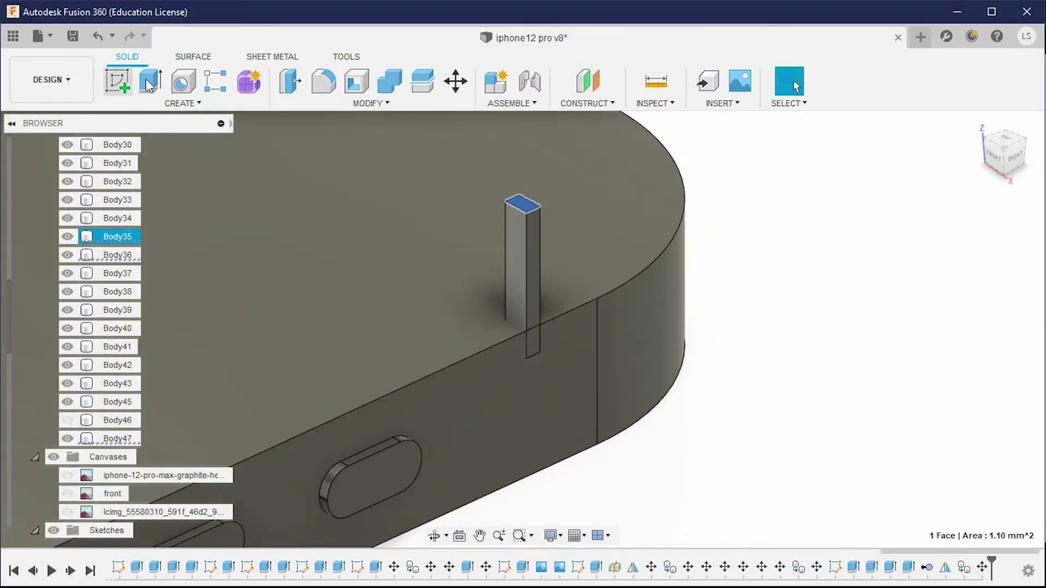
{"action": "left_click", "coordinate": [137, 87]}
{"action": "left_click_drag", "start_coordinate": [525, 196], "coordinate": [525, 480]}
{"action": "key", "text": "Return"}
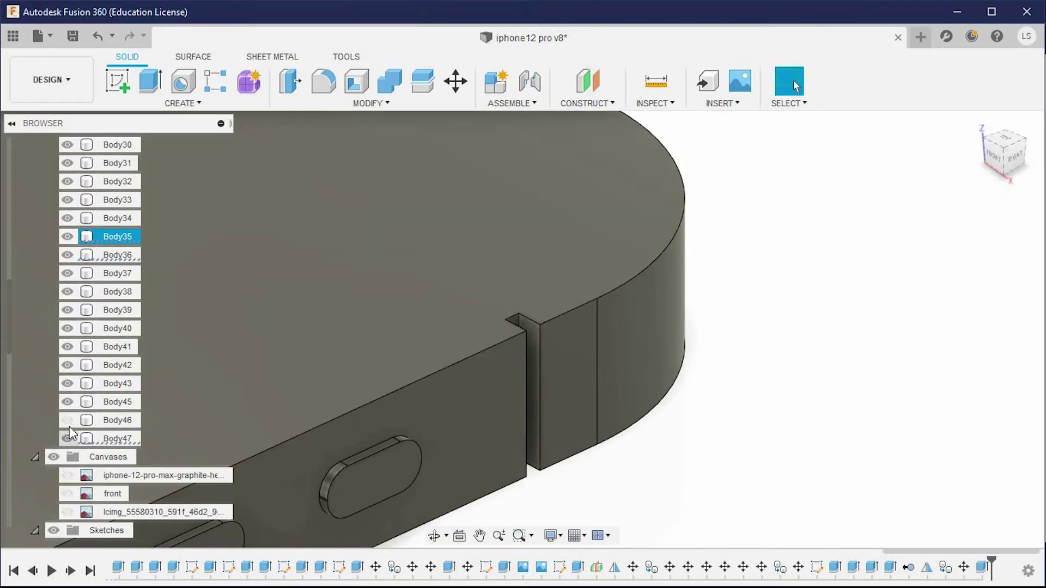
Remove Body46 from the design
{"action": "right_click", "coordinate": [120, 420]}
{"action": "left_click", "coordinate": [152, 301]}
{"action": "left_click", "coordinate": [63, 421]}
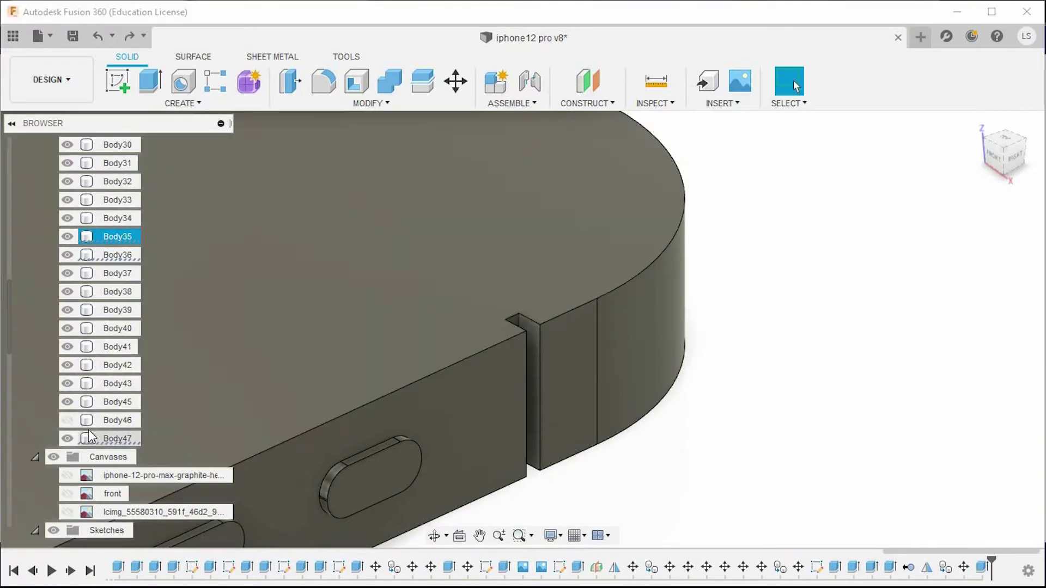
{"action": "left_click", "coordinate": [67, 420]}
Extrude-cut the post's top face -15.50 mm to notch the side edge
{"action": "left_click", "coordinate": [518, 210]}
{"action": "key", "text": "e"}
{"action": "left_click_drag", "start_coordinate": [561, 207], "coordinate": [593, 548]}
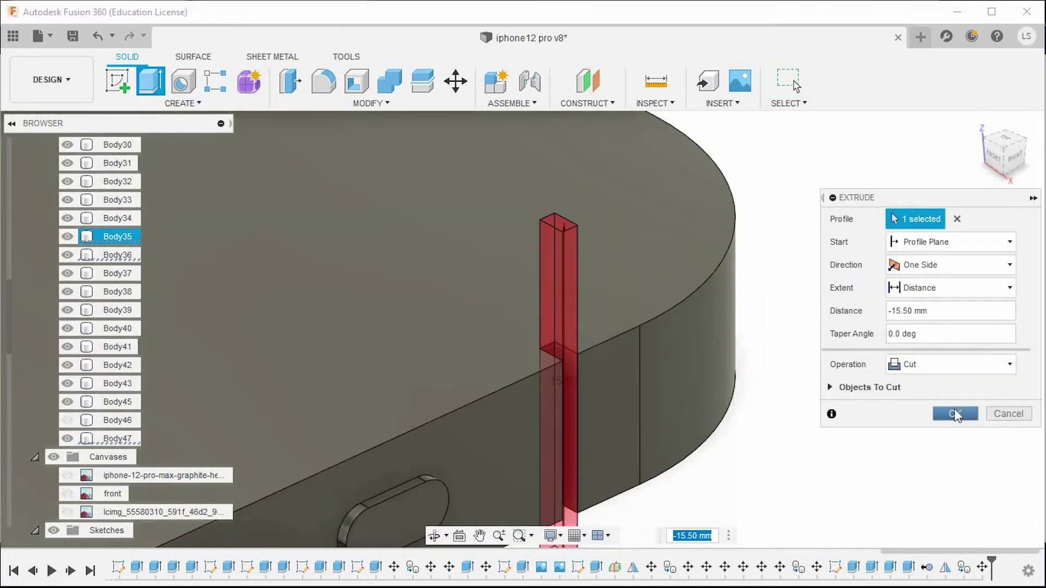
{"action": "left_click", "coordinate": [955, 414]}
{"action": "left_click", "coordinate": [67, 439]}
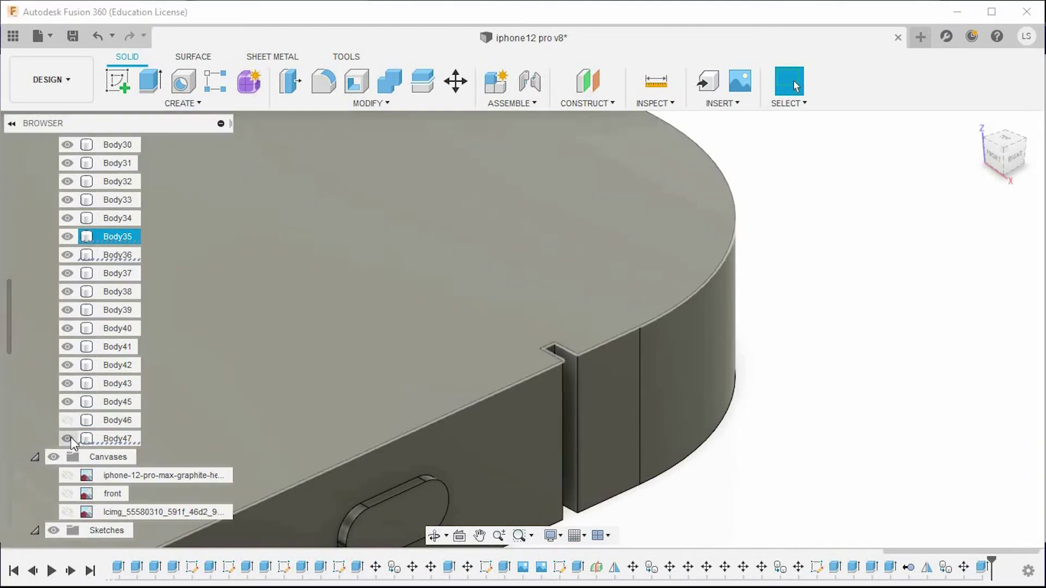
{"action": "right_click", "coordinate": [71, 440]}
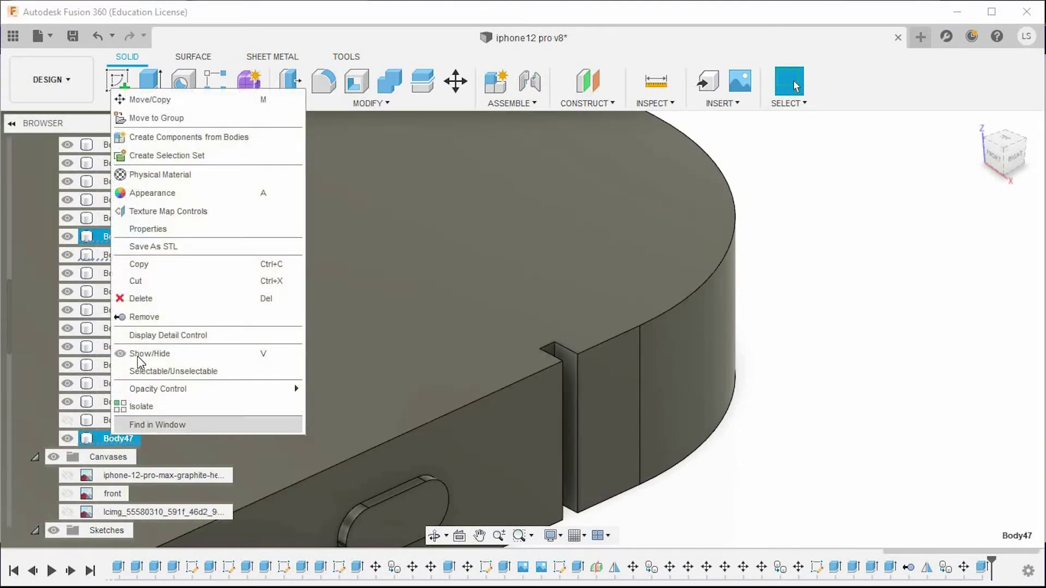
Remove Body47 from the design
{"action": "left_click", "coordinate": [130, 316]}
{"action": "scroll", "coordinate": [652, 474], "scroll_direction": "down", "scroll_amount": 3}
{"action": "mouse_move", "coordinate": [653, 474]}
{"action": "middle_mouse_down", "text": "shift"}
{"action": "mouse_move", "coordinate": [713, 487]}
{"action": "mouse_move", "coordinate": [536, 503]}
{"action": "middle_mouse_up", "text": "shift"}
Switch the camera to perspective and hide Sketch28
{"action": "left_click", "coordinate": [551, 536]}
{"action": "left_click", "coordinate": [736, 499]}
{"action": "mouse_move", "coordinate": [736, 499]}
{"action": "middle_mouse_down", "text": "shift"}
{"action": "mouse_move", "coordinate": [808, 299]}
{"action": "mouse_move", "coordinate": [447, 427]}
{"action": "mouse_move", "coordinate": [83, 438]}
{"action": "middle_mouse_up", "text": "shift"}
{"action": "left_click", "coordinate": [67, 494]}
{"action": "mouse_move", "coordinate": [380, 500]}
{"action": "middle_mouse_down", "text": "shift"}
{"action": "mouse_move", "coordinate": [443, 350]}
{"action": "mouse_move", "coordinate": [526, 370]}
{"action": "mouse_move", "coordinate": [315, 416]}
{"action": "mouse_move", "coordinate": [351, 391]}
{"action": "middle_mouse_up", "text": "shift"}
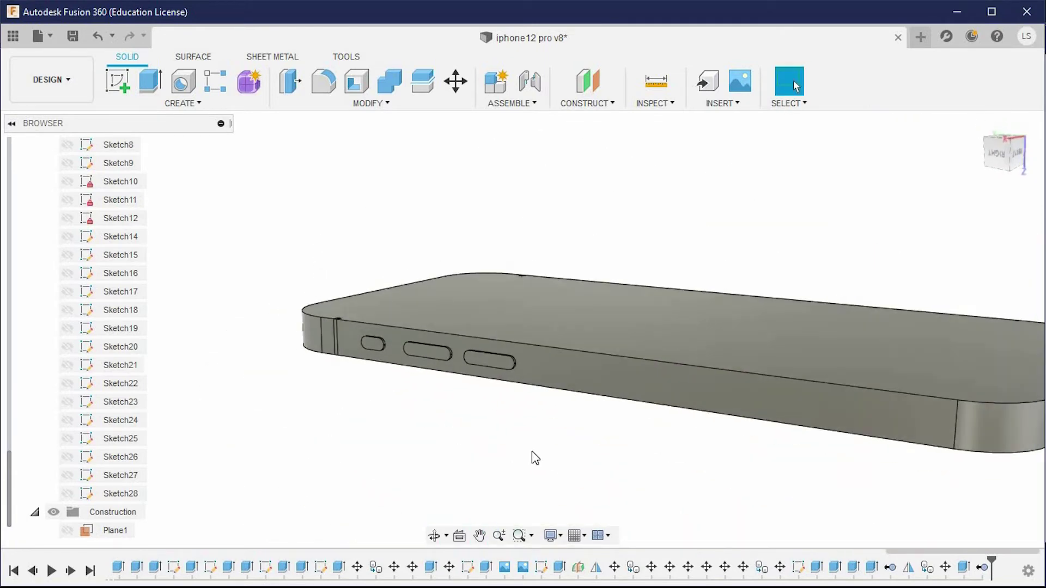
Return to the Home view and orbit and pan around the whole phone
{"action": "left_click", "coordinate": [978, 124]}
{"action": "mouse_move", "coordinate": [744, 325]}
{"action": "middle_mouse_down", "text": "shift"}
{"action": "mouse_move", "coordinate": [786, 394]}
{"action": "mouse_move", "coordinate": [516, 411]}
{"action": "mouse_move", "coordinate": [460, 432]}
{"action": "mouse_move", "coordinate": [408, 423]}
{"action": "middle_mouse_up", "text": "shift"}
{"action": "key", "text": "Escape"}
{"action": "middle_click_drag", "start_coordinate": [494, 434], "coordinate": [471, 440]}
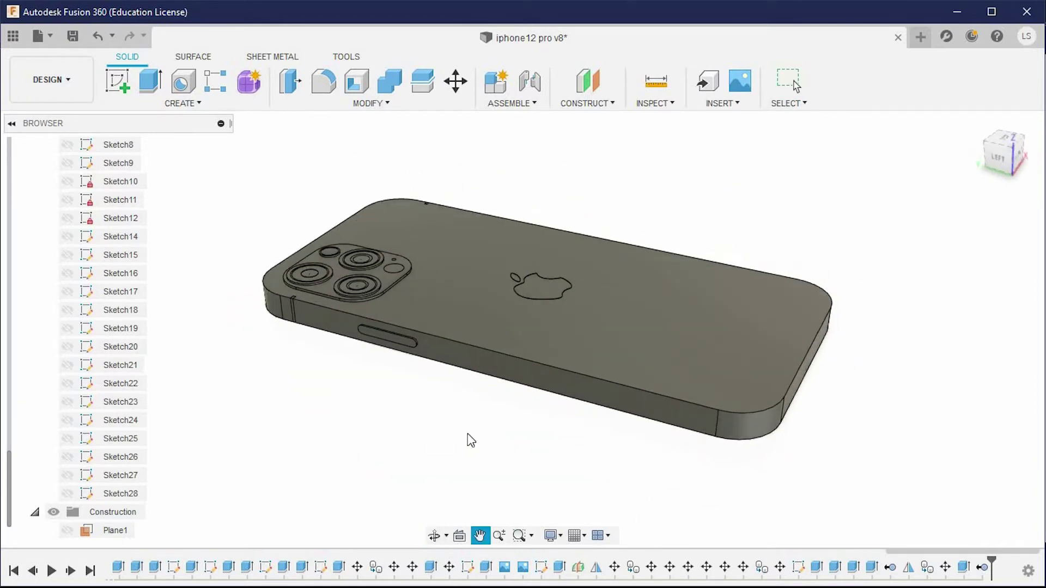
{"action": "scroll", "coordinate": [604, 429], "scroll_direction": "up", "scroll_amount": 3}
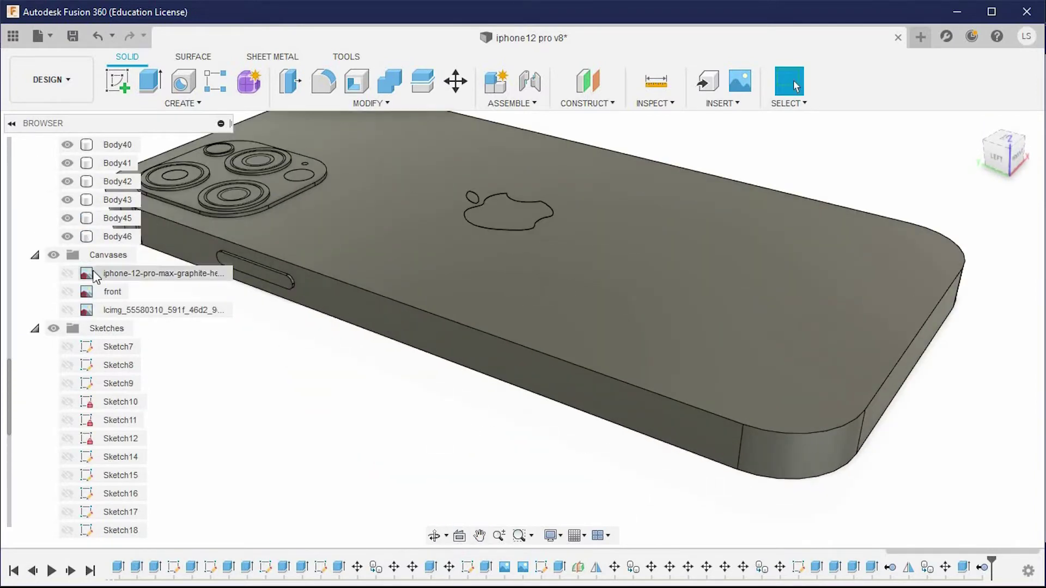
Show the graphite reference image, select Body45, and switch to orthographic camera
{"action": "left_click", "coordinate": [67, 274]}
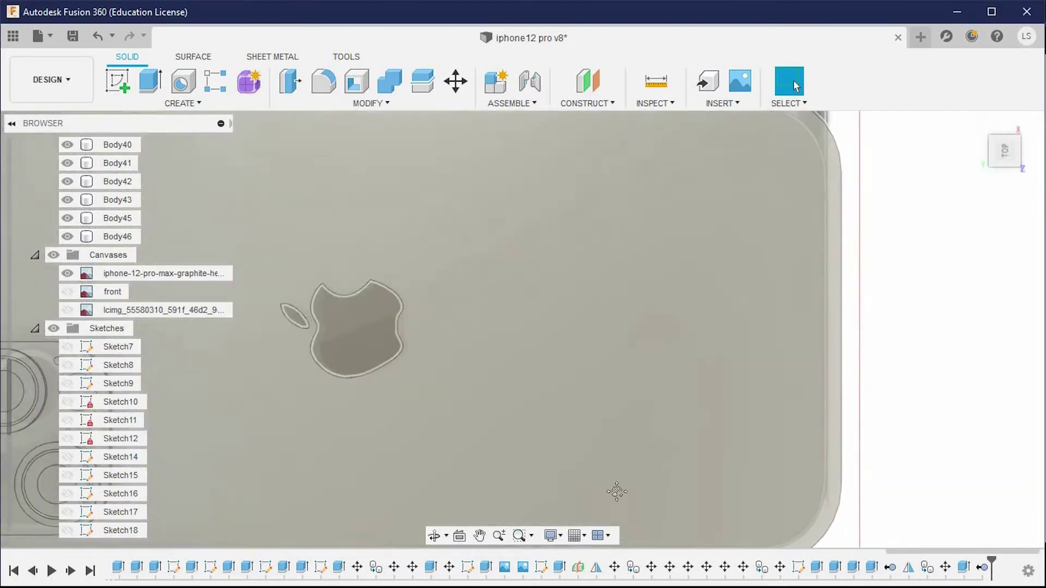
{"action": "scroll", "coordinate": [97, 357], "scroll_direction": "up", "scroll_amount": 3}
{"action": "scroll", "coordinate": [97, 357], "scroll_direction": "up", "scroll_amount": 3}
{"action": "left_click", "coordinate": [109, 404], "text": "ctrl"}
{"action": "left_click", "coordinate": [116, 388], "text": "ctrl"}
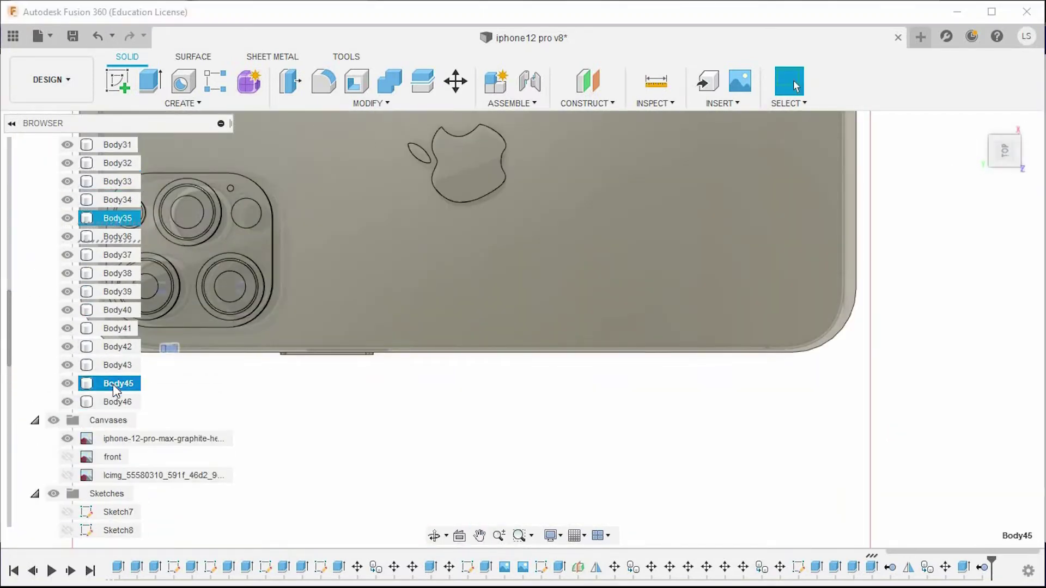
{"action": "left_click", "coordinate": [551, 536]}
{"action": "left_click", "coordinate": [738, 516]}
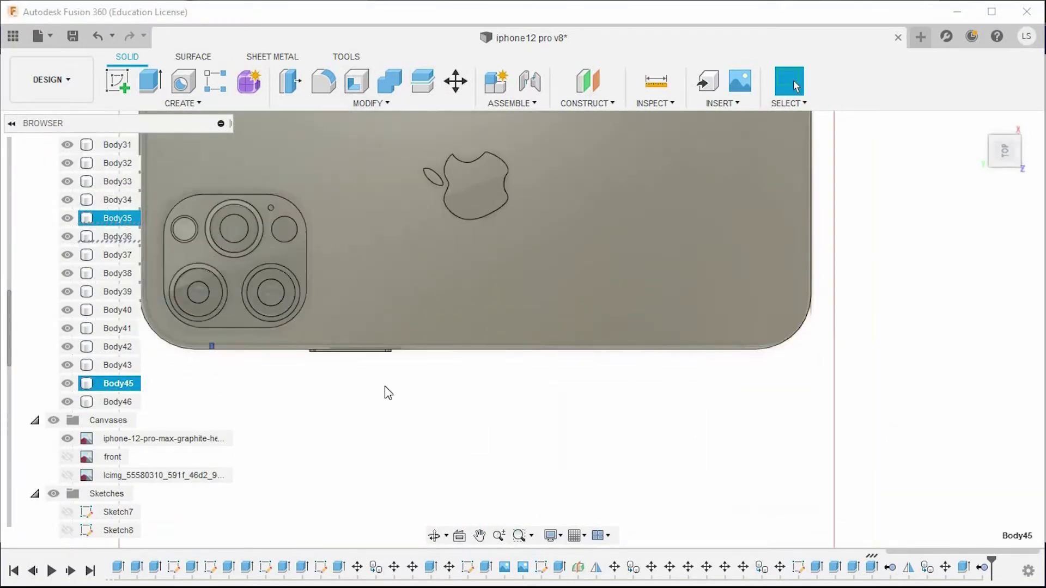
Copy Body45 -115.50 mm along Y to the phone's bottom-right corner edge
{"action": "left_click", "coordinate": [455, 81]}
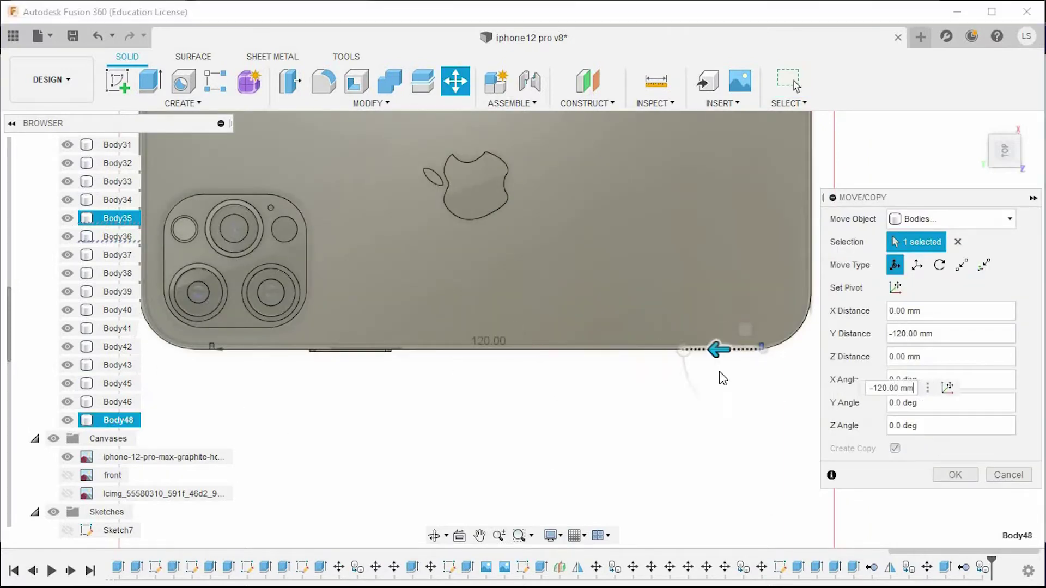
{"action": "scroll", "coordinate": [654, 382], "scroll_direction": "up", "scroll_amount": 3}
{"action": "scroll", "coordinate": [600, 354], "scroll_direction": "up", "scroll_amount": 3}
{"action": "left_click_drag", "start_coordinate": [595, 362], "coordinate": [485, 382]}
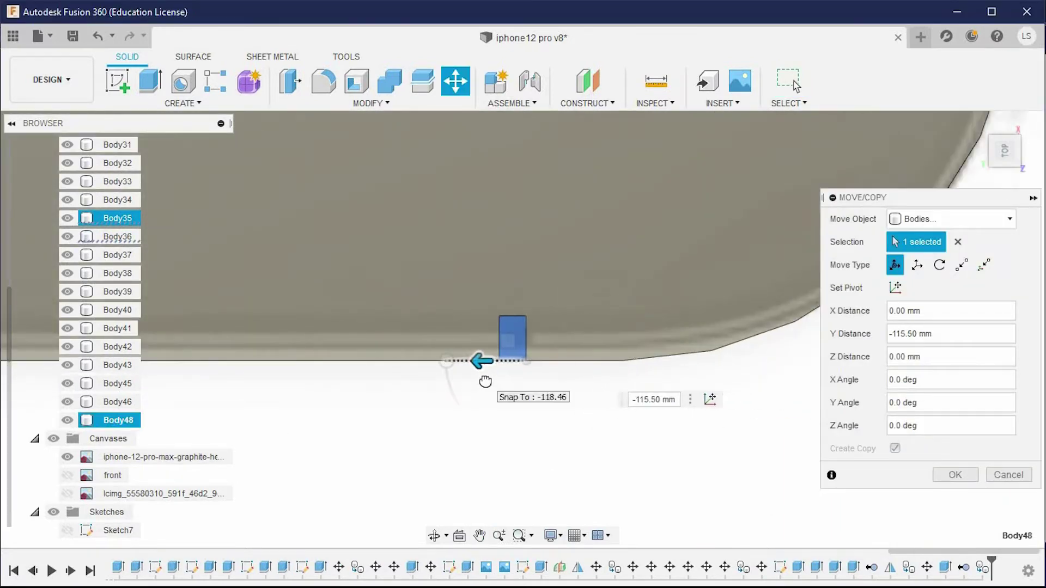
{"action": "left_click", "coordinate": [954, 474]}
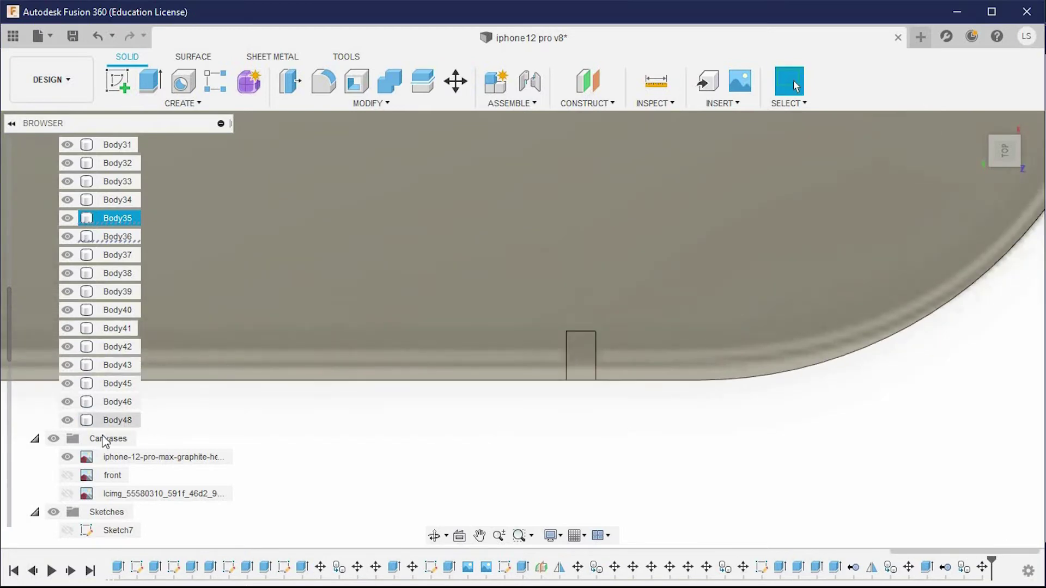
{"action": "middle_click_drag", "start_coordinate": [515, 450], "coordinate": [397, 416], "text": "shift"}
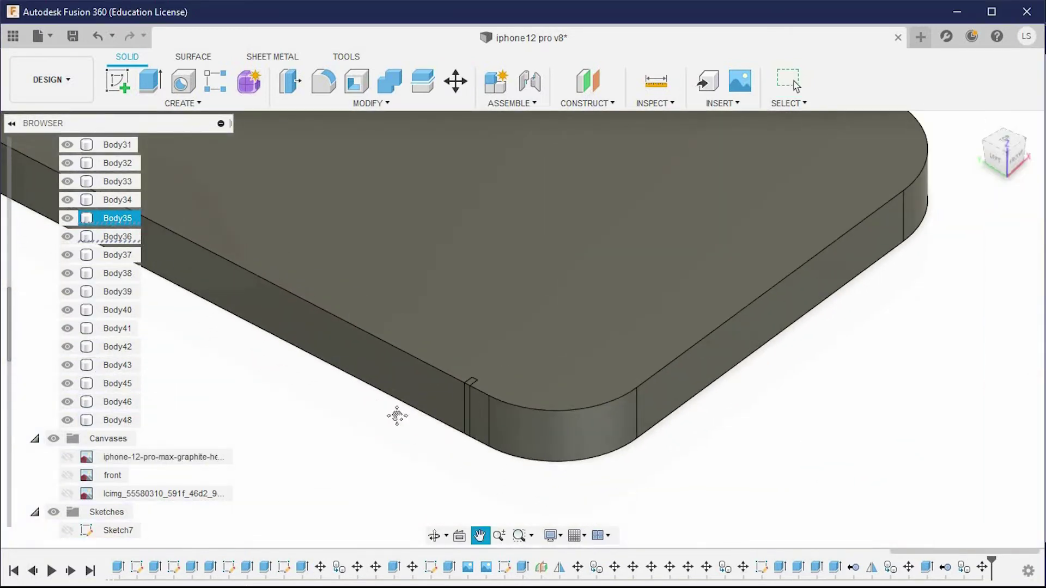
{"action": "scroll", "coordinate": [430, 448], "scroll_direction": "down", "scroll_amount": 3}
{"action": "scroll", "coordinate": [450, 447], "scroll_direction": "down", "scroll_amount": 3}
{"action": "scroll", "coordinate": [589, 505], "scroll_direction": "up", "scroll_amount": 8}
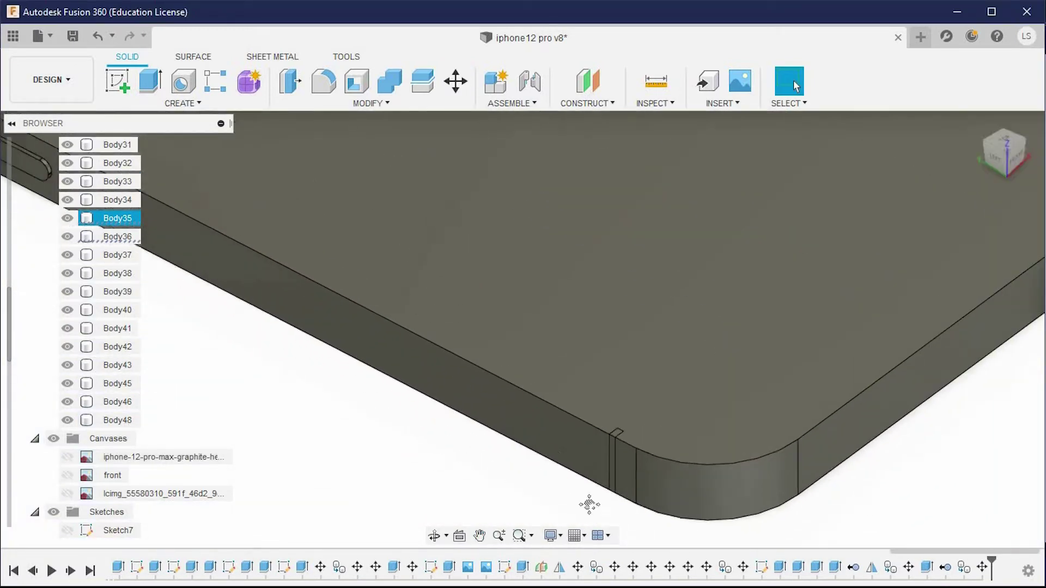
Copy and paste Body48 to make a pillar, then hide Body48
{"action": "scroll", "coordinate": [589, 505], "scroll_direction": "up", "scroll_amount": 3}
{"action": "left_click", "coordinate": [566, 414]}
{"action": "scroll", "coordinate": [527, 421], "scroll_direction": "up", "scroll_amount": 3}
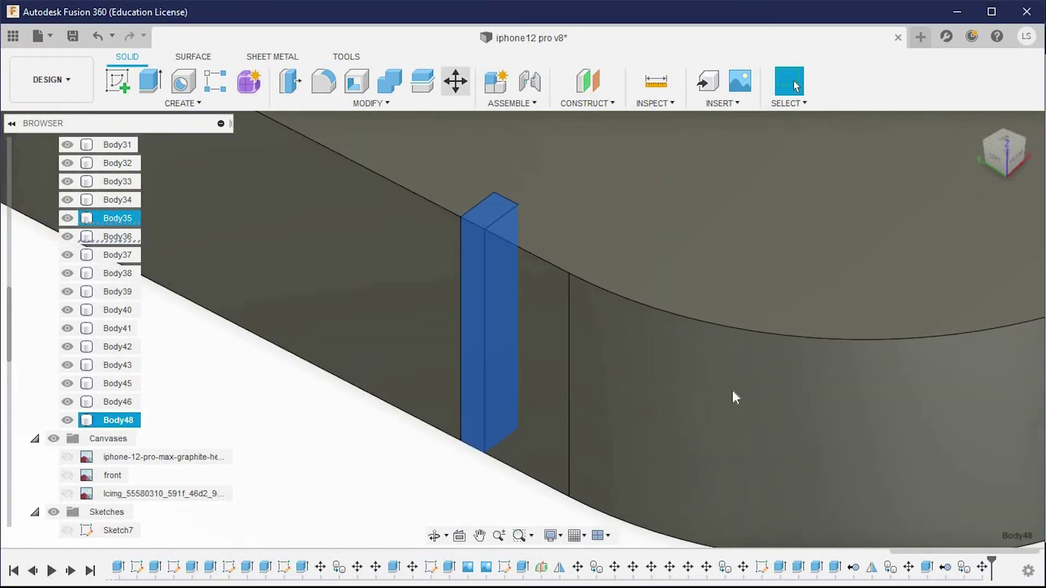
{"action": "key", "text": "ctrl+c"}
{"action": "key", "text": "ctrl+v"}
{"action": "left_click", "coordinate": [970, 481]}
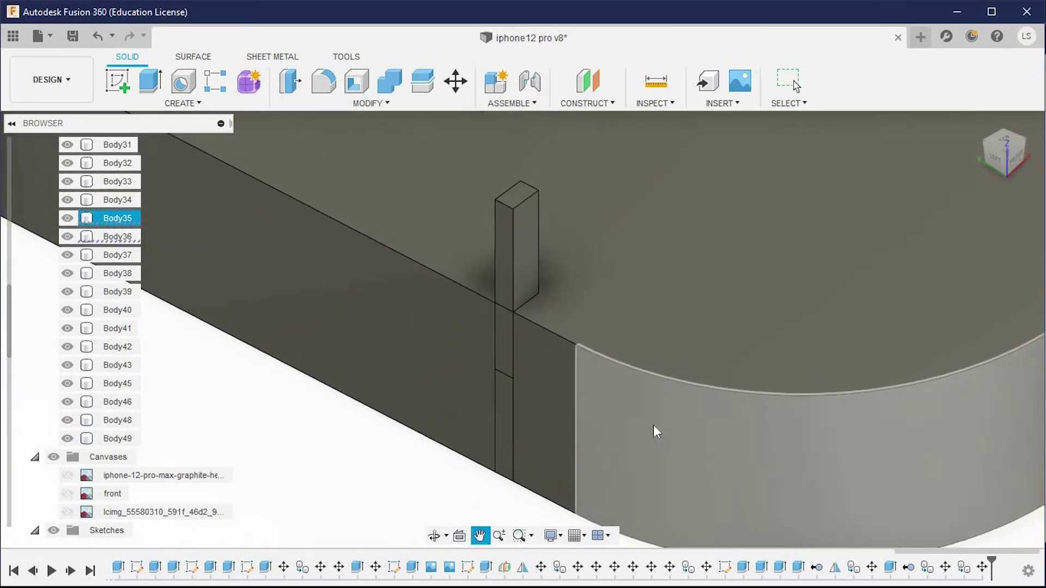
{"action": "left_click", "coordinate": [67, 420]}
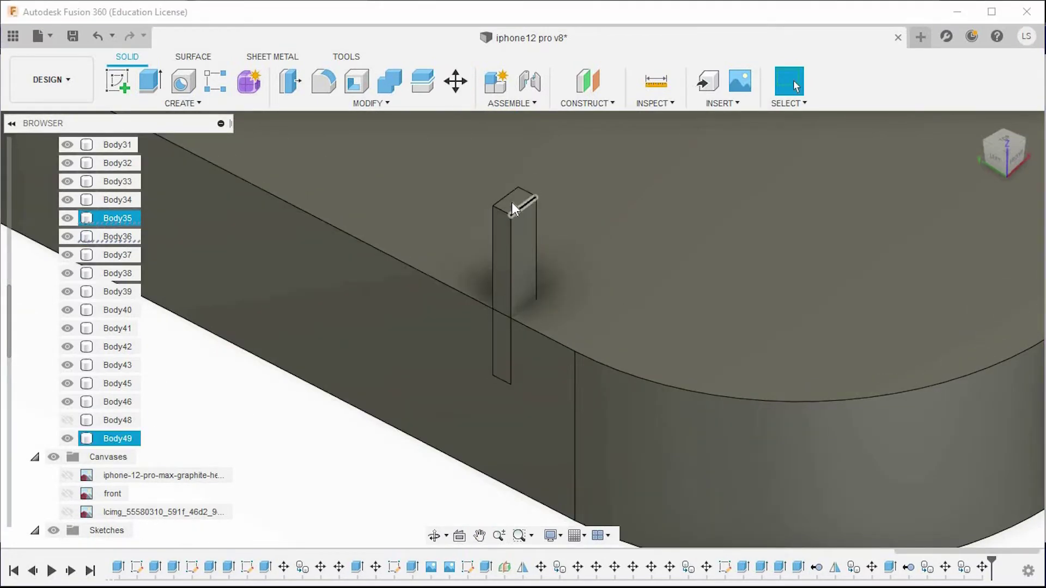
Extrude-cut the pillar's top face -15 mm into the phone's side edge
{"action": "left_click", "coordinate": [510, 203]}
{"action": "key", "text": "e"}
{"action": "left_click_drag", "start_coordinate": [517, 439], "coordinate": [510, 469]}
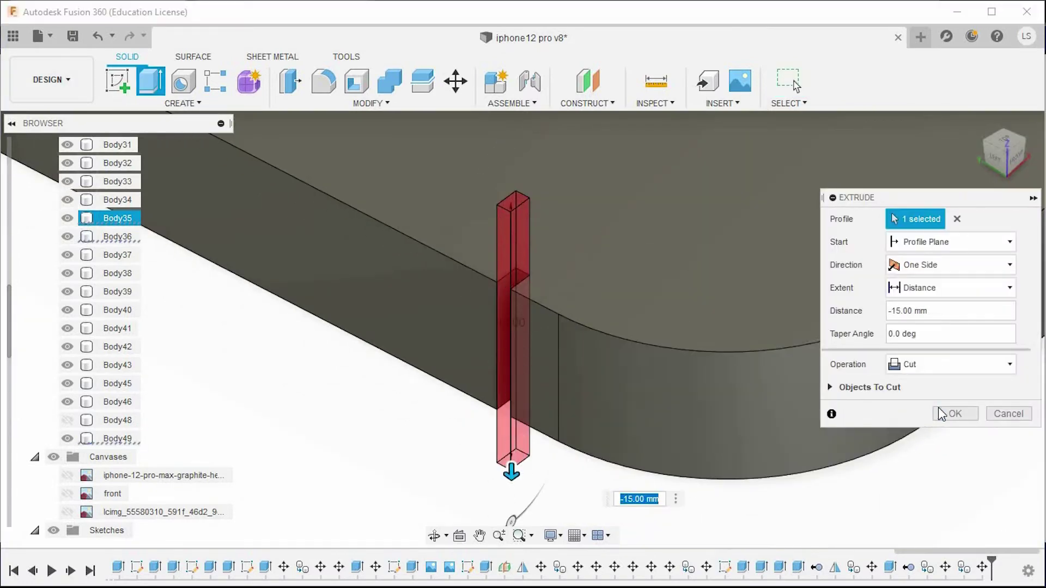
{"action": "key", "text": "Return"}
Delete the leftover Body49 pillar
{"action": "right_click", "coordinate": [102, 439]}
{"action": "left_click", "coordinate": [136, 320]}
{"action": "scroll", "coordinate": [465, 392], "scroll_direction": "down", "scroll_amount": 5}
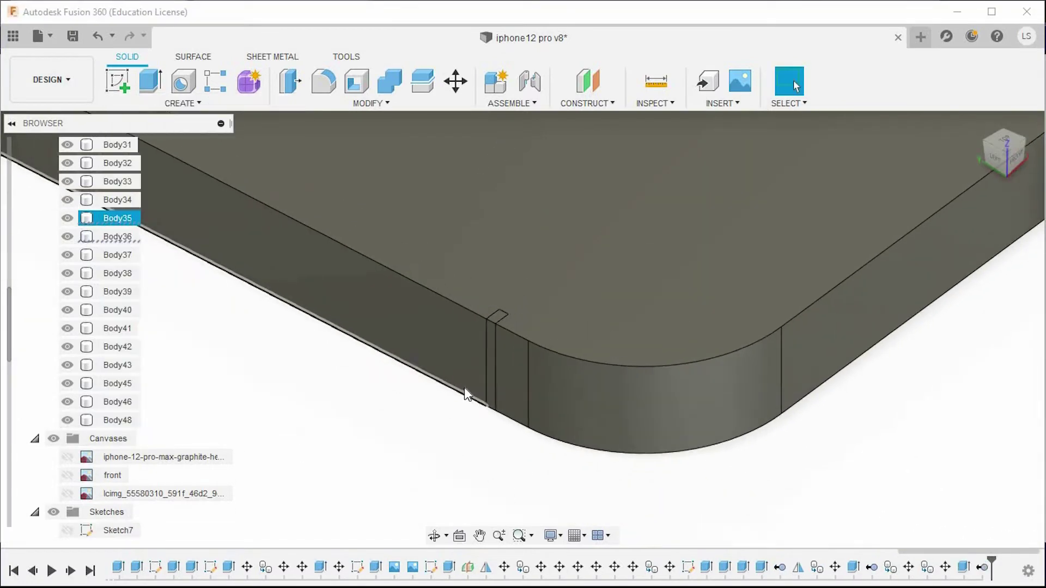
{"action": "scroll", "coordinate": [432, 437], "scroll_direction": "down", "scroll_amount": 3}
{"action": "middle_click_drag", "start_coordinate": [432, 437], "coordinate": [797, 392], "text": "shift"}
Switch to the top view, show the reference canvas, and select Body48
{"action": "scroll", "coordinate": [962, 201], "scroll_direction": "up", "scroll_amount": 5}
{"action": "left_click", "coordinate": [1004, 146]}
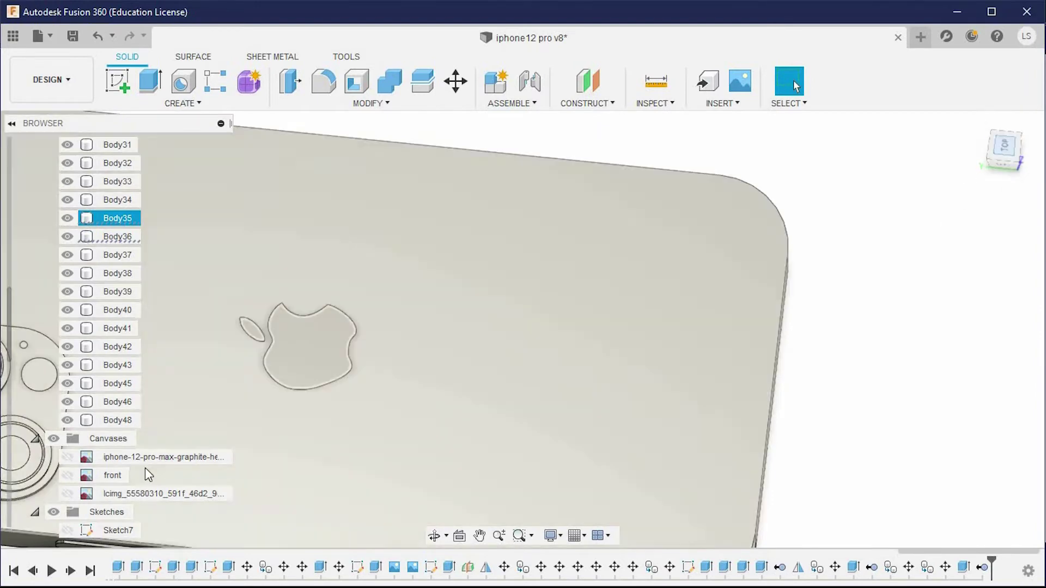
{"action": "left_click", "coordinate": [67, 457]}
{"action": "scroll", "coordinate": [829, 413], "scroll_direction": "down", "scroll_amount": 2}
{"action": "middle_click_drag", "start_coordinate": [830, 412], "coordinate": [753, 343]}
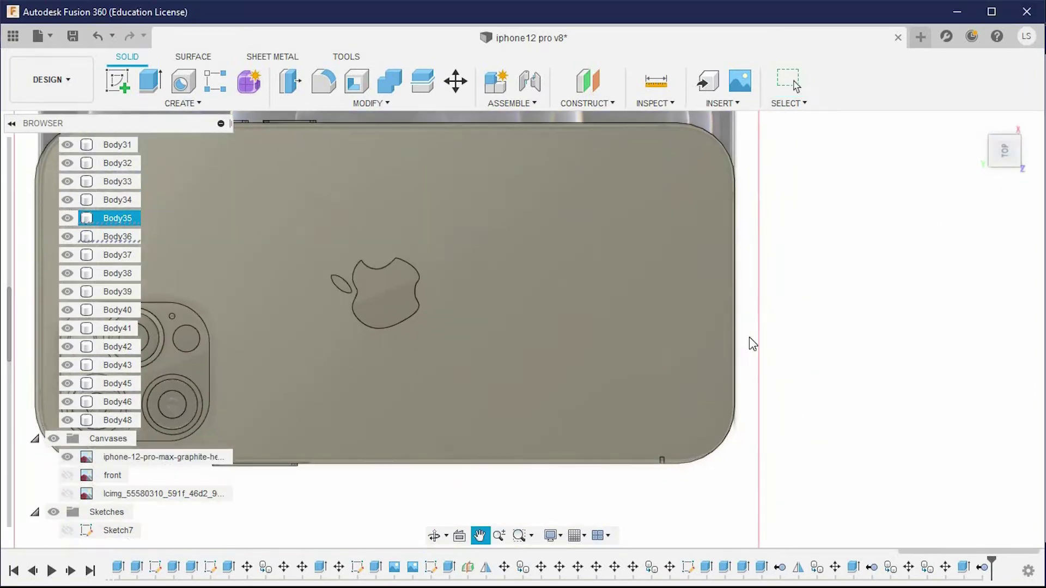
{"action": "left_click", "coordinate": [116, 420]}
{"action": "middle_click_drag", "start_coordinate": [321, 420], "coordinate": [374, 396], "text": "shift"}
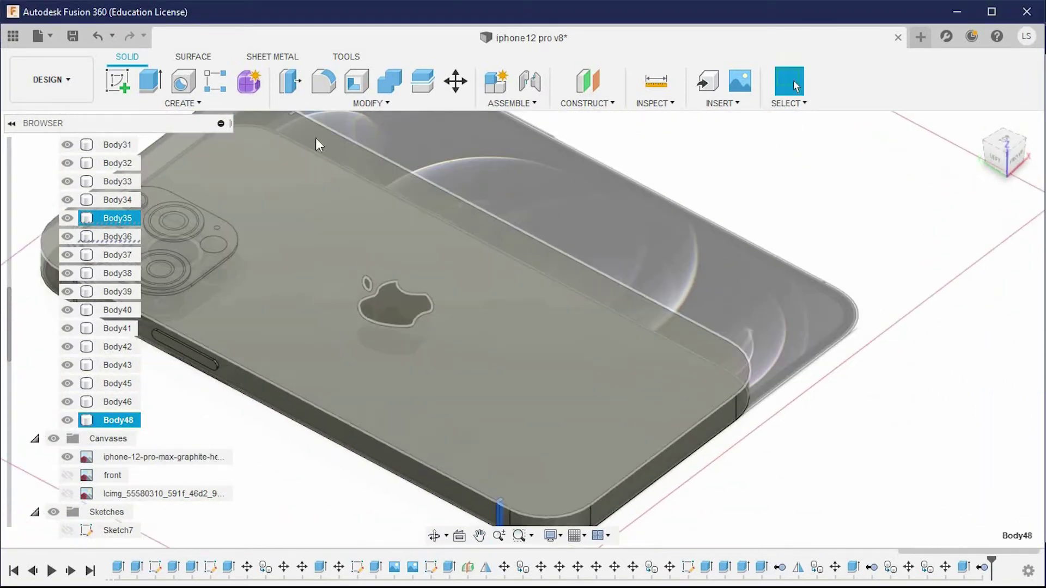
Mirror Body48 across Plane1 to create Body50
{"action": "left_click", "coordinate": [332, 101]}
{"action": "scroll", "coordinate": [96, 396], "scroll_direction": "down", "scroll_amount": 8}
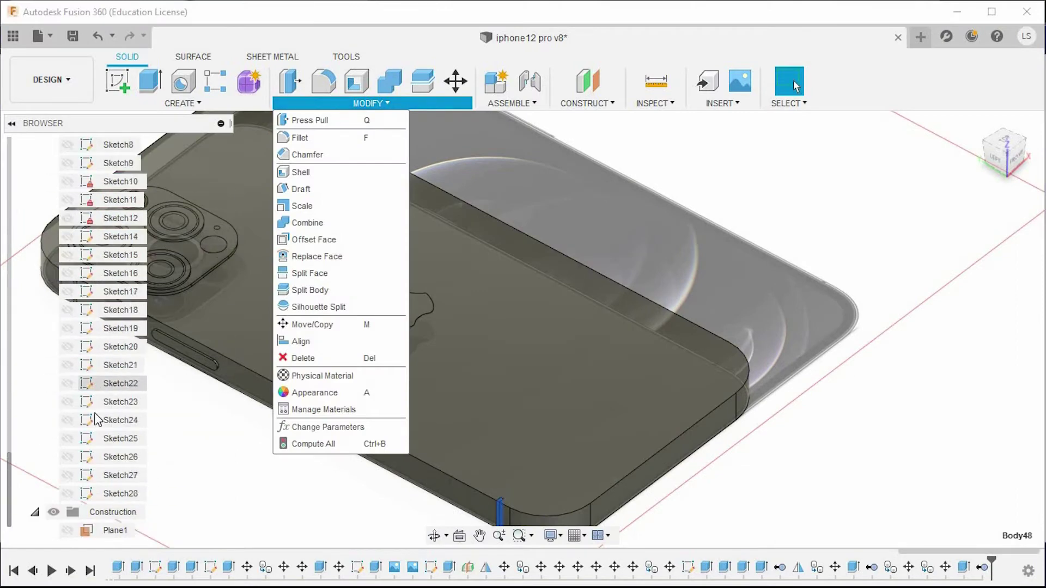
{"action": "left_click", "coordinate": [74, 530]}
{"action": "left_click", "coordinate": [183, 103]}
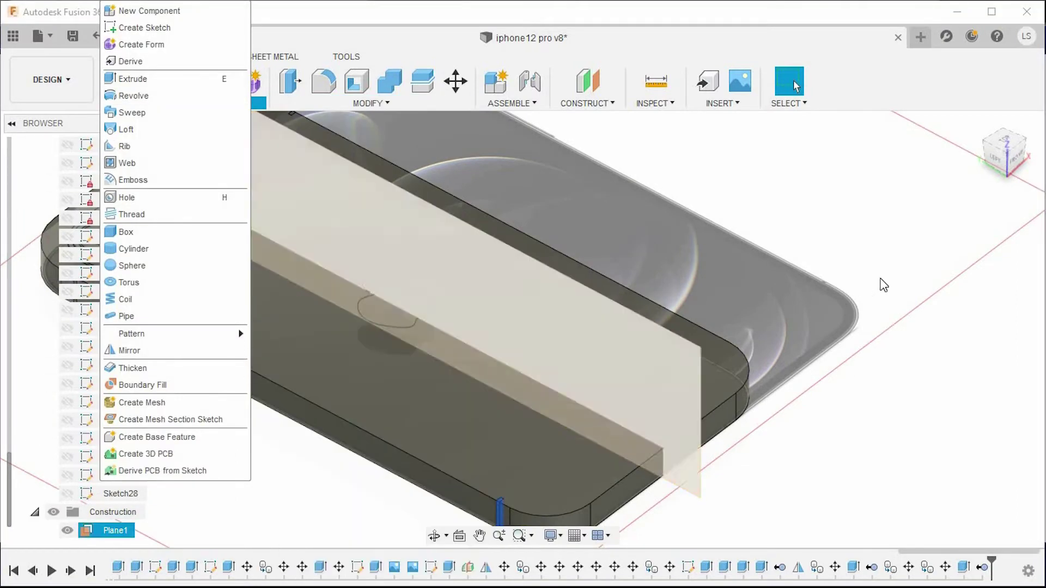
{"action": "left_click", "coordinate": [129, 350]}
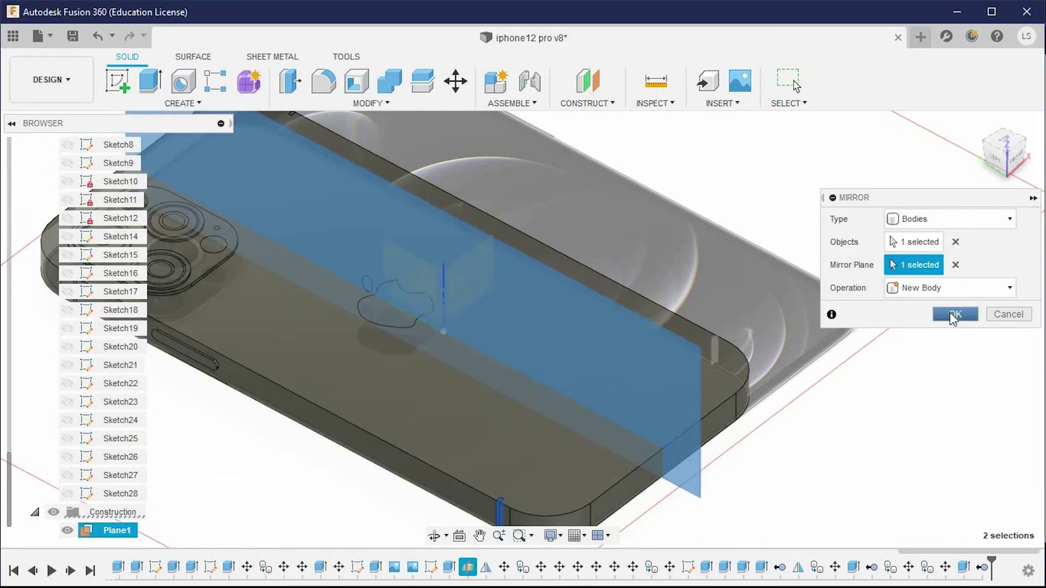
{"action": "left_click", "coordinate": [948, 313]}
Hide Plane1 and orbit to look along the phone's edge
{"action": "left_click", "coordinate": [67, 530]}
{"action": "middle_click_drag", "start_coordinate": [599, 381], "coordinate": [731, 394], "text": "shift"}
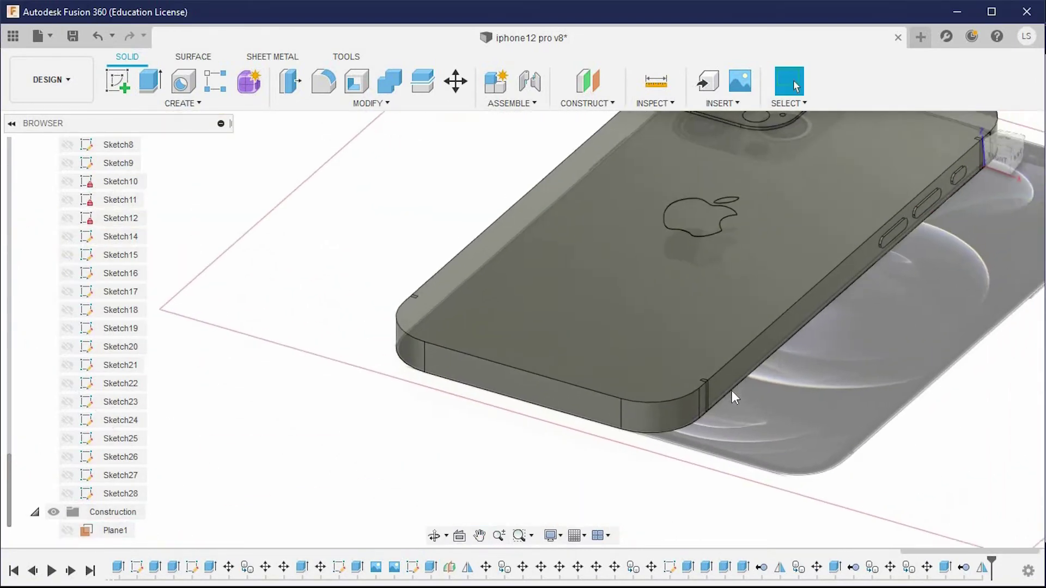
{"action": "scroll", "coordinate": [693, 387], "scroll_direction": "up", "scroll_amount": 5}
{"action": "scroll", "coordinate": [572, 358], "scroll_direction": "up", "scroll_amount": 3}
Make a raised copy of the mirrored Body50 with Move/Copy
{"action": "middle_click_drag", "start_coordinate": [577, 368], "coordinate": [567, 350], "text": "shift"}
{"action": "scroll", "coordinate": [180, 262], "scroll_direction": "up", "scroll_amount": 5}
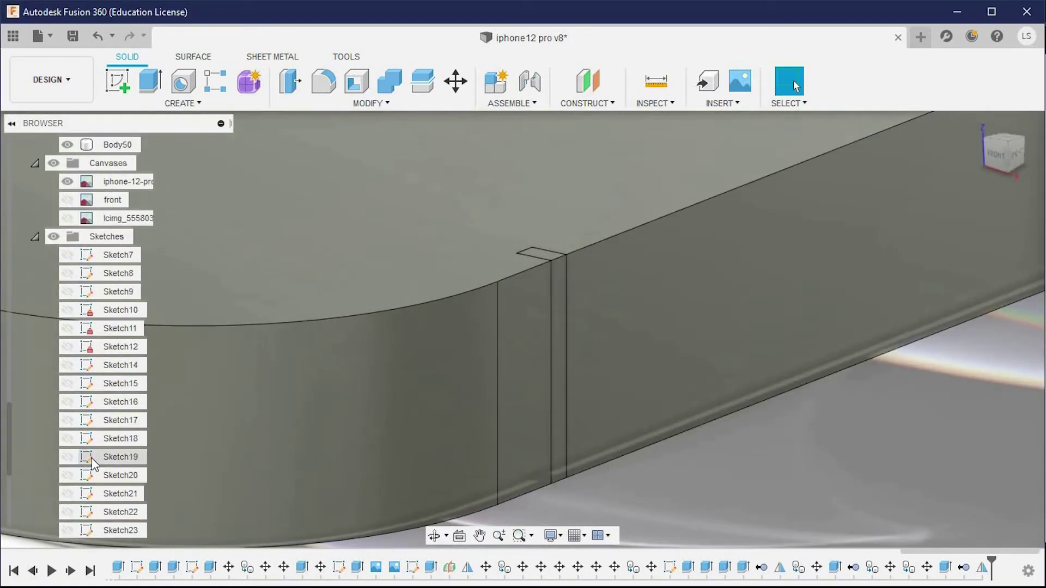
{"action": "scroll", "coordinate": [179, 262], "scroll_direction": "up", "scroll_amount": 4}
{"action": "left_click", "coordinate": [552, 248]}
{"action": "key", "text": "m"}
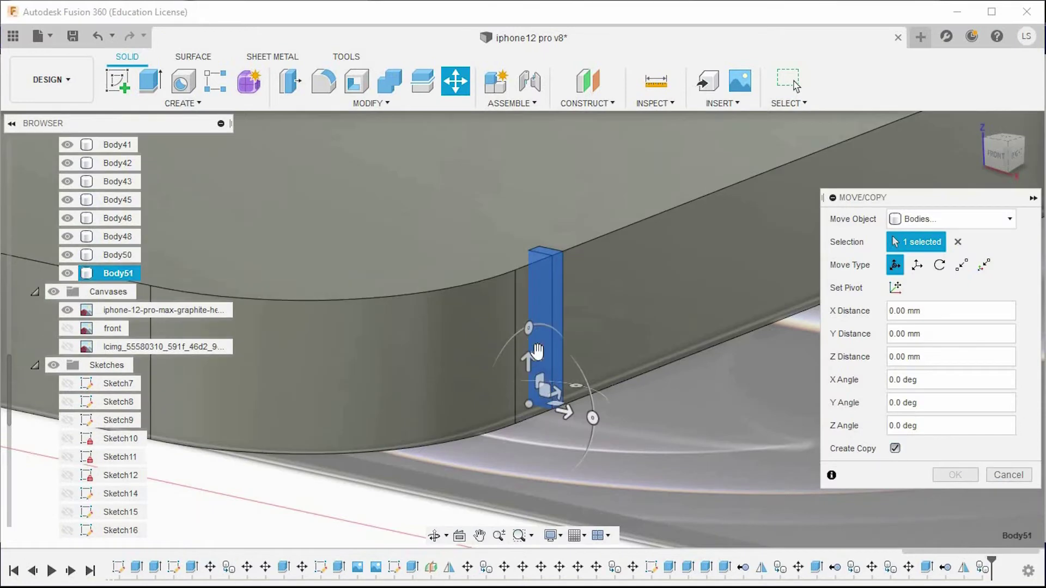
{"action": "left_click", "coordinate": [955, 475]}
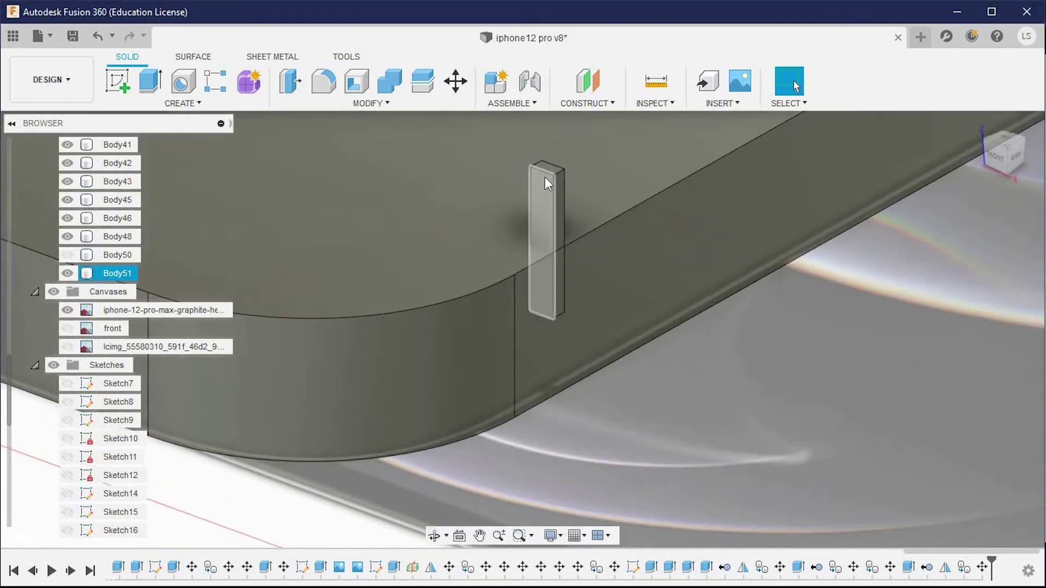
Extrude-cut the copy's top face -12 mm into the opposite edge
{"action": "middle_click_drag", "start_coordinate": [545, 229], "coordinate": [551, 173], "text": "shift"}
{"action": "left_click", "coordinate": [551, 173]}
{"action": "key", "text": "e"}
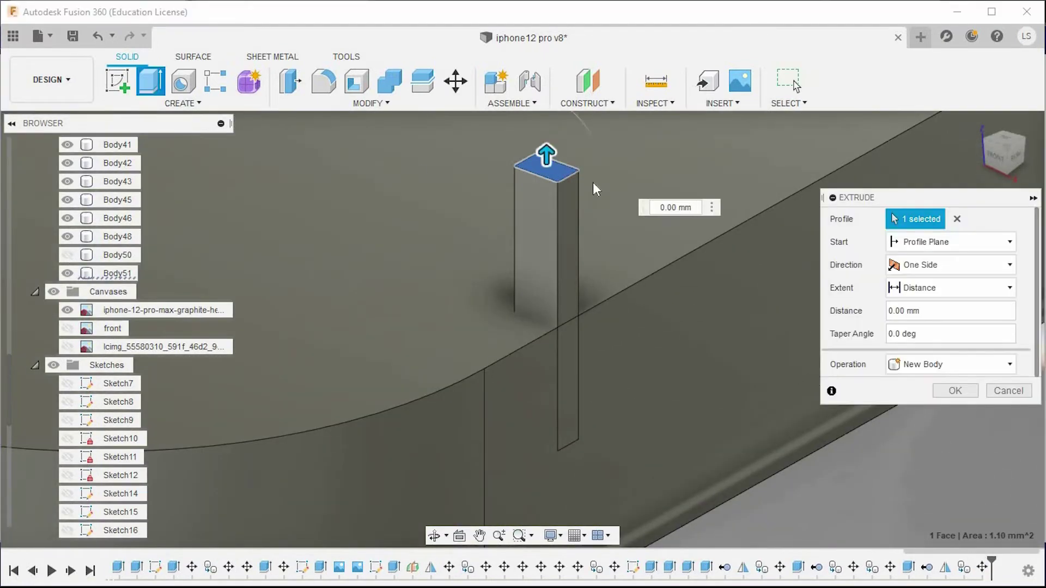
{"action": "left_click_drag", "start_coordinate": [545, 158], "coordinate": [644, 445]}
{"action": "key", "text": "Return"}
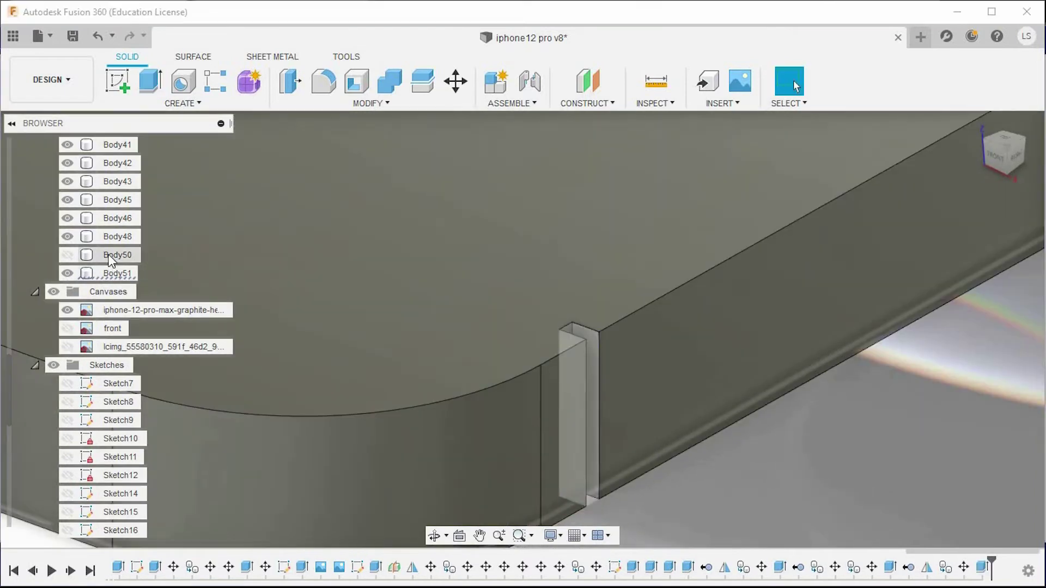
Delete the Body51 copy
{"action": "key", "text": "Delete"}
{"action": "mouse_move", "coordinate": [425, 348]}
{"action": "middle_mouse_down", "text": "shift"}
{"action": "mouse_move", "coordinate": [586, 383]}
{"action": "mouse_move", "coordinate": [771, 265]}
{"action": "middle_mouse_up", "text": "shift"}
{"action": "left_click", "coordinate": [770, 265]}
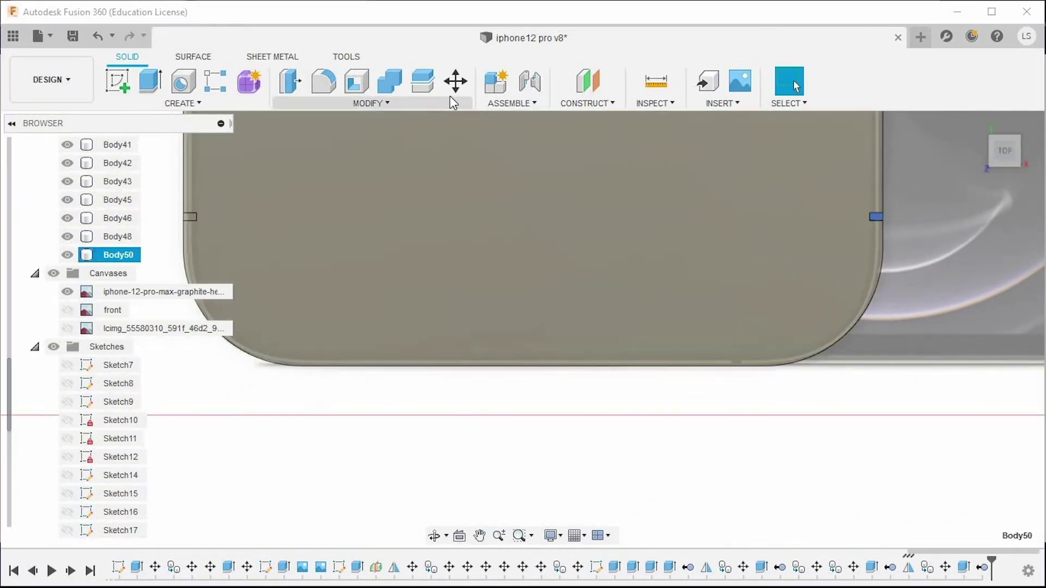
Move the slot body along the phone's length to a 35 mm Y offset on the edge
{"action": "left_click", "coordinate": [455, 82]}
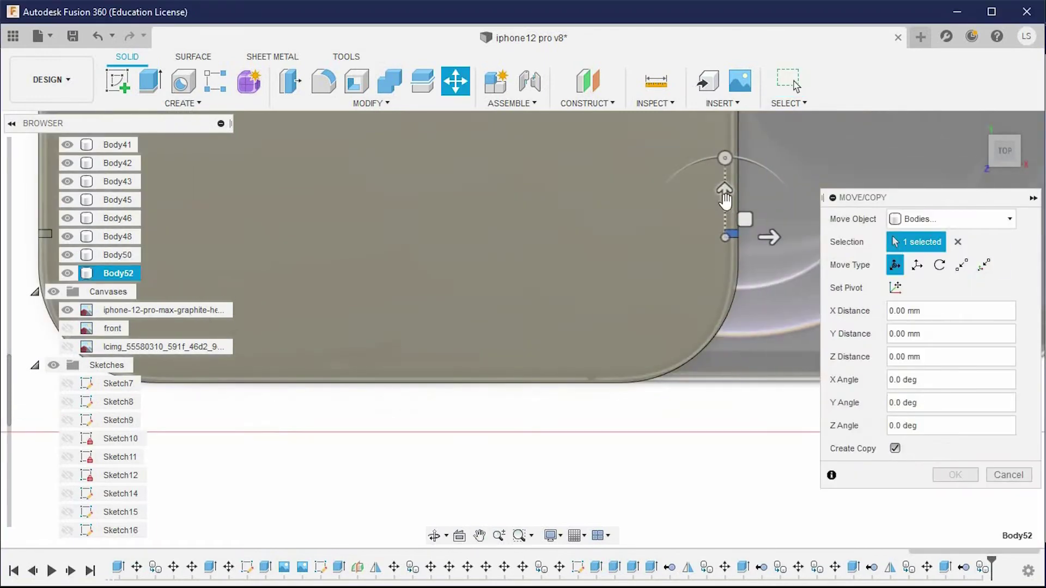
{"action": "left_click_drag", "start_coordinate": [763, 234], "coordinate": [788, 432]}
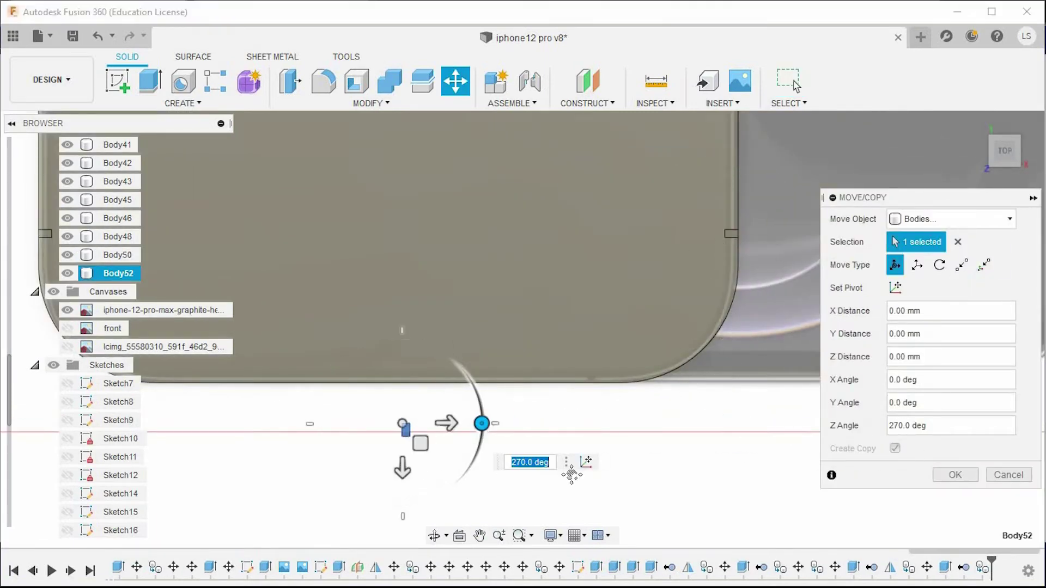
{"action": "middle_click_drag", "start_coordinate": [571, 475], "coordinate": [594, 467]}
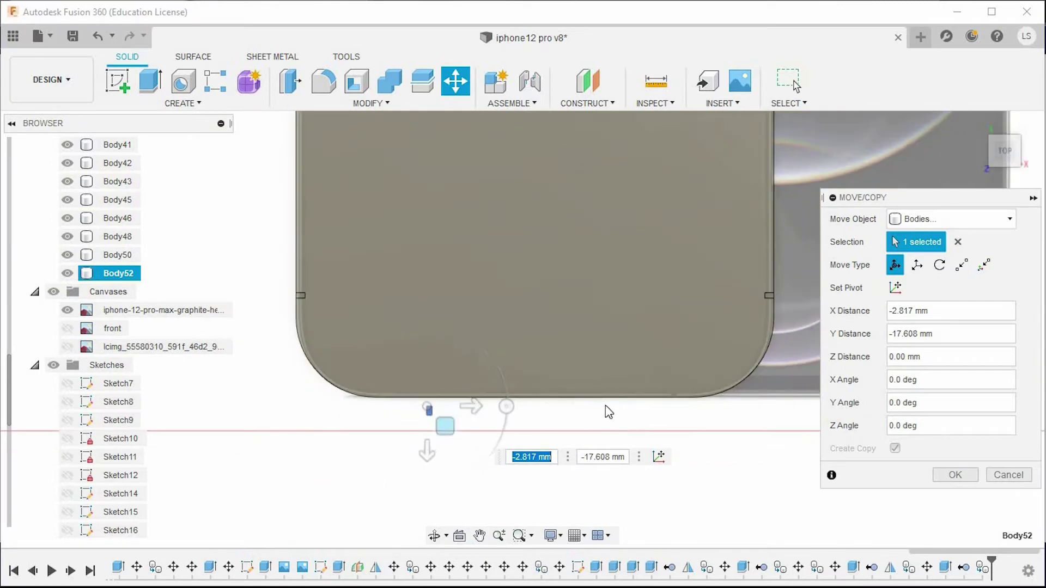
{"action": "middle_click_drag", "start_coordinate": [460, 434], "coordinate": [350, 425]}
{"action": "left_click_drag", "start_coordinate": [747, 411], "coordinate": [670, 414]}
{"action": "scroll", "coordinate": [541, 483], "scroll_direction": "up", "scroll_amount": 2}
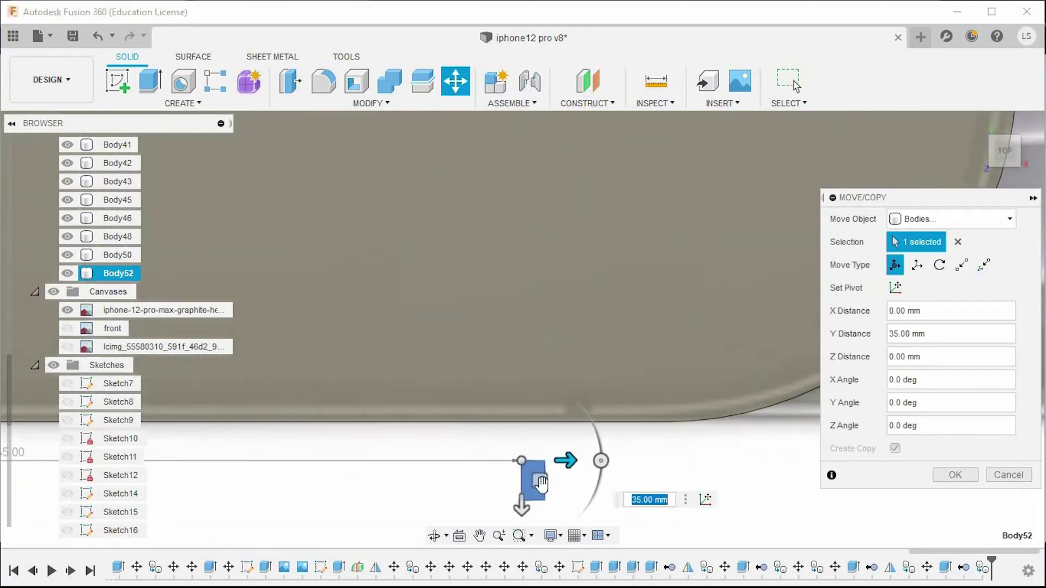
{"action": "scroll", "coordinate": [587, 433], "scroll_direction": "up", "scroll_amount": 2}
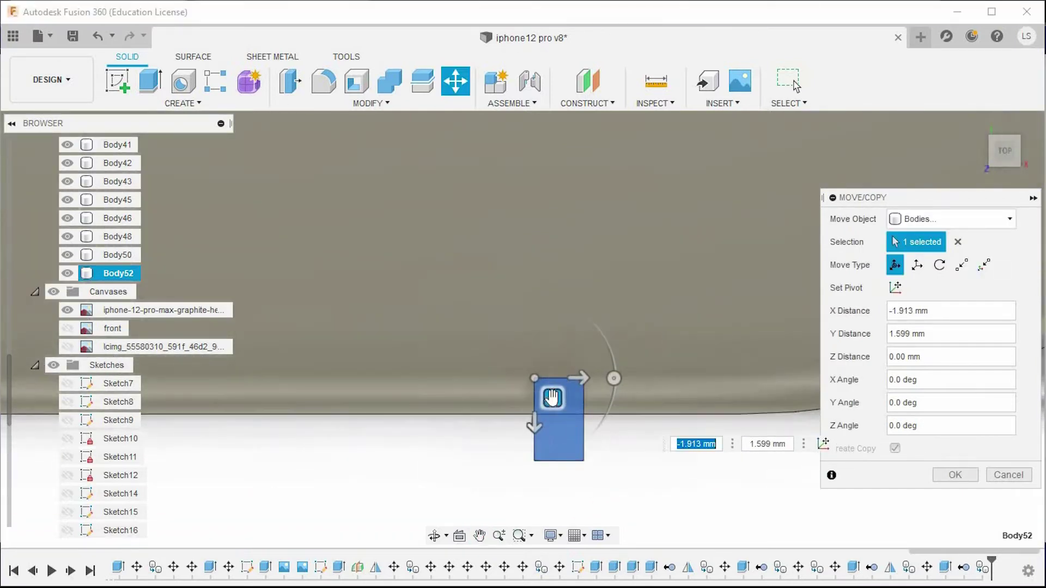
{"action": "left_click_drag", "start_coordinate": [581, 425], "coordinate": [554, 372]}
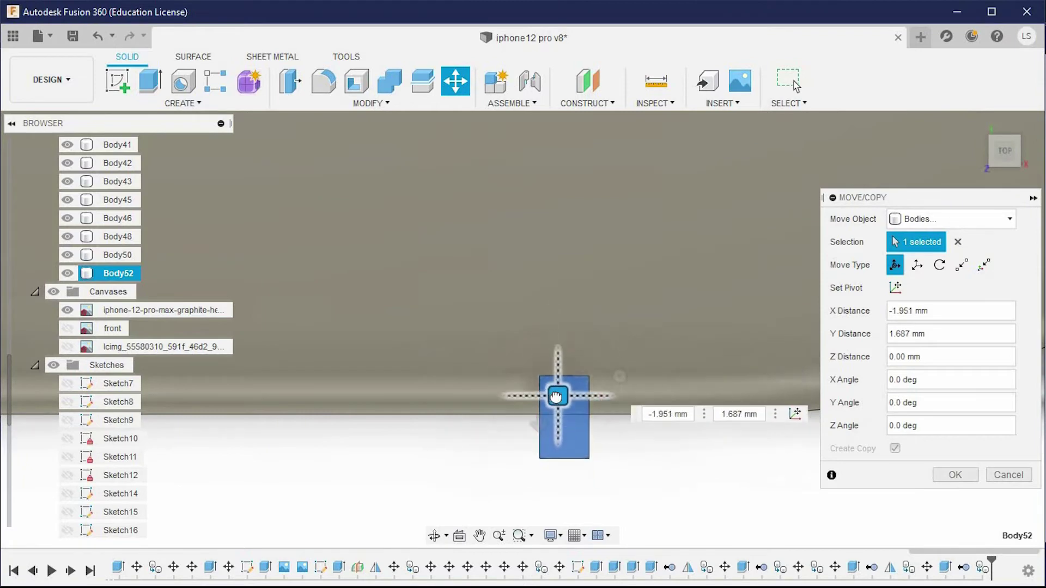
{"action": "scroll", "coordinate": [627, 462], "scroll_direction": "up", "scroll_amount": 1}
{"action": "scroll", "coordinate": [629, 457], "scroll_direction": "up", "scroll_amount": 2}
{"action": "scroll", "coordinate": [626, 466], "scroll_direction": "up", "scroll_amount": 1}
{"action": "scroll", "coordinate": [639, 482], "scroll_direction": "up", "scroll_amount": 1}
{"action": "scroll", "coordinate": [638, 482], "scroll_direction": "up", "scroll_amount": 2}
{"action": "scroll", "coordinate": [552, 377], "scroll_direction": "up", "scroll_amount": 1}
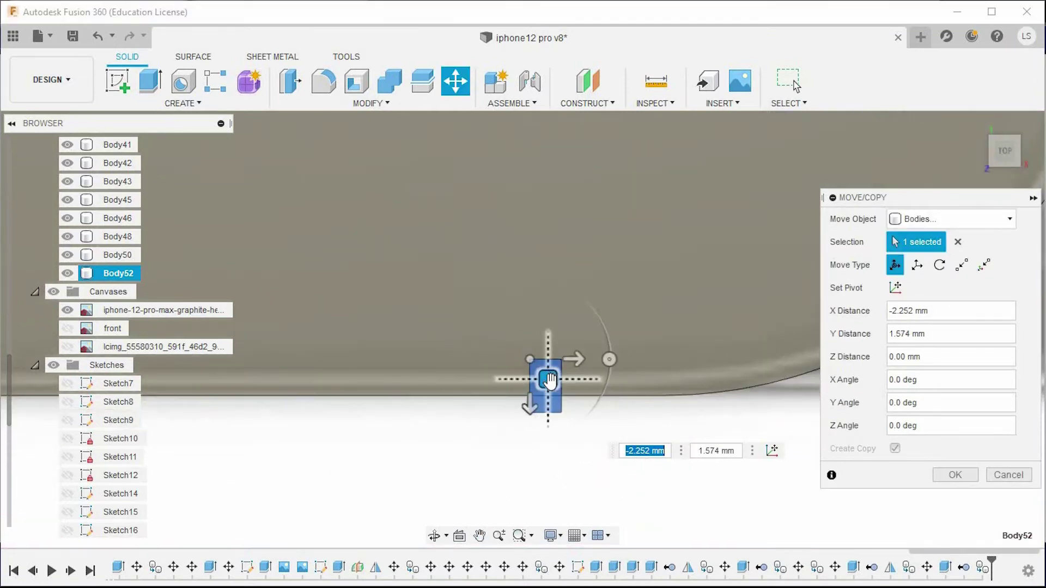
{"action": "left_click", "coordinate": [938, 479]}
Raise a copy of Body52 by 6 mm
{"action": "mouse_move", "coordinate": [558, 445]}
{"action": "middle_mouse_down", "text": "shift"}
{"action": "mouse_move", "coordinate": [597, 383]}
{"action": "mouse_move", "coordinate": [649, 358]}
{"action": "mouse_move", "coordinate": [565, 242]}
{"action": "middle_mouse_up", "text": "shift"}
{"action": "scroll", "coordinate": [568, 250], "scroll_direction": "down", "scroll_amount": 2}
{"action": "scroll", "coordinate": [532, 277], "scroll_direction": "down", "scroll_amount": 2}
{"action": "left_click", "coordinate": [532, 278]}
{"action": "left_click", "coordinate": [455, 81]}
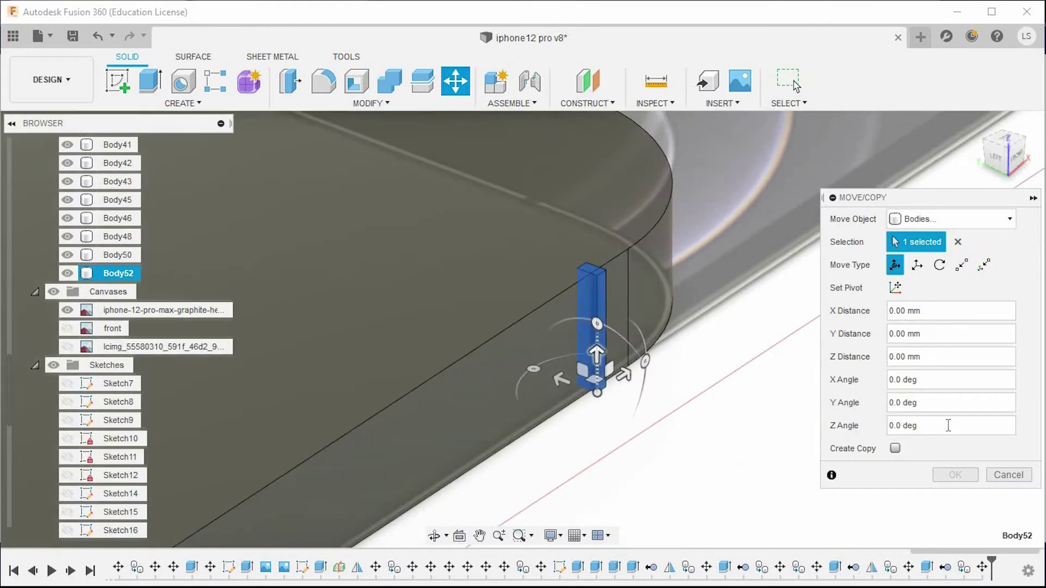
{"action": "left_click_drag", "start_coordinate": [597, 354], "coordinate": [606, 267], "text": "ctrl"}
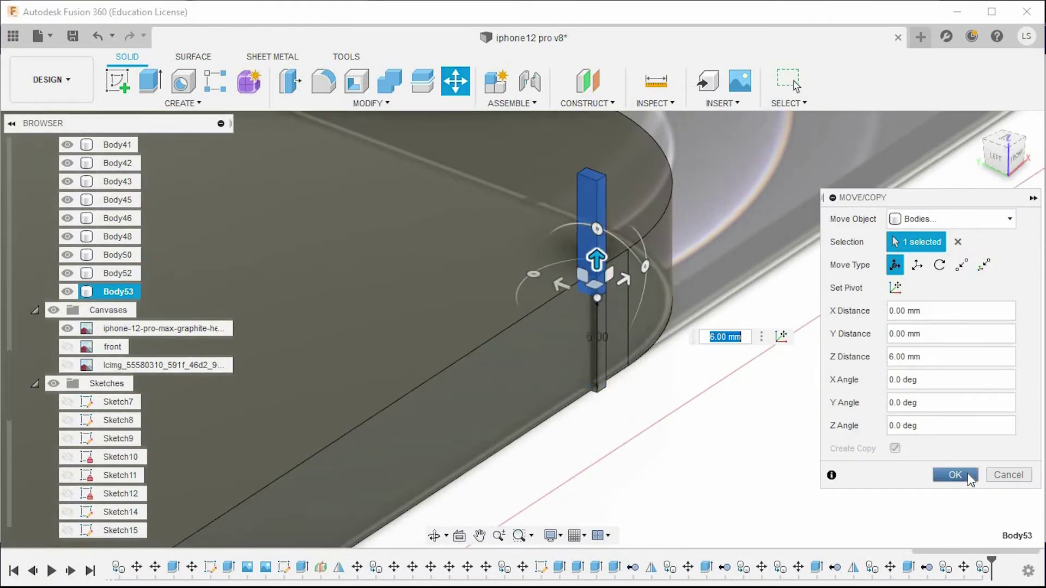
{"action": "left_click", "coordinate": [970, 480]}
Reopen Move on Body52, exit without changes, and select its top face
{"action": "left_click", "coordinate": [103, 273]}
{"action": "key", "text": "m"}
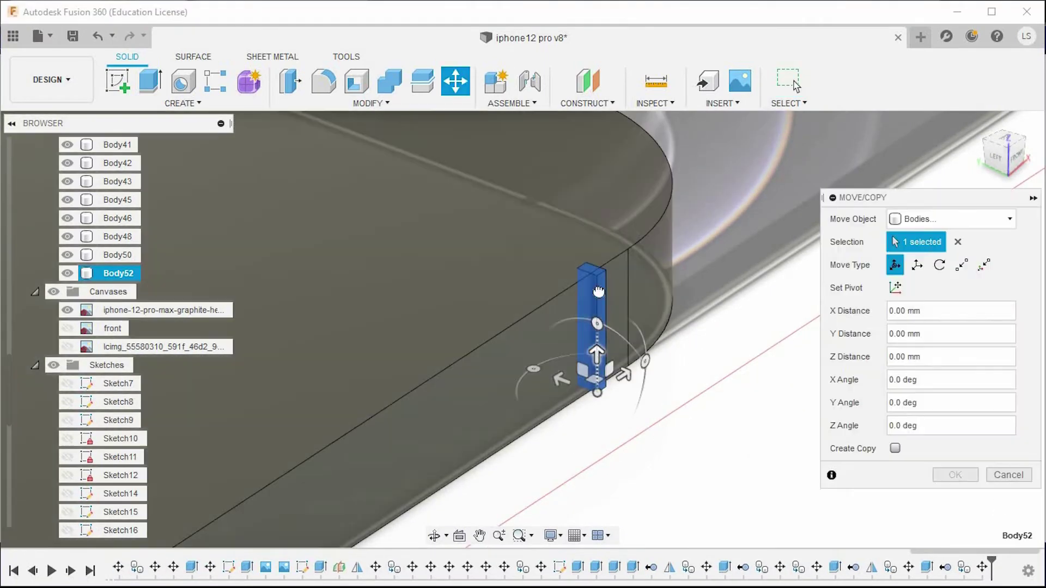
{"action": "left_click", "coordinate": [936, 475]}
{"action": "left_click", "coordinate": [594, 174]}
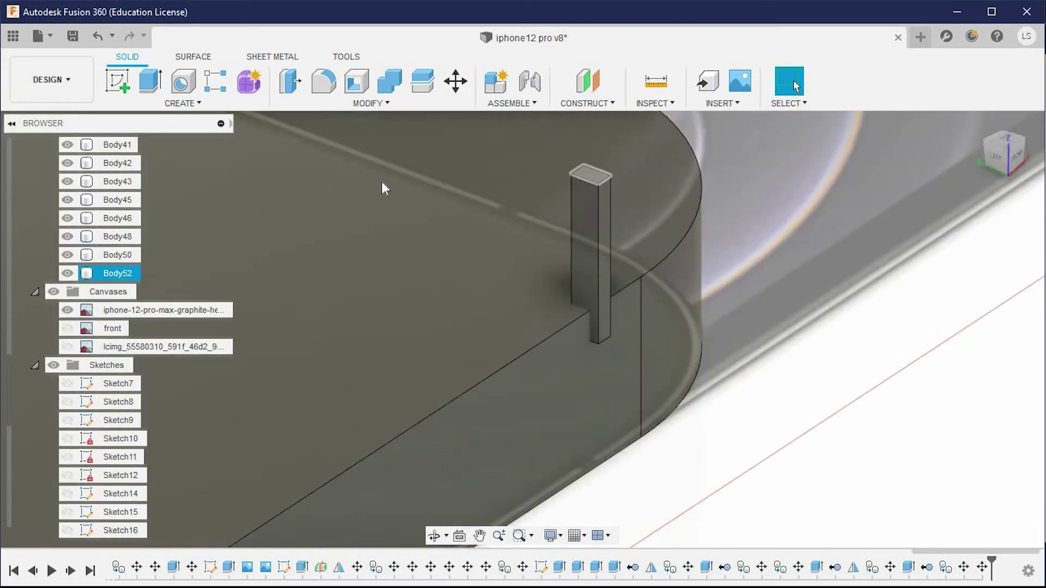
Cut the top face 10 mm into the phone edge and delete Body52
{"action": "type", "text": "e-10"}
{"action": "key", "text": "Return"}
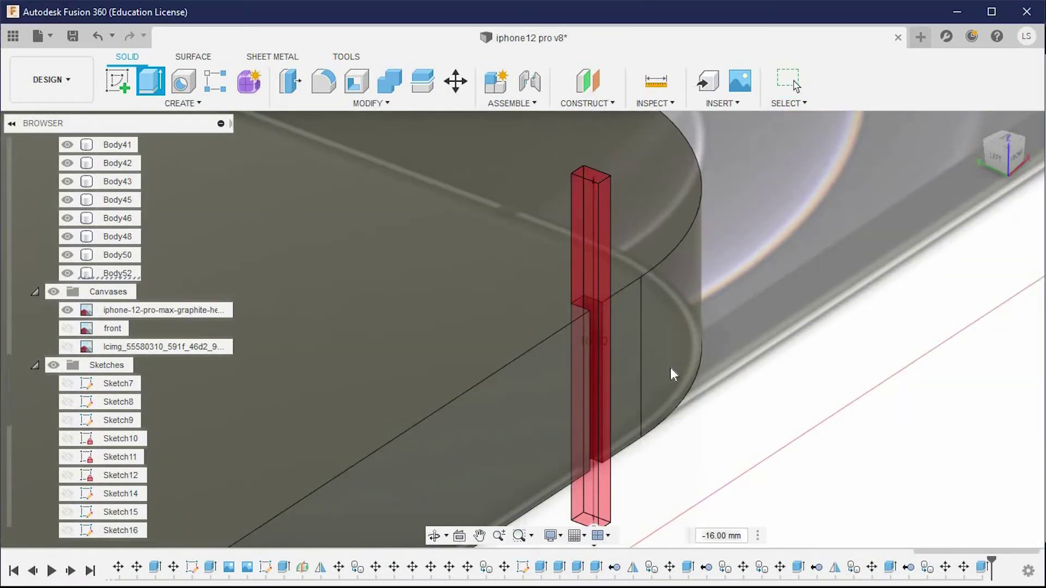
{"action": "scroll", "coordinate": [661, 448], "scroll_direction": "up", "scroll_amount": 3}
{"action": "right_click", "coordinate": [104, 273]}
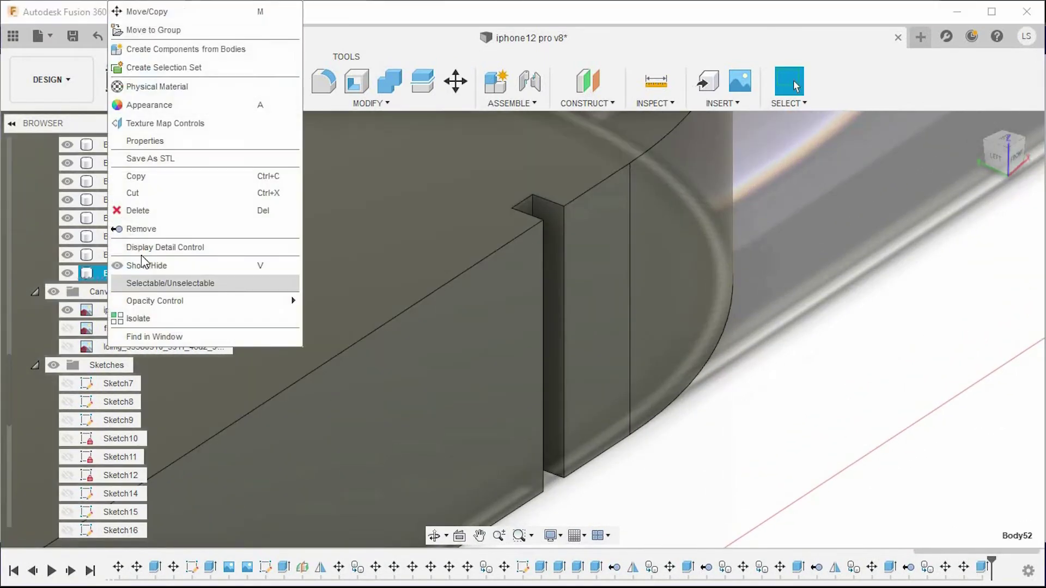
{"action": "left_click", "coordinate": [142, 229]}
Measure the distance between the two opposite slot edges
{"action": "scroll", "coordinate": [502, 239], "scroll_direction": "up", "scroll_amount": 3}
{"action": "middle_click_drag", "start_coordinate": [501, 238], "coordinate": [617, 116], "text": "shift"}
{"action": "key", "text": "i"}
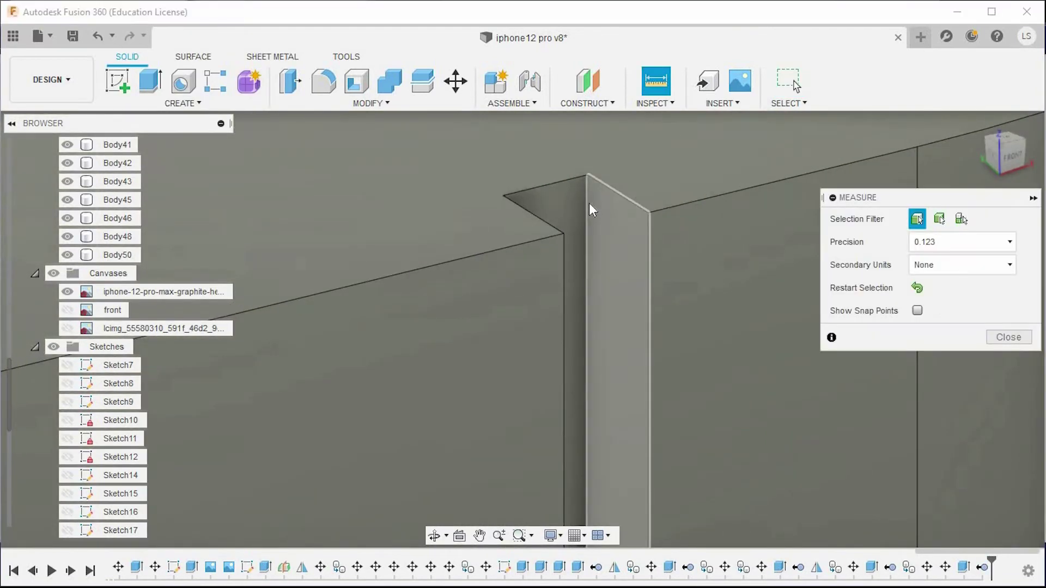
{"action": "left_click", "coordinate": [589, 202]}
{"action": "left_click", "coordinate": [649, 256]}
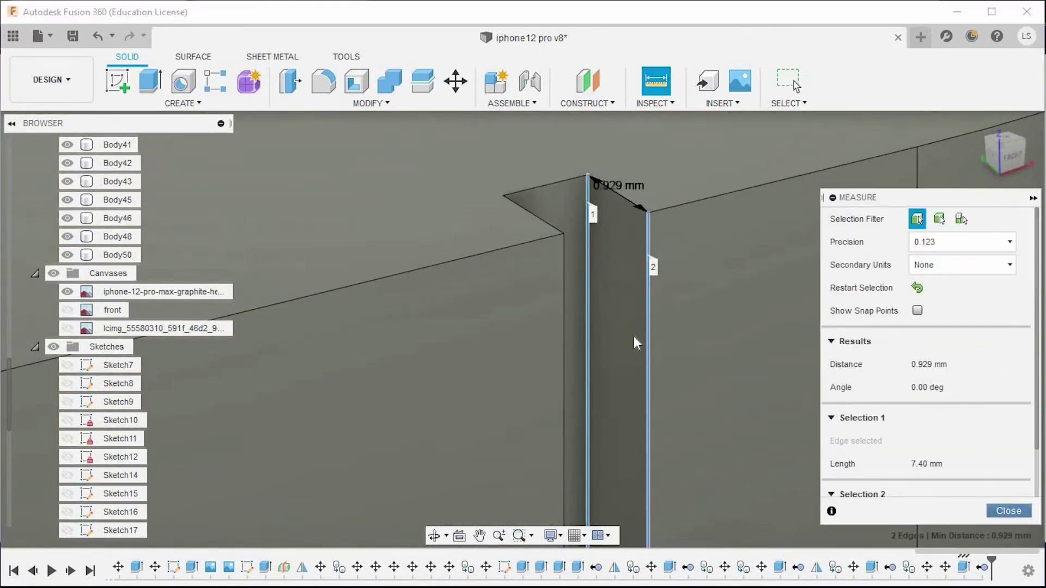
Fill the slot with a 0.929 mm extrusion as a new body
{"action": "key", "text": "Escape"}
{"action": "type", "text": "e0.929"}
{"action": "left_click", "coordinate": [950, 364]}
{"action": "left_click", "coordinate": [921, 434]}
{"action": "left_click", "coordinate": [955, 391]}
{"action": "scroll", "coordinate": [845, 488], "scroll_direction": "down", "scroll_amount": 5}
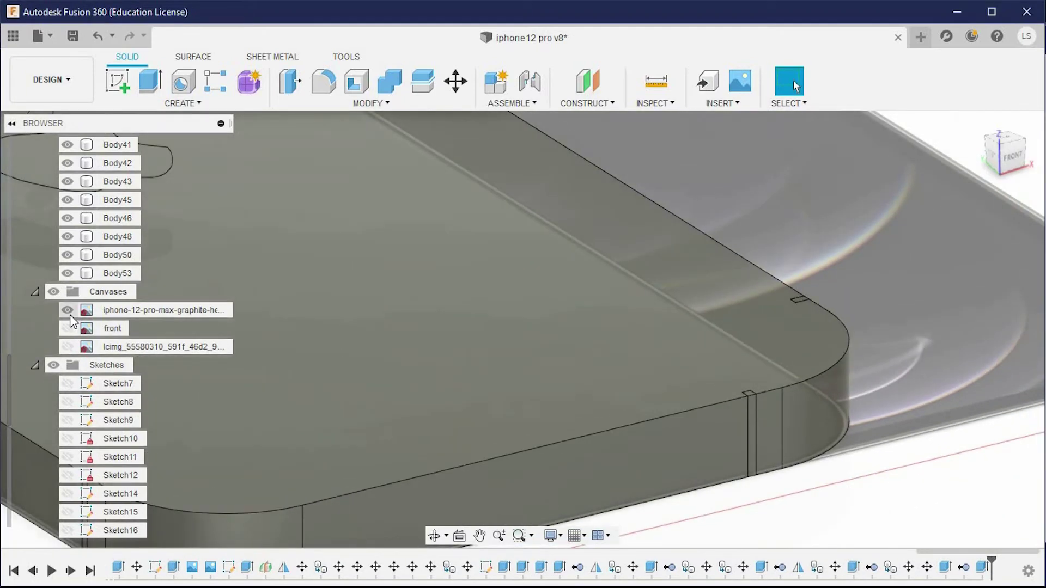
View the phone back from TOP in orthographic projection and start a sketch on it
{"action": "scroll", "coordinate": [715, 516], "scroll_direction": "down", "scroll_amount": 3}
{"action": "mouse_move", "coordinate": [603, 512]}
{"action": "left_click", "coordinate": [733, 494]}
{"action": "mouse_move", "coordinate": [740, 486]}
{"action": "middle_mouse_down", "text": "shift"}
{"action": "mouse_move", "coordinate": [860, 454]}
{"action": "mouse_move", "coordinate": [917, 404]}
{"action": "mouse_move", "coordinate": [904, 390]}
{"action": "mouse_move", "coordinate": [870, 460]}
{"action": "middle_mouse_up", "text": "shift"}
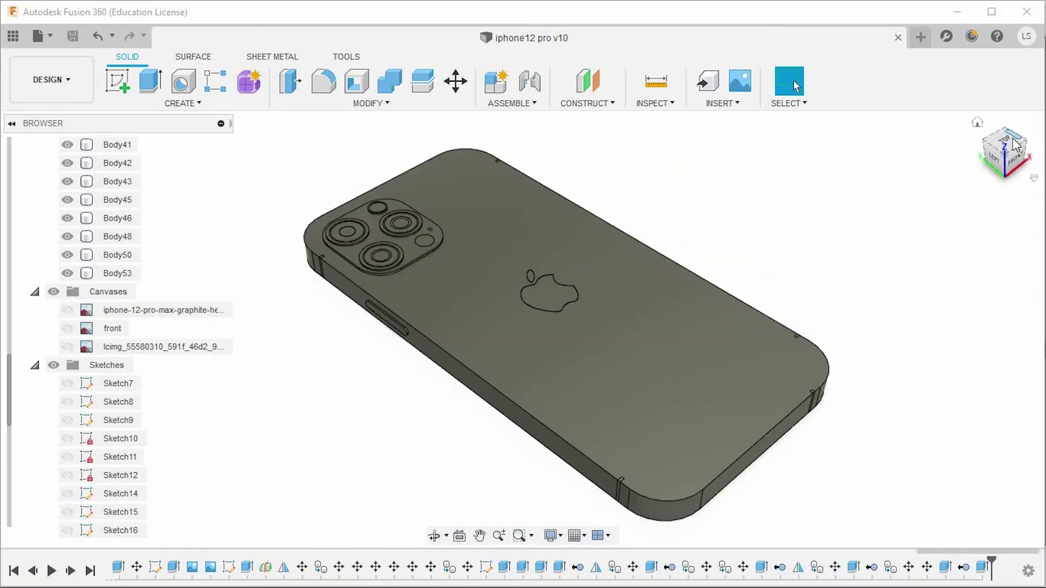
{"action": "left_click", "coordinate": [1014, 144]}
{"action": "left_click", "coordinate": [551, 535]}
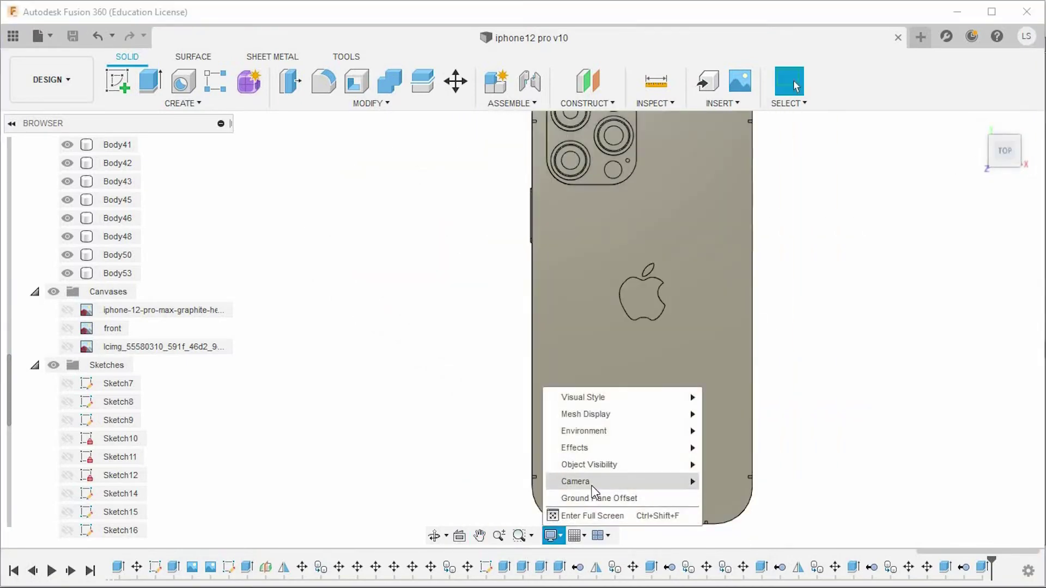
{"action": "left_click", "coordinate": [741, 485]}
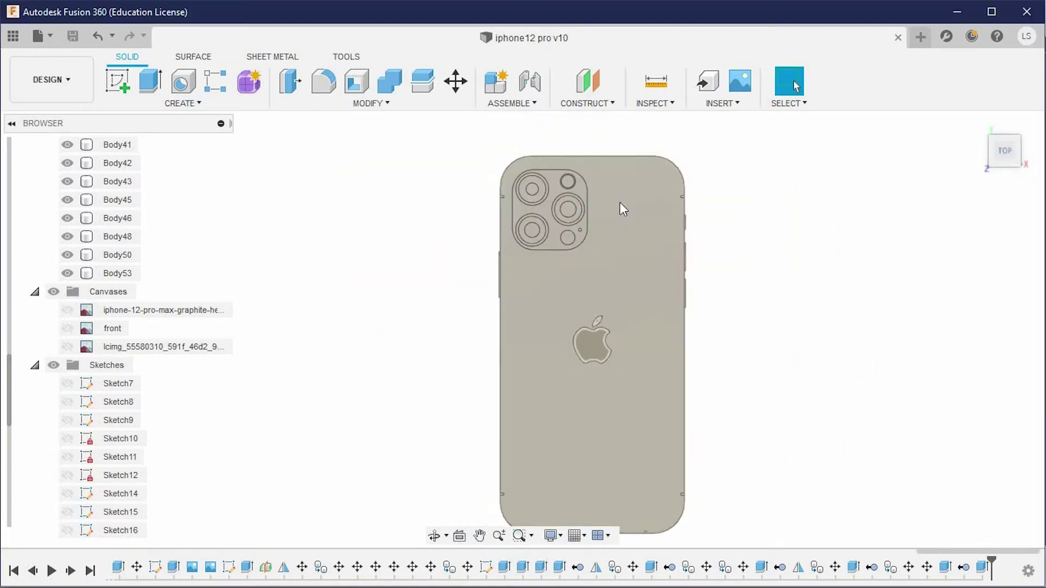
{"action": "left_click", "coordinate": [130, 92]}
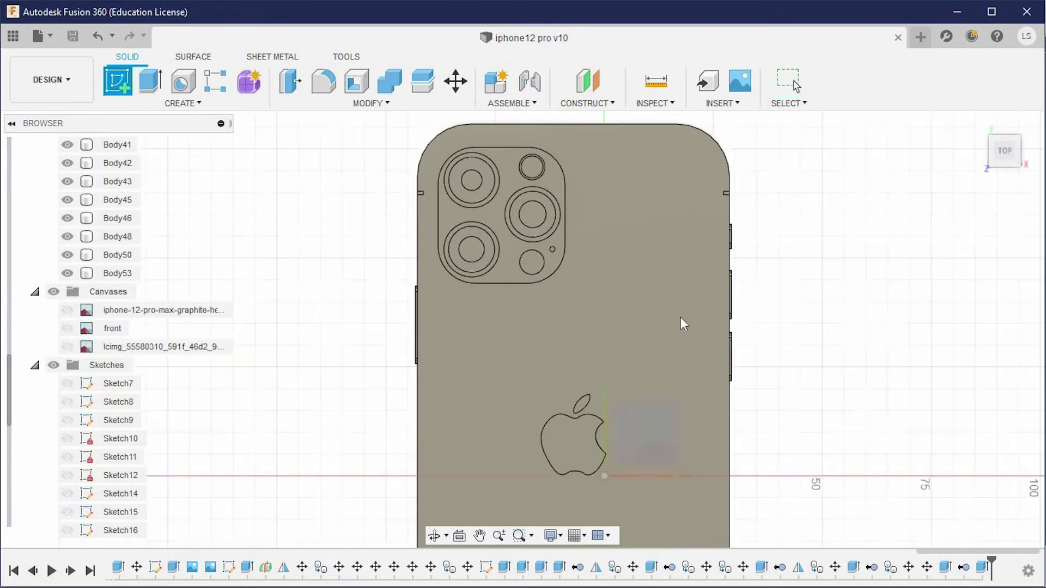
{"action": "left_click", "coordinate": [619, 315]}
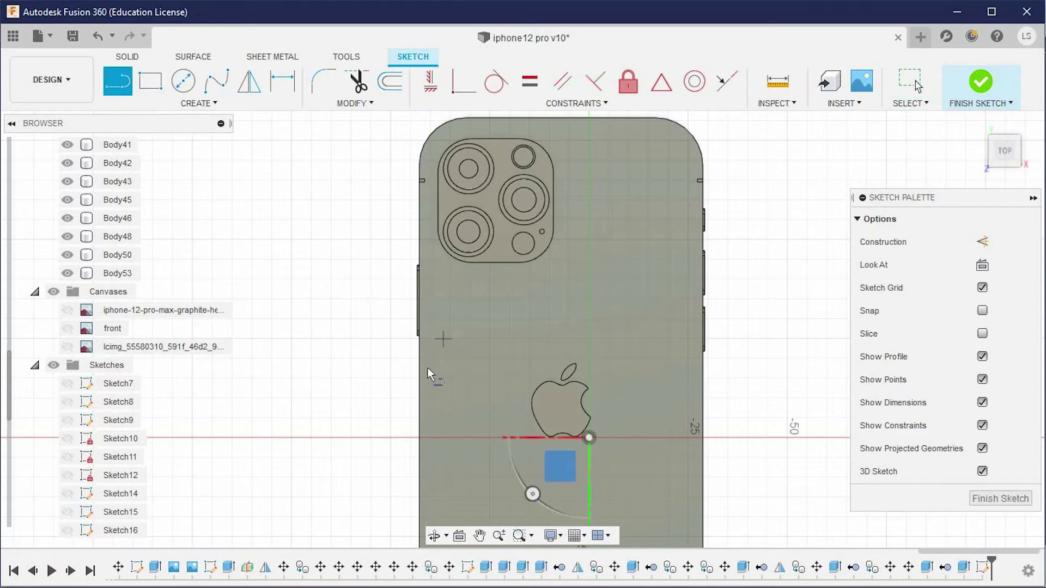
Show the iphone-12 reference canvas and draw a line down the phone's left edge
{"action": "scroll", "coordinate": [448, 357], "scroll_direction": "up", "scroll_amount": 5}
{"action": "left_click", "coordinate": [67, 310]}
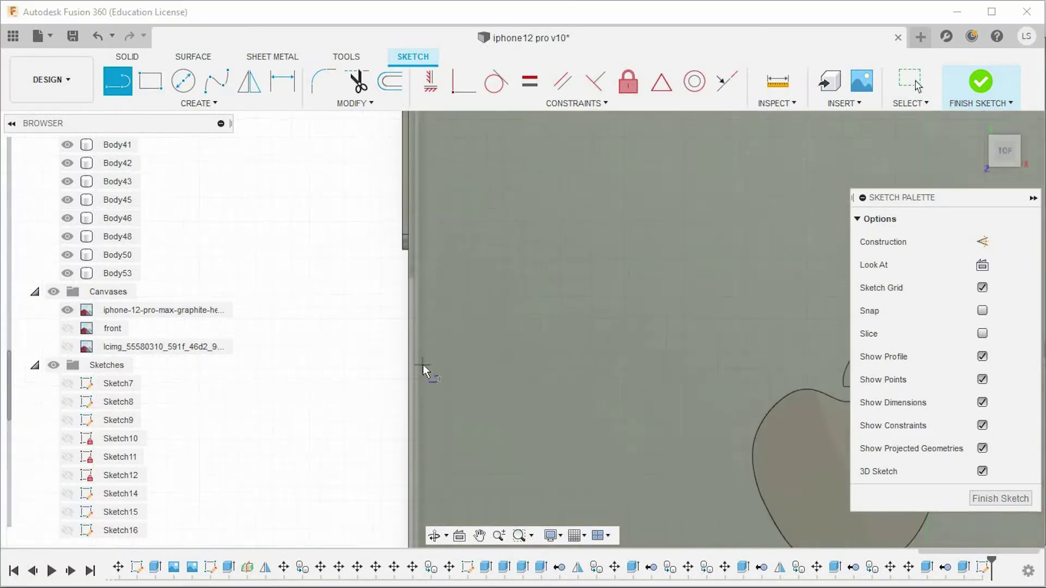
{"action": "middle_click_drag", "start_coordinate": [422, 365], "coordinate": [439, 378]}
{"action": "key", "text": "l"}
{"action": "scroll", "coordinate": [390, 332], "scroll_direction": "up", "scroll_amount": 2}
{"action": "scroll", "coordinate": [388, 328], "scroll_direction": "up", "scroll_amount": 4}
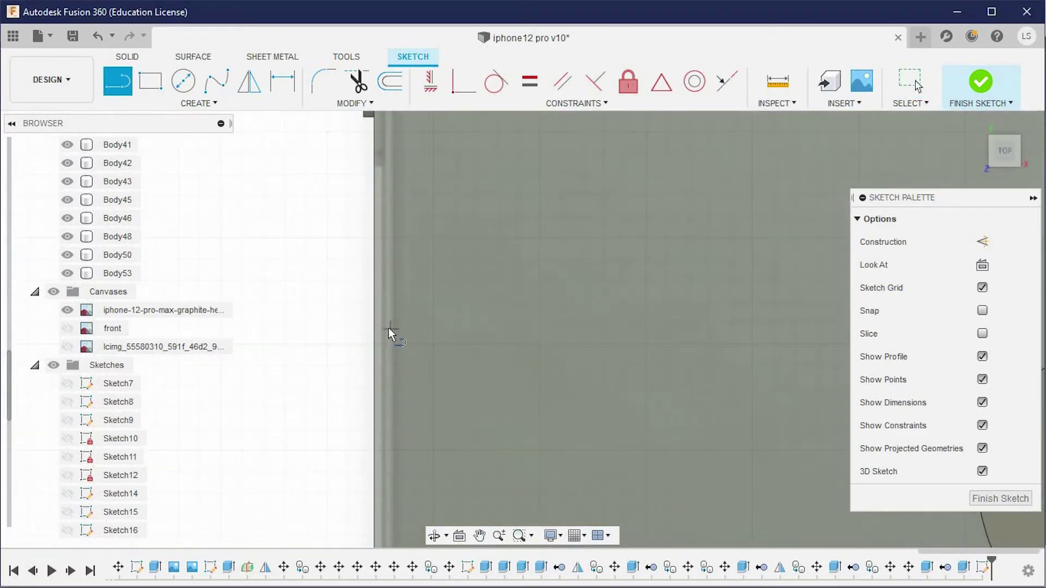
{"action": "left_click", "coordinate": [384, 333]}
{"action": "scroll", "coordinate": [385, 332], "scroll_direction": "down", "scroll_amount": 3}
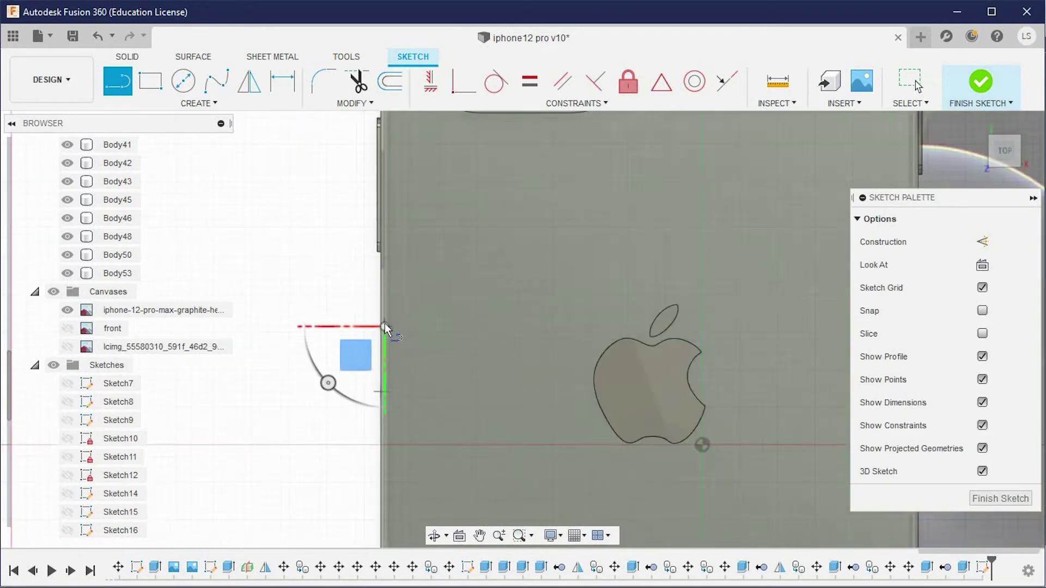
{"action": "scroll", "coordinate": [383, 305], "scroll_direction": "down", "scroll_amount": 3}
{"action": "scroll", "coordinate": [379, 185], "scroll_direction": "down", "scroll_amount": 3}
{"action": "scroll", "coordinate": [355, 351], "scroll_direction": "up", "scroll_amount": 3}
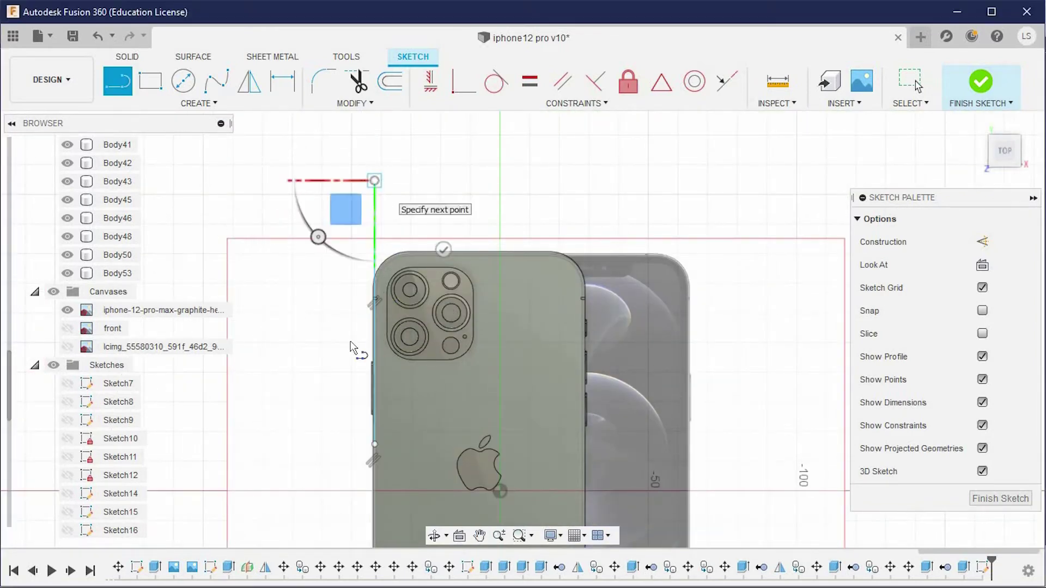
{"action": "left_click", "coordinate": [404, 456]}
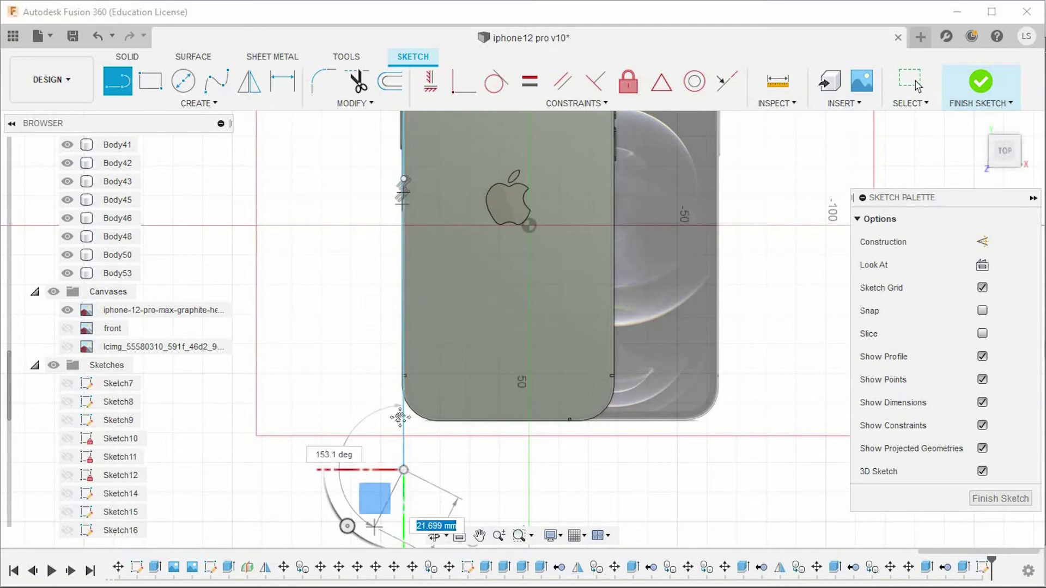
Draw a line along the phone's bottom edge
{"action": "scroll", "coordinate": [468, 393], "scroll_direction": "up", "scroll_amount": 3}
{"action": "scroll", "coordinate": [503, 347], "scroll_direction": "up", "scroll_amount": 3}
{"action": "scroll", "coordinate": [503, 345], "scroll_direction": "up", "scroll_amount": 3}
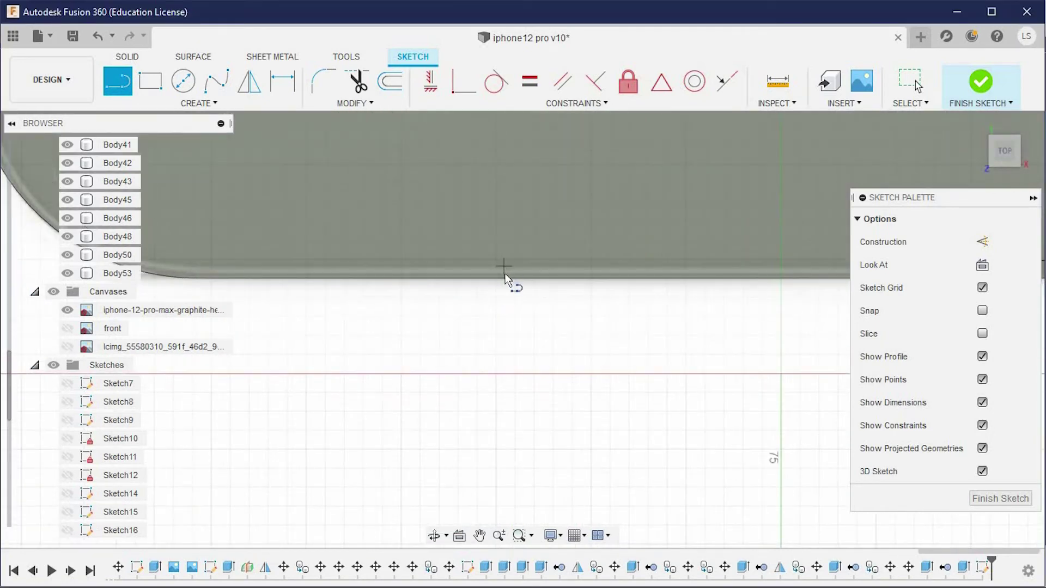
{"action": "scroll", "coordinate": [504, 278], "scroll_direction": "down", "scroll_amount": 2}
{"action": "scroll", "coordinate": [541, 356], "scroll_direction": "down", "scroll_amount": 2}
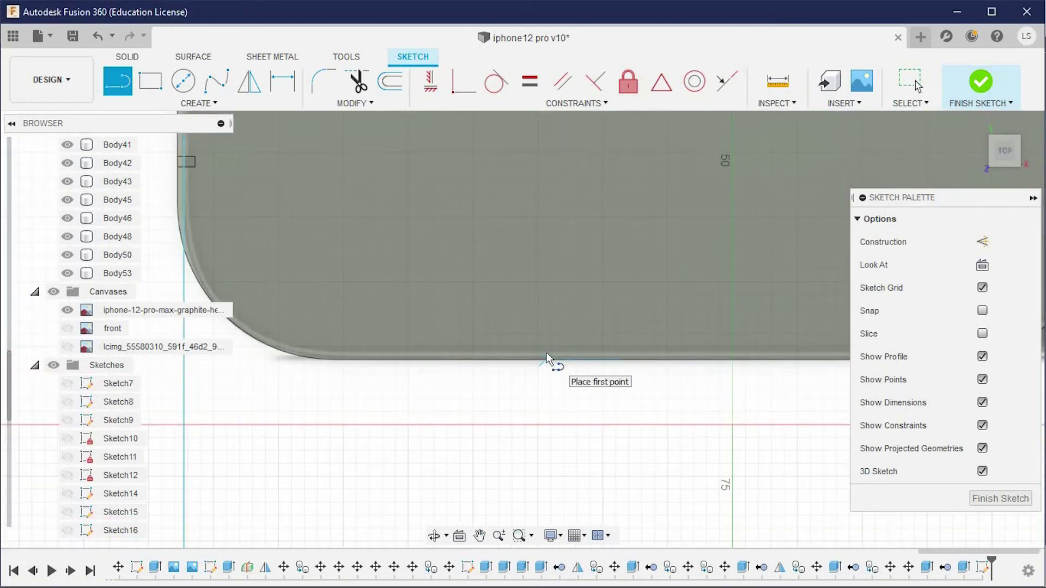
{"action": "scroll", "coordinate": [545, 353], "scroll_direction": "up", "scroll_amount": 2}
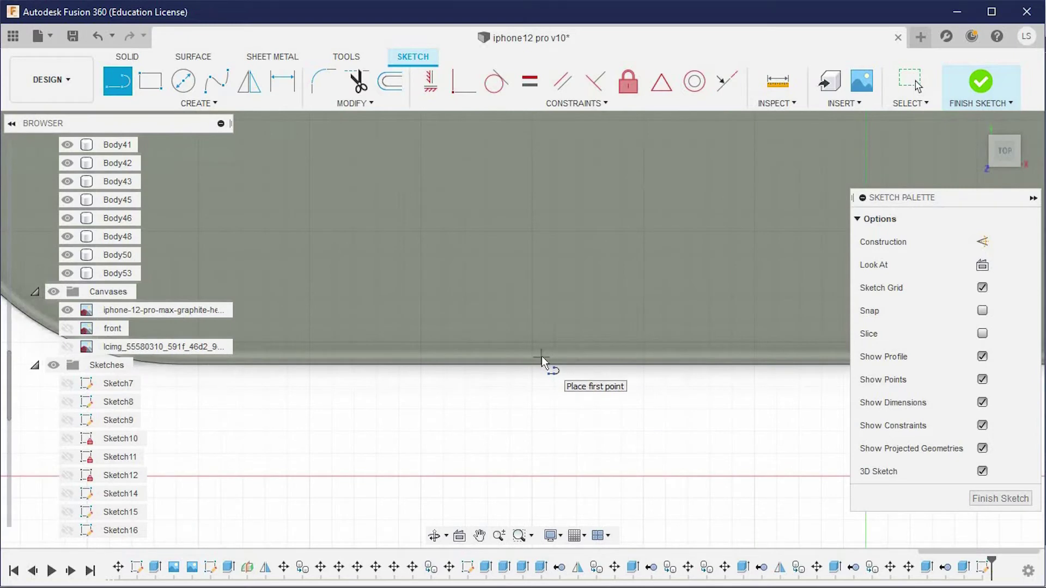
{"action": "left_click", "coordinate": [542, 355]}
{"action": "scroll", "coordinate": [541, 355], "scroll_direction": "down", "scroll_amount": 2}
{"action": "middle_click_drag", "start_coordinate": [450, 371], "coordinate": [118, 371]}
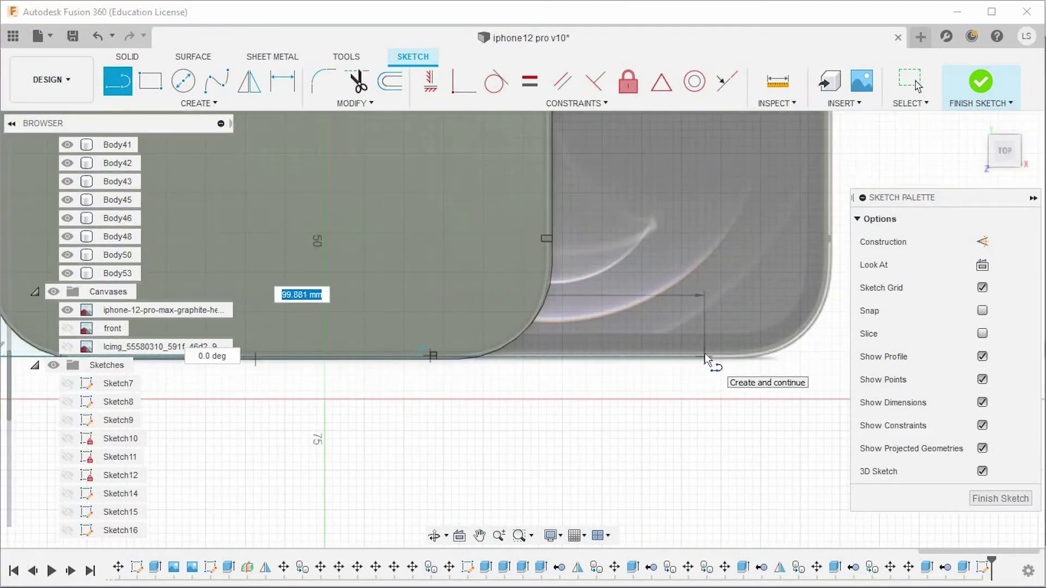
{"action": "left_click", "coordinate": [705, 357]}
Draw a line along the phone's top edge toward the top-left corner
{"action": "scroll", "coordinate": [704, 357], "scroll_direction": "down", "scroll_amount": 2}
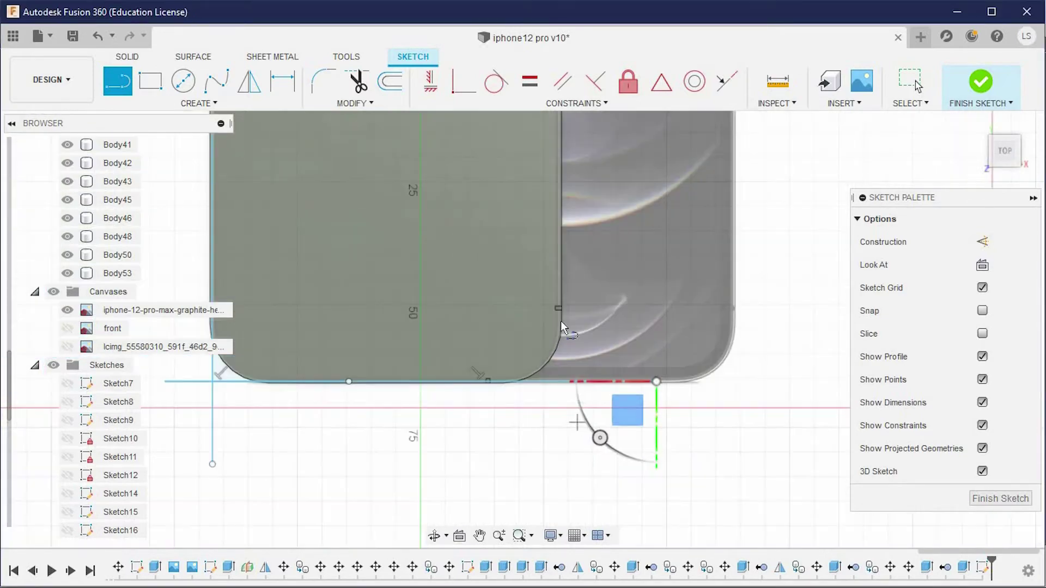
{"action": "scroll", "coordinate": [567, 395], "scroll_direction": "up", "scroll_amount": 5}
{"action": "scroll", "coordinate": [560, 335], "scroll_direction": "up", "scroll_amount": 5}
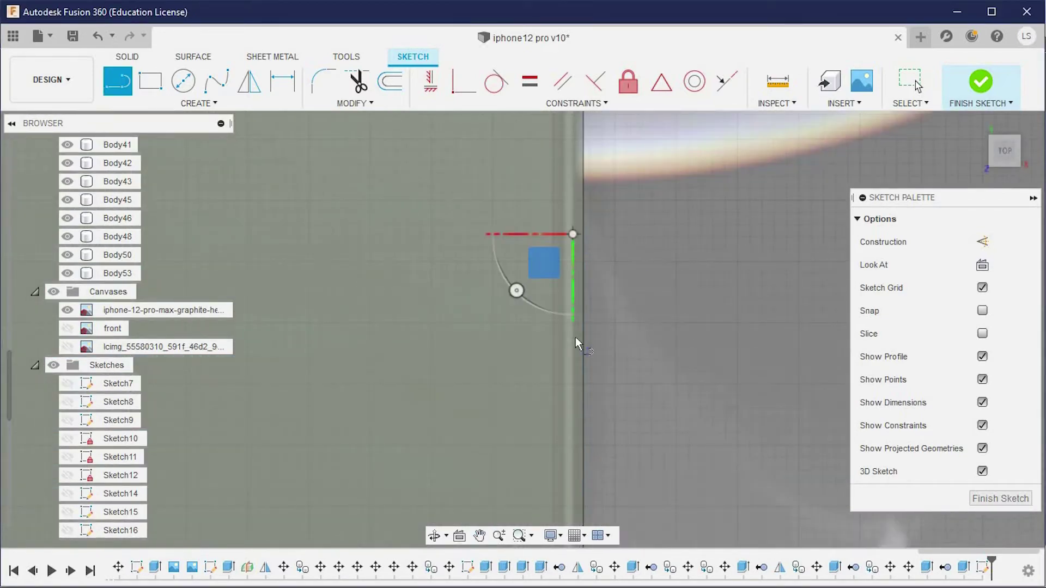
{"action": "scroll", "coordinate": [575, 365], "scroll_direction": "down", "scroll_amount": 3}
{"action": "scroll", "coordinate": [575, 365], "scroll_direction": "down", "scroll_amount": 2}
{"action": "scroll", "coordinate": [568, 453], "scroll_direction": "down", "scroll_amount": 2}
{"action": "scroll", "coordinate": [568, 454], "scroll_direction": "down", "scroll_amount": 1}
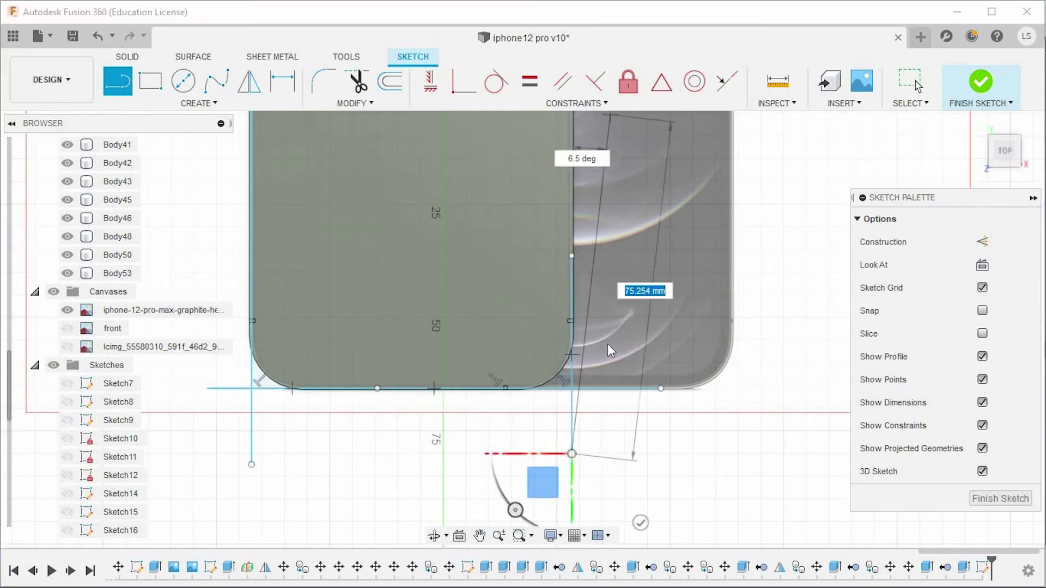
{"action": "middle_click_drag", "start_coordinate": [609, 316], "coordinate": [453, 262]}
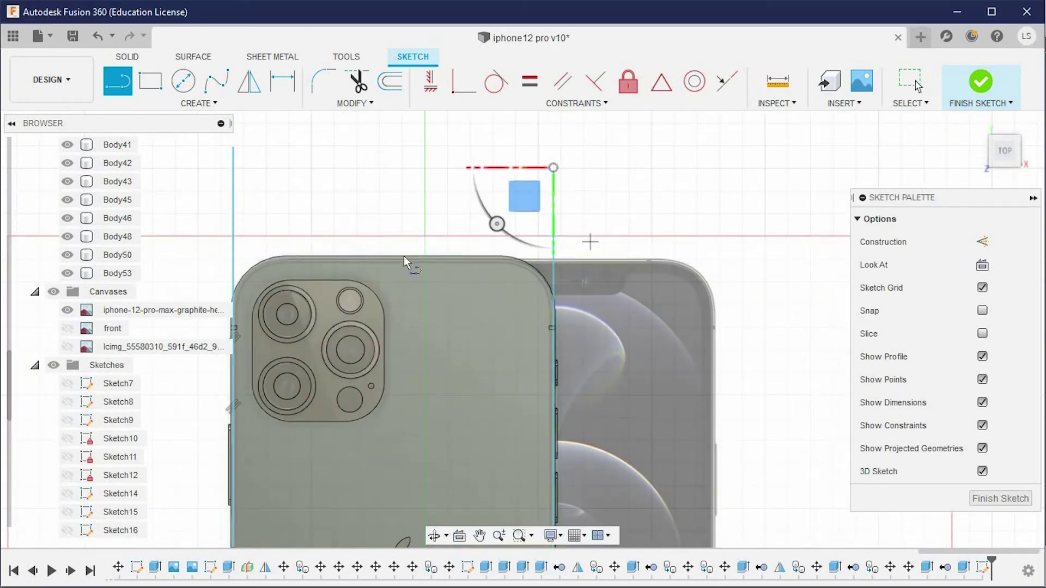
{"action": "scroll", "coordinate": [403, 259], "scroll_direction": "up", "scroll_amount": 3}
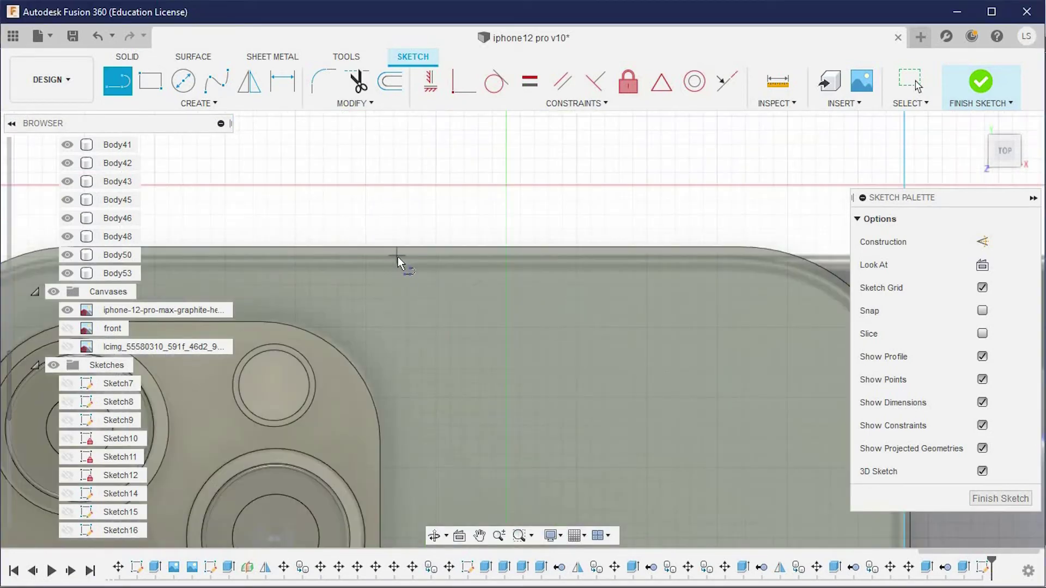
{"action": "left_click", "coordinate": [401, 257]}
{"action": "scroll", "coordinate": [401, 256], "scroll_direction": "down", "scroll_amount": 2}
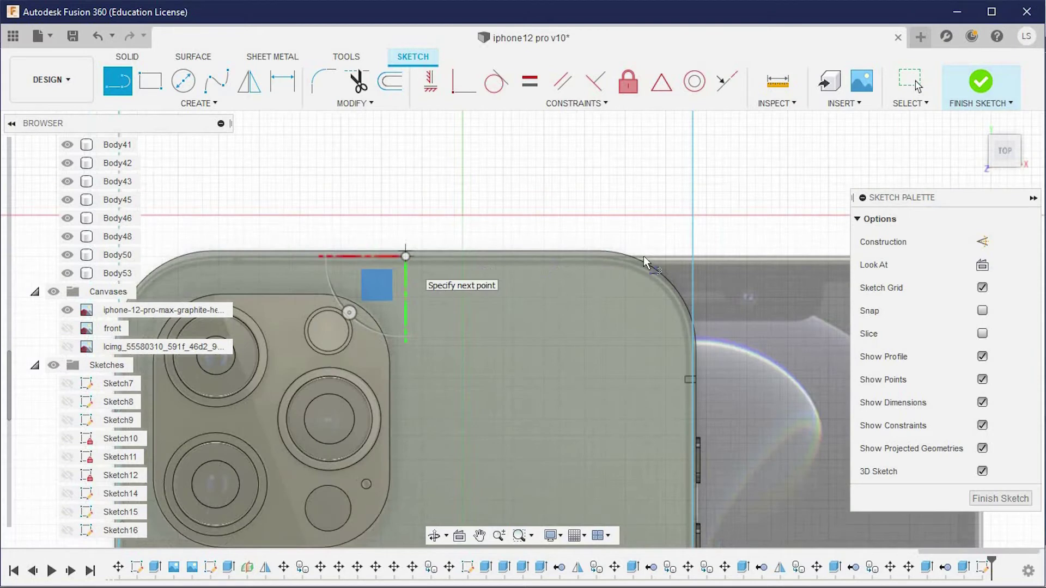
{"action": "left_click", "coordinate": [809, 256]}
{"action": "middle_click_drag", "start_coordinate": [233, 240], "coordinate": [416, 204]}
{"action": "left_click", "coordinate": [220, 220]}
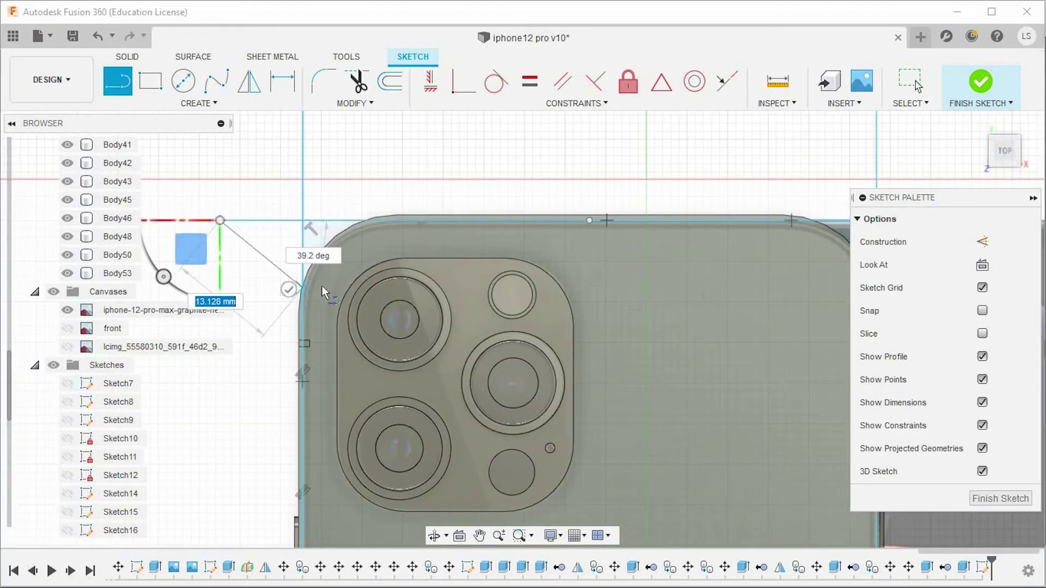
{"action": "key", "text": "Escape"}
{"action": "scroll", "coordinate": [362, 228], "scroll_direction": "down", "scroll_amount": 3}
{"action": "key", "text": "t"}
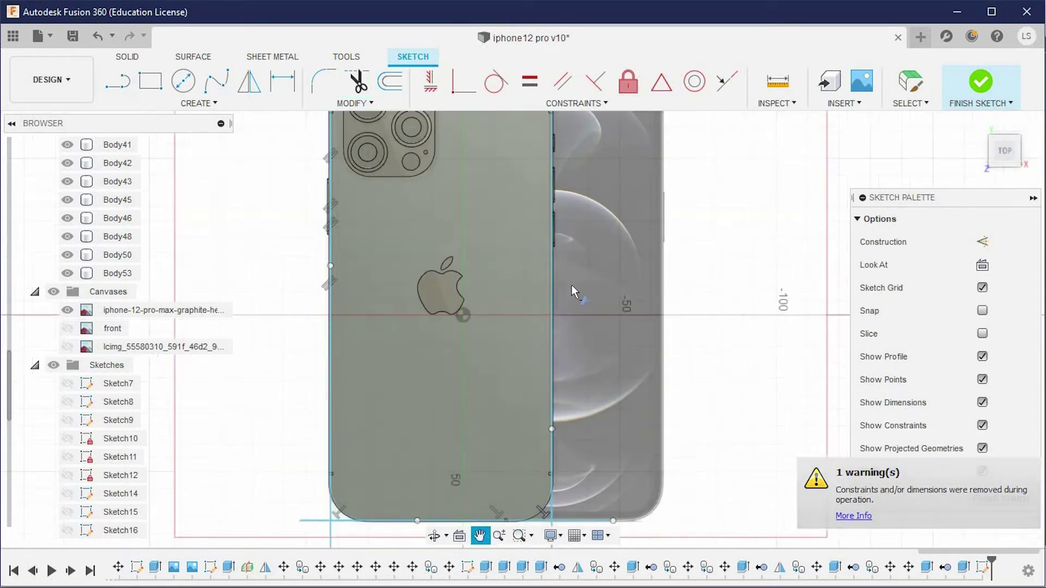
Fillet the outline's bottom-left and bottom-right corners with a 12 mm radius
{"action": "scroll", "coordinate": [571, 285], "scroll_direction": "up", "scroll_amount": 3}
{"action": "middle_click_drag", "start_coordinate": [338, 379], "coordinate": [372, 368]}
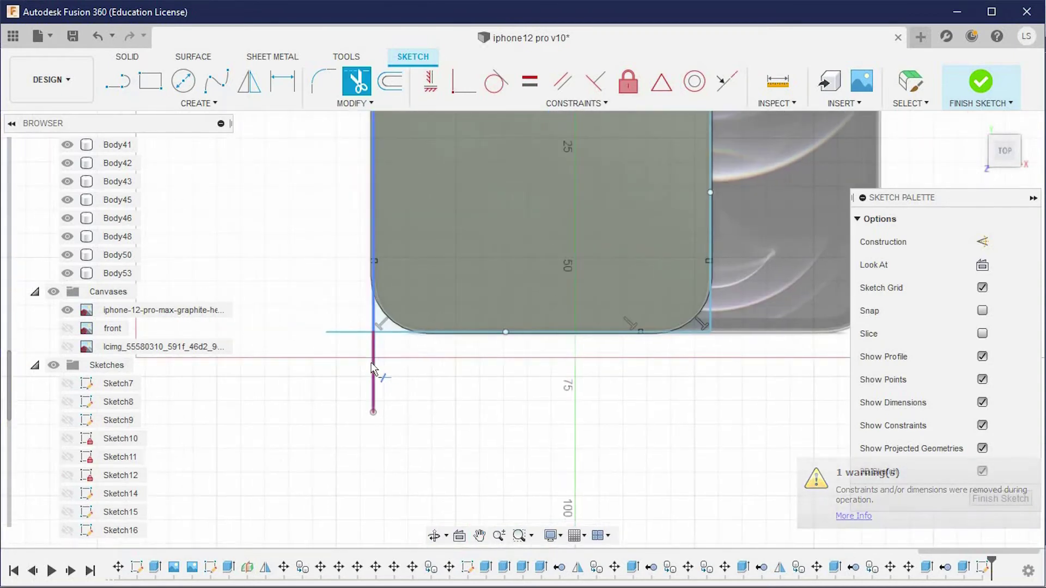
{"action": "scroll", "coordinate": [366, 286], "scroll_direction": "up", "scroll_amount": 3}
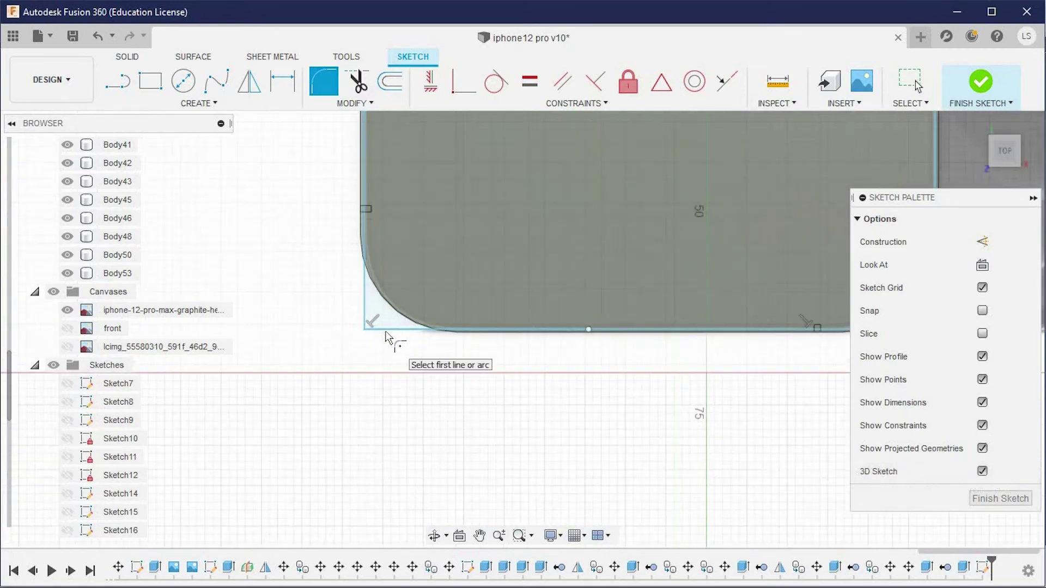
{"action": "left_click", "coordinate": [356, 332]}
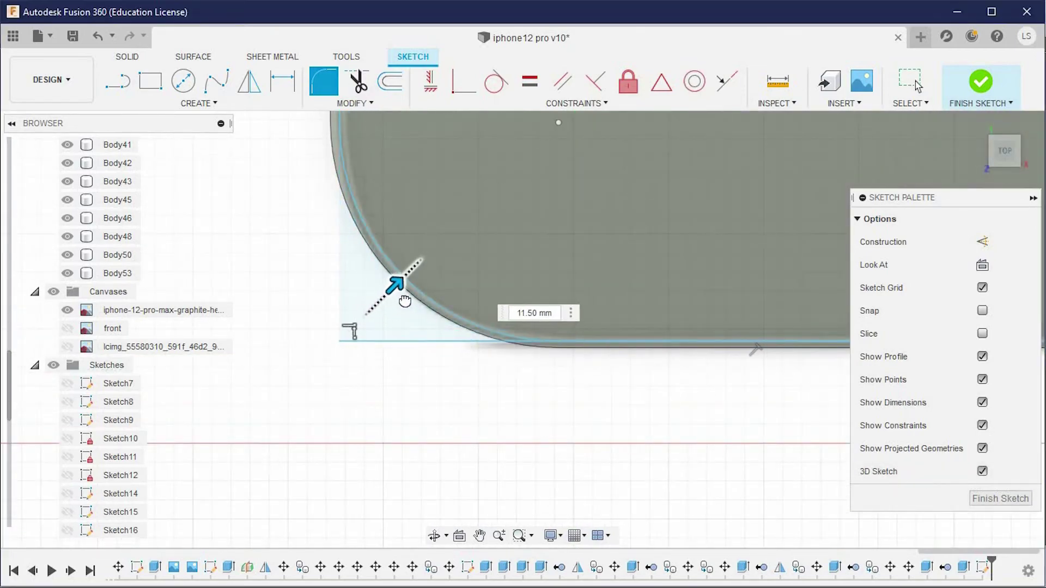
{"action": "key", "text": "Return"}
{"action": "middle_click_drag", "start_coordinate": [568, 369], "coordinate": [367, 367]}
{"action": "left_click", "coordinate": [590, 354]}
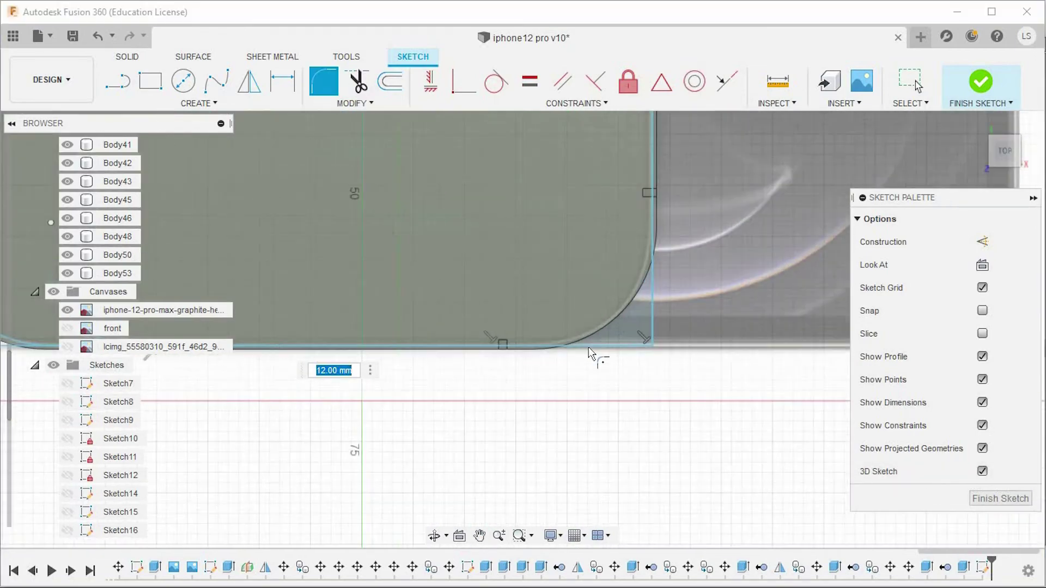
{"action": "key", "text": "Return"}
Fillet the top-right and top-left corners at 12 mm
{"action": "scroll", "coordinate": [651, 287], "scroll_direction": "down", "scroll_amount": 5}
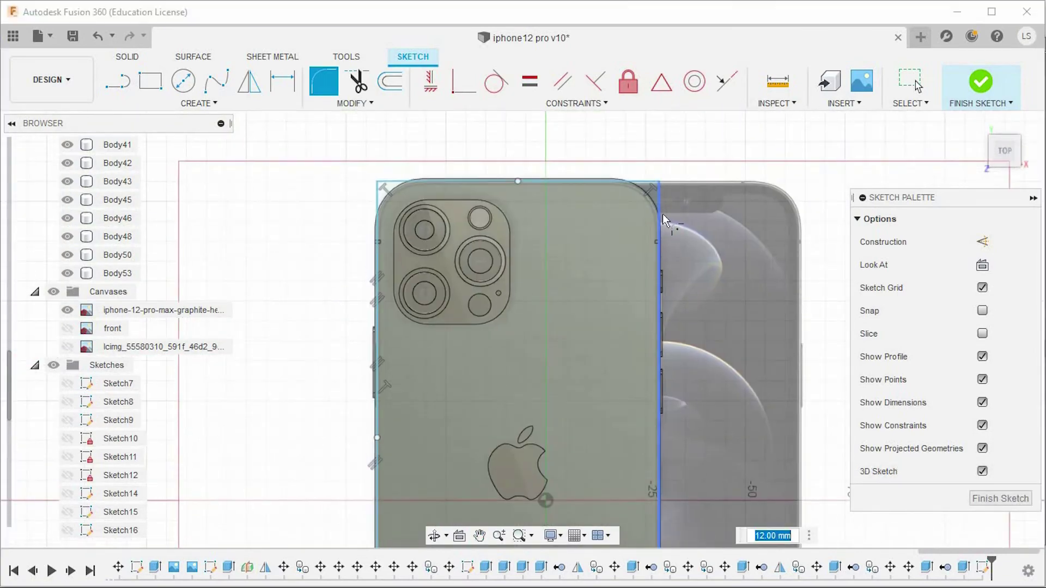
{"action": "scroll", "coordinate": [655, 223], "scroll_direction": "up", "scroll_amount": 4}
{"action": "left_click", "coordinate": [673, 160]}
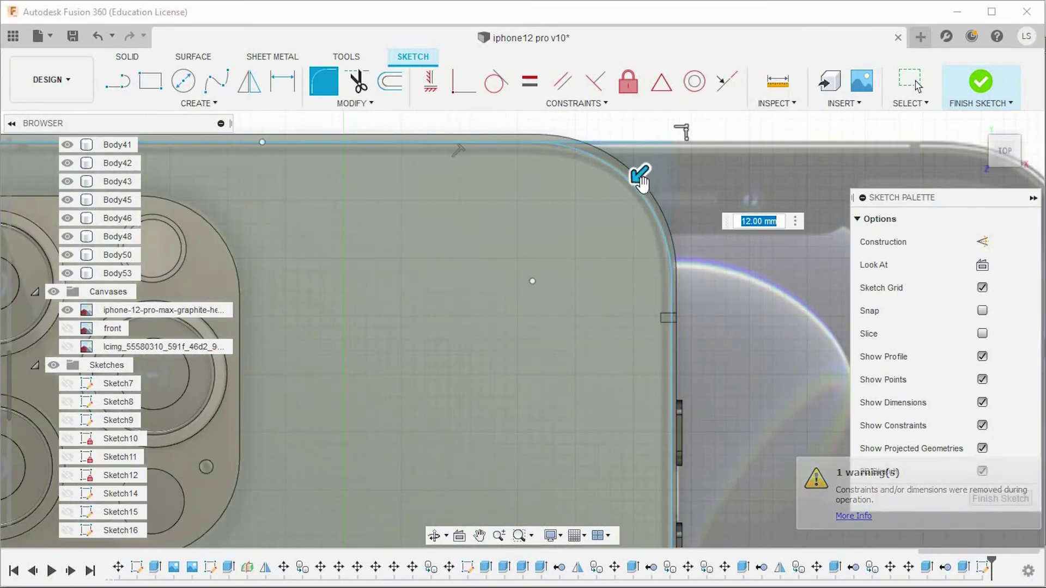
{"action": "scroll", "coordinate": [680, 258], "scroll_direction": "down", "scroll_amount": 3}
{"action": "left_click", "coordinate": [425, 226]}
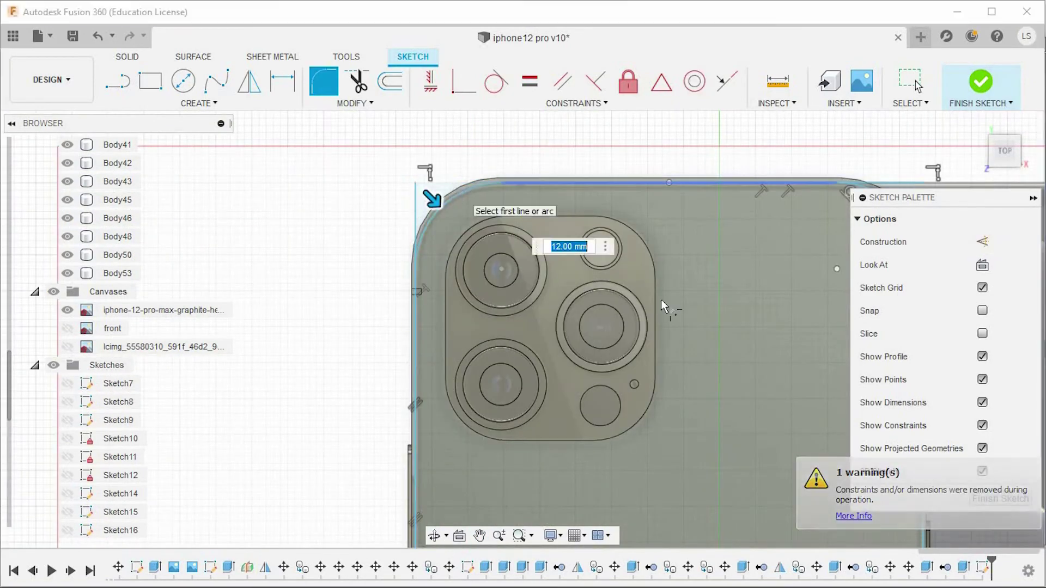
{"action": "key", "text": "Return"}
{"action": "key", "text": "Escape"}
{"action": "scroll", "coordinate": [714, 326], "scroll_direction": "down", "scroll_amount": 2}
{"action": "mouse_move", "coordinate": [672, 354]}
{"action": "middle_mouse_down"}
{"action": "mouse_move", "coordinate": [634, 257]}
{"action": "mouse_move", "coordinate": [630, 22]}
{"action": "middle_mouse_up"}
{"action": "key", "text": "t"}
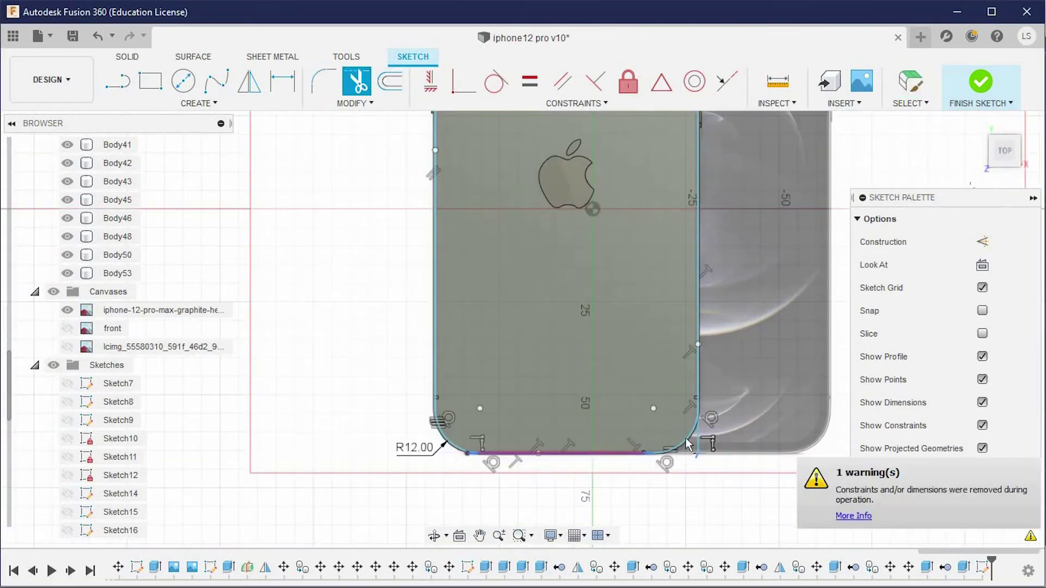
Finish the outline sketch, show Sketch7, and inspect the bottom-left corner
{"action": "left_click", "coordinate": [993, 87]}
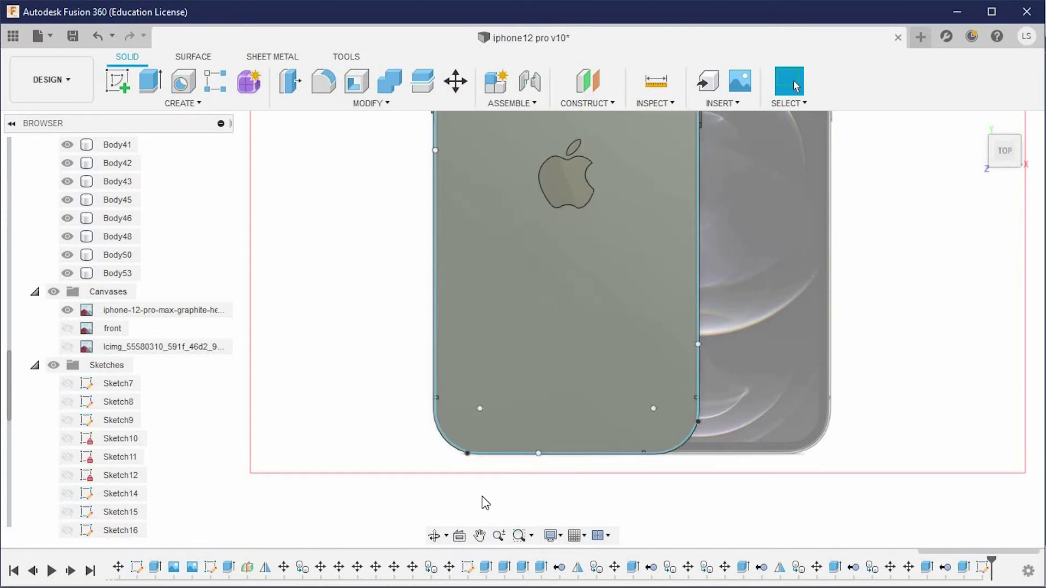
{"action": "left_click", "coordinate": [67, 328]}
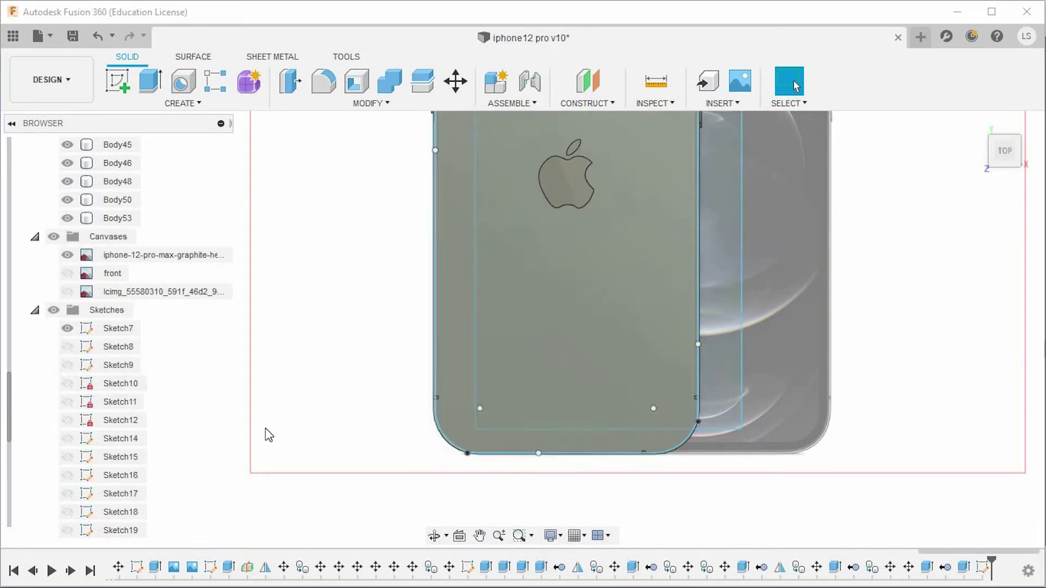
{"action": "scroll", "coordinate": [376, 393], "scroll_direction": "up", "scroll_amount": 1}
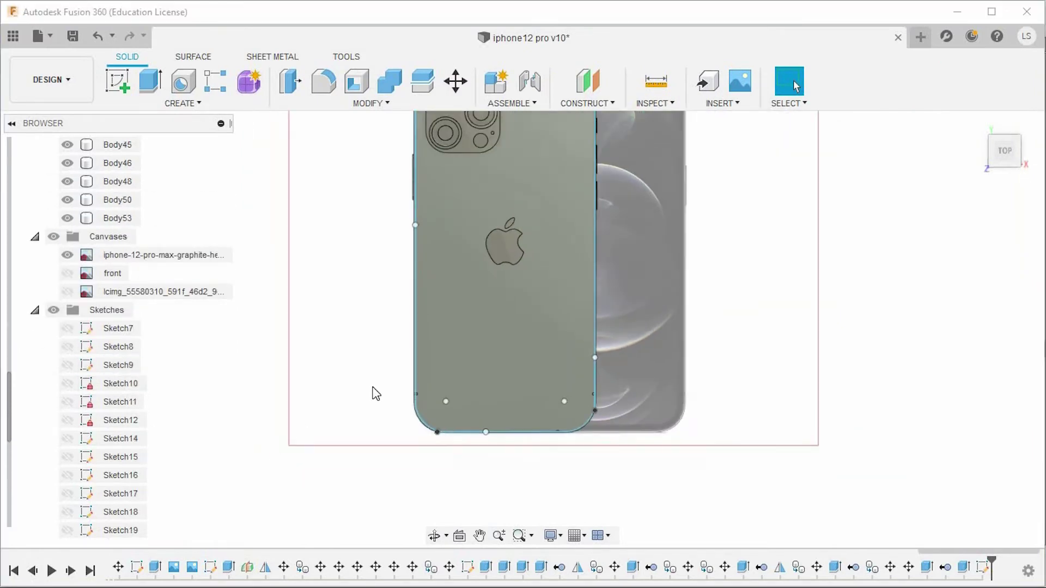
{"action": "scroll", "coordinate": [390, 378], "scroll_direction": "up", "scroll_amount": 2}
{"action": "scroll", "coordinate": [414, 403], "scroll_direction": "up", "scroll_amount": 2}
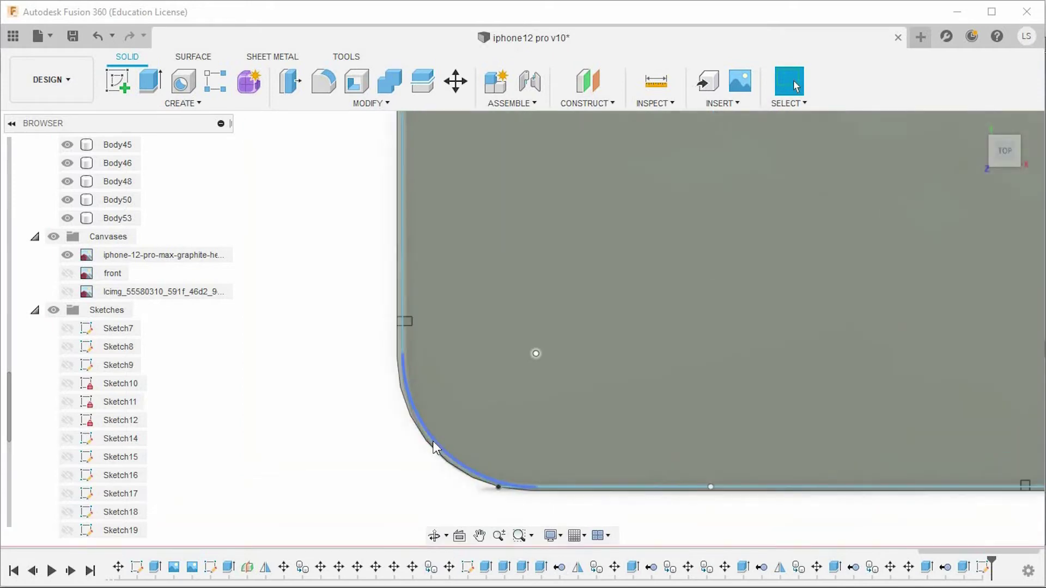
{"action": "scroll", "coordinate": [505, 424], "scroll_direction": "down", "scroll_amount": 5}
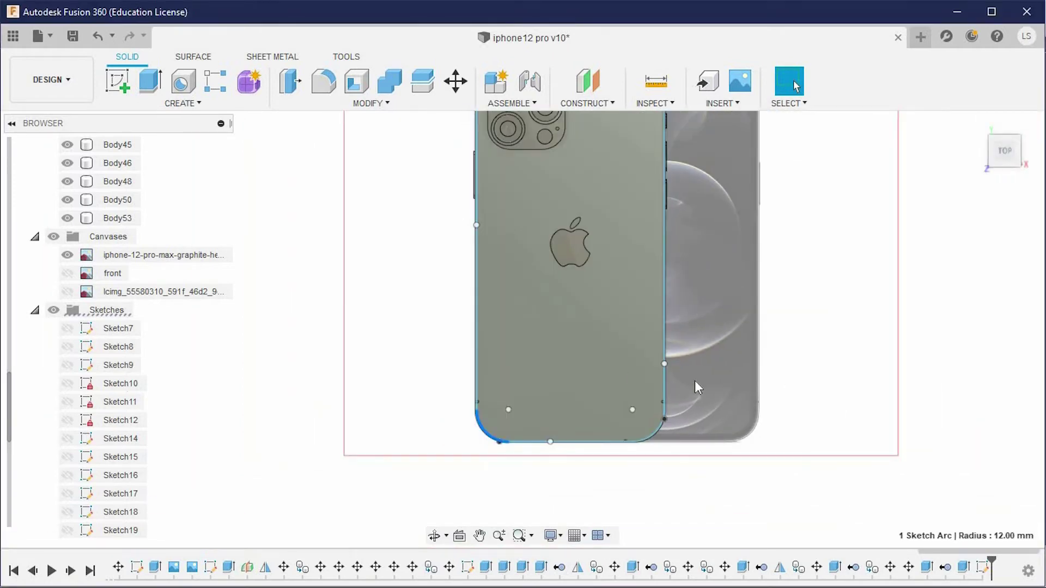
{"action": "middle_click_drag", "start_coordinate": [655, 454], "coordinate": [665, 417], "text": "shift"}
{"action": "scroll", "coordinate": [626, 428], "scroll_direction": "up", "scroll_amount": 3}
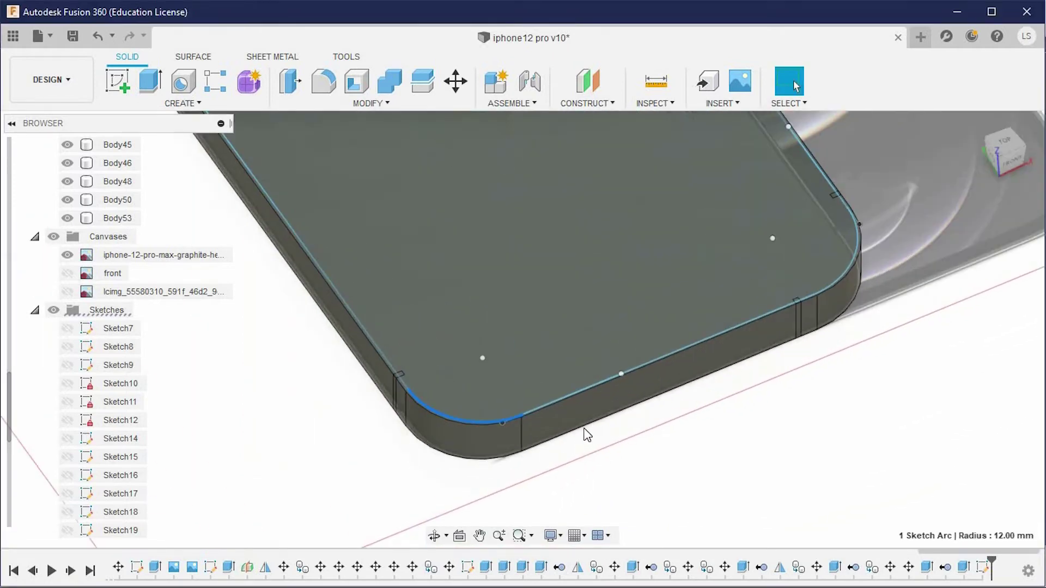
{"action": "scroll", "coordinate": [491, 354], "scroll_direction": "up", "scroll_amount": 2}
Check the back-face profile from the top view and open the left sketch line's options
{"action": "left_click", "coordinate": [479, 344]}
{"action": "scroll", "coordinate": [479, 344], "scroll_direction": "down", "scroll_amount": 2}
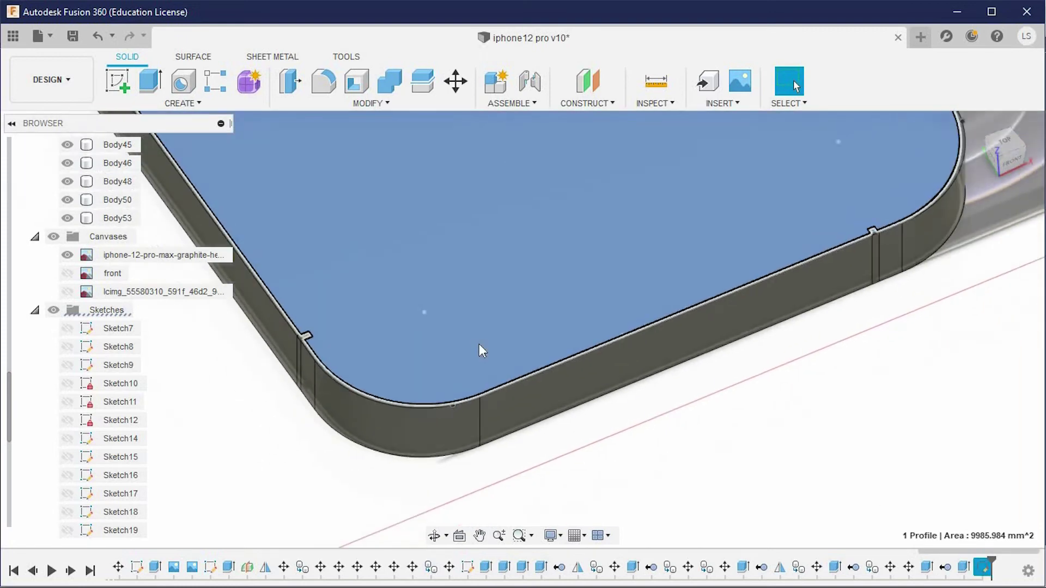
{"action": "left_click", "coordinate": [703, 492]}
{"action": "left_click", "coordinate": [1005, 147]}
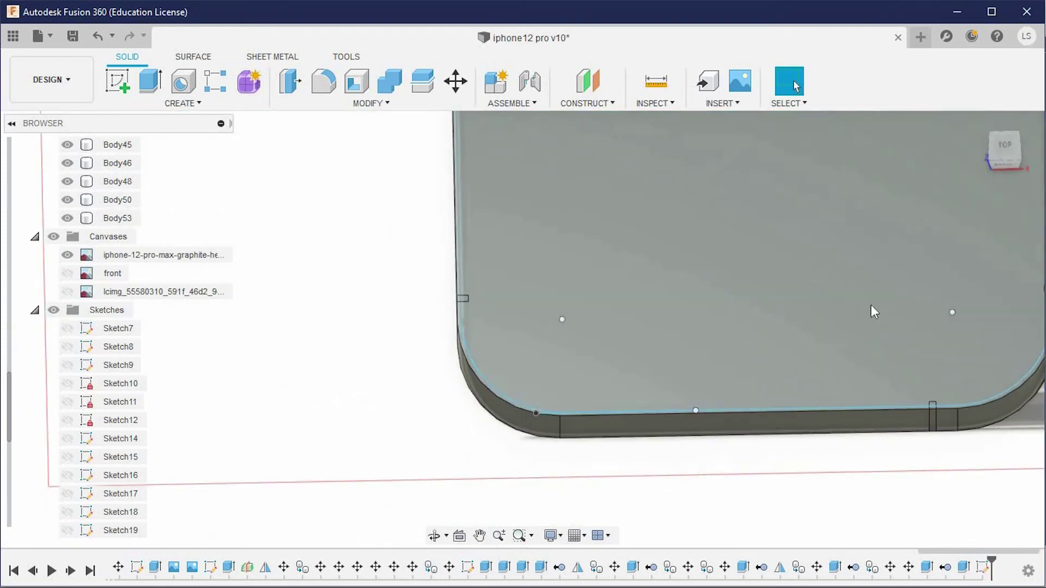
{"action": "middle_click_drag", "start_coordinate": [662, 237], "coordinate": [593, 314]}
{"action": "scroll", "coordinate": [594, 313], "scroll_direction": "down", "scroll_amount": 3}
{"action": "key", "text": "Escape"}
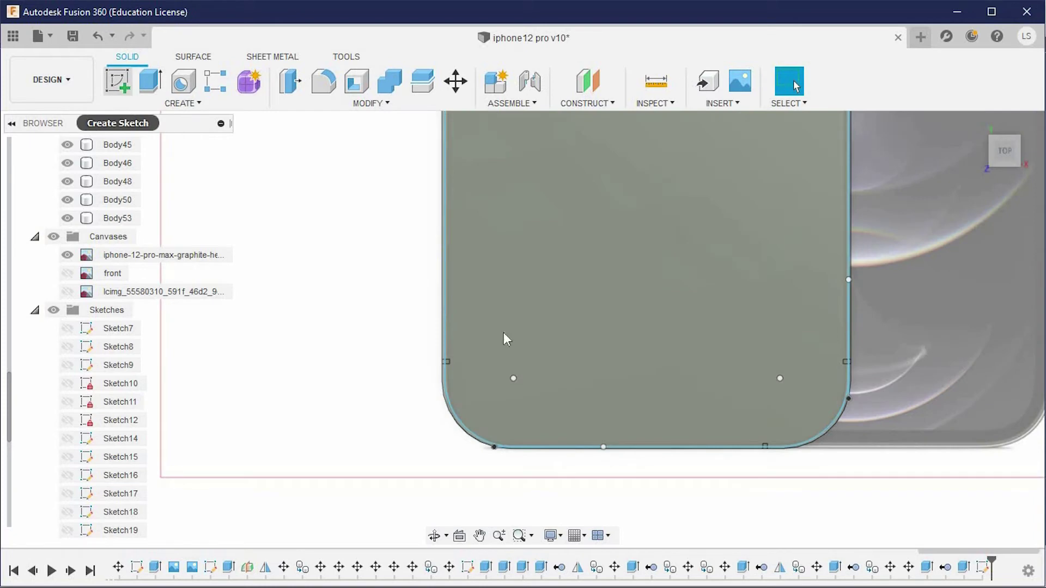
{"action": "left_click", "coordinate": [442, 297]}
{"action": "right_click", "coordinate": [443, 298]}
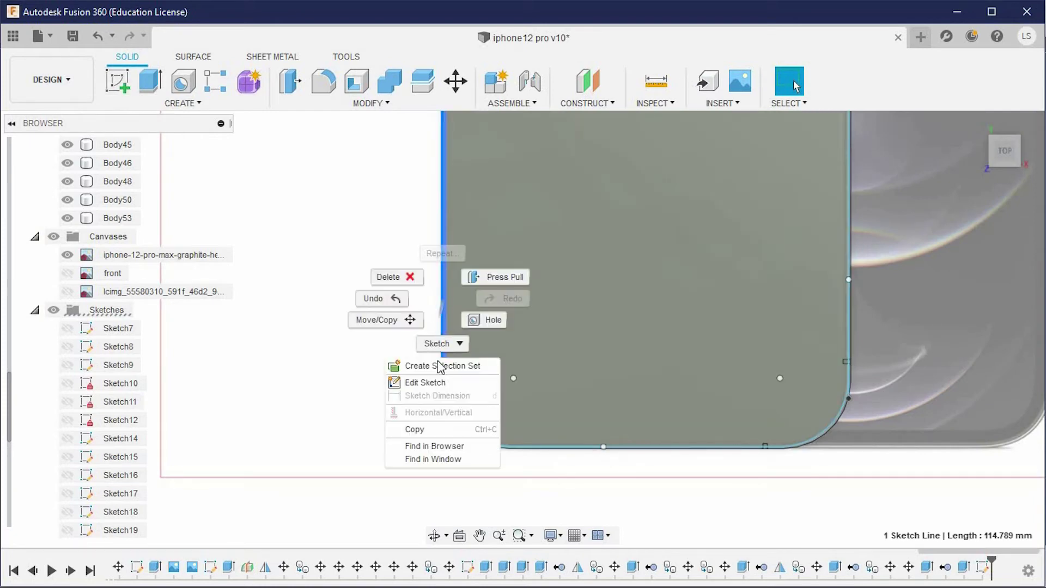
Reopen the outline sketch and draw a line along the phone's left edge
{"action": "left_click", "coordinate": [444, 382]}
{"action": "scroll", "coordinate": [446, 322], "scroll_direction": "up", "scroll_amount": 3}
{"action": "scroll", "coordinate": [430, 303], "scroll_direction": "up", "scroll_amount": 8}
{"action": "left_click", "coordinate": [420, 287]}
{"action": "scroll", "coordinate": [427, 294], "scroll_direction": "down", "scroll_amount": 6}
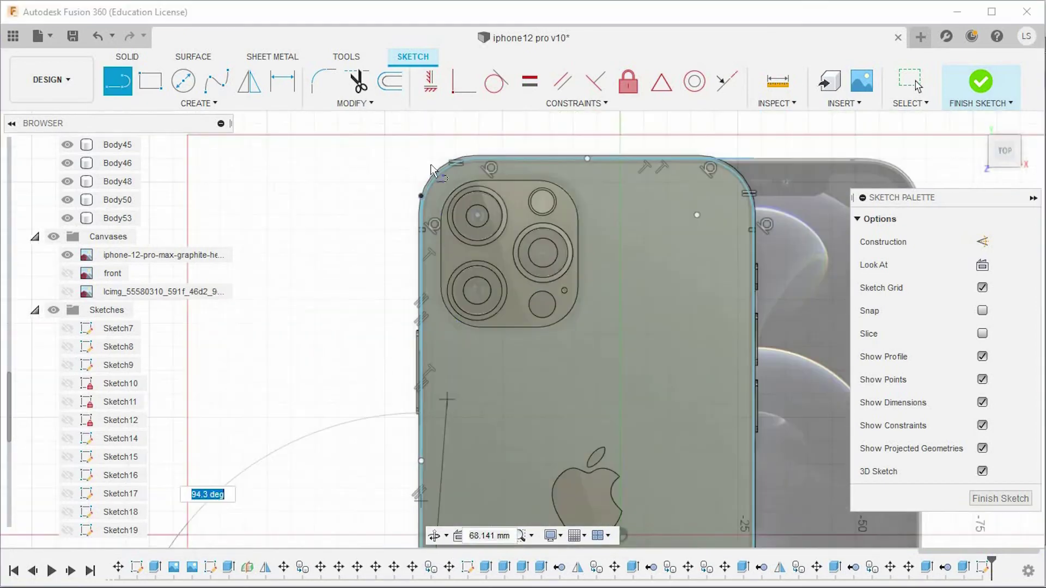
{"action": "scroll", "coordinate": [430, 166], "scroll_direction": "down", "scroll_amount": 5}
{"action": "scroll", "coordinate": [455, 303], "scroll_direction": "up", "scroll_amount": 5}
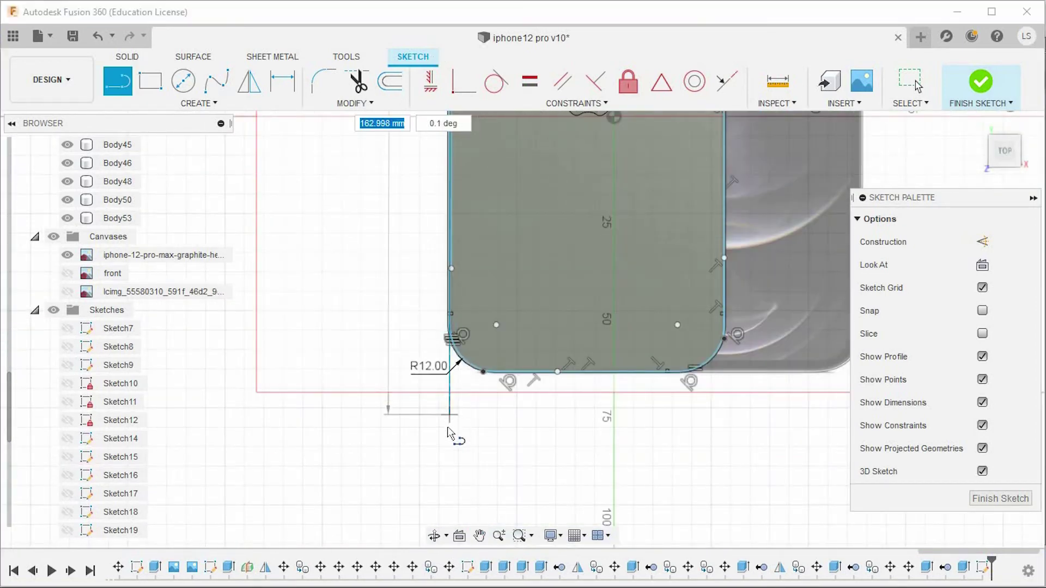
{"action": "scroll", "coordinate": [450, 438], "scroll_direction": "up", "scroll_amount": 2}
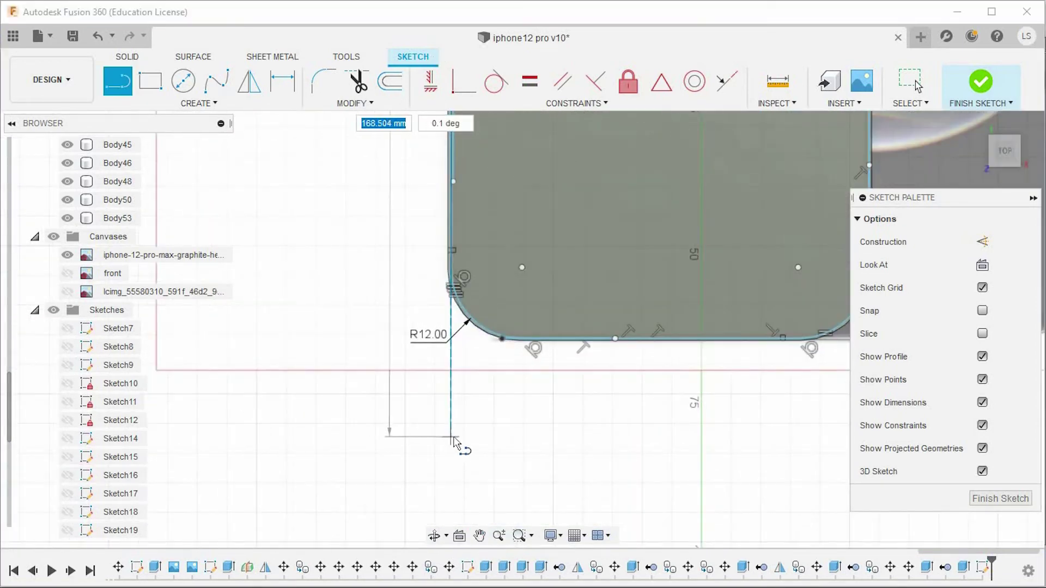
{"action": "key", "text": "Escape"}
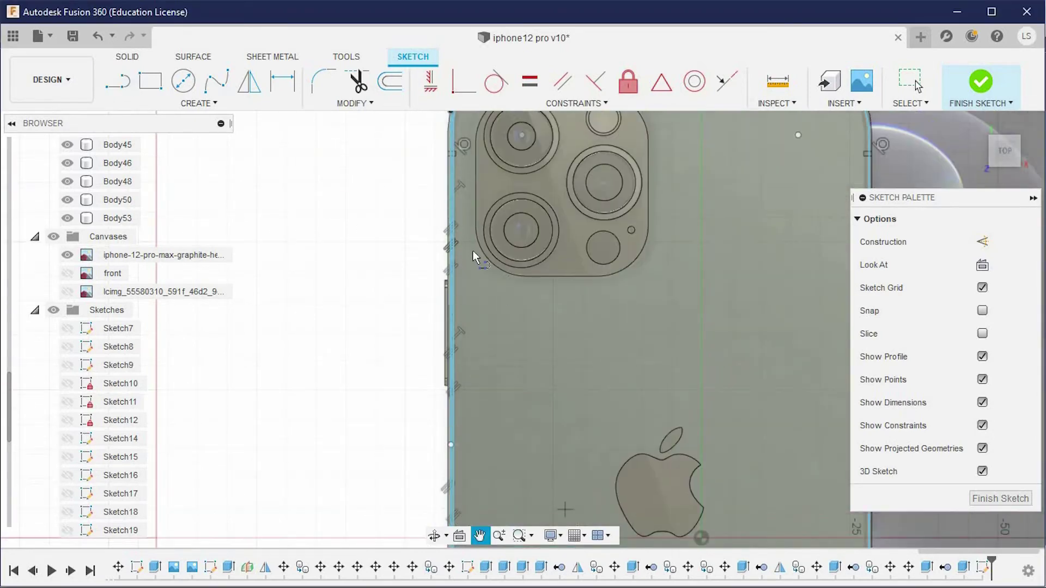
Draw a straight line along the phone's top edge, beyond its rounded corner
{"action": "scroll", "coordinate": [496, 270], "scroll_direction": "up", "scroll_amount": 5}
{"action": "scroll", "coordinate": [459, 270], "scroll_direction": "down", "scroll_amount": 2}
{"action": "scroll", "coordinate": [491, 261], "scroll_direction": "down", "scroll_amount": 2}
{"action": "scroll", "coordinate": [517, 250], "scroll_direction": "down", "scroll_amount": 2}
{"action": "scroll", "coordinate": [544, 247], "scroll_direction": "up", "scroll_amount": 6}
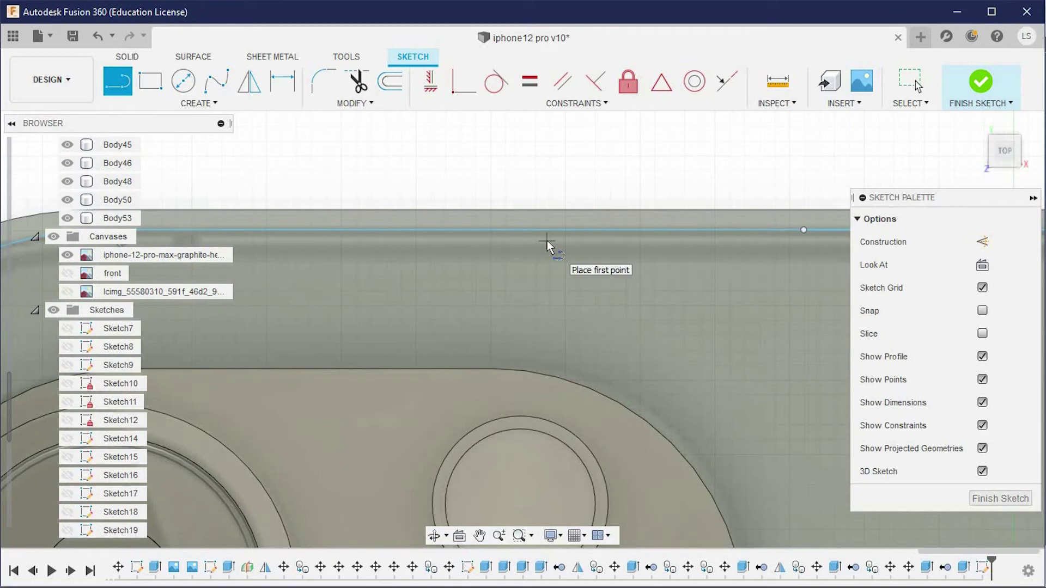
{"action": "left_click", "coordinate": [546, 240]}
{"action": "scroll", "coordinate": [539, 243], "scroll_direction": "down", "scroll_amount": 3}
{"action": "scroll", "coordinate": [521, 250], "scroll_direction": "up", "scroll_amount": 1}
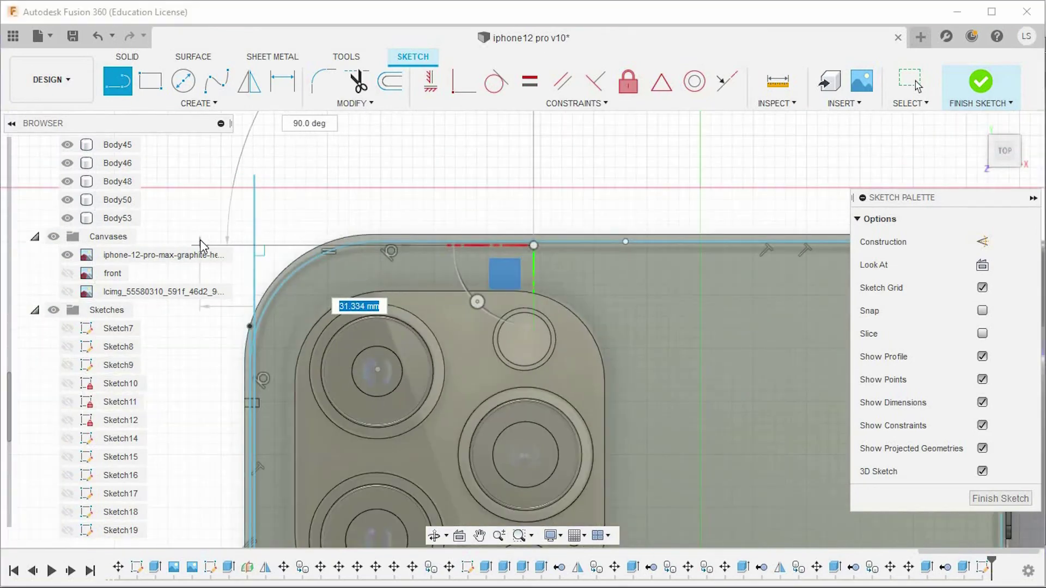
{"action": "scroll", "coordinate": [654, 248], "scroll_direction": "up", "scroll_amount": 2}
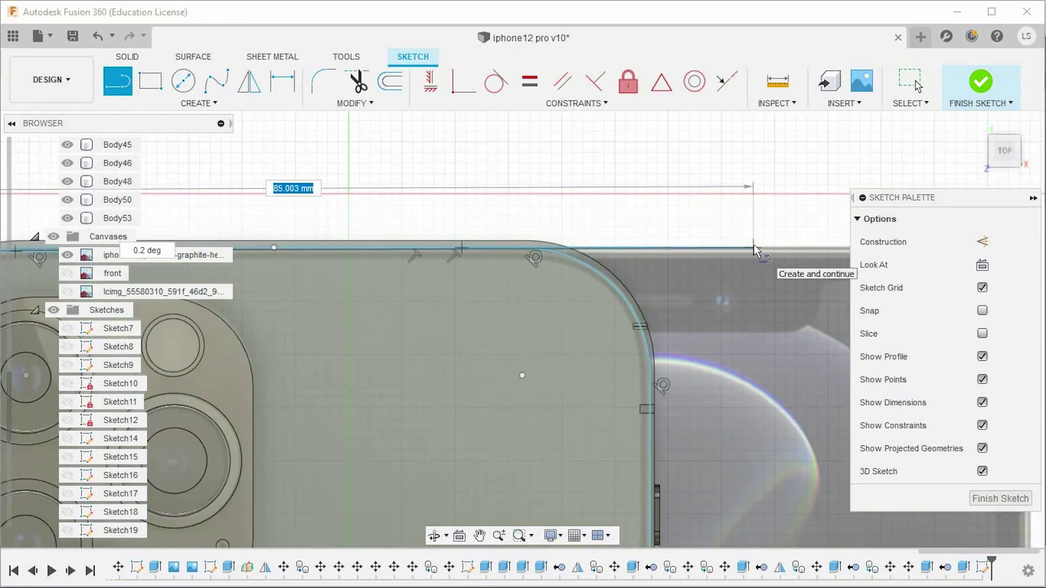
{"action": "scroll", "coordinate": [755, 250], "scroll_direction": "up", "scroll_amount": 2}
{"action": "scroll", "coordinate": [755, 251], "scroll_direction": "up", "scroll_amount": 2}
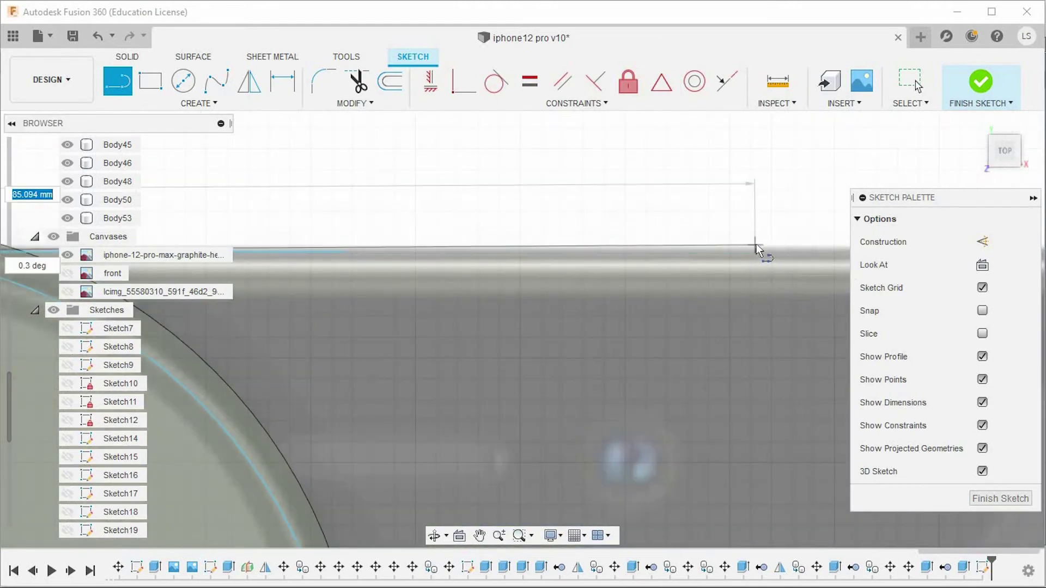
{"action": "left_click", "coordinate": [754, 267]}
{"action": "scroll", "coordinate": [754, 267], "scroll_direction": "down", "scroll_amount": 2}
Draw a line from the phone's right edge to a point beyond the bottom-left corner
{"action": "middle_click_drag", "start_coordinate": [616, 362], "coordinate": [529, 374]}
{"action": "key", "text": "Escape"}
{"action": "middle_click_drag", "start_coordinate": [530, 270], "coordinate": [323, 272]}
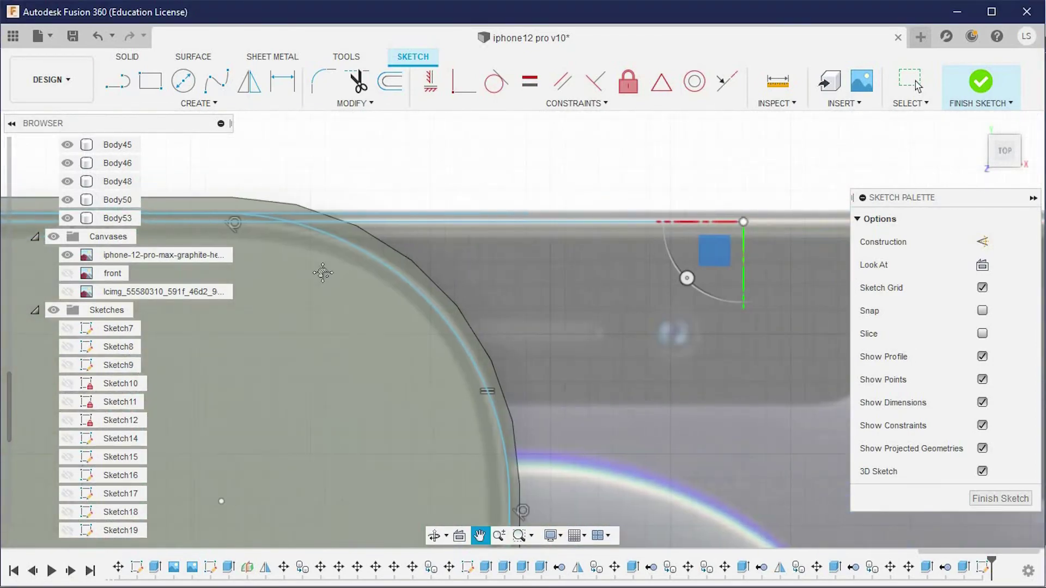
{"action": "key", "text": "l"}
{"action": "scroll", "coordinate": [540, 259], "scroll_direction": "down", "scroll_amount": 3}
{"action": "scroll", "coordinate": [546, 334], "scroll_direction": "up", "scroll_amount": 2}
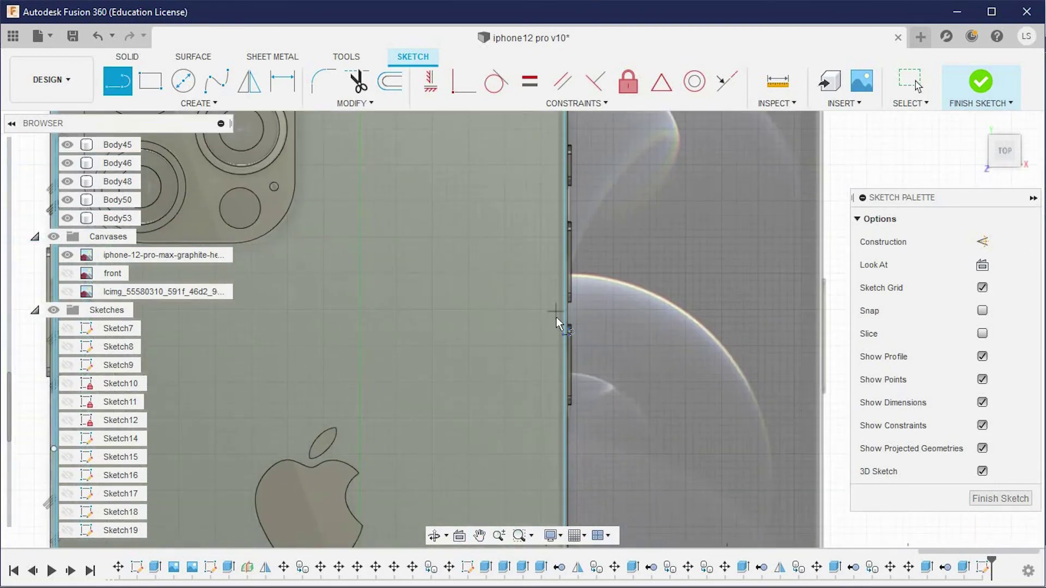
{"action": "scroll", "coordinate": [565, 304], "scroll_direction": "up", "scroll_amount": 2}
{"action": "left_click", "coordinate": [575, 299]}
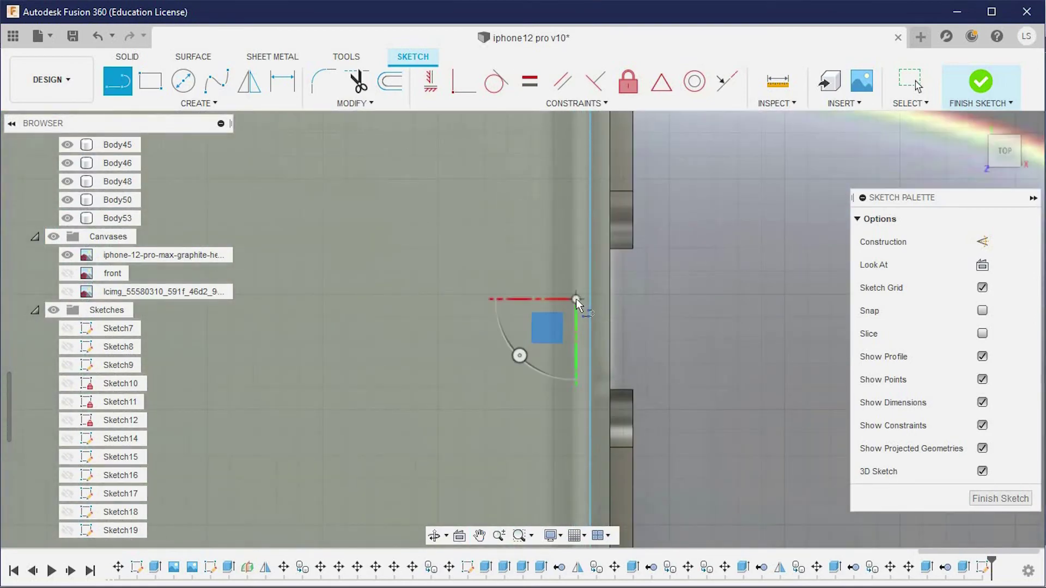
{"action": "scroll", "coordinate": [575, 299], "scroll_direction": "down", "scroll_amount": 3}
{"action": "scroll", "coordinate": [573, 218], "scroll_direction": "down", "scroll_amount": 3}
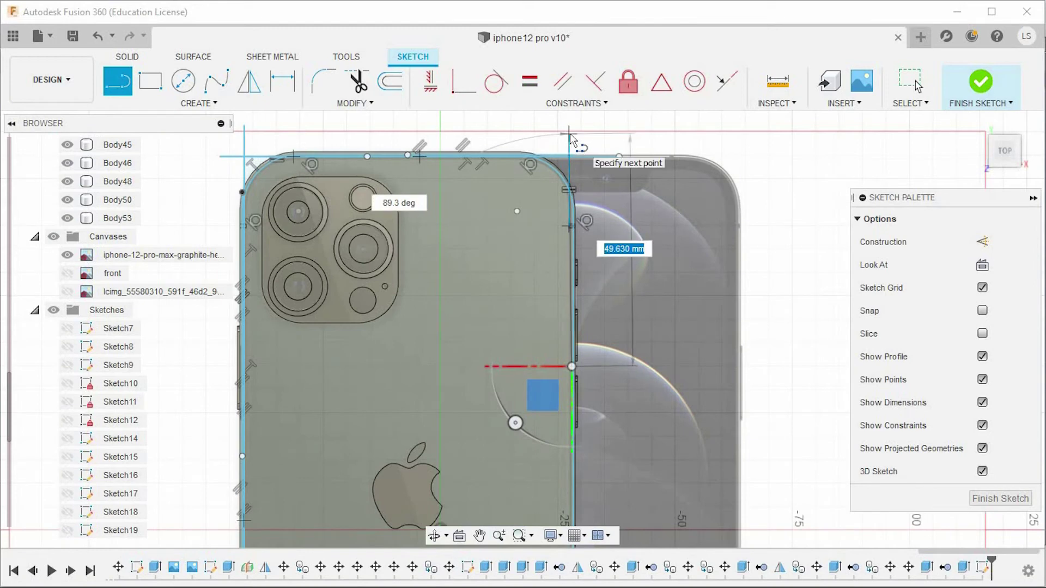
{"action": "scroll", "coordinate": [572, 136], "scroll_direction": "down", "scroll_amount": 3}
{"action": "scroll", "coordinate": [583, 272], "scroll_direction": "up", "scroll_amount": 3}
{"action": "scroll", "coordinate": [583, 272], "scroll_direction": "down", "scroll_amount": 3}
{"action": "scroll", "coordinate": [594, 396], "scroll_direction": "up", "scroll_amount": 3}
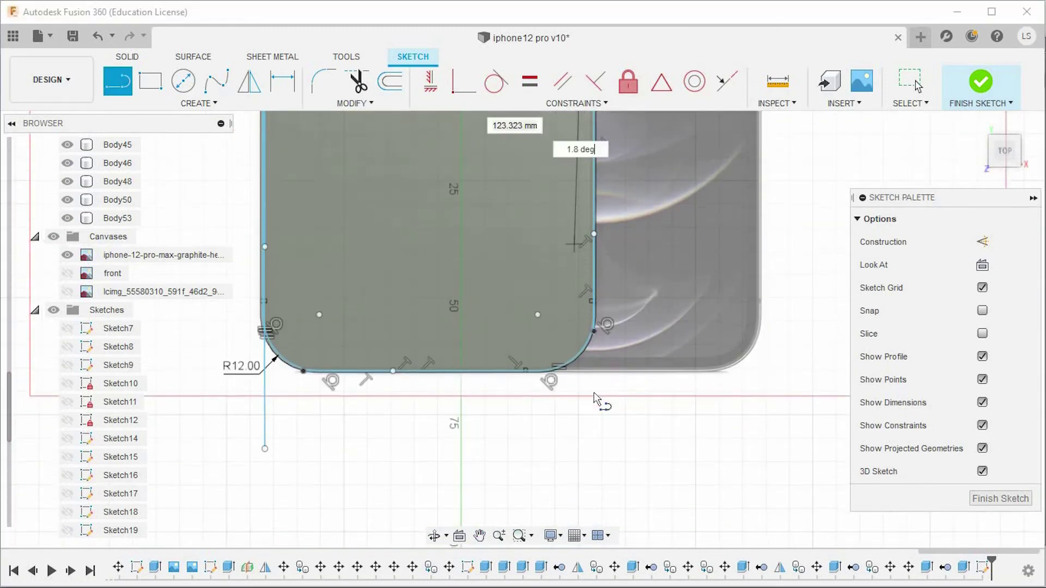
{"action": "scroll", "coordinate": [425, 376], "scroll_direction": "up", "scroll_amount": 5}
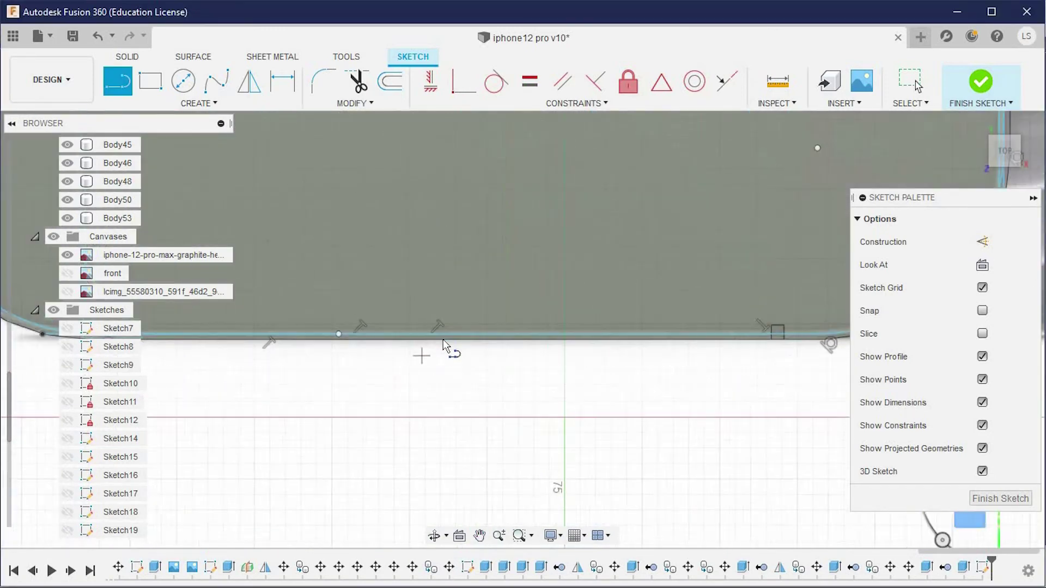
{"action": "scroll", "coordinate": [443, 322], "scroll_direction": "down", "scroll_amount": 5}
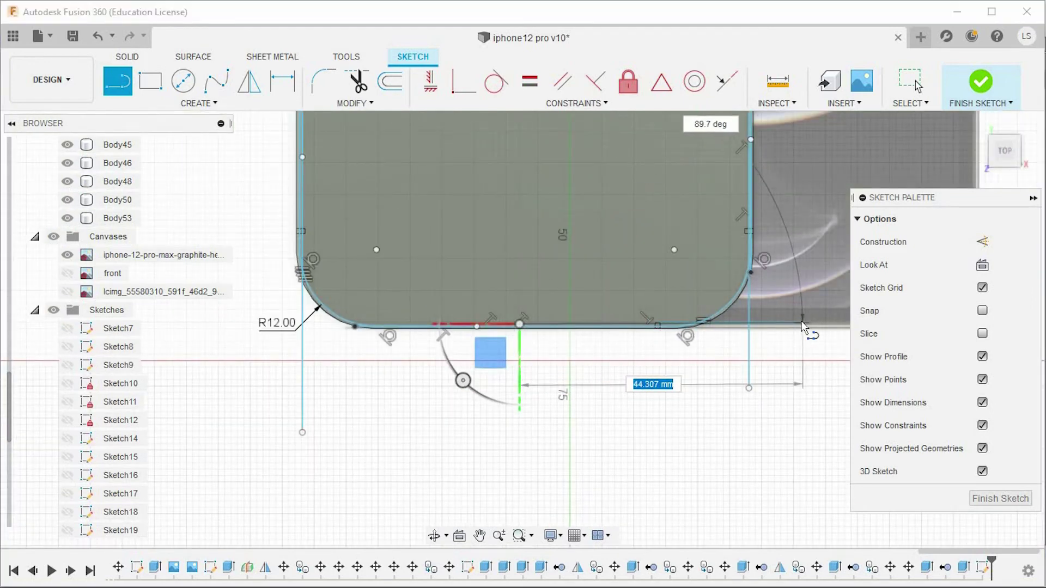
{"action": "scroll", "coordinate": [801, 318], "scroll_direction": "up", "scroll_amount": 3}
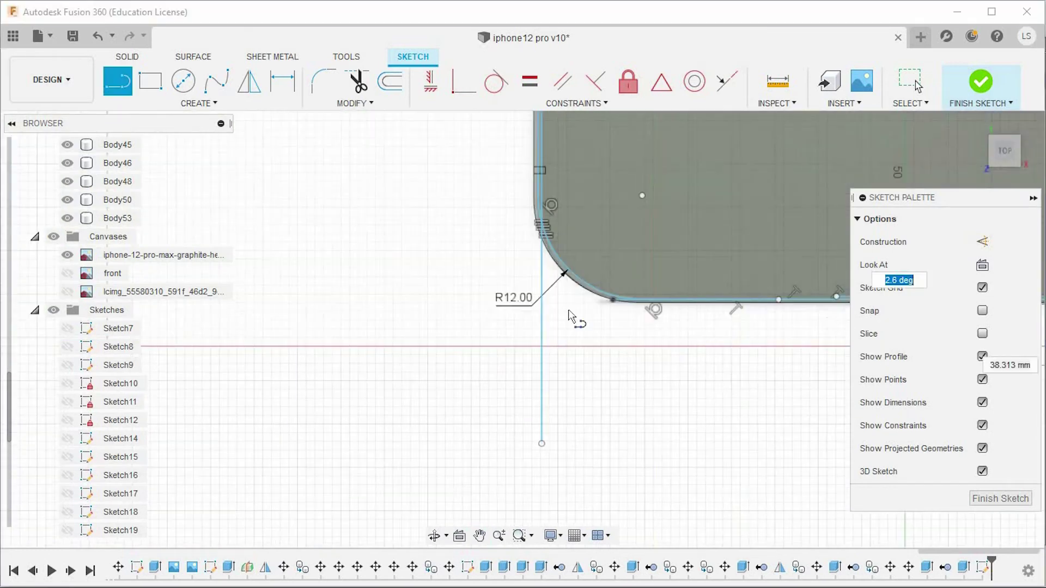
{"action": "left_click", "coordinate": [455, 300]}
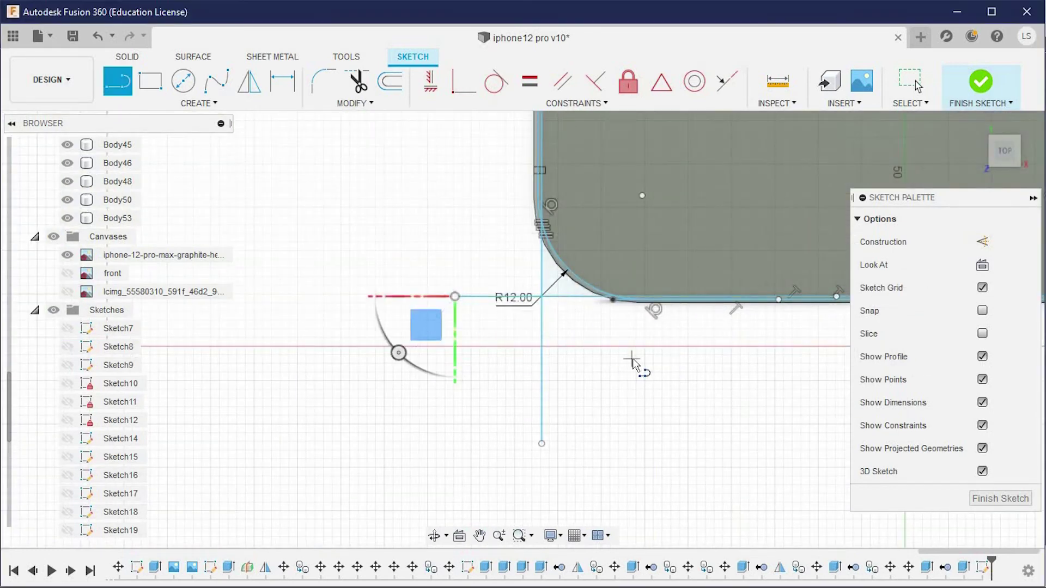
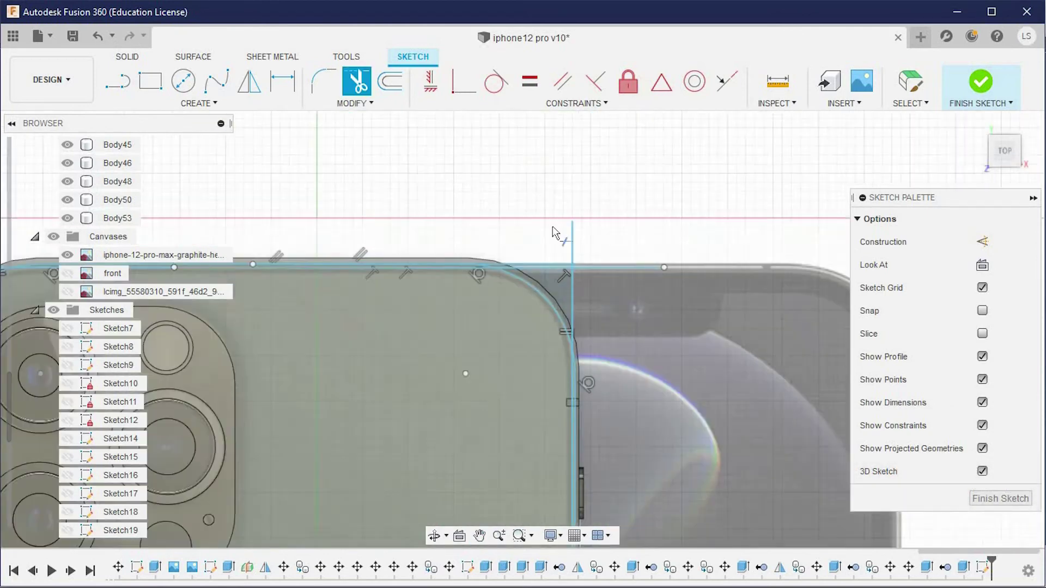
Trim the stray horizontal, vertical and top straight segments at the outline's top-right corner
{"action": "left_click", "coordinate": [586, 253]}
{"action": "left_click", "coordinate": [560, 234]}
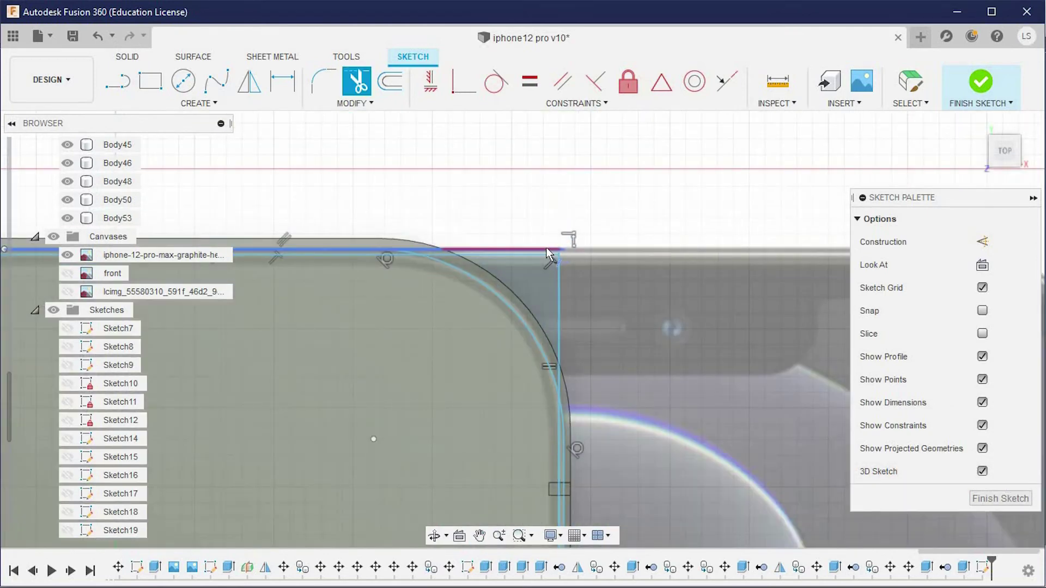
{"action": "left_click", "coordinate": [505, 254]}
{"action": "scroll", "coordinate": [493, 309], "scroll_direction": "up", "scroll_amount": 2}
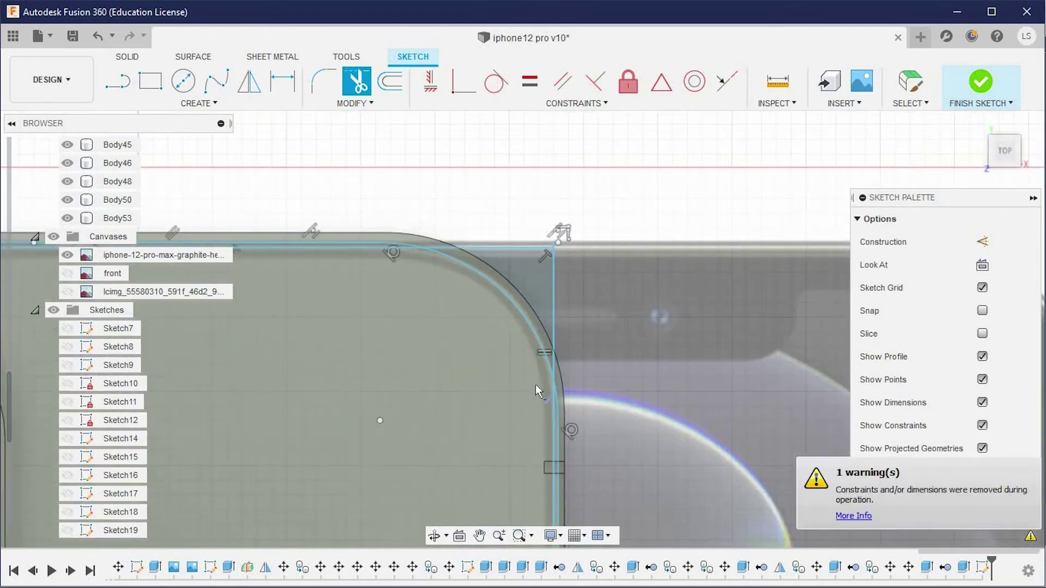
{"action": "scroll", "coordinate": [568, 377], "scroll_direction": "up", "scroll_amount": 2}
{"action": "scroll", "coordinate": [578, 340], "scroll_direction": "down", "scroll_amount": 2}
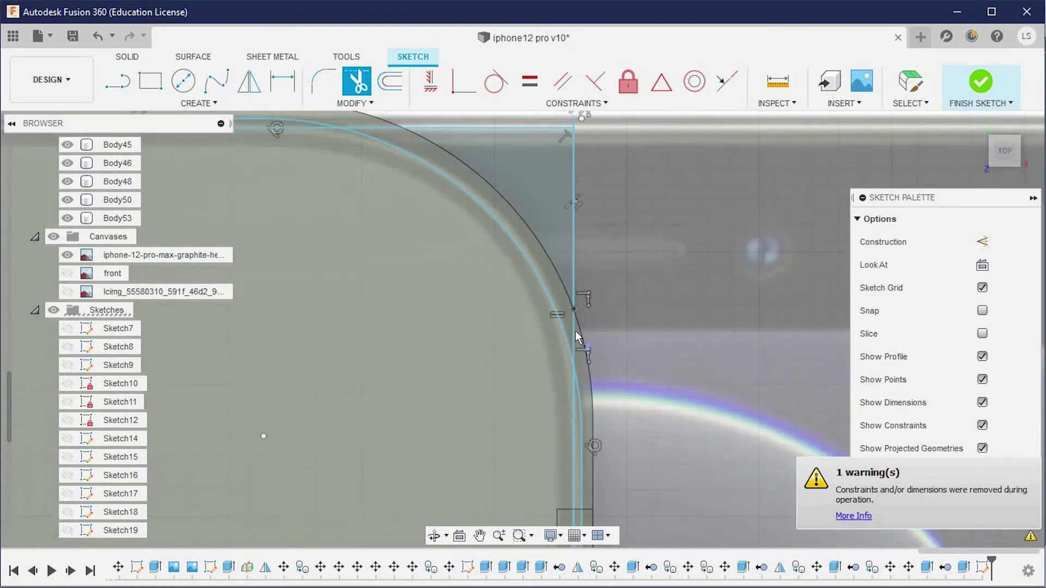
{"action": "scroll", "coordinate": [575, 343], "scroll_direction": "down", "scroll_amount": 2}
{"action": "scroll", "coordinate": [572, 346], "scroll_direction": "down", "scroll_amount": 2}
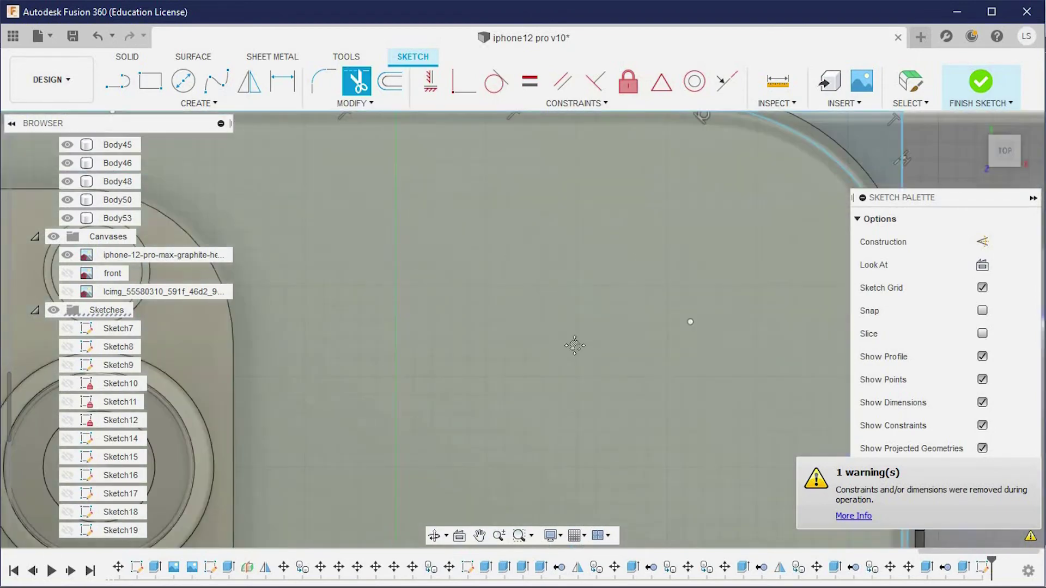
Pan and zoom past the camera area down to the outline's bottom-left corner
{"action": "mouse_move", "coordinate": [443, 361]}
{"action": "middle_mouse_down"}
{"action": "mouse_move", "coordinate": [753, 284]}
{"action": "mouse_move", "coordinate": [528, 159]}
{"action": "middle_mouse_up"}
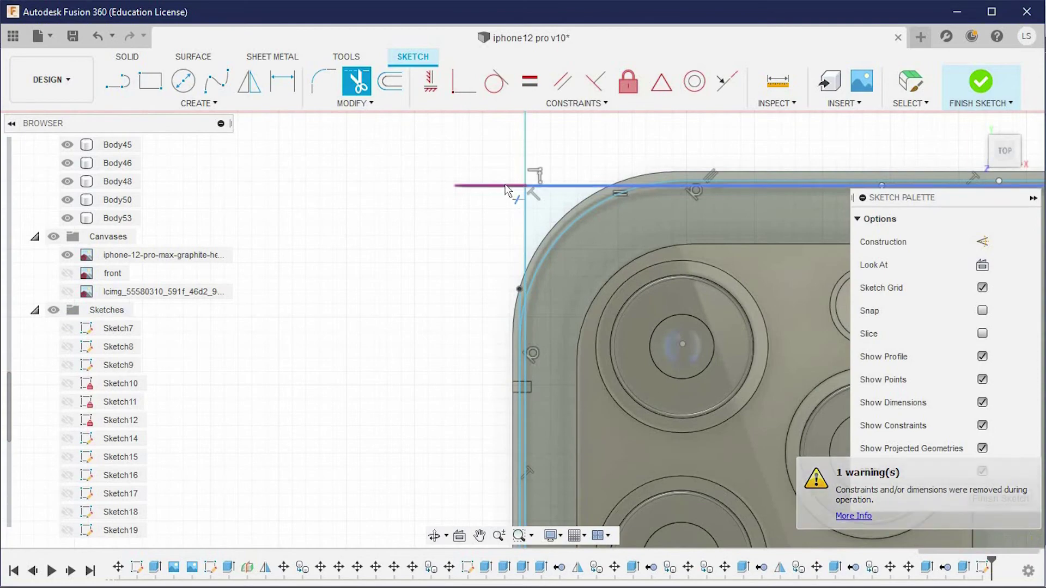
{"action": "scroll", "coordinate": [488, 297], "scroll_direction": "up", "scroll_amount": 2}
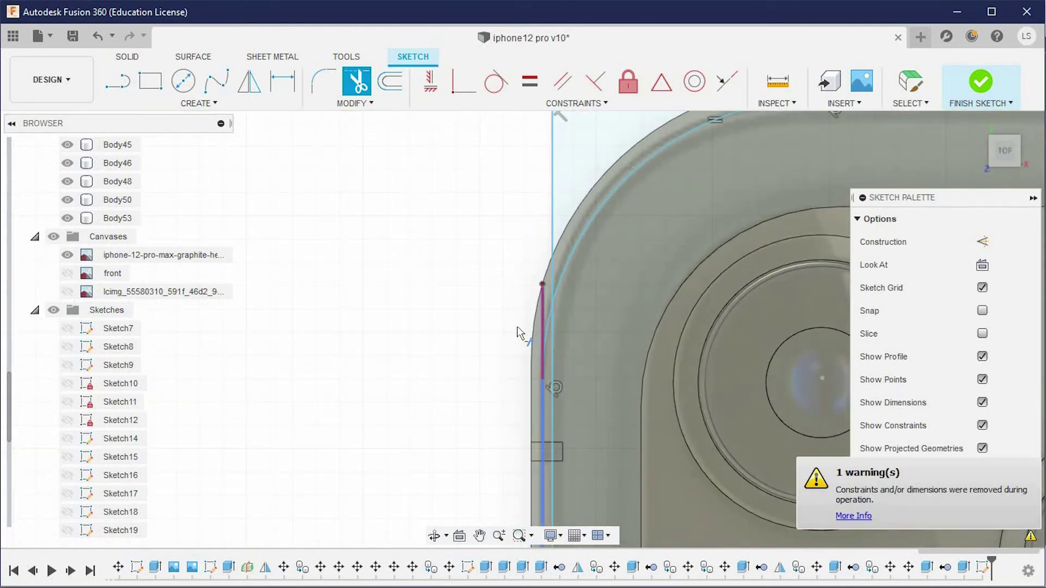
{"action": "scroll", "coordinate": [518, 326], "scroll_direction": "down", "scroll_amount": 2}
{"action": "middle_click_drag", "start_coordinate": [459, 290], "coordinate": [468, 82]}
{"action": "scroll", "coordinate": [485, 440], "scroll_direction": "up", "scroll_amount": 2}
{"action": "scroll", "coordinate": [484, 440], "scroll_direction": "up", "scroll_amount": 1}
{"action": "scroll", "coordinate": [485, 440], "scroll_direction": "down", "scroll_amount": 1}
{"action": "scroll", "coordinate": [629, 493], "scroll_direction": "down", "scroll_amount": 5}
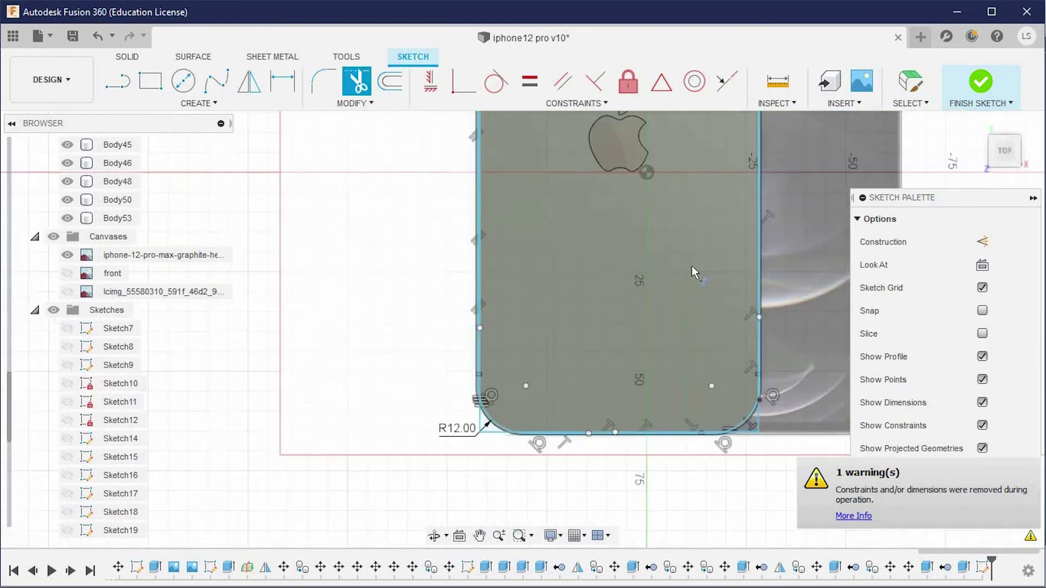
Fillet the bottom-left and bottom-right rectangle corners at 11.50 mm
{"action": "left_click", "coordinate": [324, 82]}
{"action": "scroll", "coordinate": [493, 428], "scroll_direction": "up", "scroll_amount": 5}
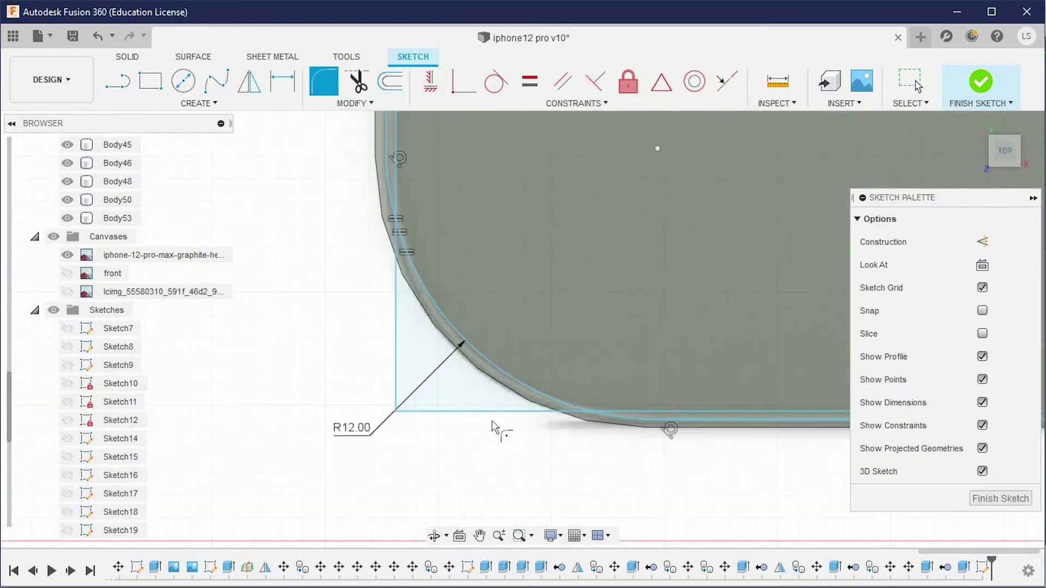
{"action": "left_click", "coordinate": [401, 334]}
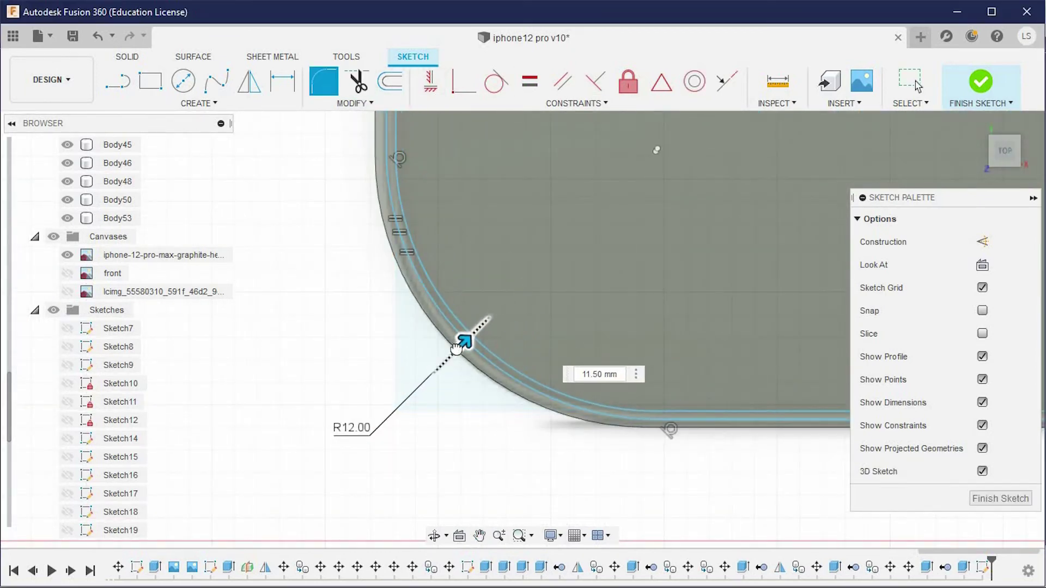
{"action": "scroll", "coordinate": [457, 348], "scroll_direction": "down", "scroll_amount": 3}
{"action": "scroll", "coordinate": [456, 348], "scroll_direction": "down", "scroll_amount": 3}
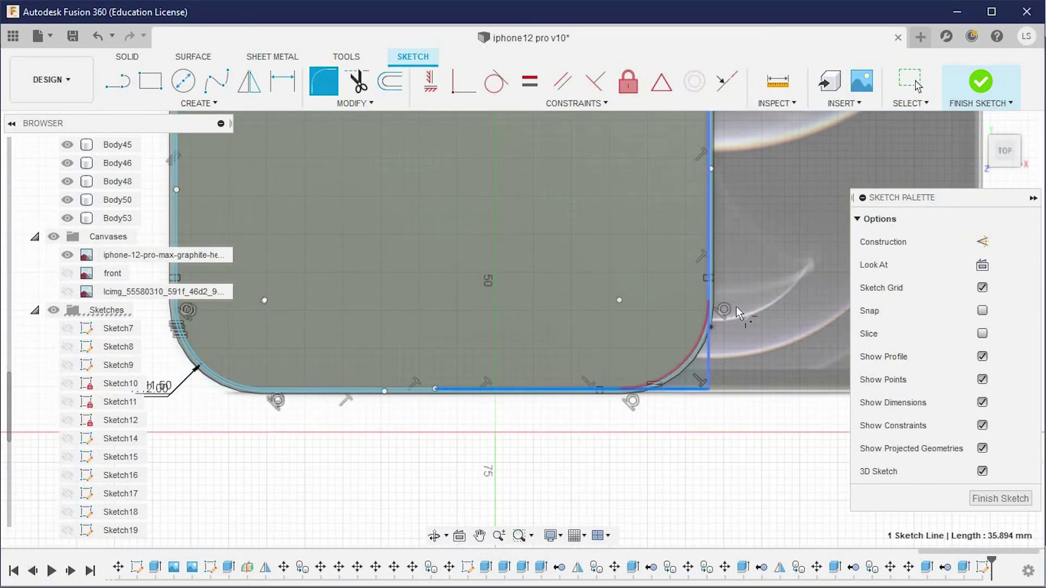
{"action": "left_click", "coordinate": [739, 313]}
Fillet the top-right and top-left rectangle corners at 11.50 mm
{"action": "middle_click_drag", "start_coordinate": [739, 313], "coordinate": [719, 292]}
{"action": "scroll", "coordinate": [720, 345], "scroll_direction": "up", "scroll_amount": 3}
{"action": "left_click", "coordinate": [717, 344]}
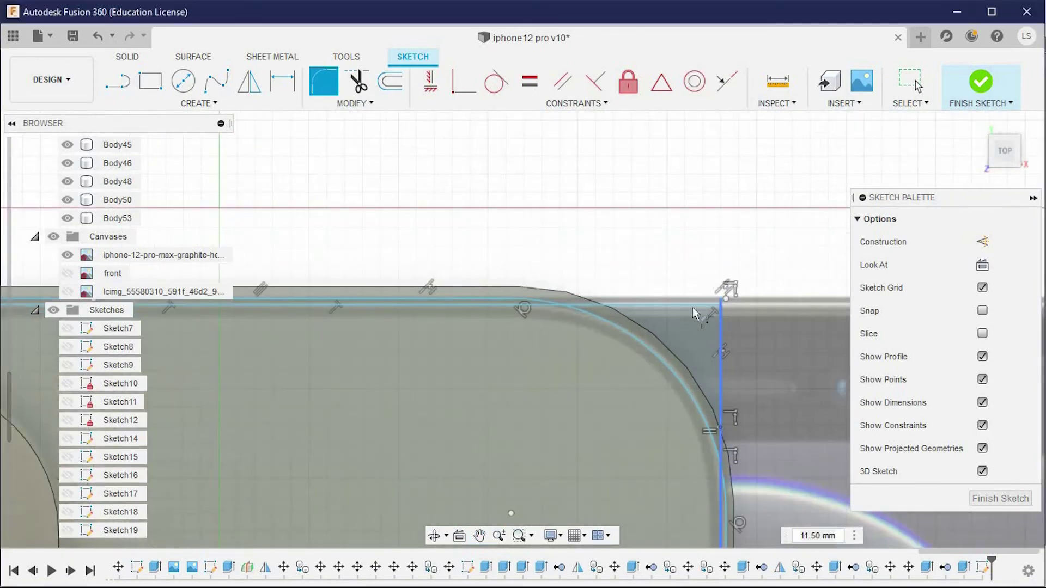
{"action": "scroll", "coordinate": [771, 334], "scroll_direction": "down", "scroll_amount": 3}
{"action": "scroll", "coordinate": [378, 300], "scroll_direction": "up", "scroll_amount": 4}
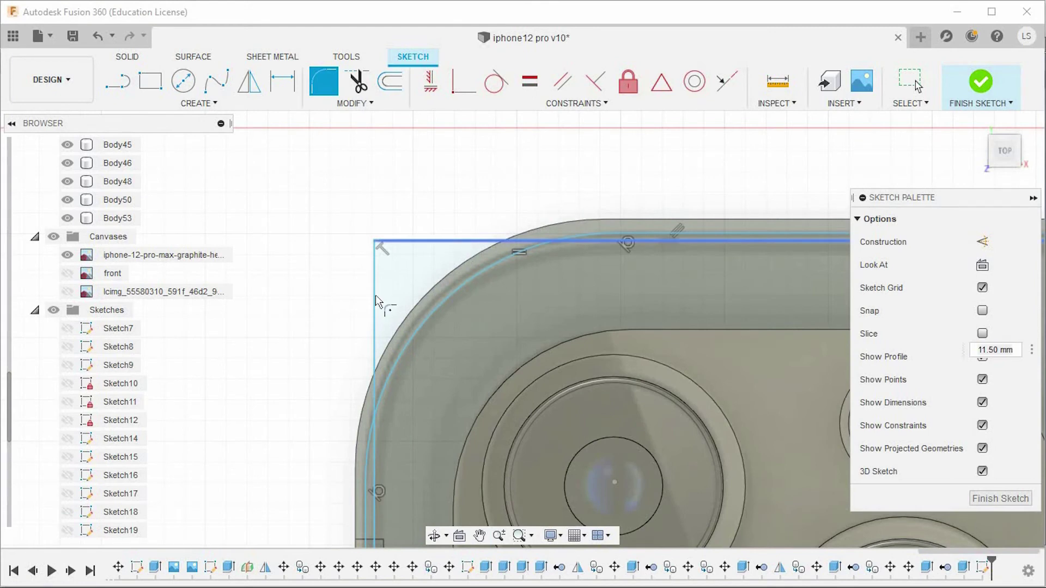
{"action": "left_click", "coordinate": [380, 301]}
{"action": "key", "text": "Return"}
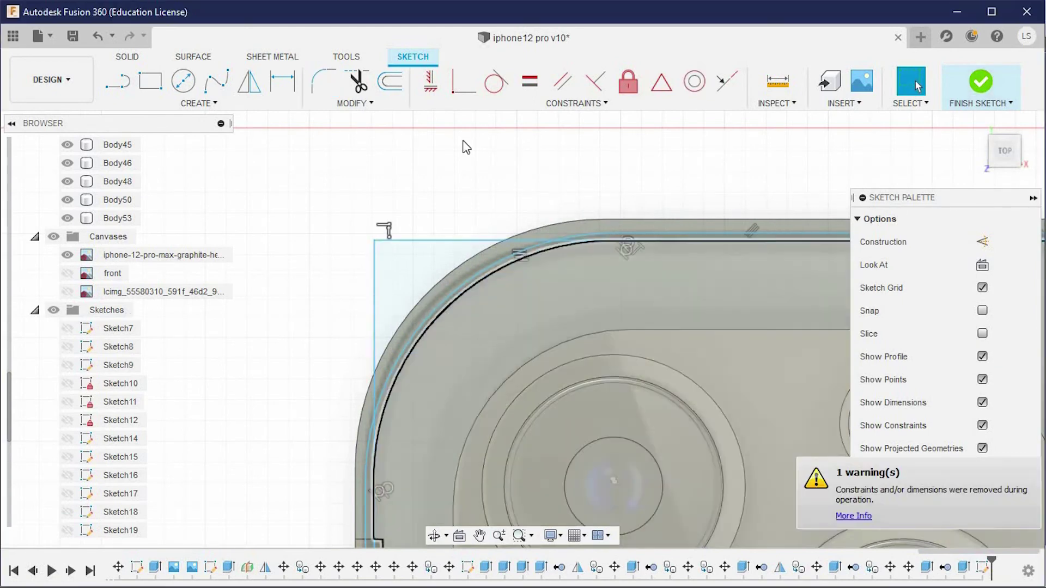
Trim the leftover top line, left segment and extra arc at the top-left, then finish the sketch
{"action": "left_click", "coordinate": [423, 240]}
{"action": "left_click", "coordinate": [373, 316]}
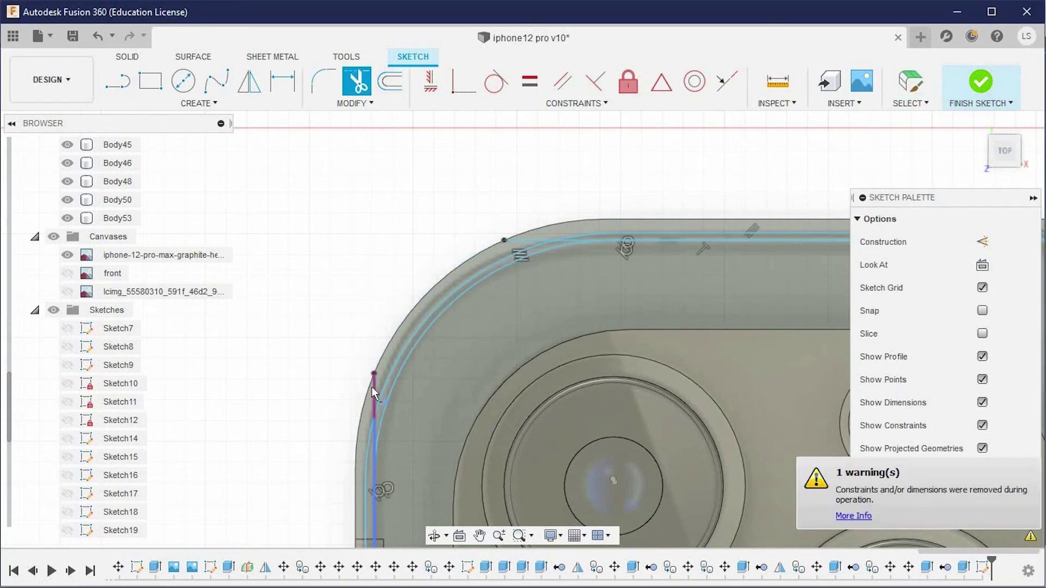
{"action": "left_click", "coordinate": [517, 239]}
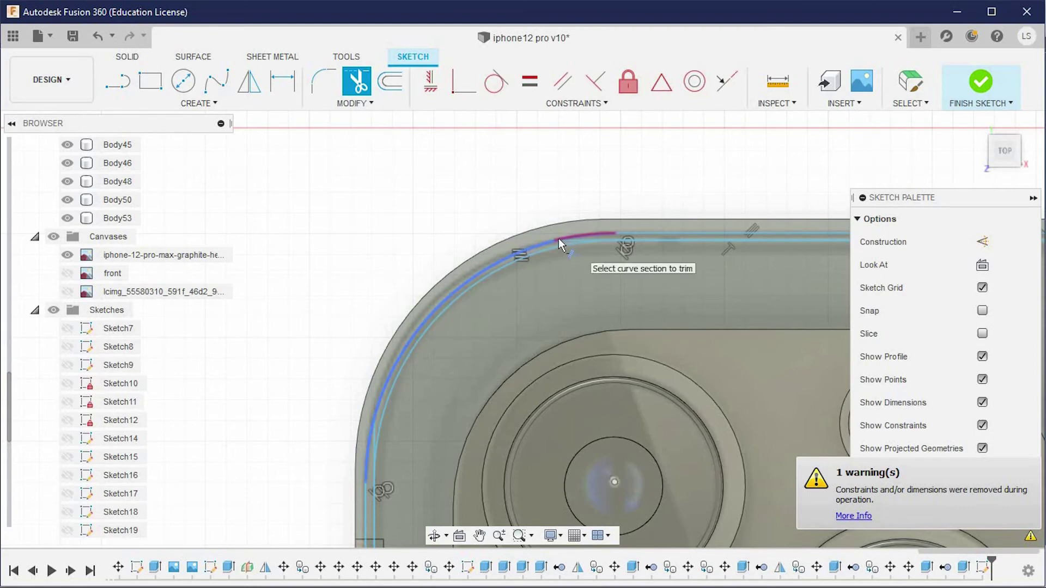
{"action": "left_click", "coordinate": [994, 87]}
{"action": "scroll", "coordinate": [634, 236], "scroll_direction": "up", "scroll_amount": 3}
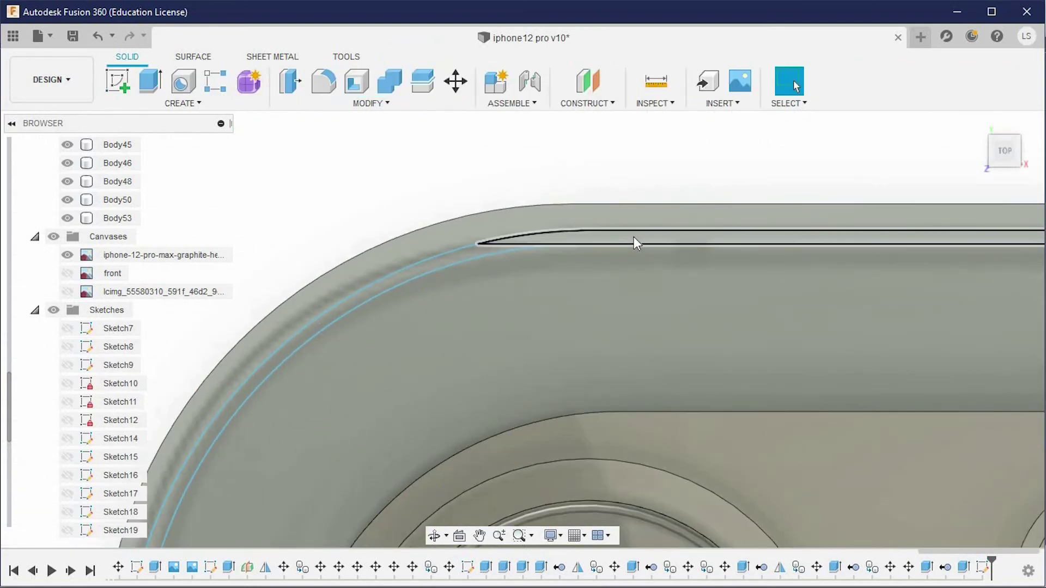
Select the top-edge and right-edge offset strips as profiles
{"action": "left_click", "coordinate": [553, 244]}
{"action": "scroll", "coordinate": [747, 308], "scroll_direction": "down", "scroll_amount": 3}
{"action": "scroll", "coordinate": [704, 329], "scroll_direction": "up", "scroll_amount": 3}
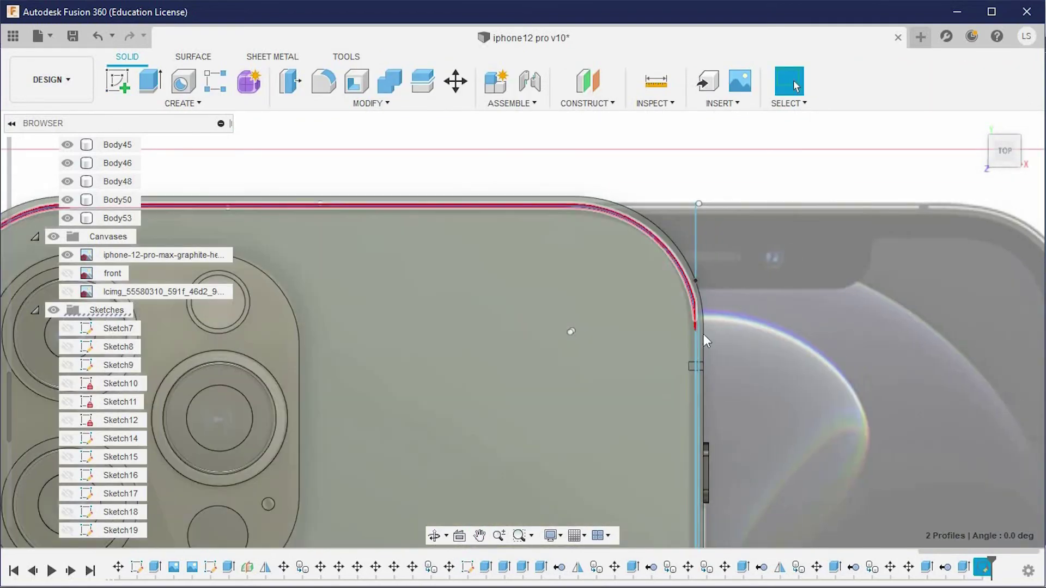
{"action": "scroll", "coordinate": [697, 364], "scroll_direction": "up", "scroll_amount": 2}
{"action": "scroll", "coordinate": [697, 364], "scroll_direction": "up", "scroll_amount": 2}
{"action": "left_click", "coordinate": [698, 376]}
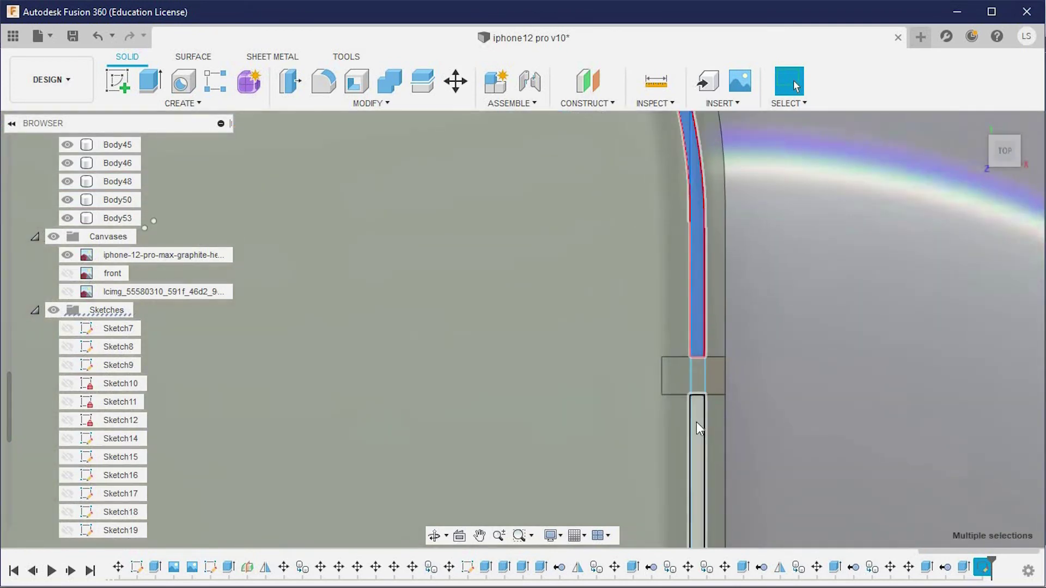
{"action": "scroll", "coordinate": [700, 384], "scroll_direction": "down", "scroll_amount": 3}
Pan and zoom around the bottom corners and camera module to review the selected strips
{"action": "middle_click_drag", "start_coordinate": [701, 383], "coordinate": [776, 324]}
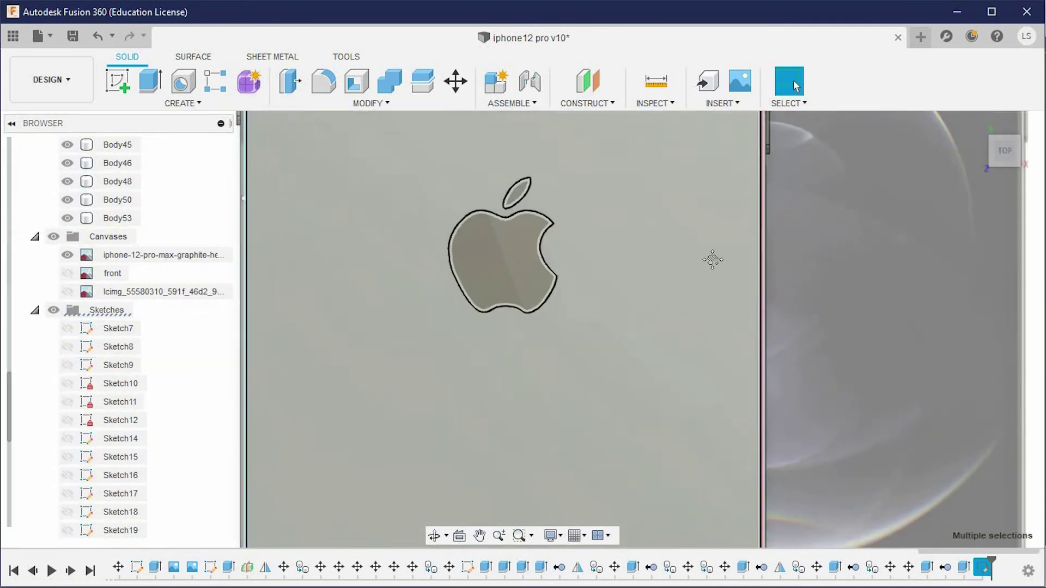
{"action": "scroll", "coordinate": [807, 329], "scroll_direction": "up", "scroll_amount": 3}
{"action": "scroll", "coordinate": [822, 229], "scroll_direction": "up", "scroll_amount": 2}
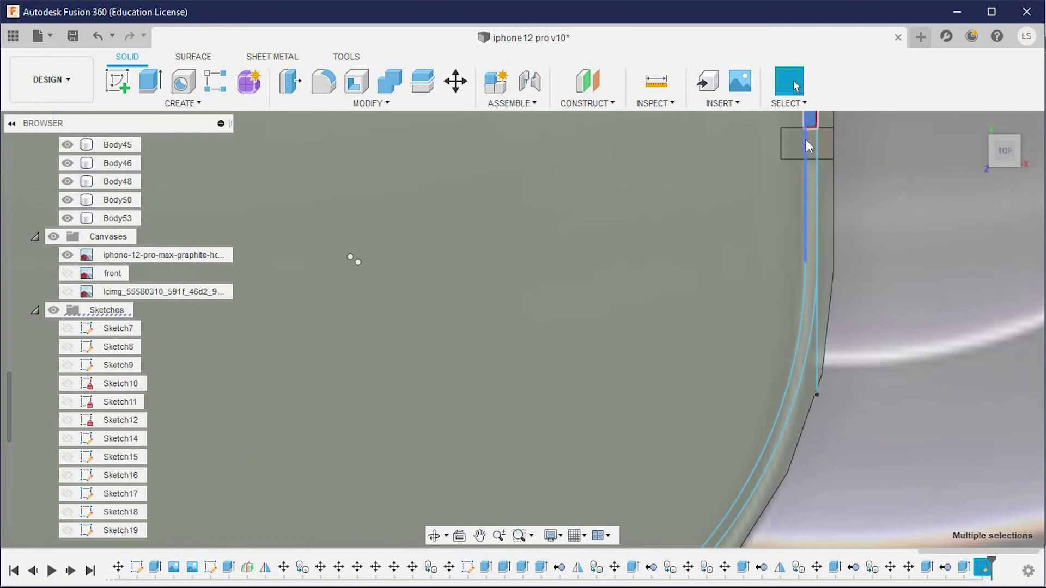
{"action": "scroll", "coordinate": [803, 308], "scroll_direction": "down", "scroll_amount": 3}
{"action": "scroll", "coordinate": [708, 389], "scroll_direction": "up", "scroll_amount": 3}
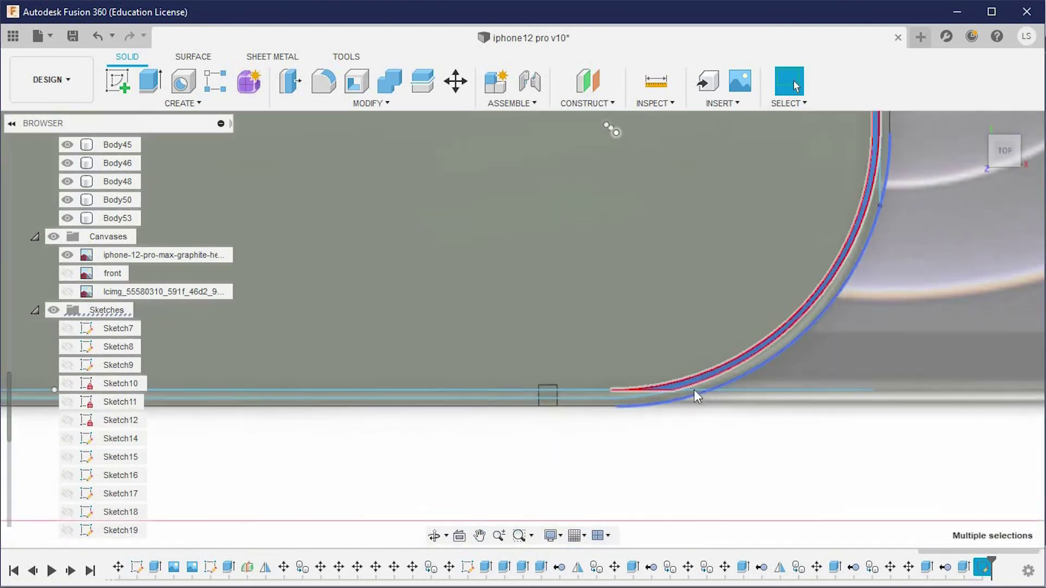
{"action": "scroll", "coordinate": [584, 391], "scroll_direction": "up", "scroll_amount": 1}
{"action": "scroll", "coordinate": [302, 398], "scroll_direction": "down", "scroll_amount": 3}
{"action": "middle_click_drag", "start_coordinate": [316, 403], "coordinate": [369, 388]}
{"action": "scroll", "coordinate": [469, 443], "scroll_direction": "up", "scroll_amount": 2}
{"action": "scroll", "coordinate": [450, 397], "scroll_direction": "up", "scroll_amount": 2}
{"action": "scroll", "coordinate": [449, 393], "scroll_direction": "up", "scroll_amount": 2}
{"action": "scroll", "coordinate": [465, 282], "scroll_direction": "down", "scroll_amount": 2}
{"action": "middle_click_drag", "start_coordinate": [576, 271], "coordinate": [562, 423]}
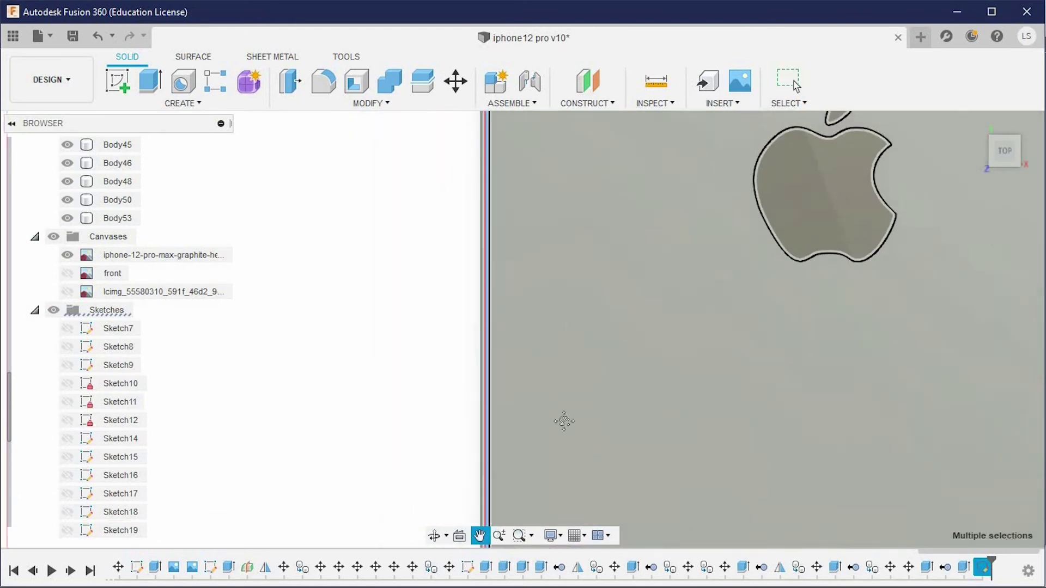
{"action": "middle_click_drag", "start_coordinate": [544, 191], "coordinate": [548, 476]}
{"action": "scroll", "coordinate": [515, 176], "scroll_direction": "up", "scroll_amount": 2}
{"action": "scroll", "coordinate": [504, 175], "scroll_direction": "up", "scroll_amount": 2}
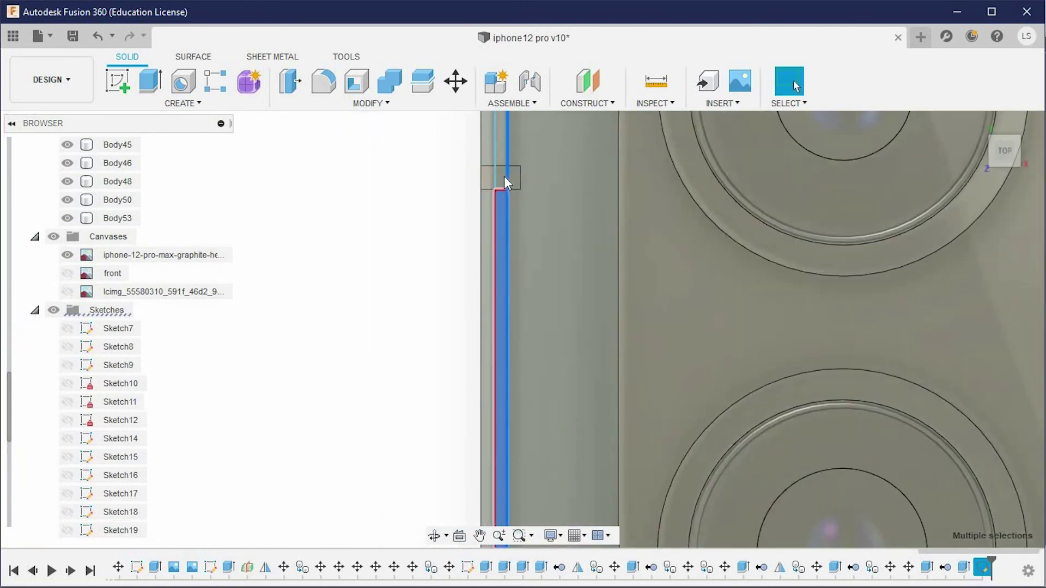
{"action": "scroll", "coordinate": [504, 272], "scroll_direction": "down", "scroll_amount": 2}
{"action": "scroll", "coordinate": [654, 371], "scroll_direction": "down", "scroll_amount": 2}
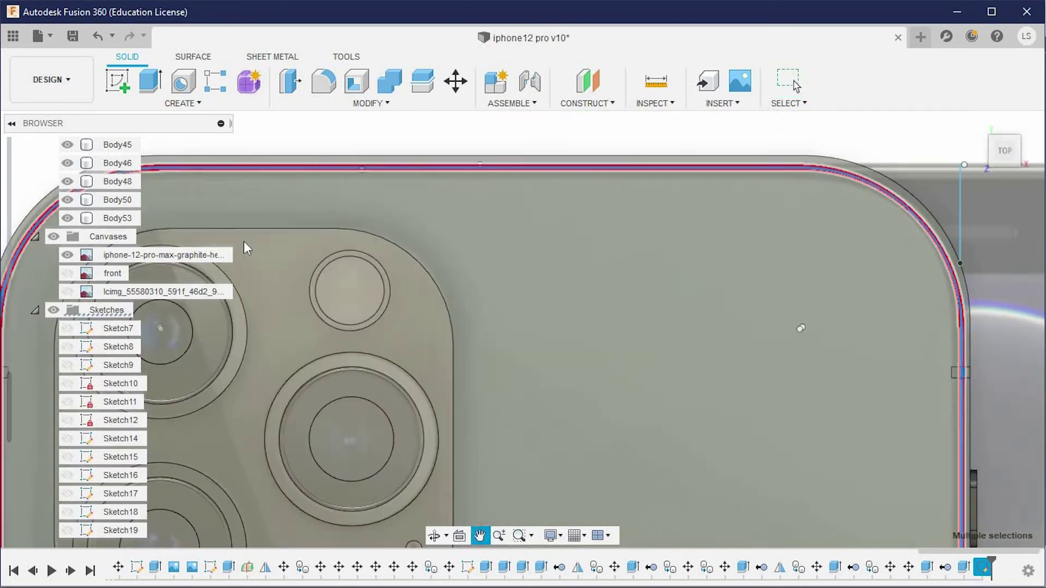
{"action": "scroll", "coordinate": [602, 299], "scroll_direction": "up", "scroll_amount": 2}
{"action": "scroll", "coordinate": [606, 303], "scroll_direction": "up", "scroll_amount": 2}
{"action": "scroll", "coordinate": [607, 302], "scroll_direction": "down", "scroll_amount": 3}
{"action": "scroll", "coordinate": [625, 337], "scroll_direction": "down", "scroll_amount": 2}
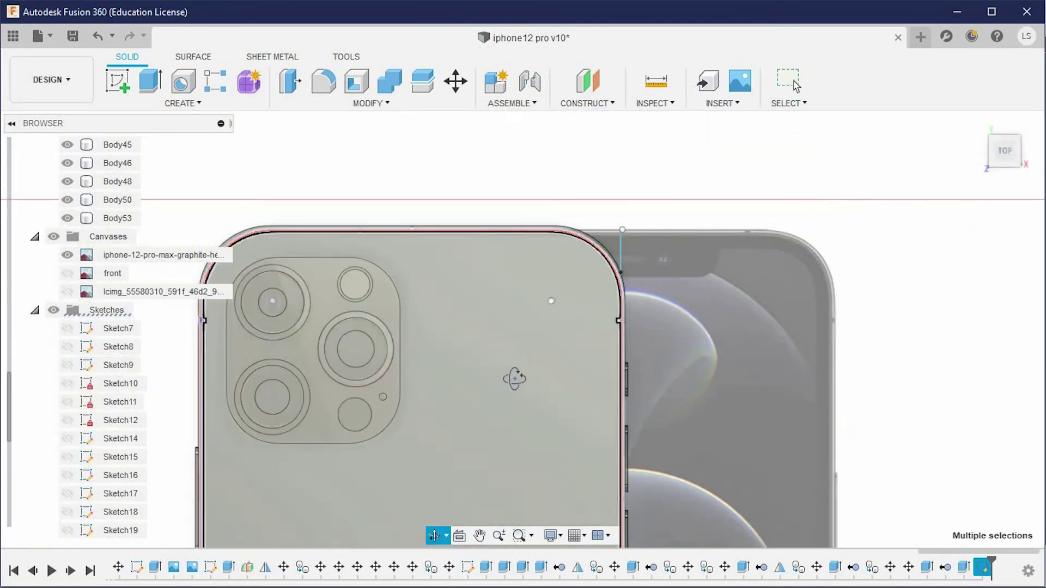
Orbit to a 3D view and start an Extrude on the 14 selected edge strips
{"action": "mouse_move", "coordinate": [514, 376]}
{"action": "middle_mouse_down", "text": "shift"}
{"action": "mouse_move", "coordinate": [498, 290]}
{"action": "mouse_move", "coordinate": [365, 343]}
{"action": "middle_mouse_up", "text": "shift"}
{"action": "scroll", "coordinate": [365, 343], "scroll_direction": "up", "scroll_amount": 3}
{"action": "scroll", "coordinate": [374, 355], "scroll_direction": "up", "scroll_amount": 2}
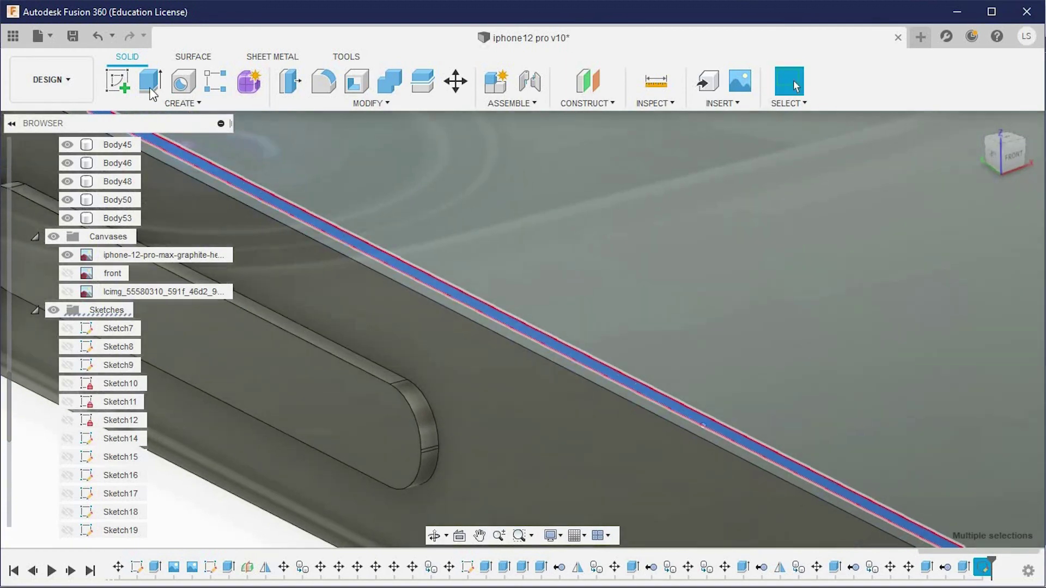
{"action": "key", "text": "e"}
{"action": "mouse_move", "coordinate": [658, 376]}
{"action": "middle_mouse_down"}
{"action": "mouse_move", "coordinate": [787, 417]}
{"action": "mouse_move", "coordinate": [328, 194]}
{"action": "middle_mouse_up"}
Set the extrude distance to 0.1 mm into the body so the operation becomes Cut
{"action": "scroll", "coordinate": [407, 256], "scroll_direction": "up", "scroll_amount": 2}
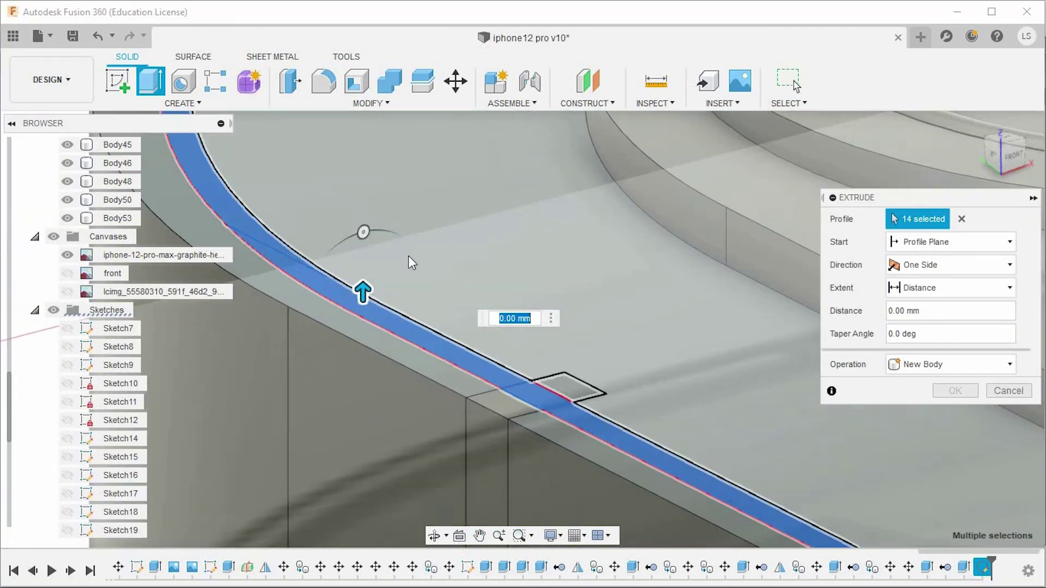
{"action": "type", "text": "0.2-0.2"}
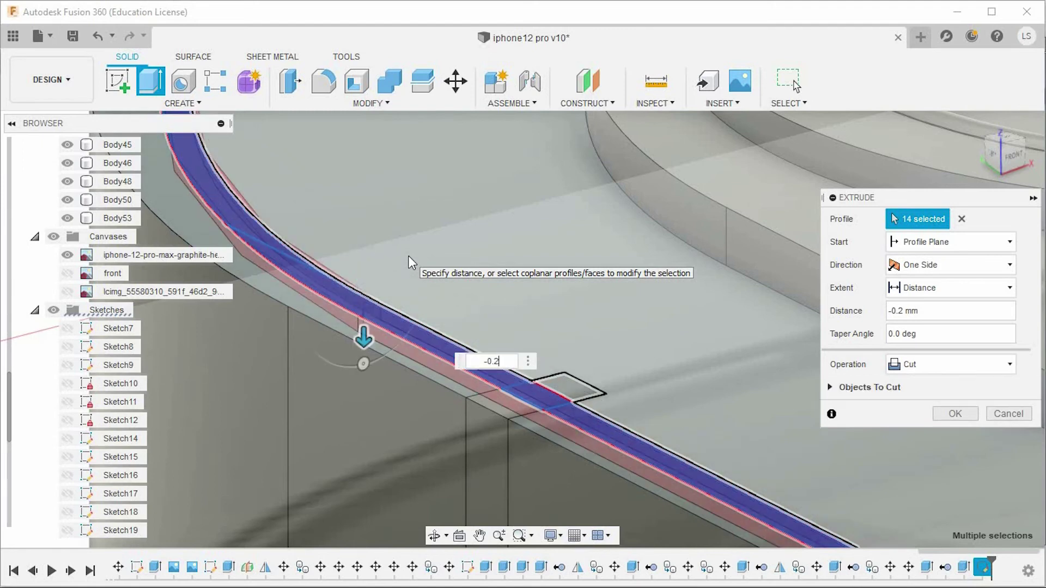
{"action": "key", "text": "BackSpace"}
{"action": "type", "text": "1"}
{"action": "middle_click_drag", "start_coordinate": [408, 256], "coordinate": [393, 253], "text": "shift"}
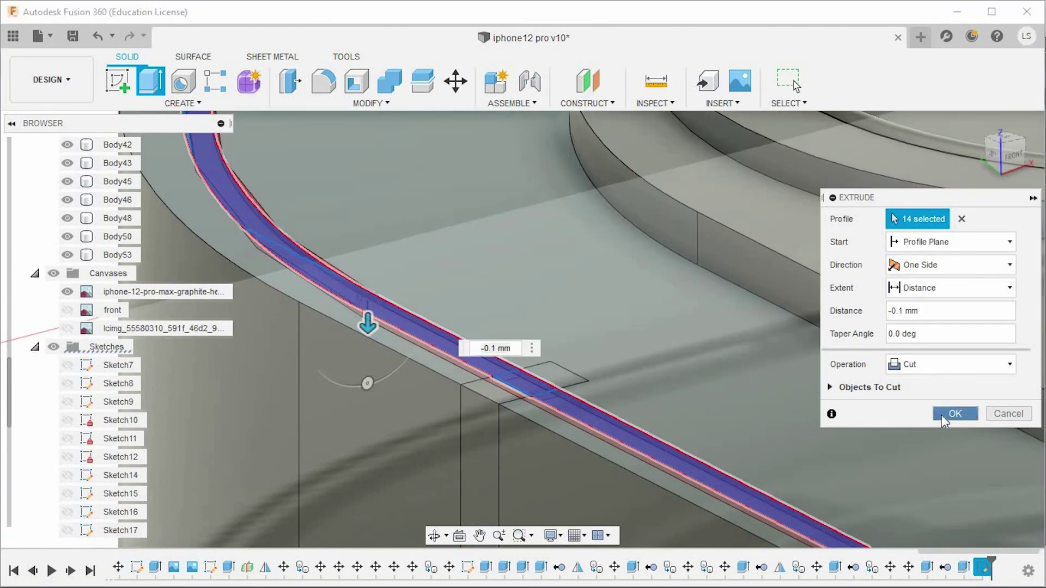
Apply the 0.1 mm groove cut and hide the reference image canvas
{"action": "left_click", "coordinate": [942, 415]}
{"action": "scroll", "coordinate": [327, 425], "scroll_direction": "down", "scroll_amount": 5}
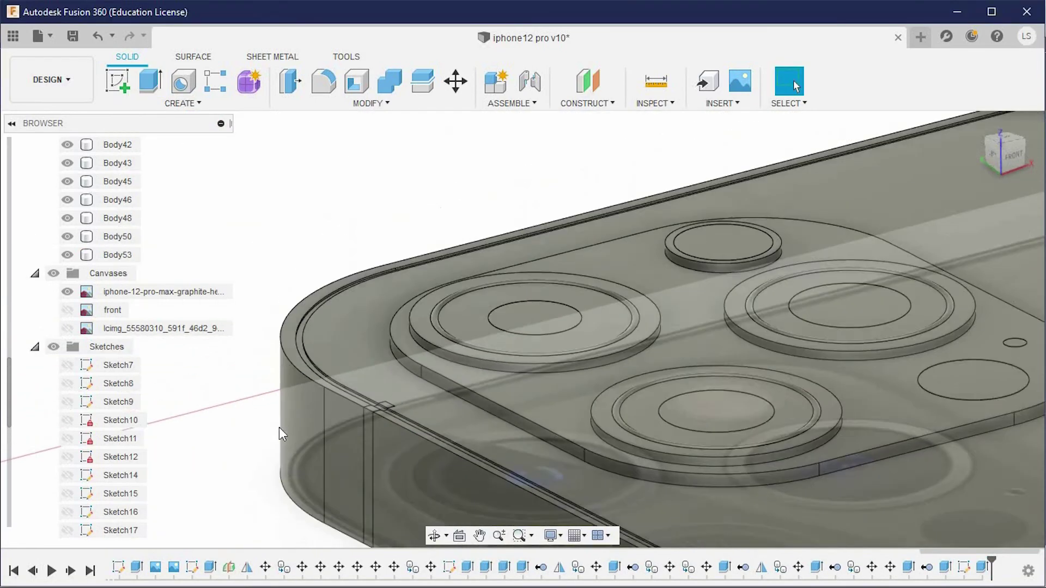
{"action": "left_click", "coordinate": [67, 383]}
{"action": "scroll", "coordinate": [350, 428], "scroll_direction": "down", "scroll_amount": 3}
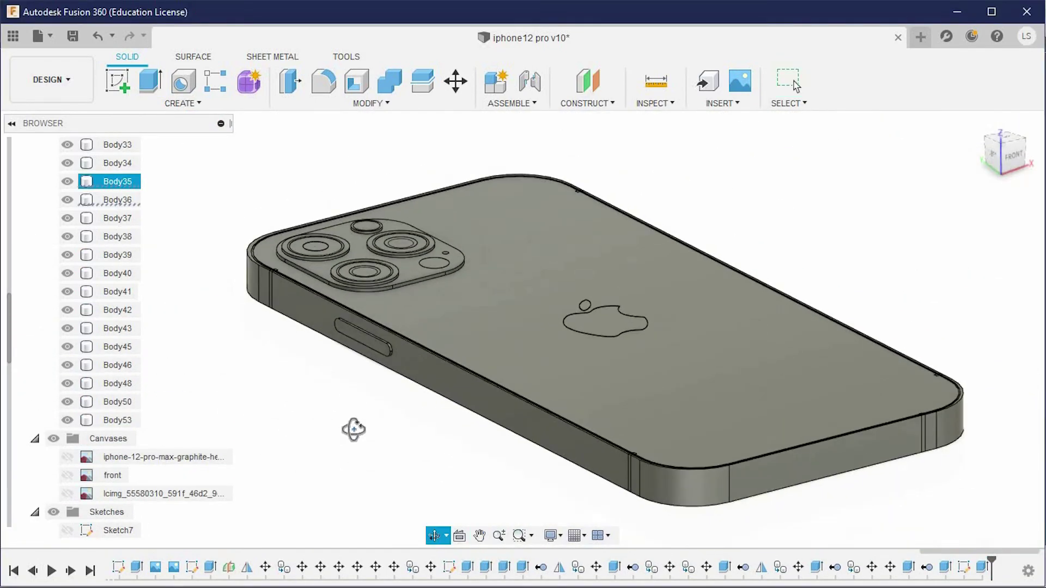
Orbit around the grooved phone back to inspect it from side and rear angles
{"action": "middle_click_drag", "start_coordinate": [351, 427], "coordinate": [393, 435], "text": "shift"}
{"action": "left_click", "coordinate": [551, 536]}
{"action": "scroll", "coordinate": [981, 318], "scroll_direction": "down", "scroll_amount": 2}
{"action": "scroll", "coordinate": [775, 296], "scroll_direction": "down", "scroll_amount": 2}
{"action": "mouse_move", "coordinate": [775, 296]}
{"action": "middle_mouse_down", "text": "shift"}
{"action": "mouse_move", "coordinate": [873, 275]}
{"action": "mouse_move", "coordinate": [908, 408]}
{"action": "mouse_move", "coordinate": [865, 434]}
{"action": "middle_mouse_up", "text": "shift"}
{"action": "scroll", "coordinate": [890, 304], "scroll_direction": "down", "scroll_amount": 1}
{"action": "scroll", "coordinate": [880, 263], "scroll_direction": "up", "scroll_amount": 3}
{"action": "scroll", "coordinate": [909, 408], "scroll_direction": "down", "scroll_amount": 1}
{"action": "mouse_move", "coordinate": [432, 467]}
{"action": "middle_mouse_down", "text": "shift"}
{"action": "mouse_move", "coordinate": [487, 354]}
{"action": "mouse_move", "coordinate": [558, 446]}
{"action": "mouse_move", "coordinate": [507, 400]}
{"action": "middle_mouse_up", "text": "shift"}
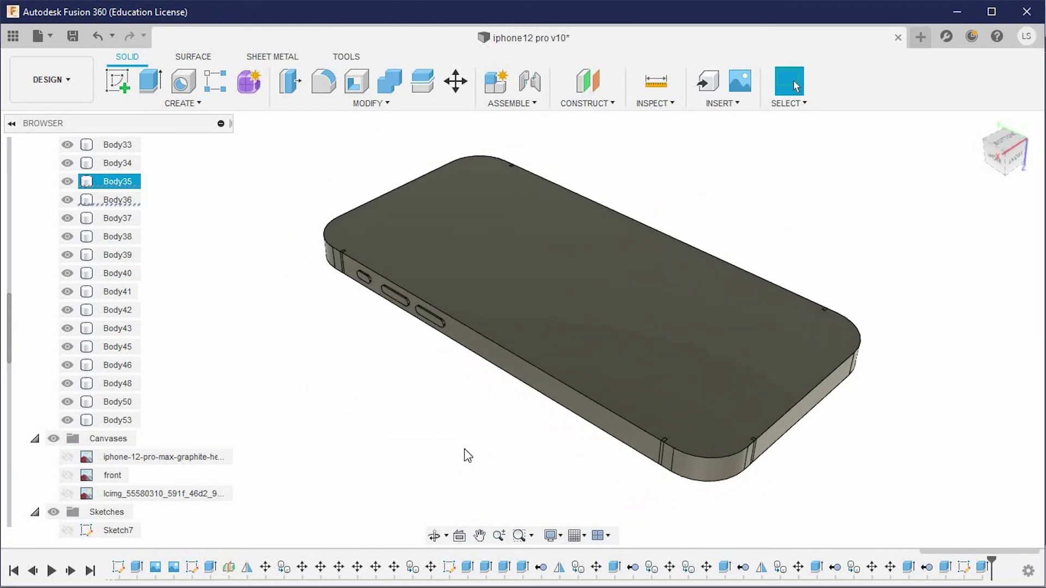
{"action": "mouse_move", "coordinate": [472, 453]}
{"action": "middle_mouse_down", "text": "shift"}
{"action": "mouse_move", "coordinate": [571, 225]}
{"action": "mouse_move", "coordinate": [736, 187]}
{"action": "middle_mouse_up", "text": "shift"}
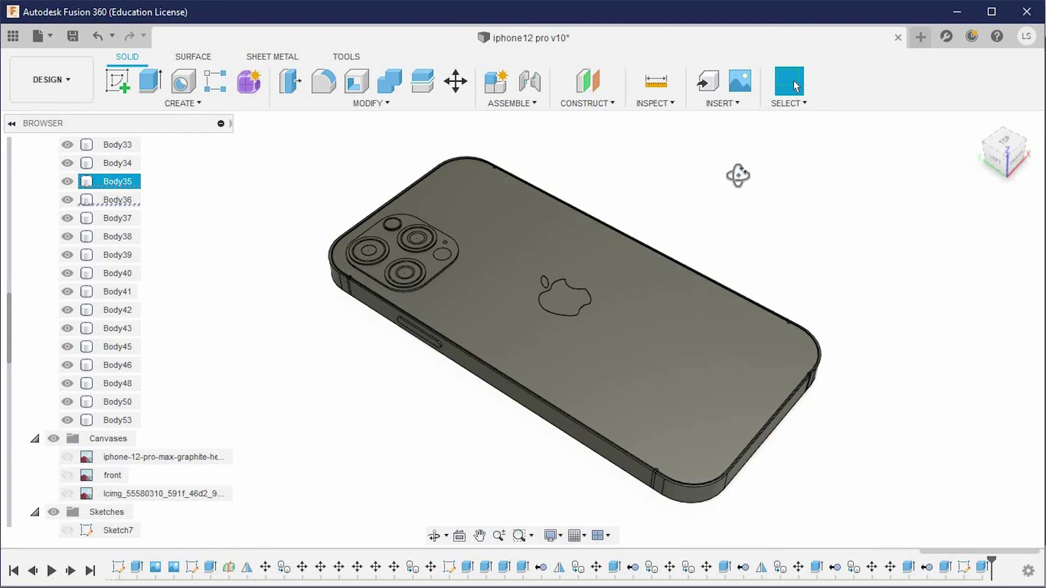
{"action": "mouse_move", "coordinate": [730, 228]}
{"action": "middle_mouse_down", "text": "shift"}
{"action": "mouse_move", "coordinate": [418, 208]}
{"action": "mouse_move", "coordinate": [359, 240]}
{"action": "middle_mouse_up", "text": "shift"}
Show the iphone-12-pro reference canvas again and select the second long side face
{"action": "left_click", "coordinate": [67, 457]}
{"action": "middle_click_drag", "start_coordinate": [402, 408], "coordinate": [362, 351], "text": "shift"}
{"action": "scroll", "coordinate": [370, 321], "scroll_direction": "up", "scroll_amount": 5}
{"action": "mouse_move", "coordinate": [378, 292]}
{"action": "middle_mouse_down", "text": "shift"}
{"action": "mouse_move", "coordinate": [378, 333]}
{"action": "mouse_move", "coordinate": [305, 338]}
{"action": "middle_mouse_up", "text": "shift"}
{"action": "scroll", "coordinate": [378, 332], "scroll_direction": "down", "scroll_amount": 3}
{"action": "scroll", "coordinate": [351, 299], "scroll_direction": "up", "scroll_amount": 3}
{"action": "scroll", "coordinate": [350, 298], "scroll_direction": "down", "scroll_amount": 4}
{"action": "middle_click_drag", "start_coordinate": [859, 262], "coordinate": [590, 344], "text": "shift"}
{"action": "left_click", "coordinate": [590, 344], "text": "ctrl"}
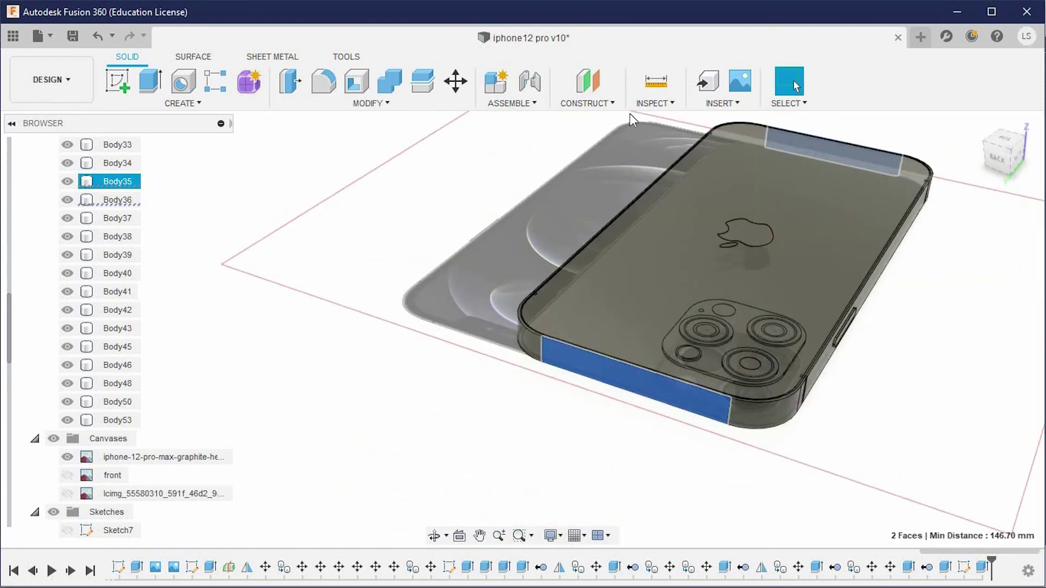
Create a midplane between the phone's two long side faces
{"action": "left_click", "coordinate": [586, 103]}
{"action": "left_click", "coordinate": [578, 162]}
{"action": "left_click", "coordinate": [960, 251]}
{"action": "mouse_move", "coordinate": [960, 251]}
{"action": "middle_mouse_down", "text": "shift"}
{"action": "mouse_move", "coordinate": [848, 288]}
{"action": "mouse_move", "coordinate": [635, 311]}
{"action": "mouse_move", "coordinate": [714, 379]}
{"action": "mouse_move", "coordinate": [983, 351]}
{"action": "mouse_move", "coordinate": [406, 297]}
{"action": "middle_mouse_up", "text": "shift"}
Mirror Body53 across the midplane, creating Body54
{"action": "left_click", "coordinate": [983, 351]}
{"action": "left_click", "coordinate": [183, 103]}
{"action": "left_click", "coordinate": [186, 351]}
{"action": "left_click", "coordinate": [542, 245]}
{"action": "left_click", "coordinate": [960, 315]}
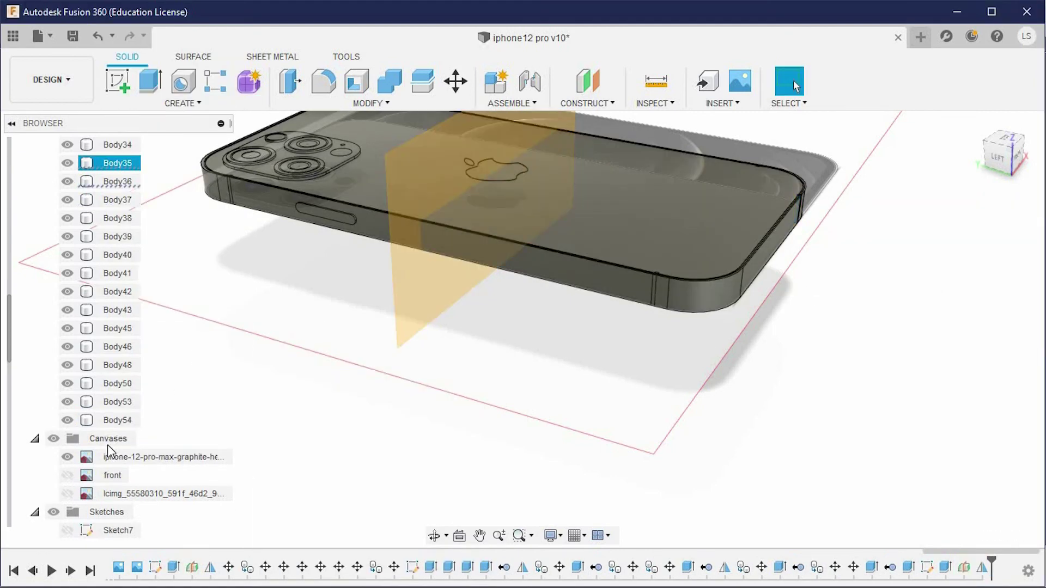
Hide the construction plane, view from the top with an orthographic camera, and select Body54
{"action": "scroll", "coordinate": [107, 444], "scroll_direction": "down", "scroll_amount": 10}
{"action": "left_click", "coordinate": [67, 530]}
{"action": "left_click", "coordinate": [995, 154]}
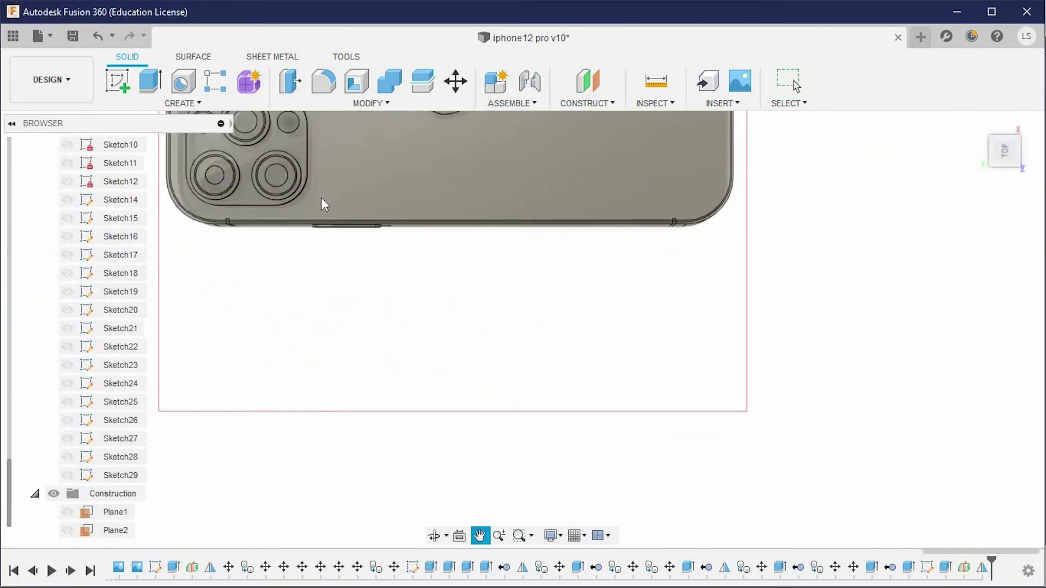
{"action": "left_click", "coordinate": [557, 537]}
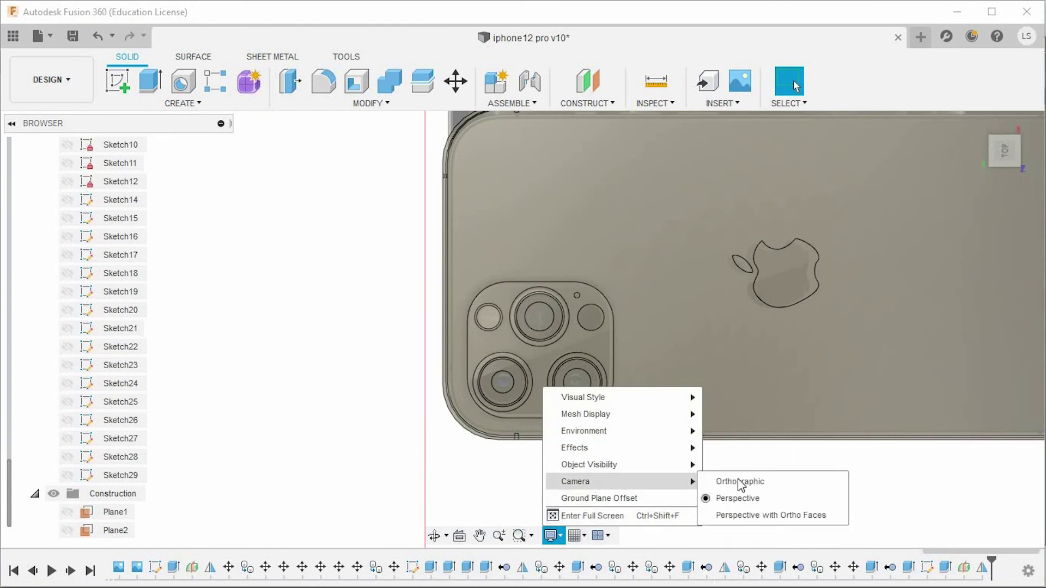
{"action": "left_click", "coordinate": [740, 482]}
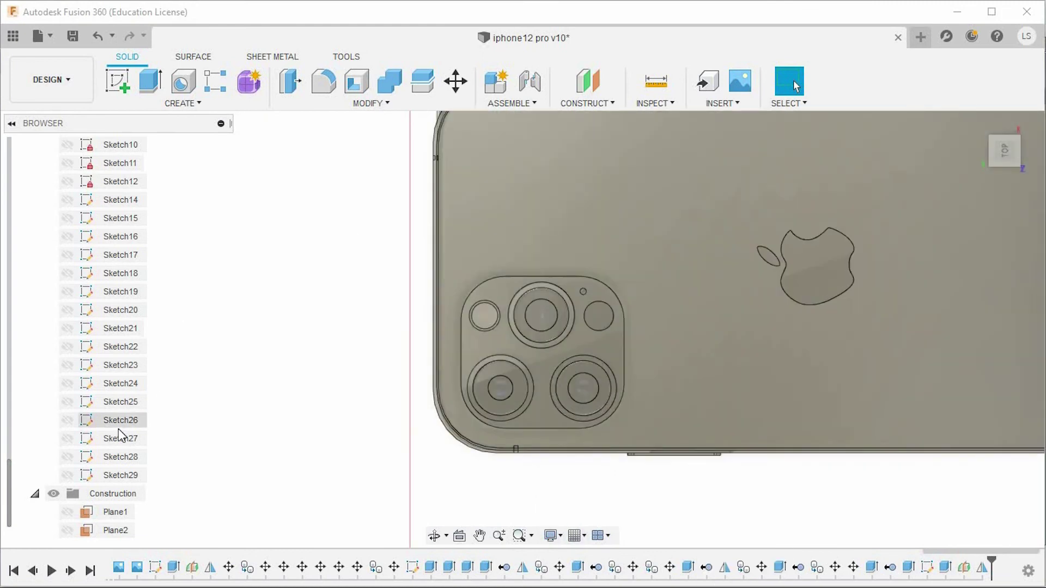
{"action": "scroll", "coordinate": [119, 429], "scroll_direction": "up", "scroll_amount": 5}
{"action": "left_click", "coordinate": [117, 236]}
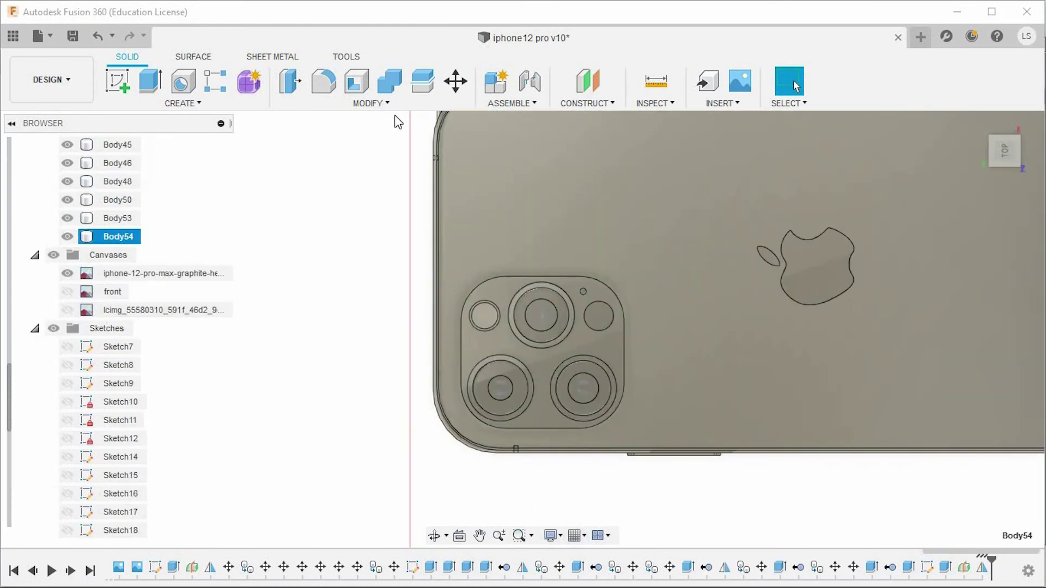
Move Body54 sideways along X onto the phone edge
{"action": "key", "text": "m"}
{"action": "scroll", "coordinate": [433, 390], "scroll_direction": "up", "scroll_amount": 3}
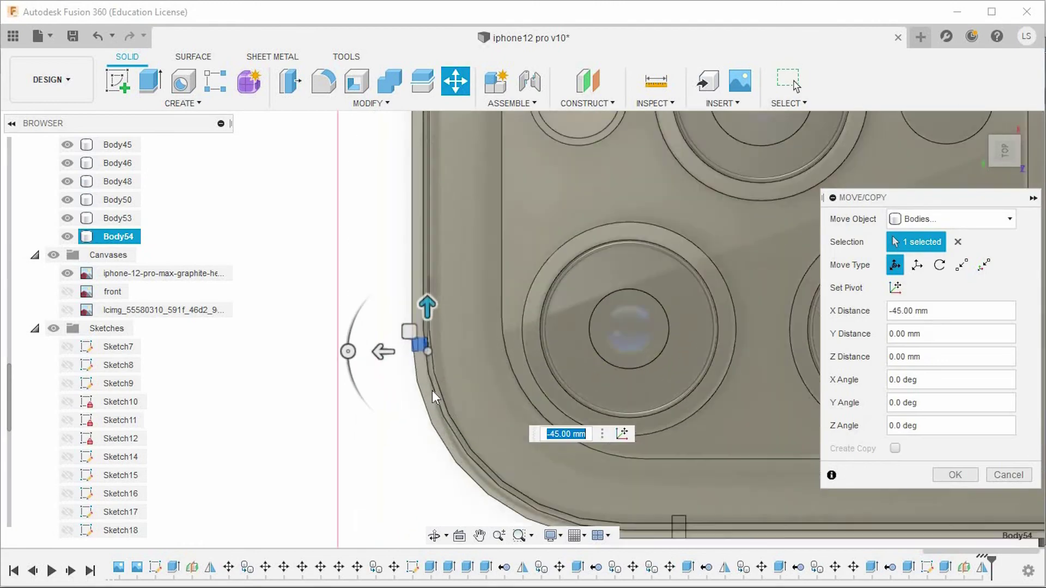
{"action": "scroll", "coordinate": [432, 390], "scroll_direction": "up", "scroll_amount": 3}
{"action": "left_click_drag", "start_coordinate": [423, 278], "coordinate": [424, 174]}
{"action": "left_click", "coordinate": [955, 474]}
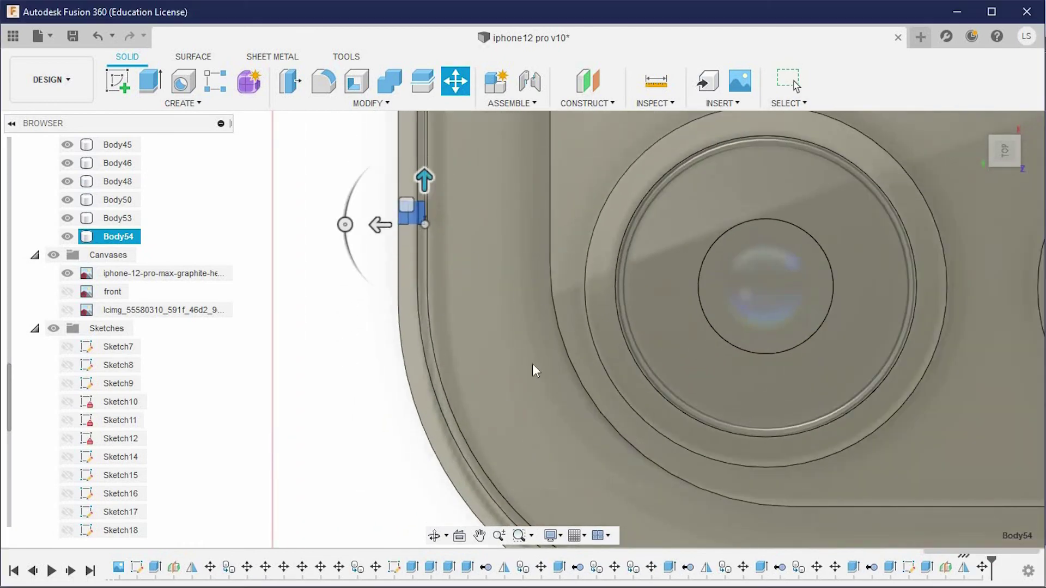
{"action": "scroll", "coordinate": [532, 364], "scroll_direction": "down", "scroll_amount": 5}
Make a copy of Body54 raised 4 mm along Z, creating Body55
{"action": "mouse_move", "coordinate": [350, 267]}
{"action": "middle_mouse_down", "text": "shift"}
{"action": "mouse_move", "coordinate": [465, 367]}
{"action": "mouse_move", "coordinate": [398, 351]}
{"action": "mouse_move", "coordinate": [305, 305]}
{"action": "middle_mouse_up", "text": "shift"}
{"action": "left_click", "coordinate": [118, 236]}
{"action": "left_click", "coordinate": [228, 372]}
{"action": "mouse_move", "coordinate": [228, 371]}
{"action": "middle_mouse_down"}
{"action": "mouse_move", "coordinate": [313, 329]}
{"action": "mouse_move", "coordinate": [240, 376]}
{"action": "middle_mouse_up"}
{"action": "left_click", "coordinate": [114, 240]}
{"action": "scroll", "coordinate": [300, 280], "scroll_direction": "down", "scroll_amount": 3}
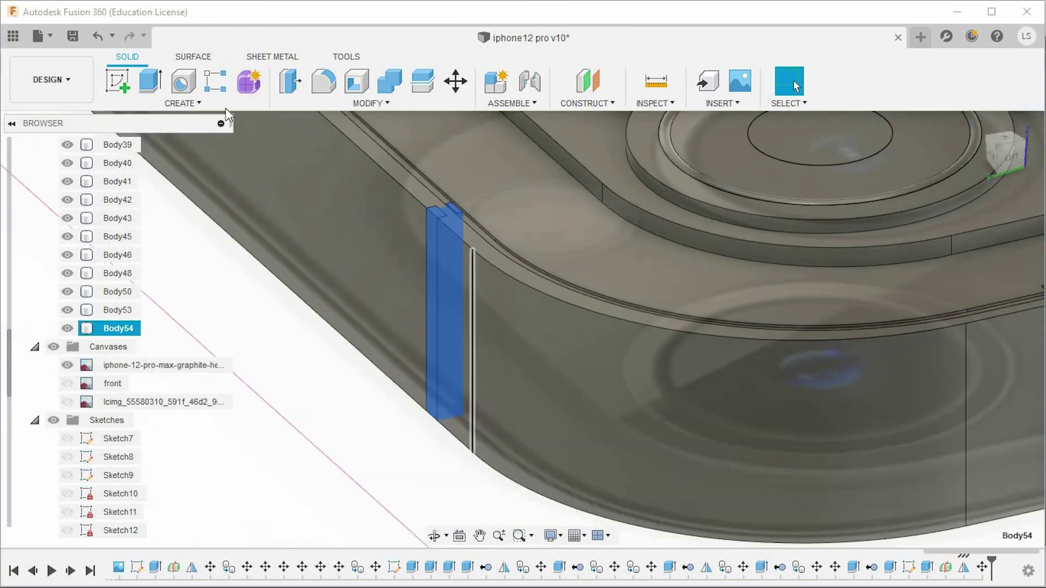
{"action": "key", "text": "m"}
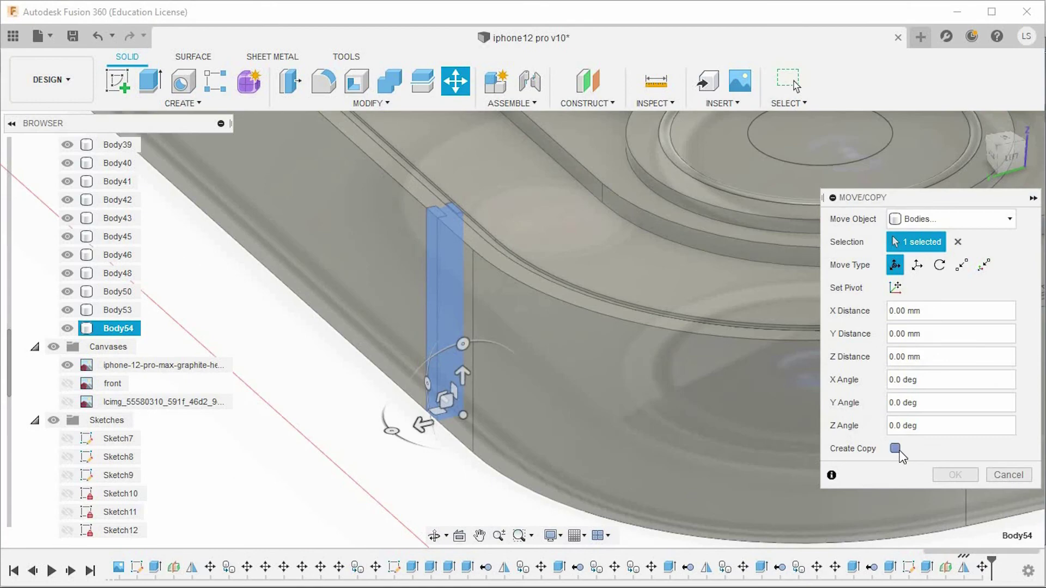
{"action": "left_click", "coordinate": [895, 449]}
{"action": "left_click_drag", "start_coordinate": [463, 377], "coordinate": [477, 295]}
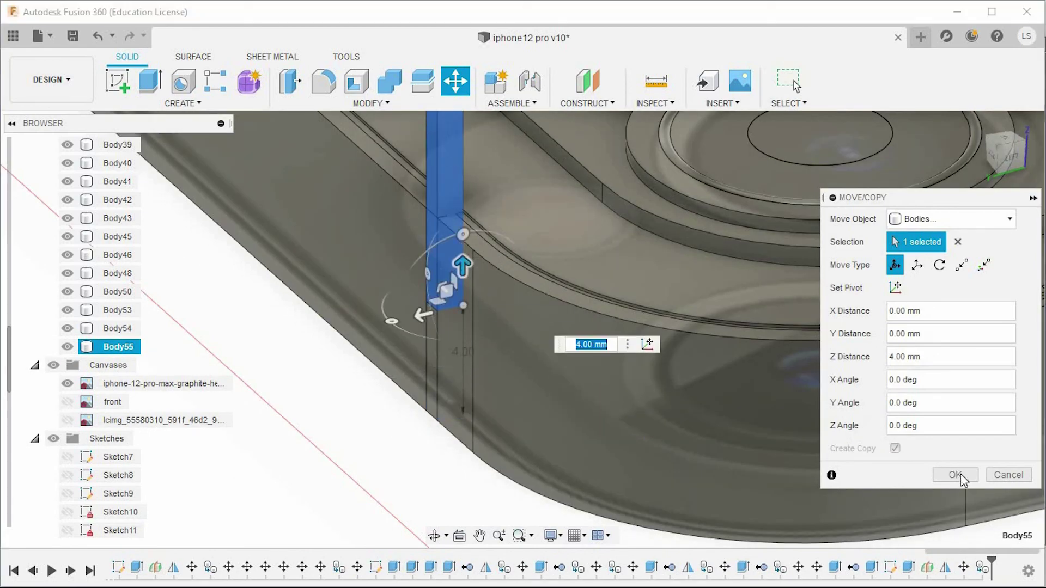
{"action": "left_click", "coordinate": [955, 475]}
Hide Body54 and start extruding the top face of Body55
{"action": "left_click", "coordinate": [67, 346]}
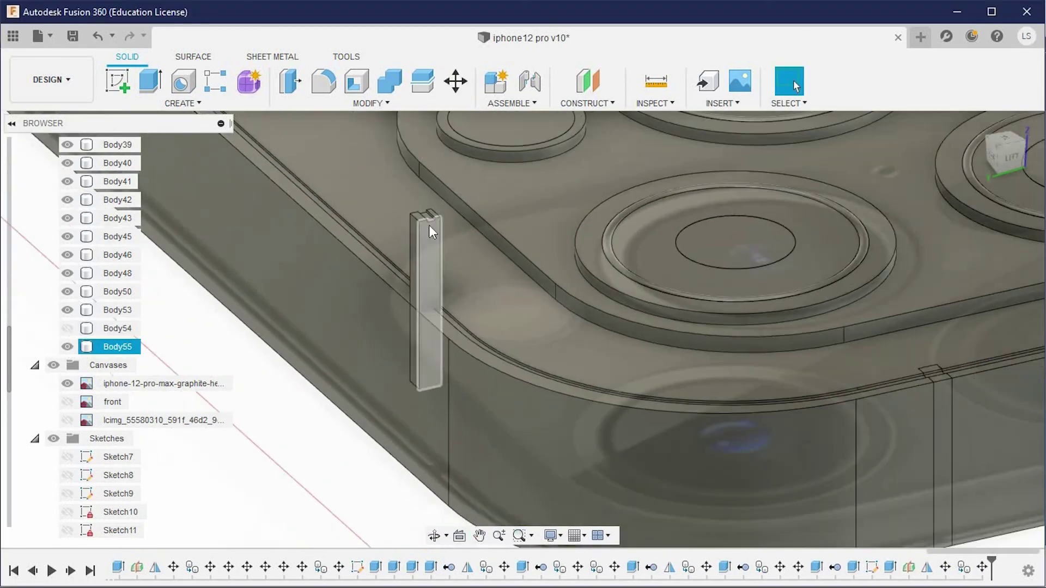
{"action": "scroll", "coordinate": [429, 212], "scroll_direction": "up", "scroll_amount": 5}
{"action": "scroll", "coordinate": [402, 213], "scroll_direction": "up", "scroll_amount": 4}
{"action": "left_click", "coordinate": [449, 207]}
{"action": "key", "text": "e"}
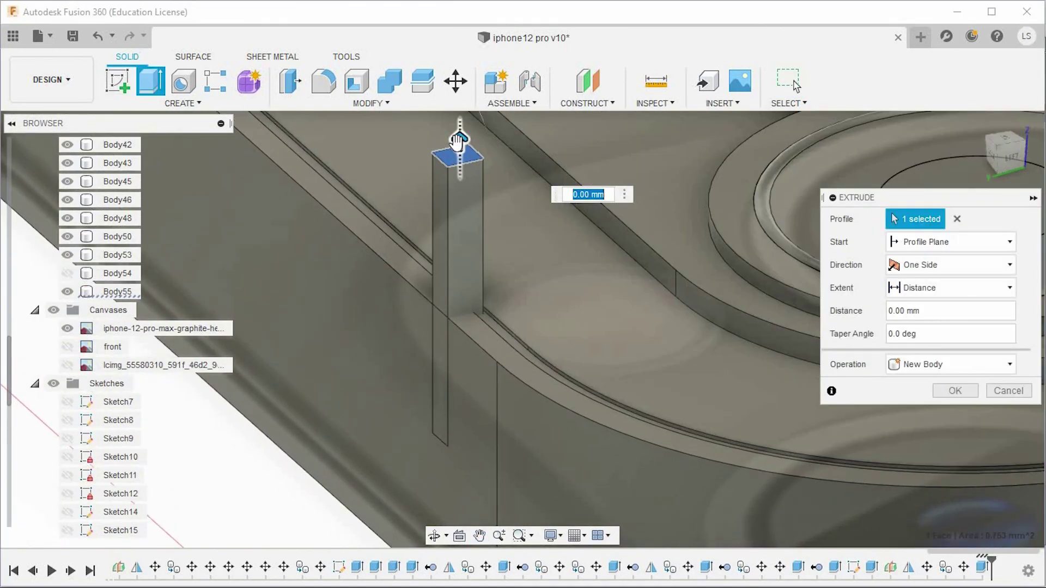
Cut a 10 mm notch into the rim at the antenna gap and delete the Body55 helper
{"action": "mouse_move", "coordinate": [457, 141]}
{"action": "left_mouse_down"}
{"action": "mouse_move", "coordinate": [460, 397]}
{"action": "mouse_move", "coordinate": [512, 500]}
{"action": "left_mouse_up"}
{"action": "left_click", "coordinate": [955, 414]}
{"action": "right_click", "coordinate": [117, 291]}
{"action": "left_click", "coordinate": [158, 210]}
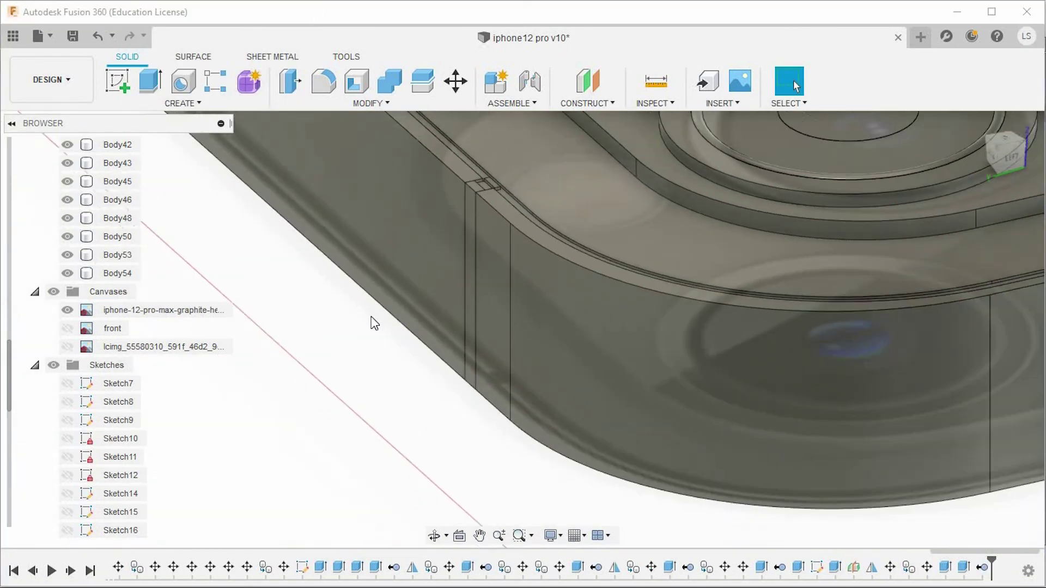
Reframe the view on the phone corner and select the slot face on the column top
{"action": "middle_click_drag", "start_coordinate": [307, 338], "coordinate": [348, 363]}
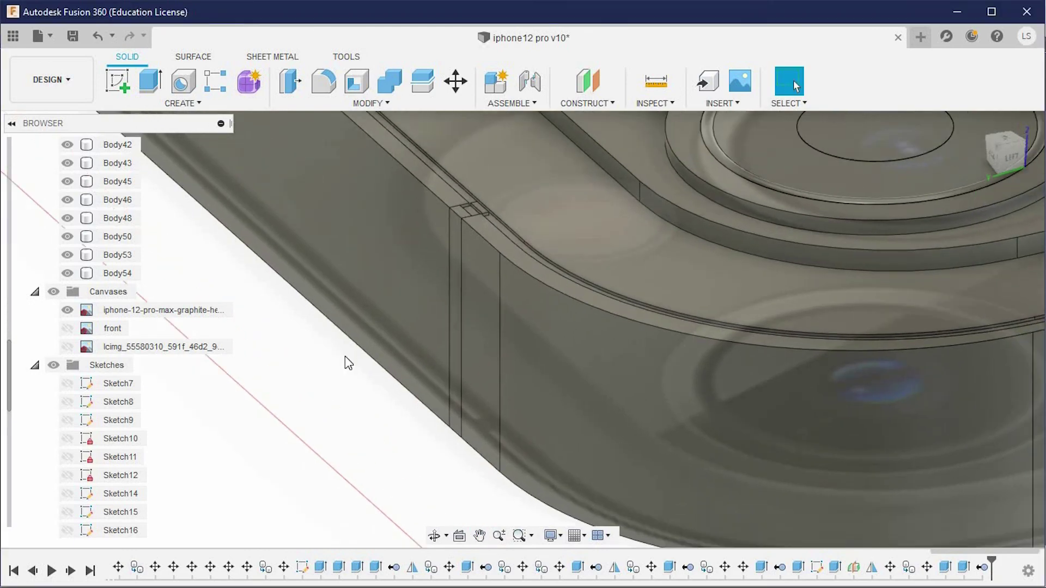
{"action": "scroll", "coordinate": [84, 265], "scroll_direction": "up", "scroll_amount": 1}
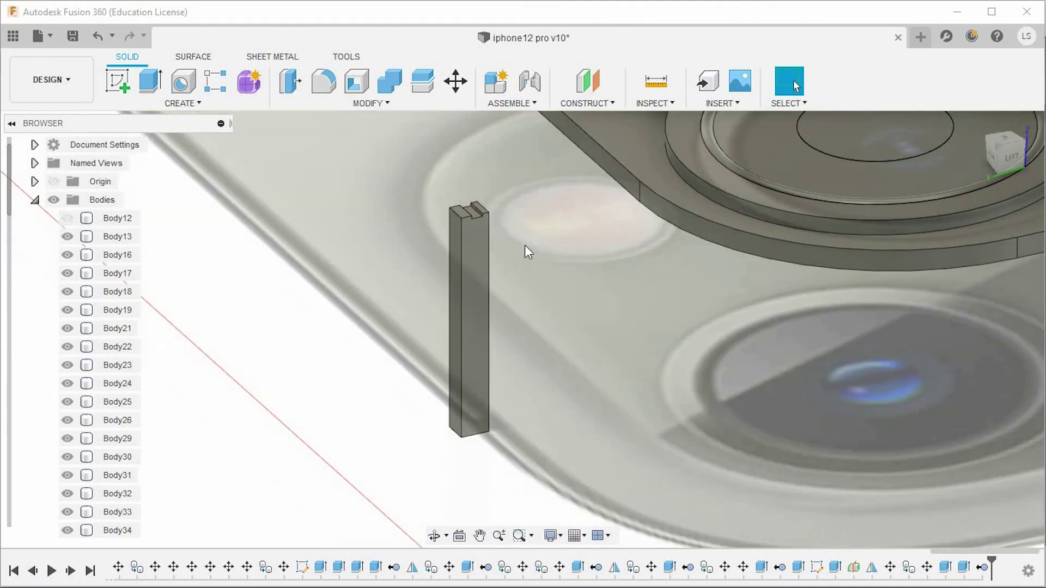
{"action": "scroll", "coordinate": [444, 190], "scroll_direction": "up", "scroll_amount": 5}
{"action": "left_click", "coordinate": [452, 182]}
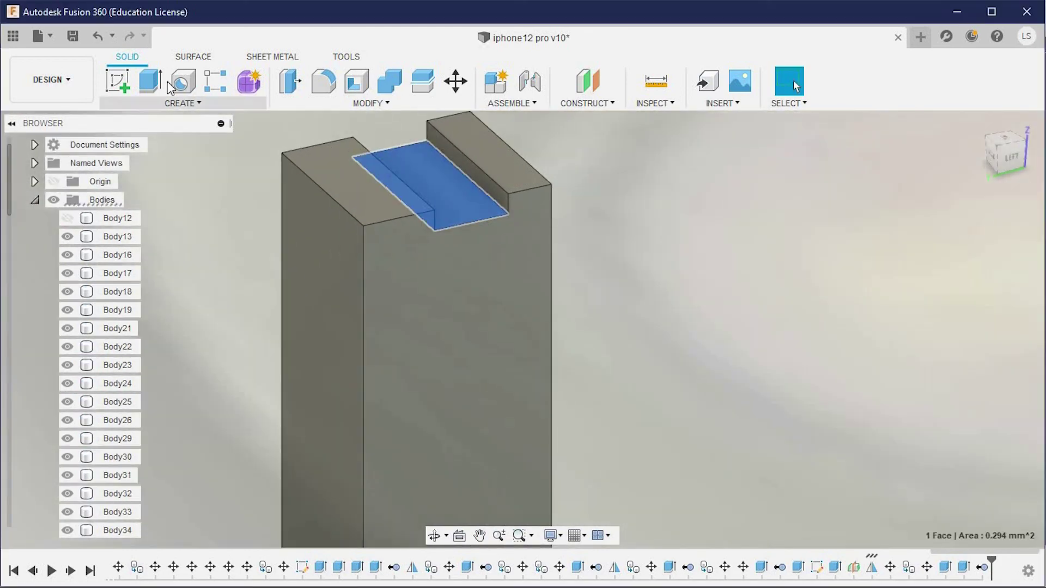
Extrude the column-top slot face upward as a Join so the column ends flat
{"action": "key", "text": "e"}
{"action": "left_click_drag", "start_coordinate": [463, 174], "coordinate": [489, 167]}
{"action": "left_click", "coordinate": [946, 390]}
{"action": "scroll", "coordinate": [582, 433], "scroll_direction": "down", "scroll_amount": 3}
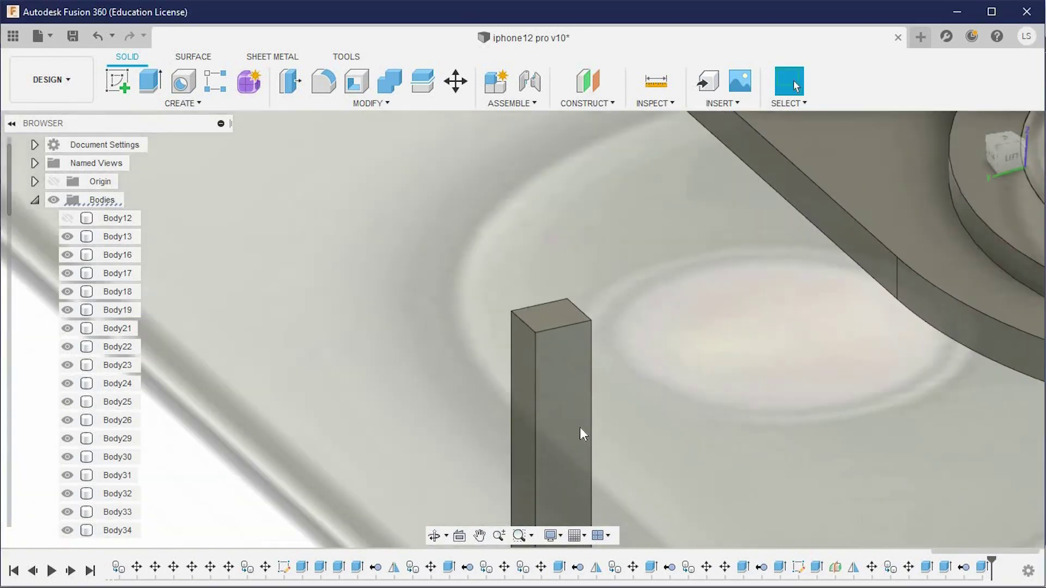
{"action": "scroll", "coordinate": [552, 239], "scroll_direction": "down", "scroll_amount": 2}
{"action": "scroll", "coordinate": [551, 219], "scroll_direction": "up", "scroll_amount": 5}
{"action": "scroll", "coordinate": [583, 222], "scroll_direction": "up", "scroll_amount": 3}
Orbit to face the column and start a new sketch on its rectangular slot face
{"action": "mouse_move", "coordinate": [584, 222]}
{"action": "middle_mouse_down"}
{"action": "mouse_move", "coordinate": [566, 271]}
{"action": "mouse_move", "coordinate": [533, 290]}
{"action": "mouse_move", "coordinate": [635, 362]}
{"action": "middle_mouse_up"}
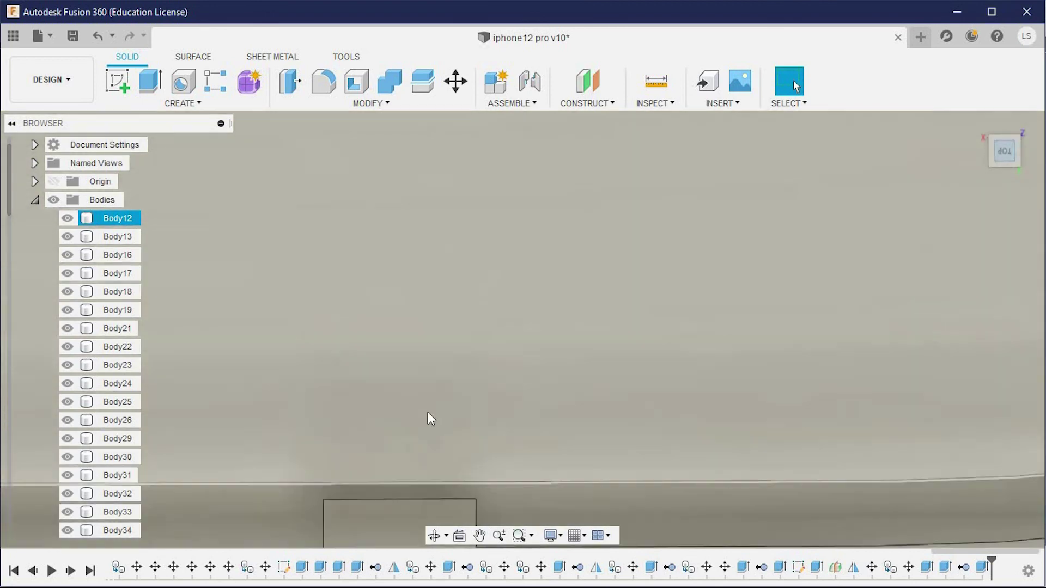
{"action": "middle_click_drag", "start_coordinate": [430, 418], "coordinate": [614, 565], "text": "shift"}
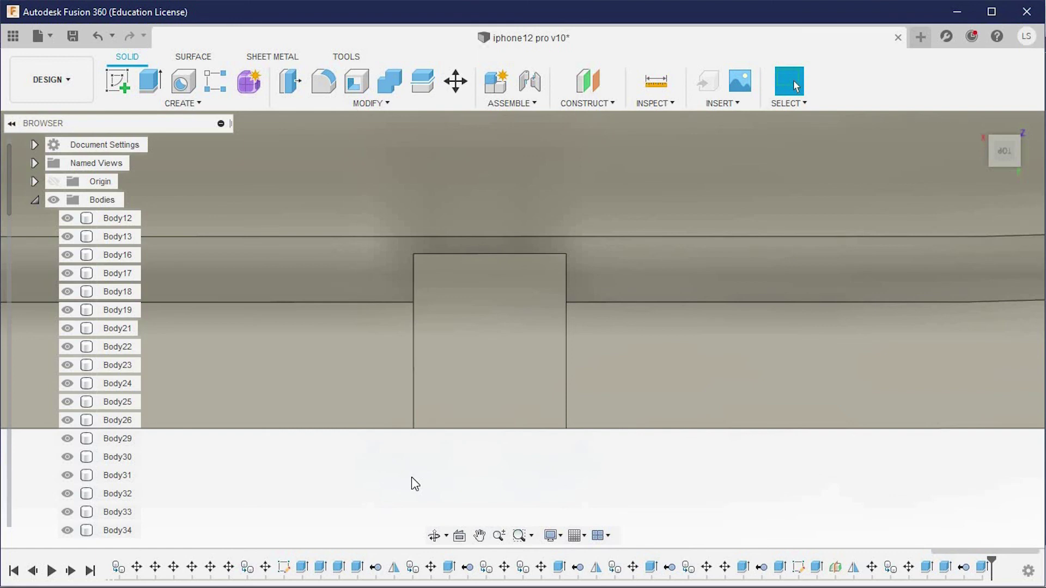
{"action": "left_click", "coordinate": [124, 83]}
{"action": "left_click", "coordinate": [479, 333]}
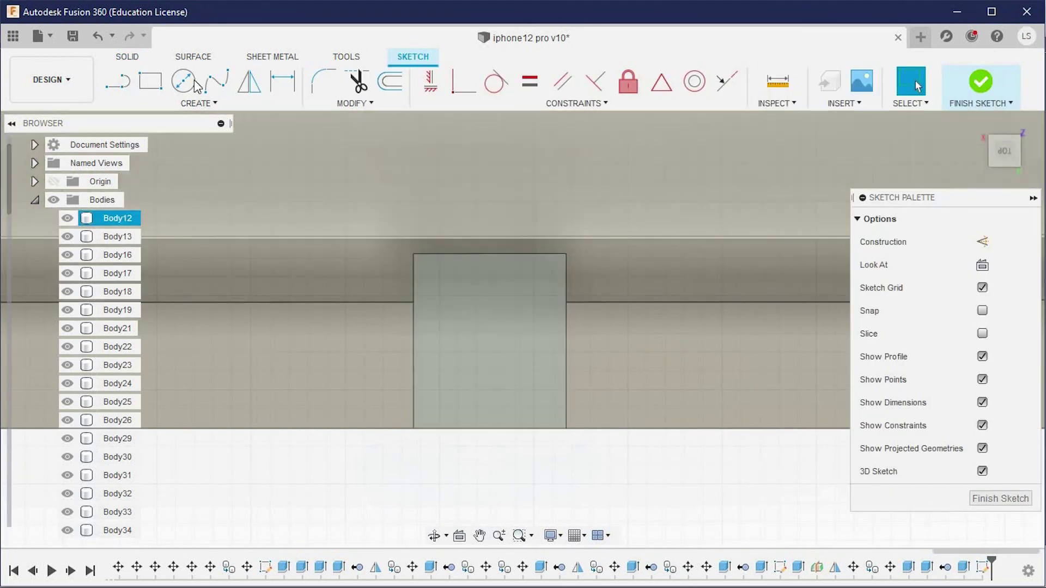
Draw a 2-point rectangle on the column face and extrude-cut it 0.10 mm deep
{"action": "key", "text": "r"}
{"action": "left_click", "coordinate": [417, 263]}
{"action": "scroll", "coordinate": [568, 303], "scroll_direction": "up", "scroll_amount": 5}
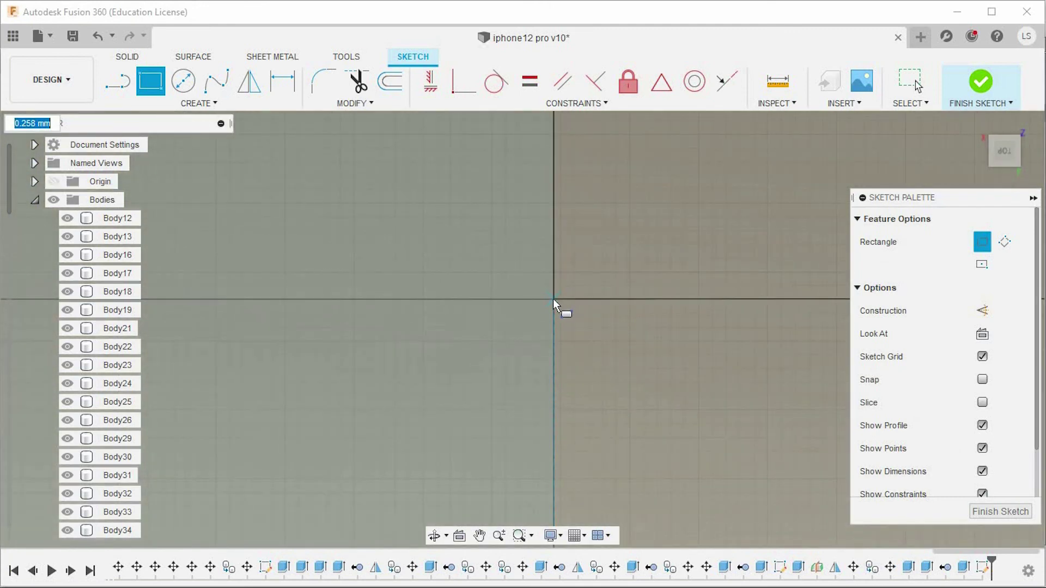
{"action": "left_click", "coordinate": [554, 299]}
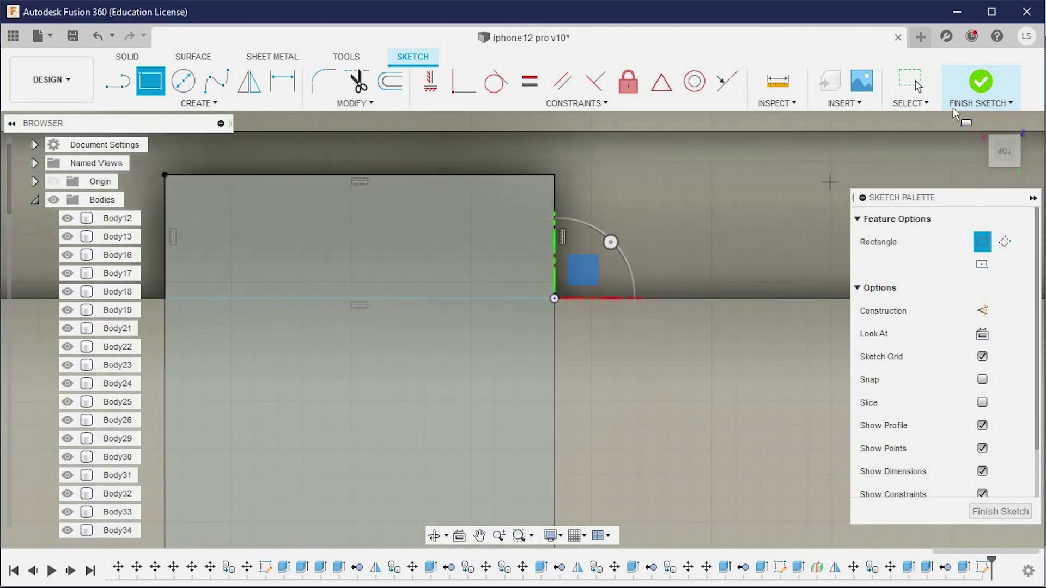
{"action": "left_click", "coordinate": [981, 82]}
{"action": "type", "text": "e"}
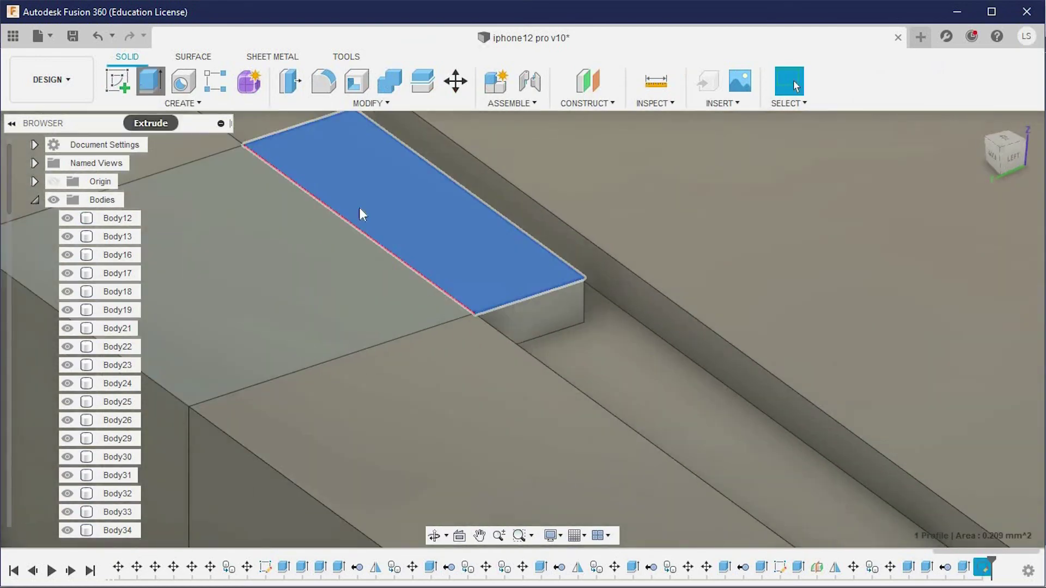
{"action": "type", "text": "-0.1"}
{"action": "key", "text": "Return"}
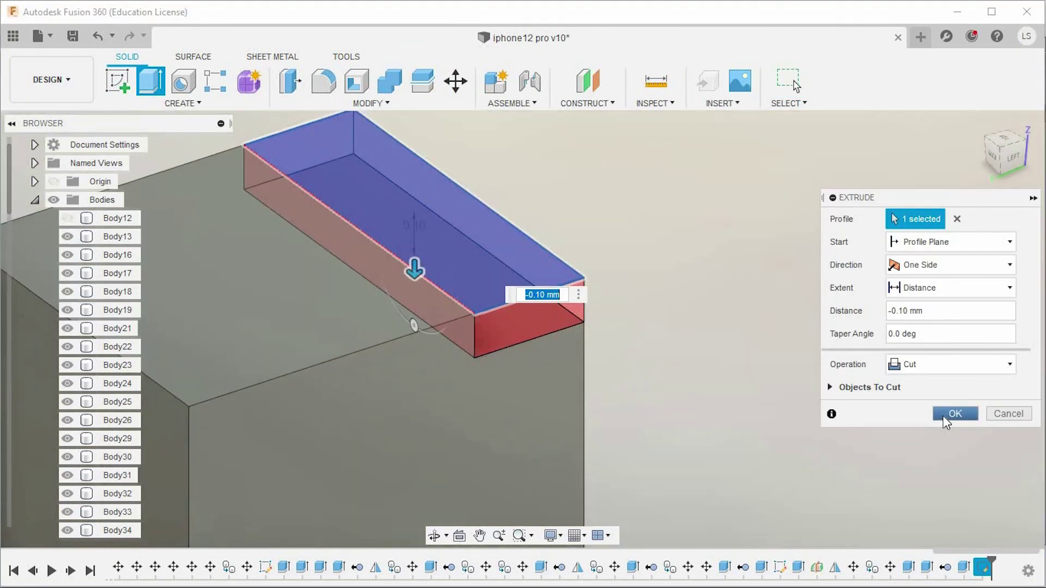
{"action": "left_click", "coordinate": [955, 414]}
Orbit onto the camera-bump corner and hide the reference image canvas
{"action": "mouse_move", "coordinate": [346, 427]}
{"action": "middle_mouse_down", "text": "shift"}
{"action": "mouse_move", "coordinate": [381, 264]}
{"action": "mouse_move", "coordinate": [365, 351]}
{"action": "middle_mouse_up", "text": "shift"}
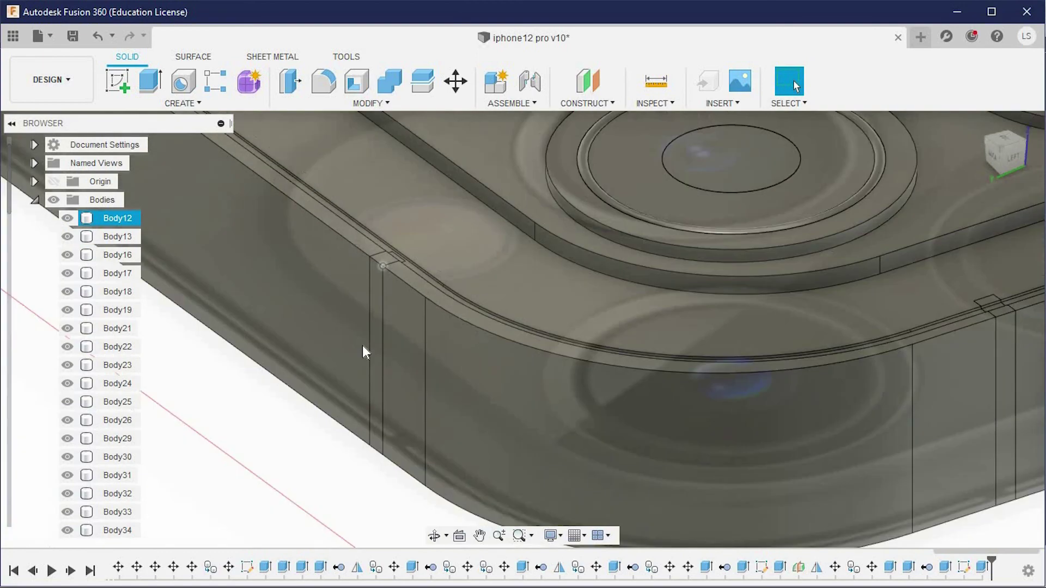
{"action": "scroll", "coordinate": [526, 402], "scroll_direction": "down", "scroll_amount": 5}
{"action": "scroll", "coordinate": [574, 416], "scroll_direction": "down", "scroll_amount": 4}
{"action": "scroll", "coordinate": [66, 437], "scroll_direction": "down", "scroll_amount": 5}
{"action": "scroll", "coordinate": [65, 310], "scroll_direction": "down", "scroll_amount": 4}
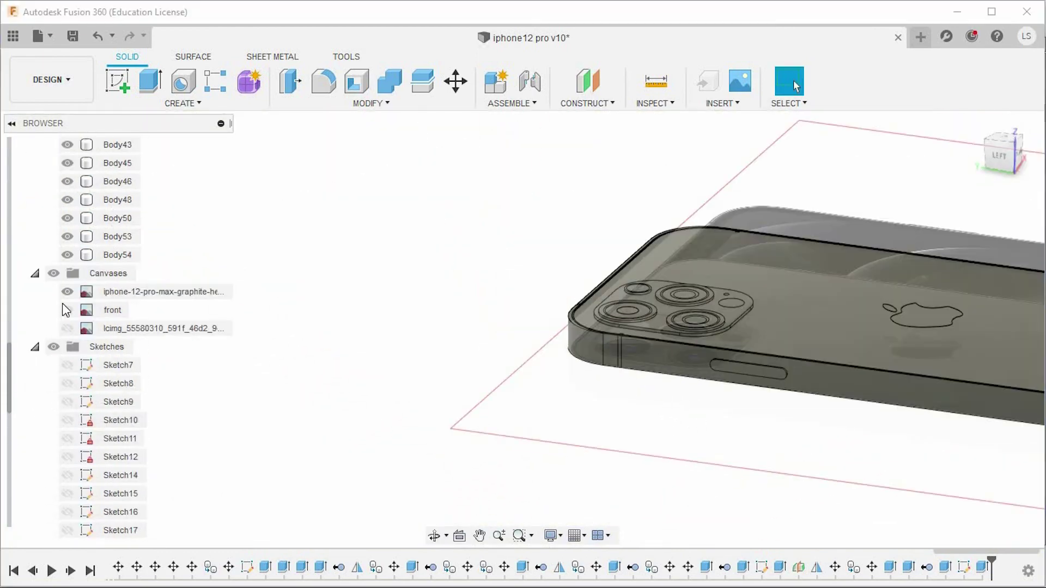
{"action": "left_click", "coordinate": [67, 291]}
Change the camera projection and orbit to a more top-down view
{"action": "scroll", "coordinate": [616, 425], "scroll_direction": "down", "scroll_amount": 3}
{"action": "scroll", "coordinate": [616, 425], "scroll_direction": "down", "scroll_amount": 2}
{"action": "left_click", "coordinate": [552, 536]}
{"action": "left_click", "coordinate": [741, 483]}
{"action": "mouse_move", "coordinate": [738, 466]}
{"action": "middle_mouse_down", "text": "shift"}
{"action": "mouse_move", "coordinate": [705, 437]}
{"action": "mouse_move", "coordinate": [554, 461]}
{"action": "middle_mouse_up", "text": "shift"}
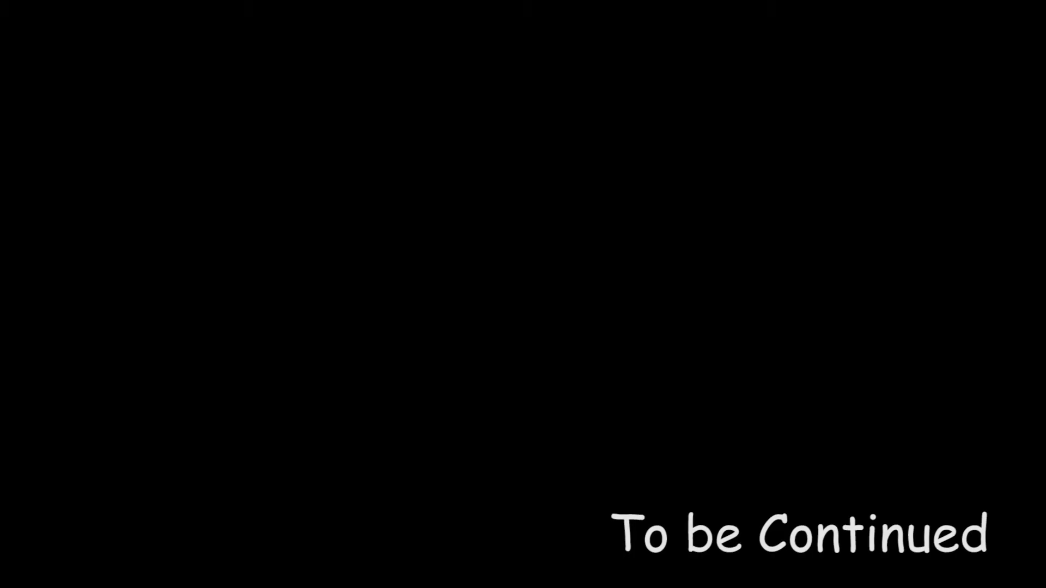